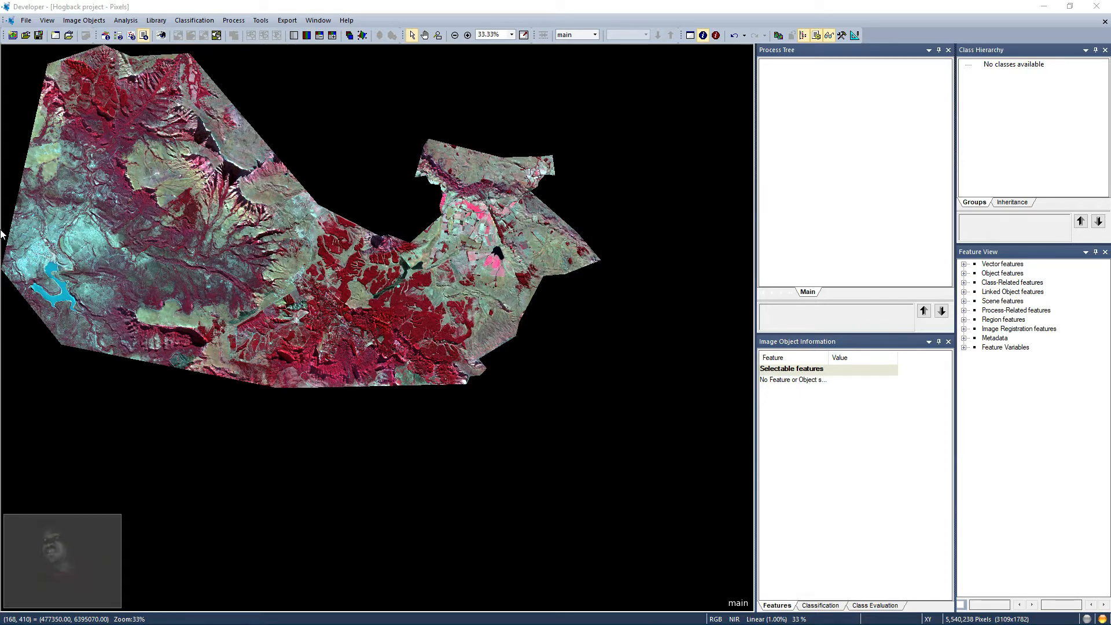
Step: Append a new process and try setting its algorithm to classification
right_click(795, 116)
click(834, 169)
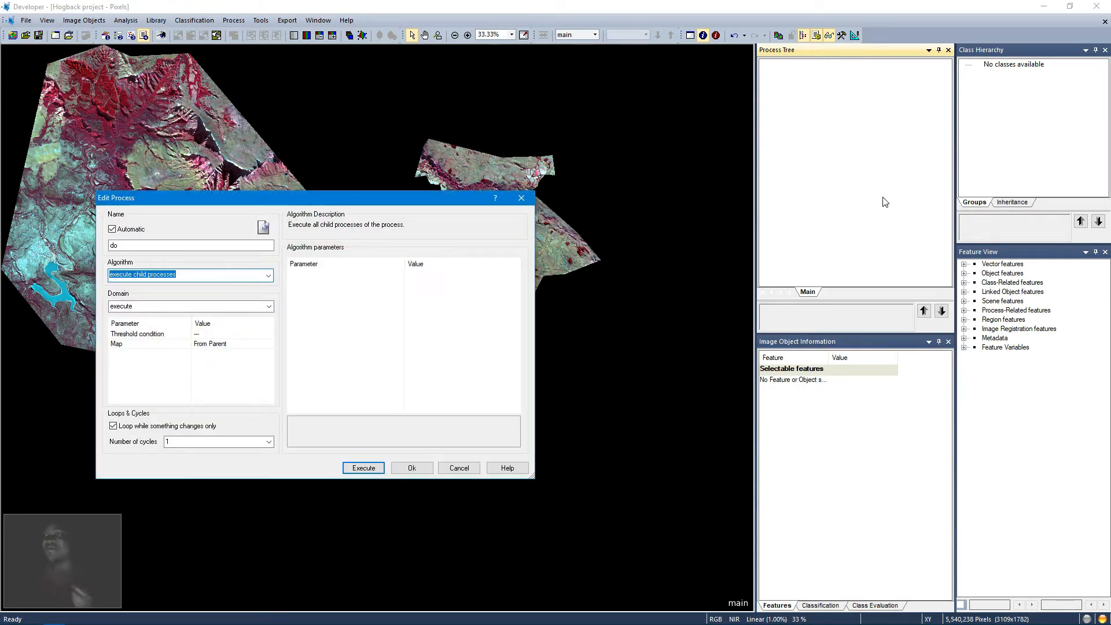
key(BackSpace)
text(classific)
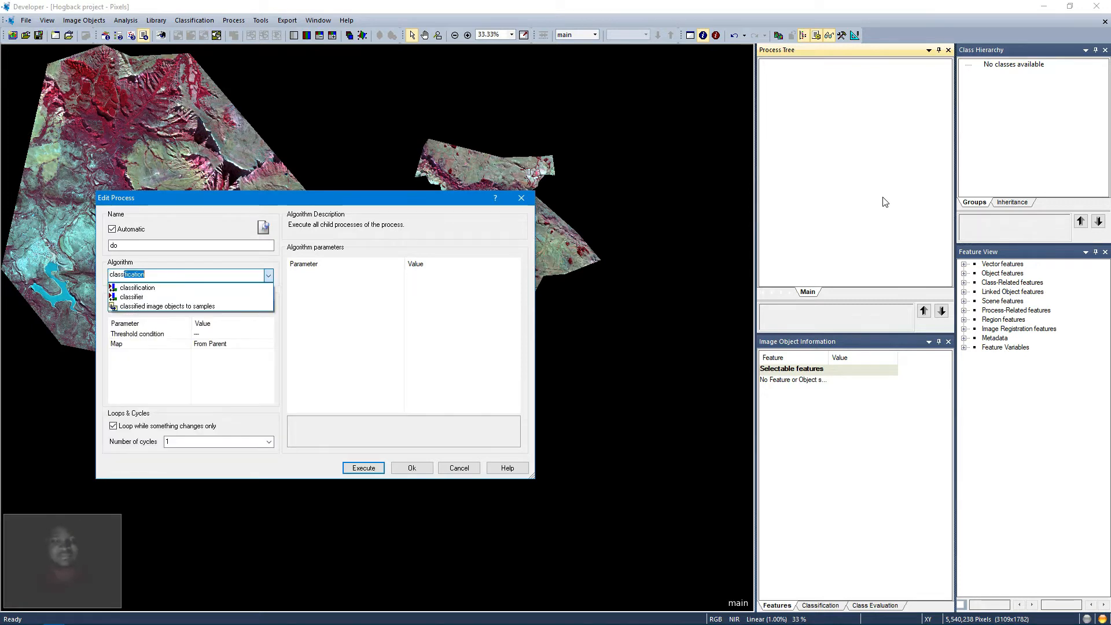
text(ation)
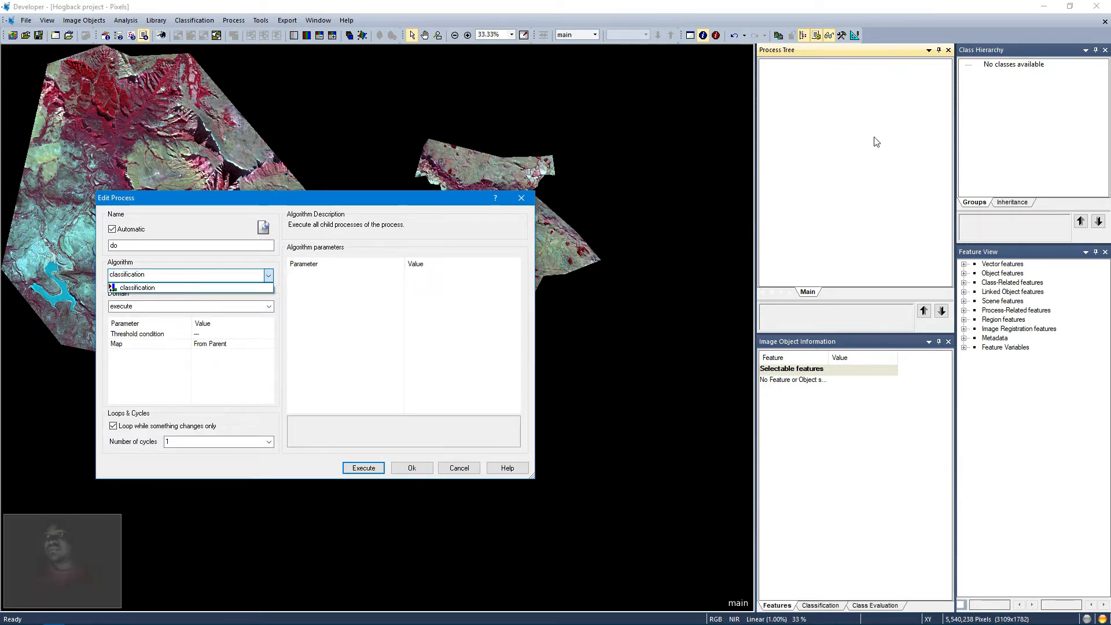
key(Return)
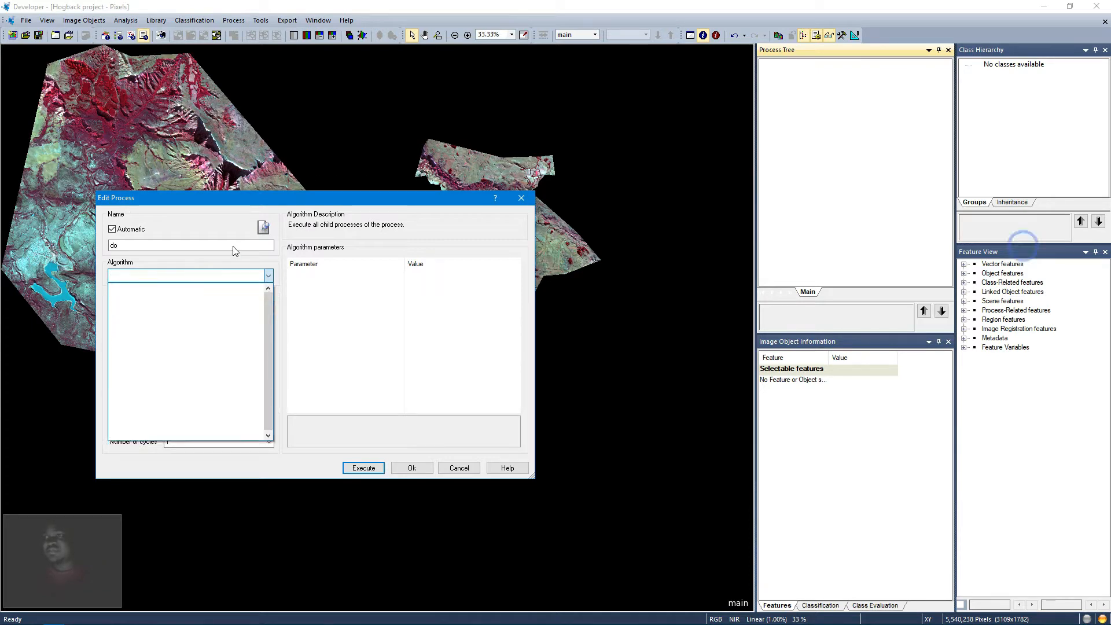
Step: Name the new parent process Classification, keeping the execute child processes algorithm, and confirm it
click(229, 249)
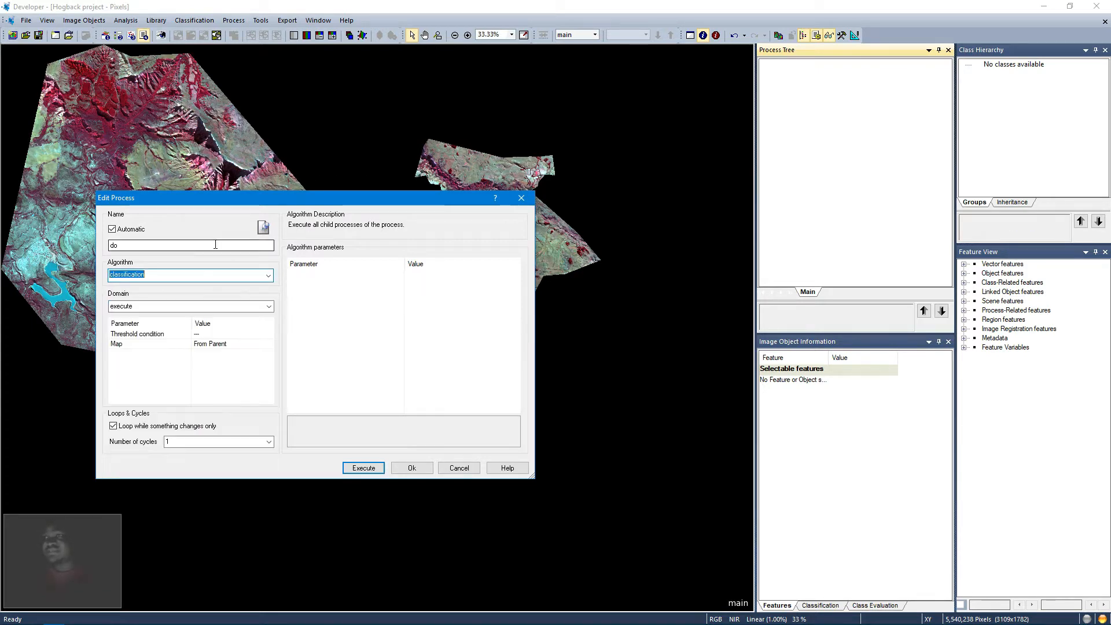
key(BackSpace)
key(BackSpace)
text(Class)
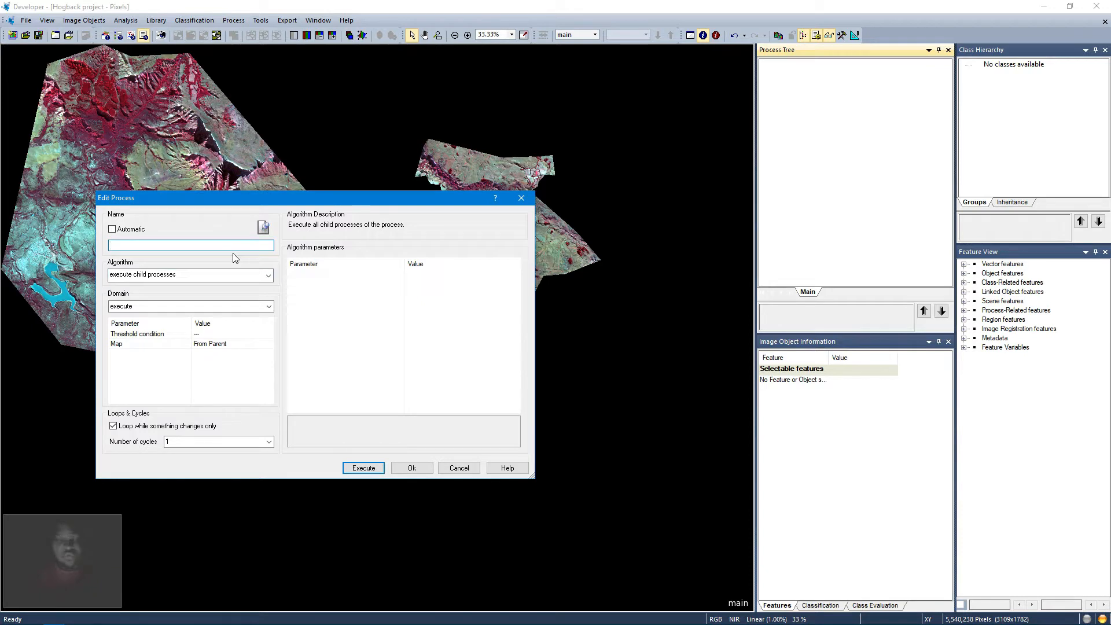
text(ifica)
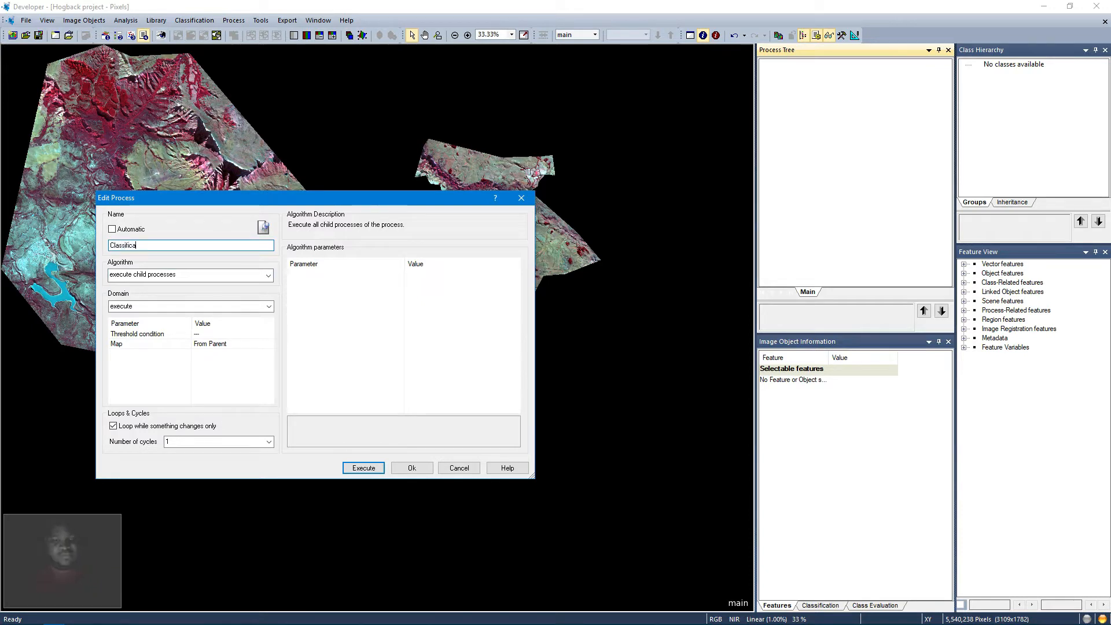
text(tion)
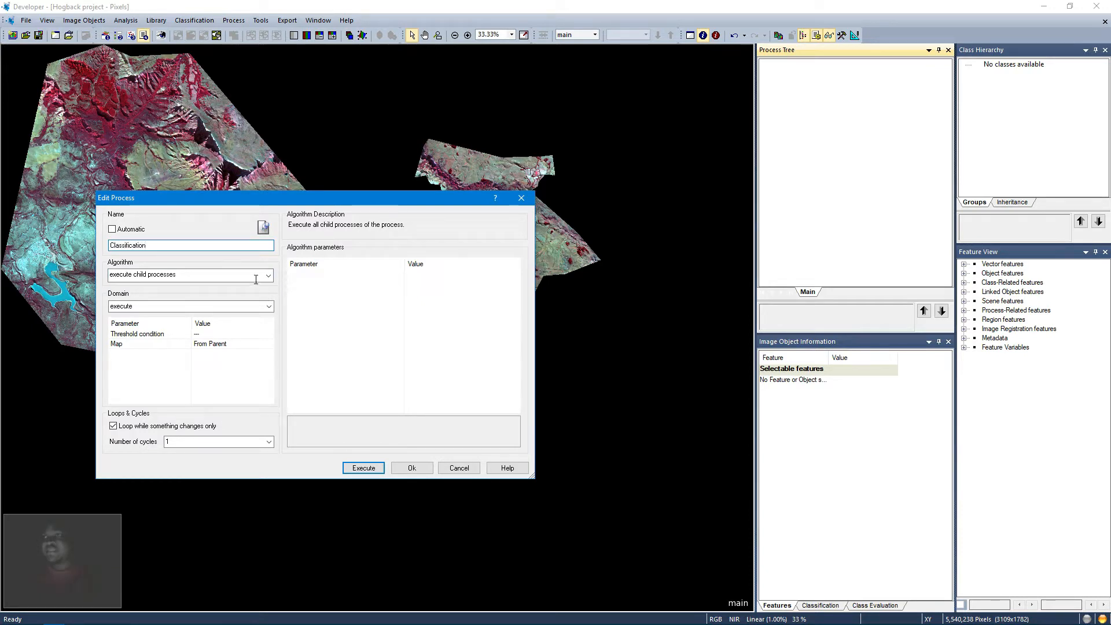
click(268, 275)
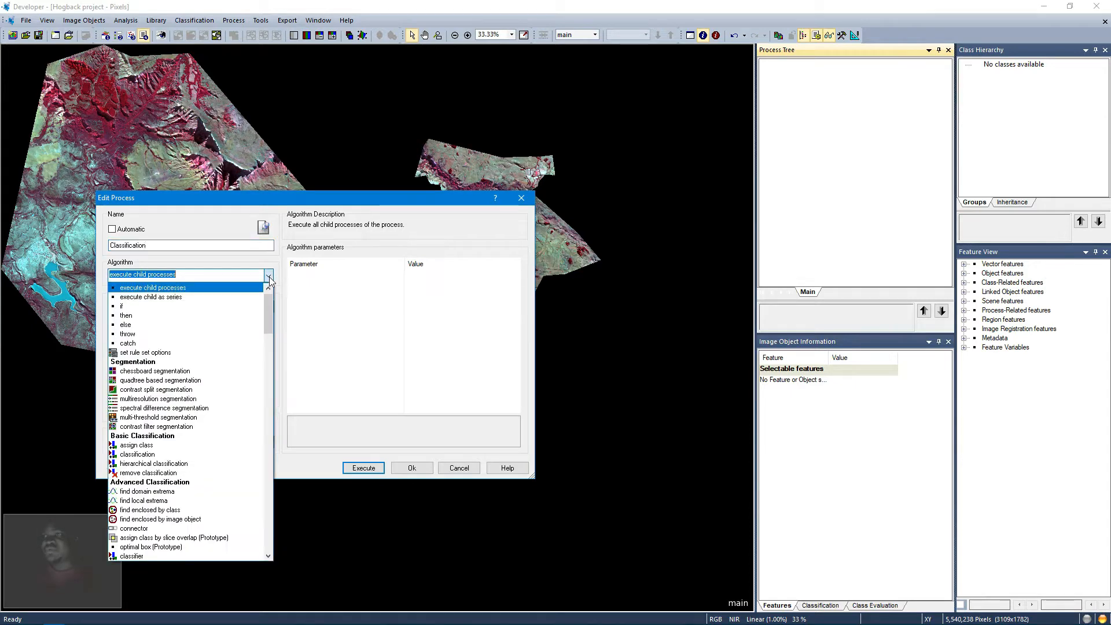
click(335, 315)
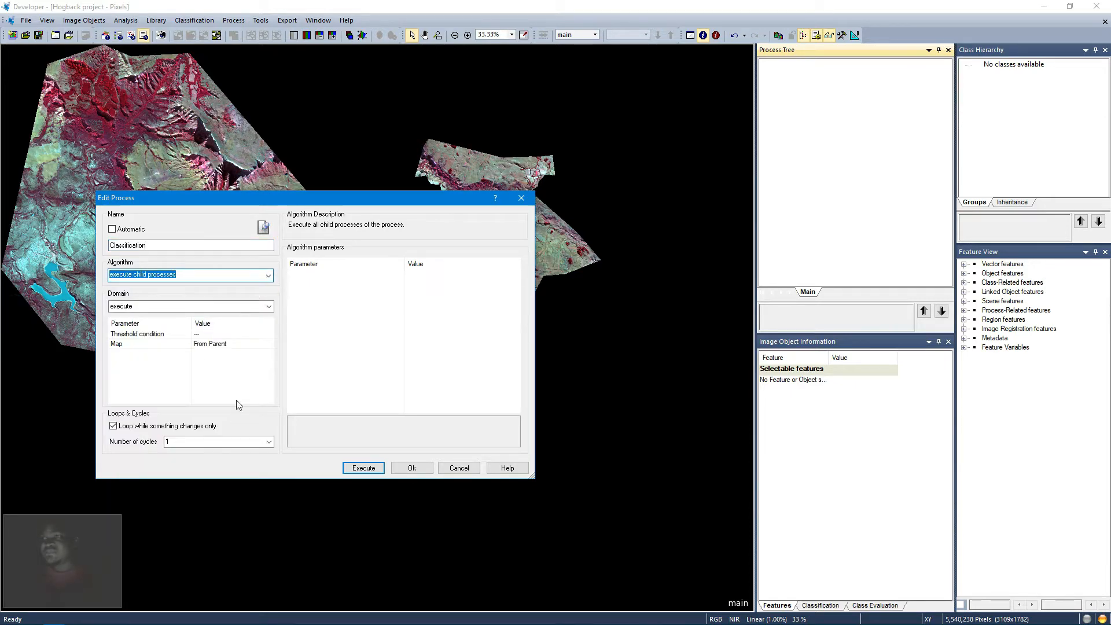
click(411, 467)
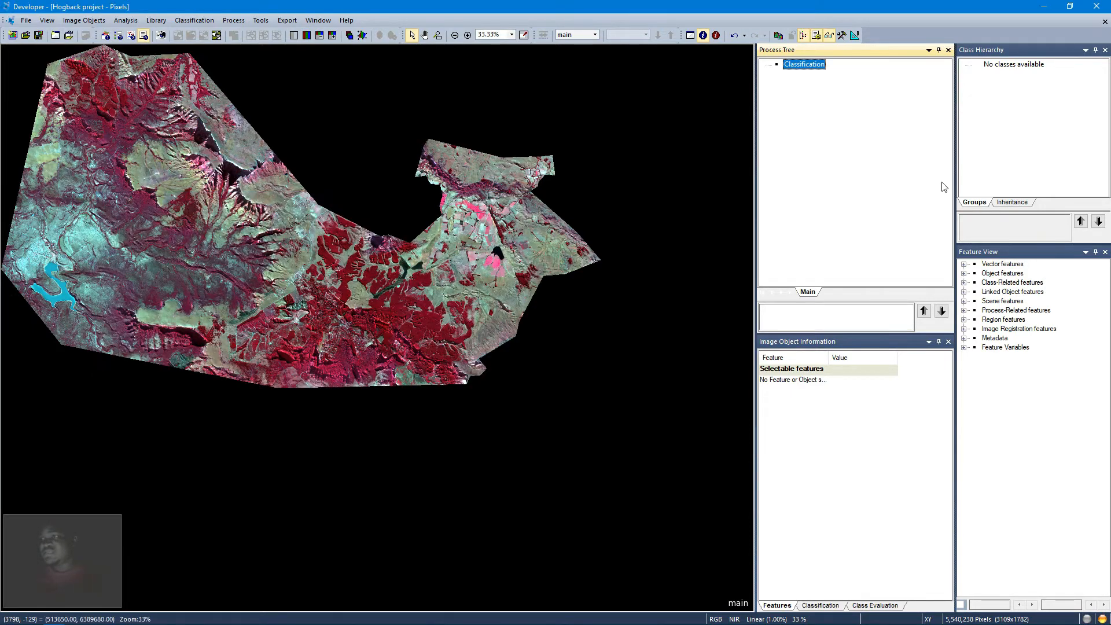
Step: Insert a child process under Classification using the multiresolution segmentation algorithm
right_click(824, 76)
click(845, 129)
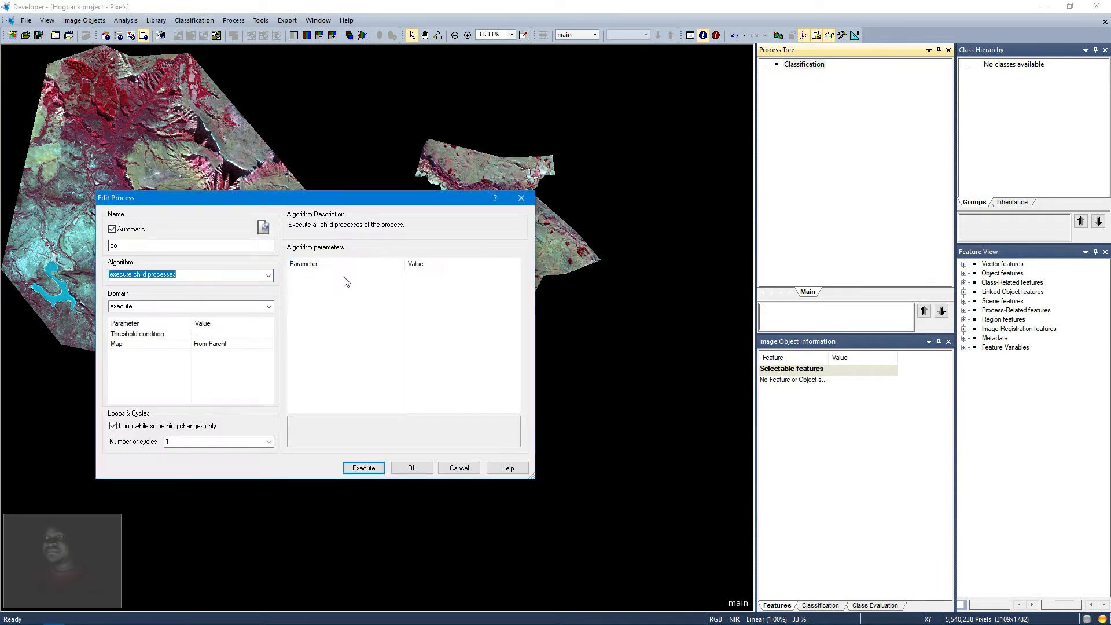
text(mu)
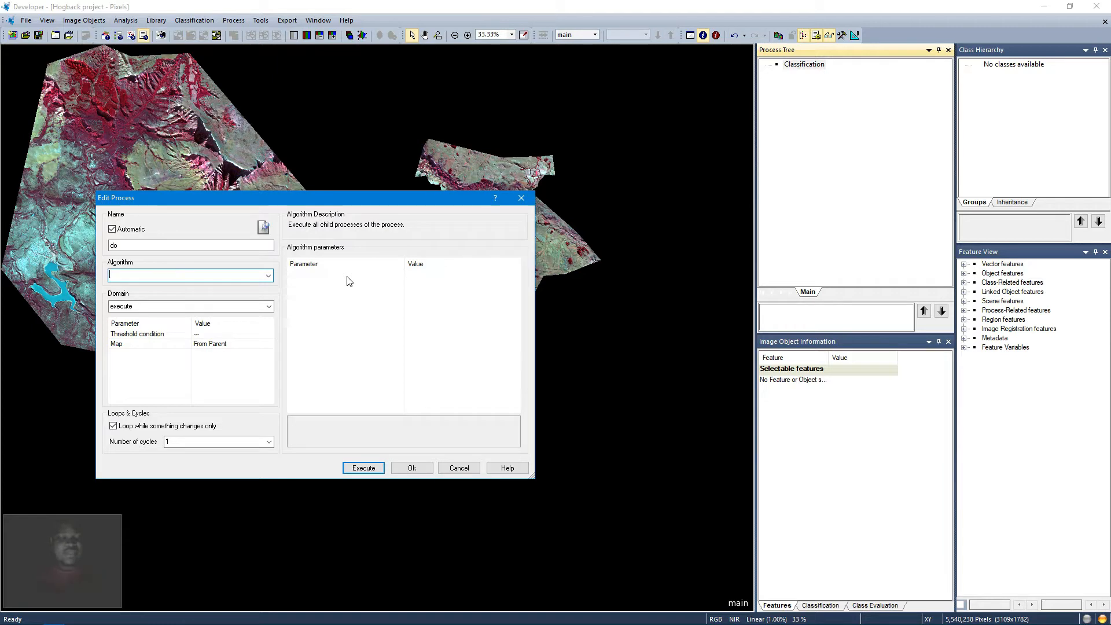
text(ltiresolution segmentation)
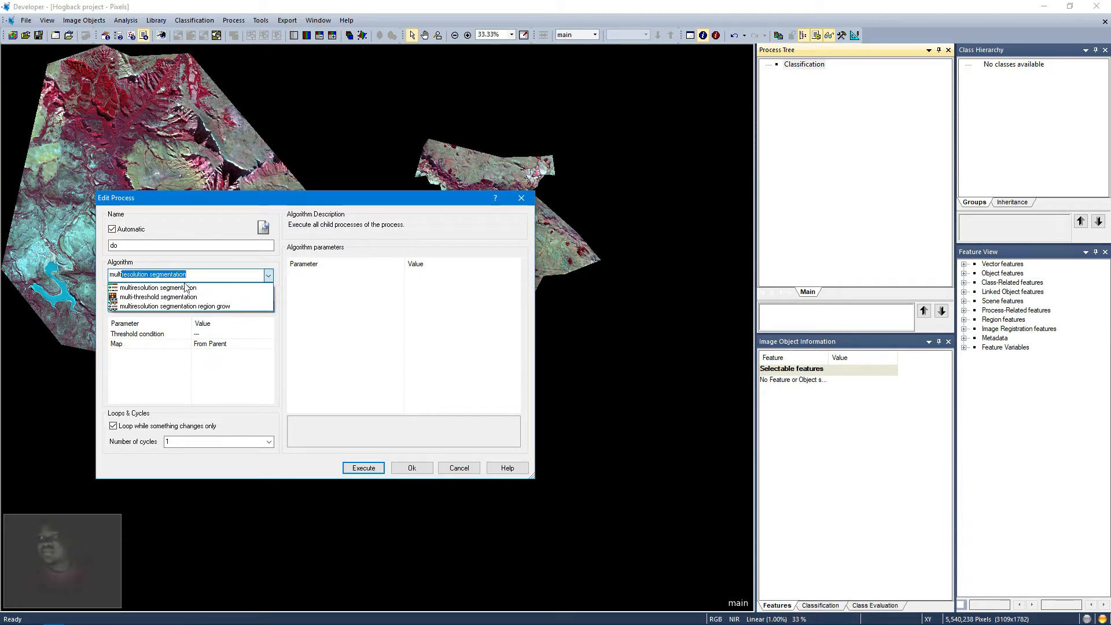
click(168, 292)
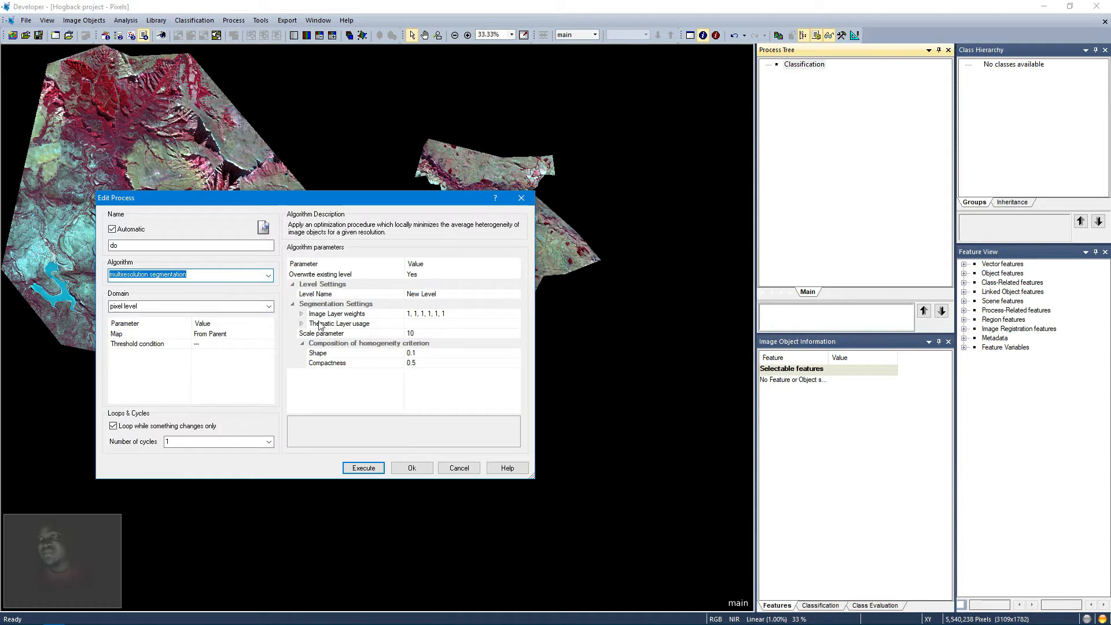
Step: Name the new level Level 1 and set the NIR image layer weight to 2
click(452, 293)
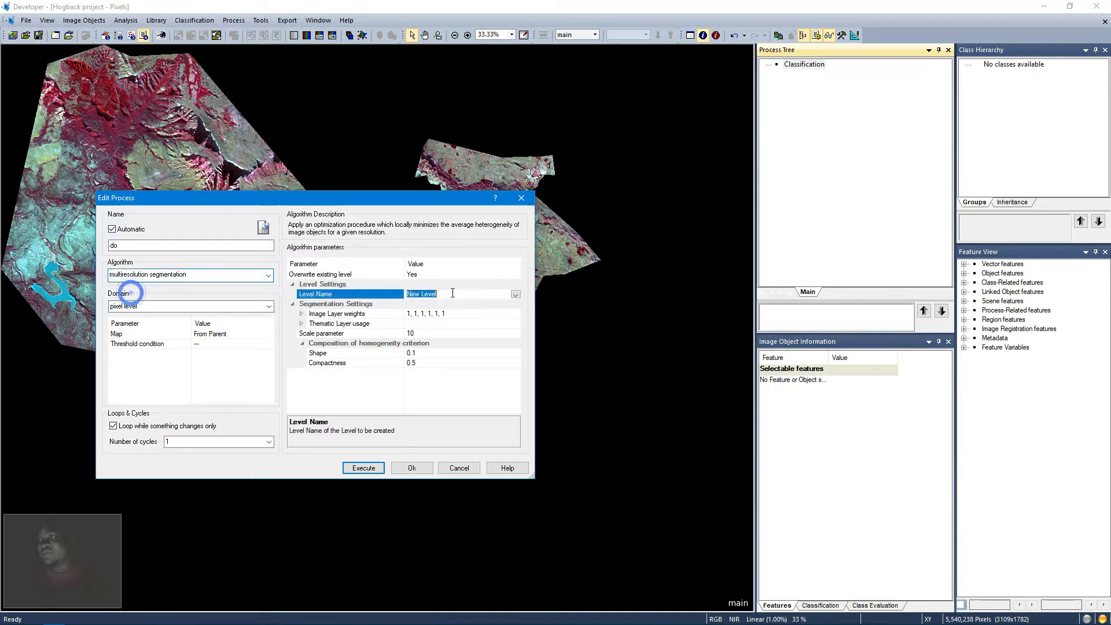
text(Level 1)
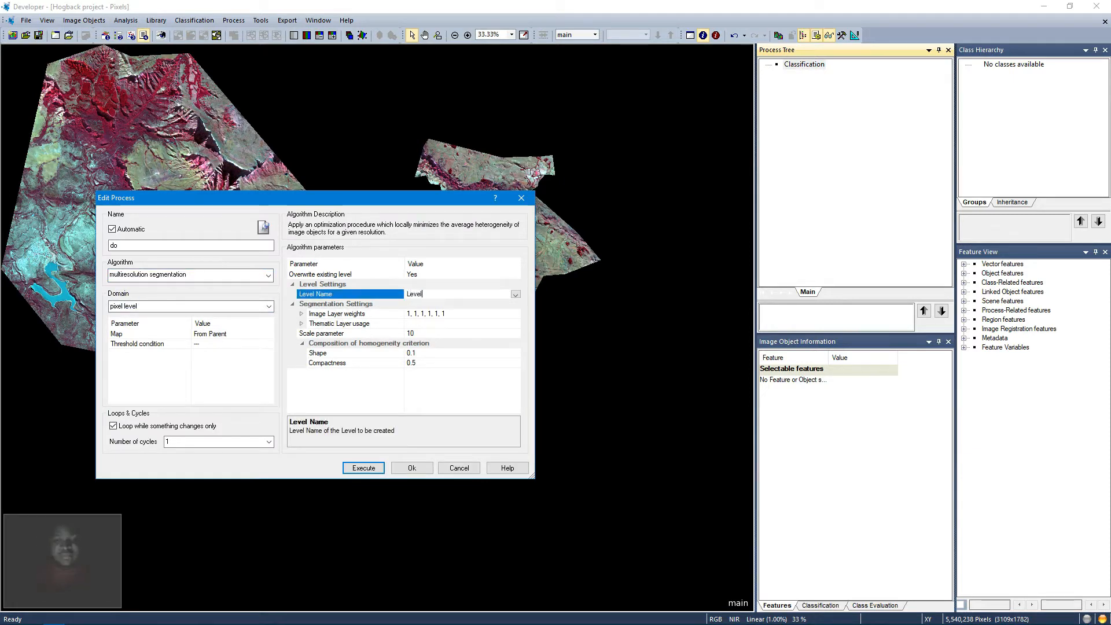
click(302, 313)
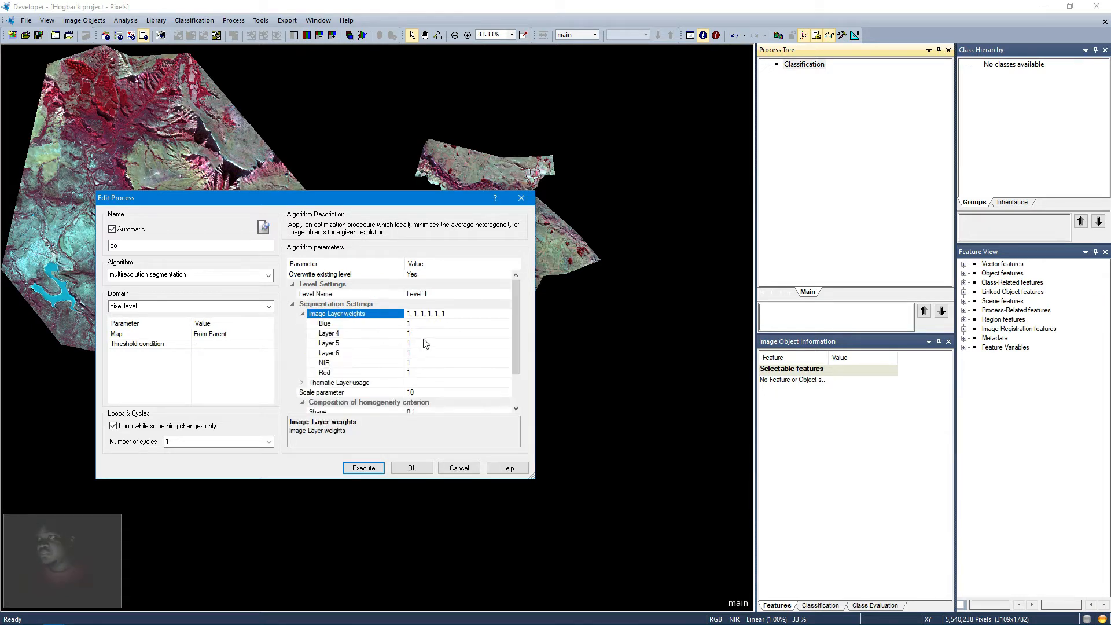
click(413, 360)
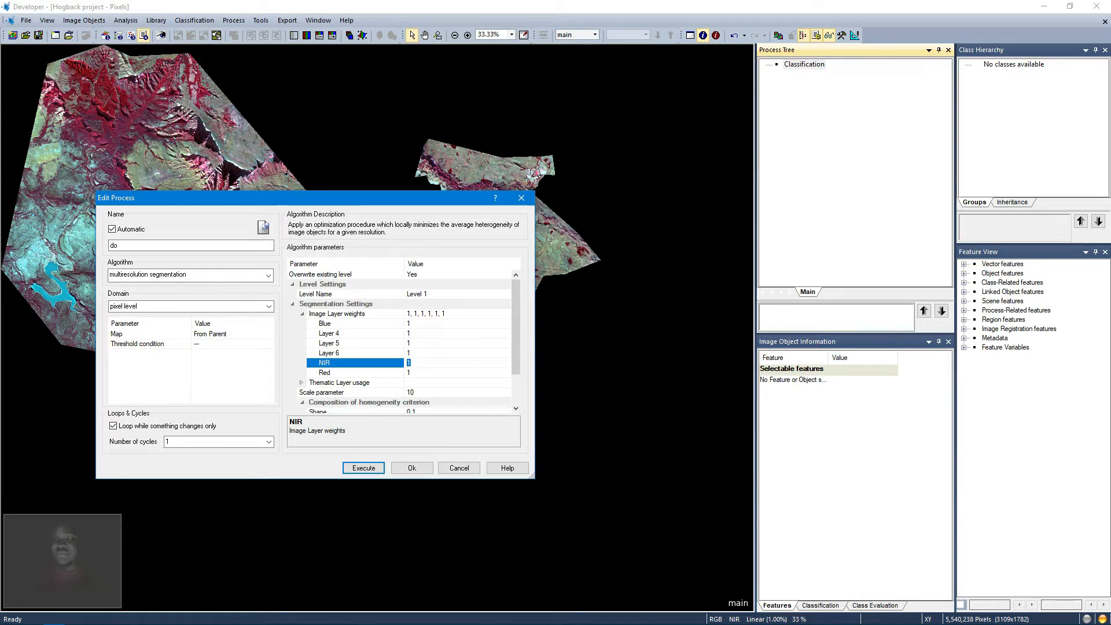
text(2)
Step: Set the segmentation scale parameter to 50 and the shape criterion to 0.2
click(429, 392)
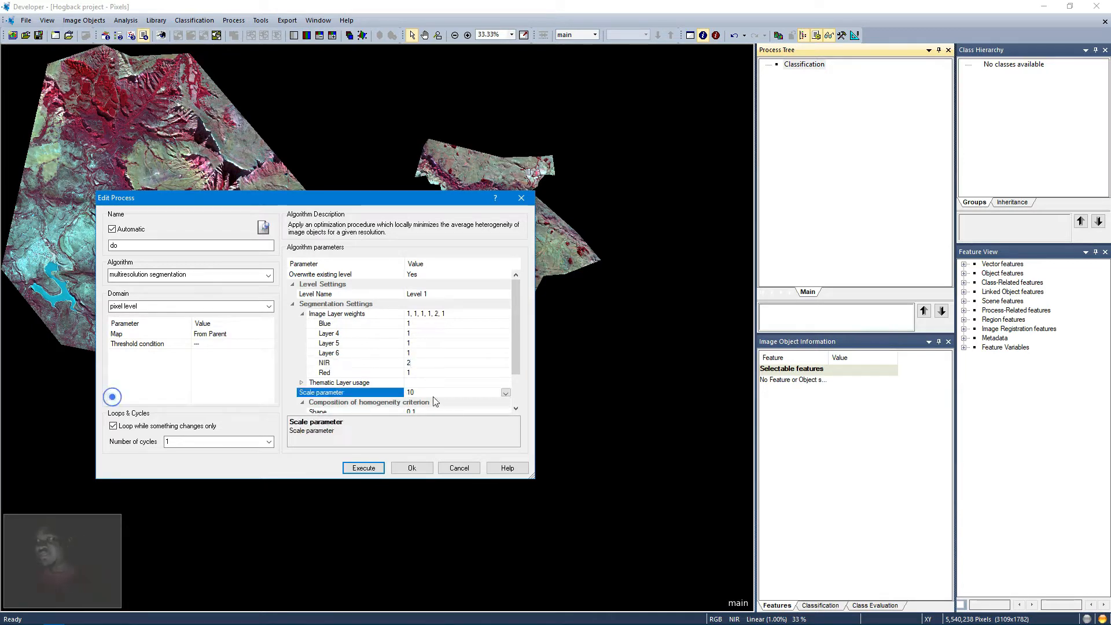
text(50)
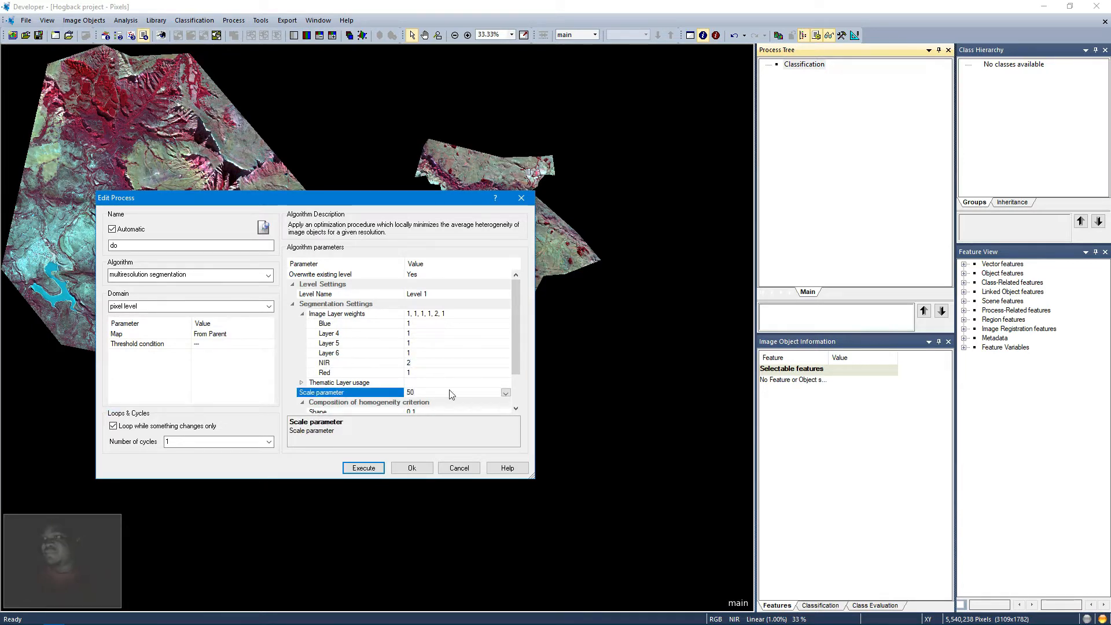
drag(513, 355, 514, 378)
click(455, 372)
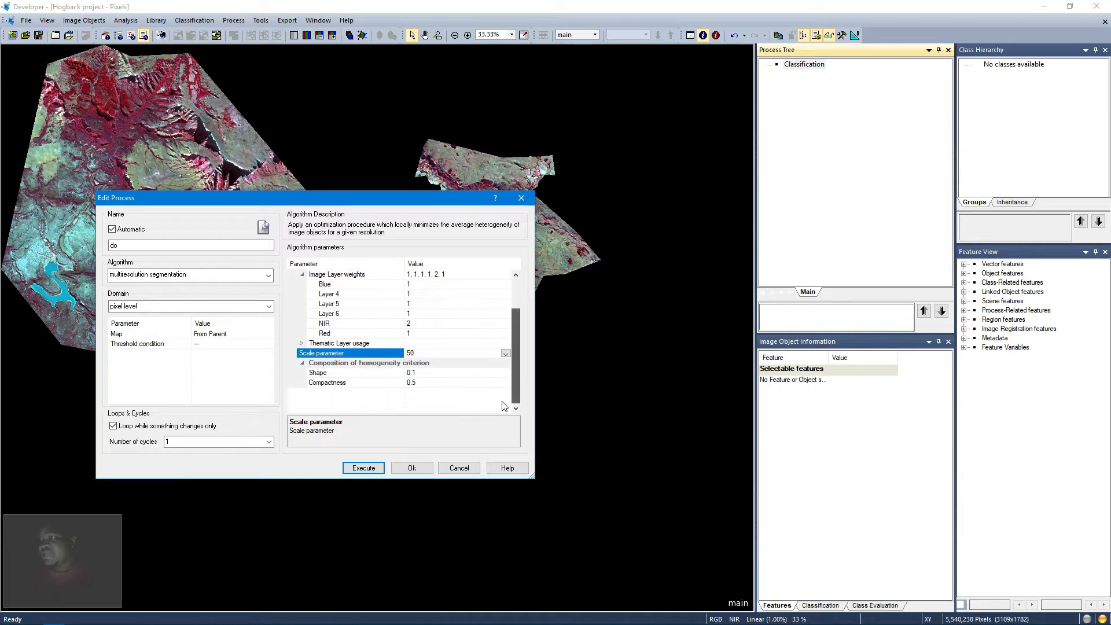
double_click(454, 369)
text(0.2)
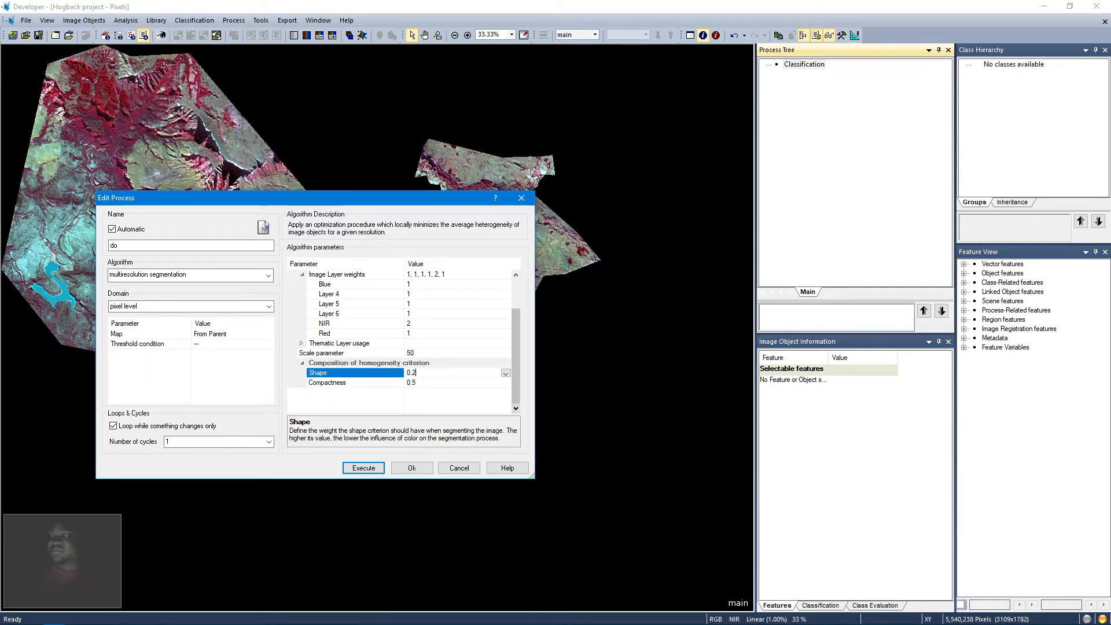
Step: Set compactness to 0.8 and confirm the segmentation process
click(460, 385)
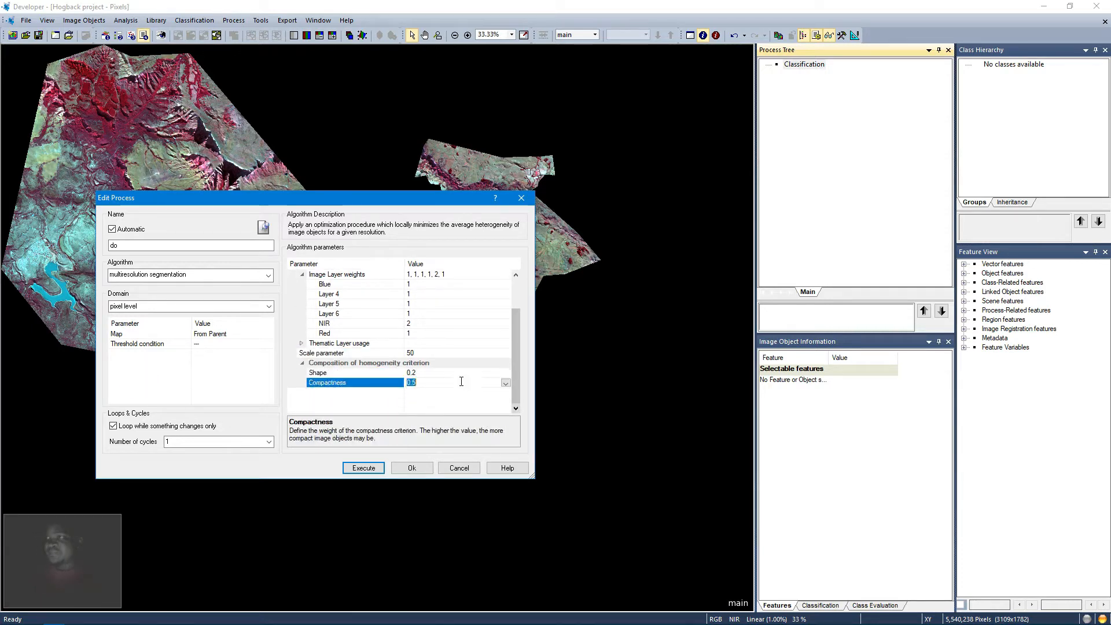
text(0.8)
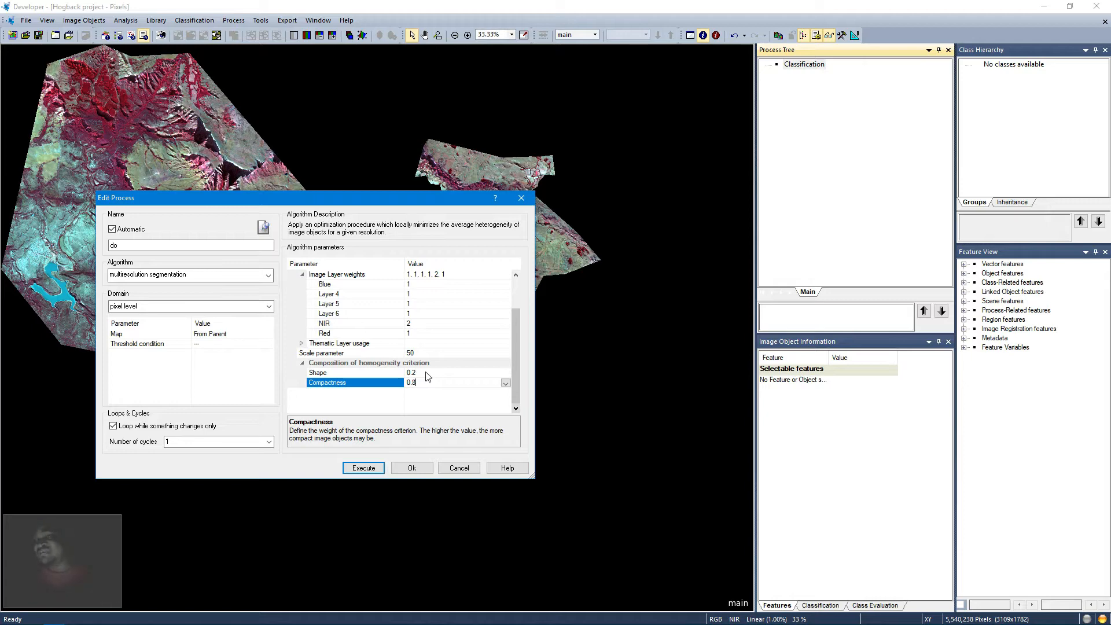
click(418, 463)
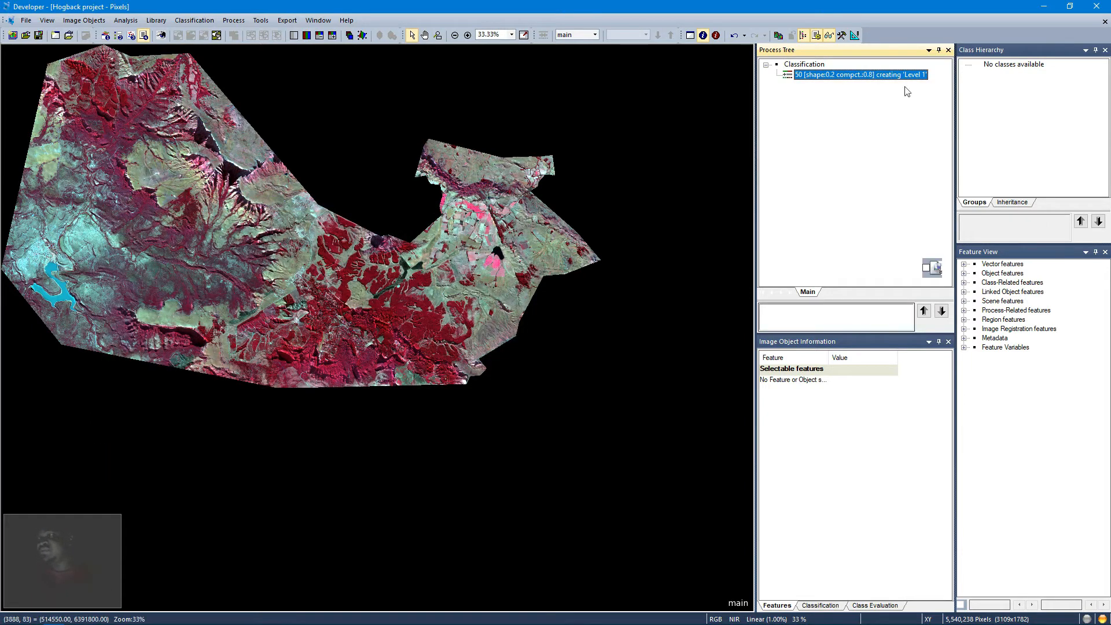
Step: Execute the segmentation process and show the image object outlines
right_click(857, 78)
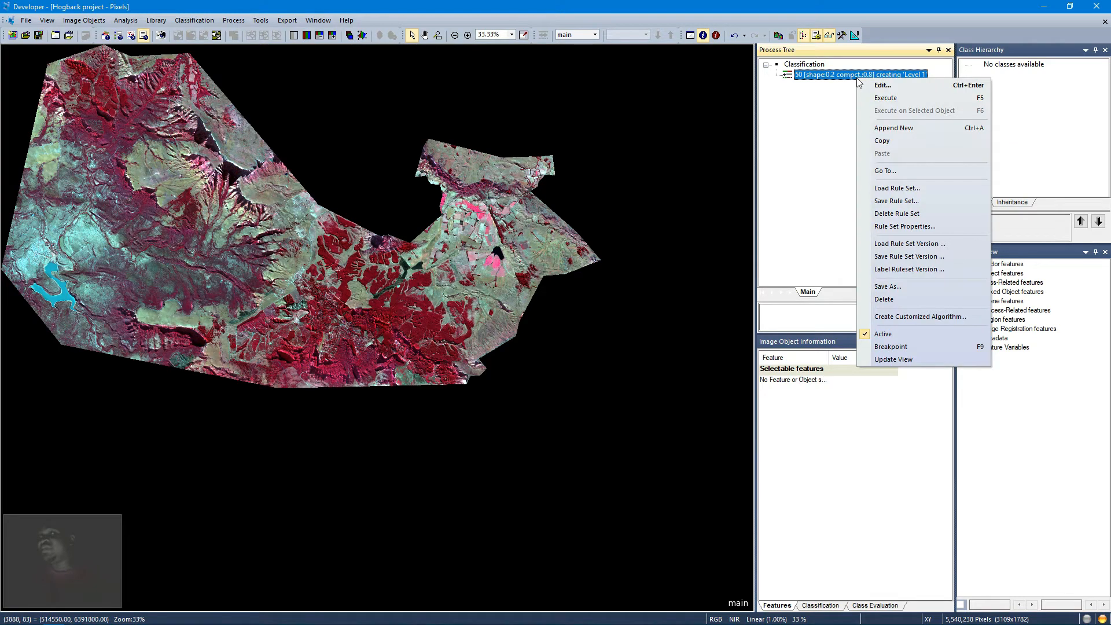
click(879, 100)
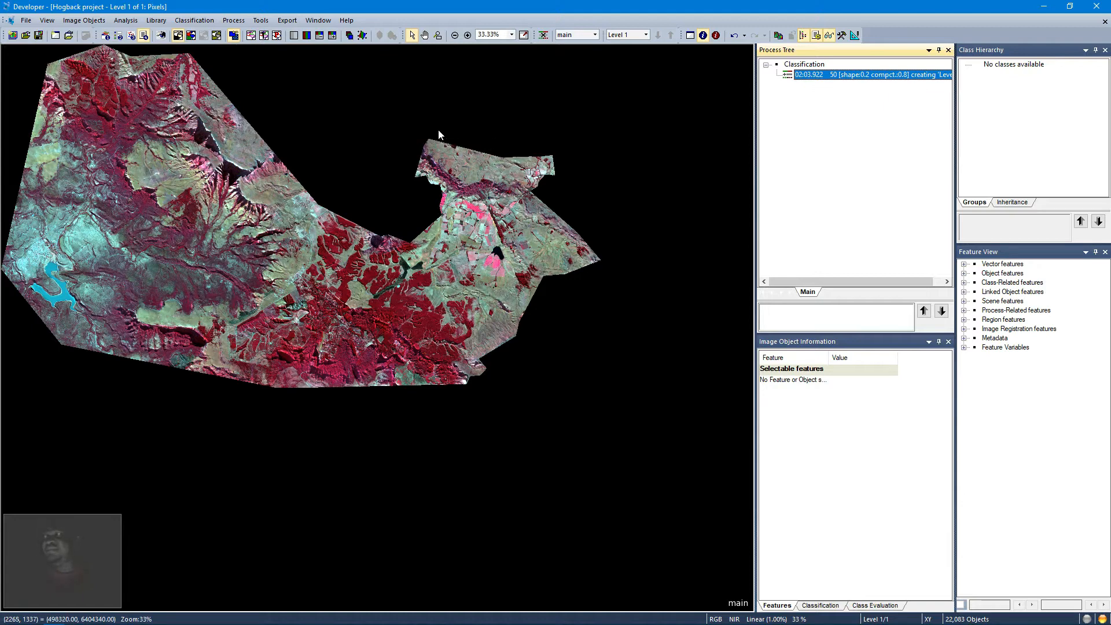
click(264, 37)
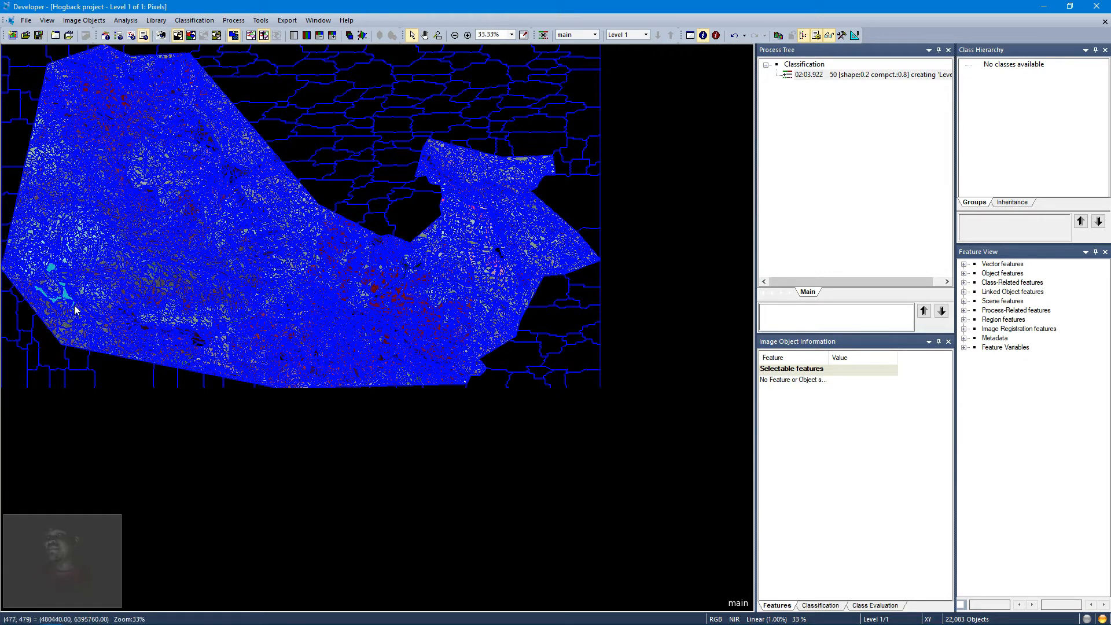
Step: Select an image object and display the object feature Layer Values Mean NIR in the feature view
click(101, 332)
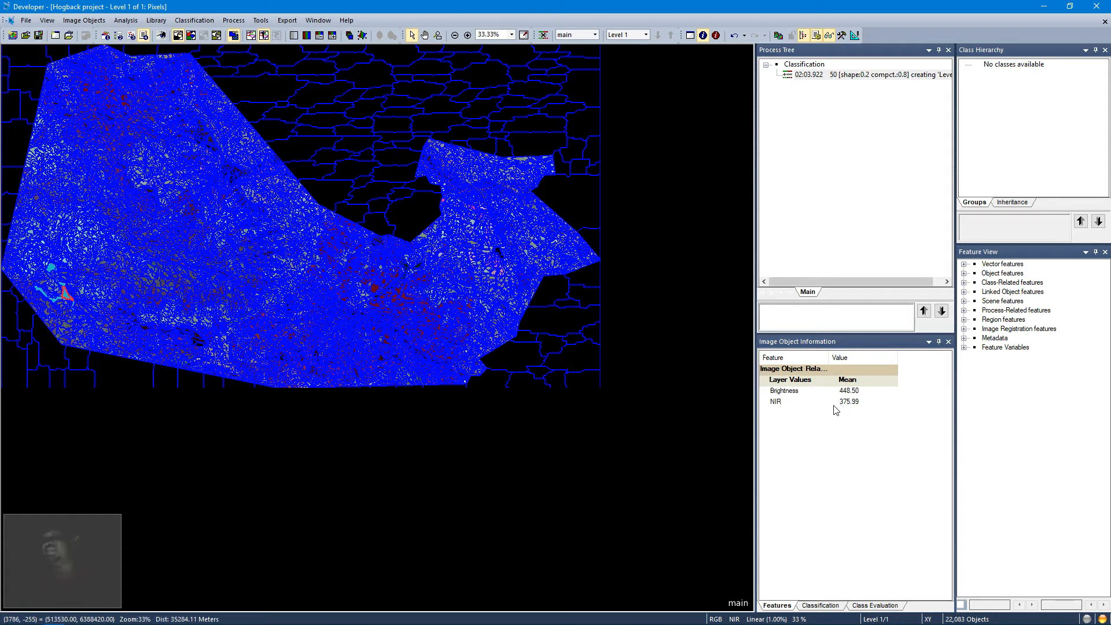
click(964, 273)
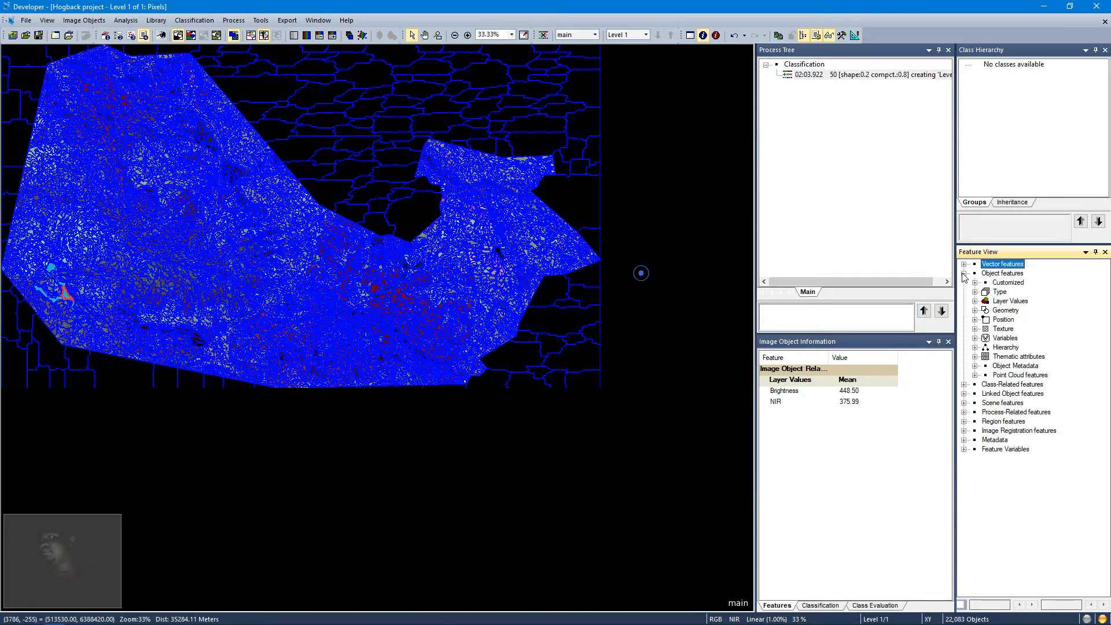
click(974, 301)
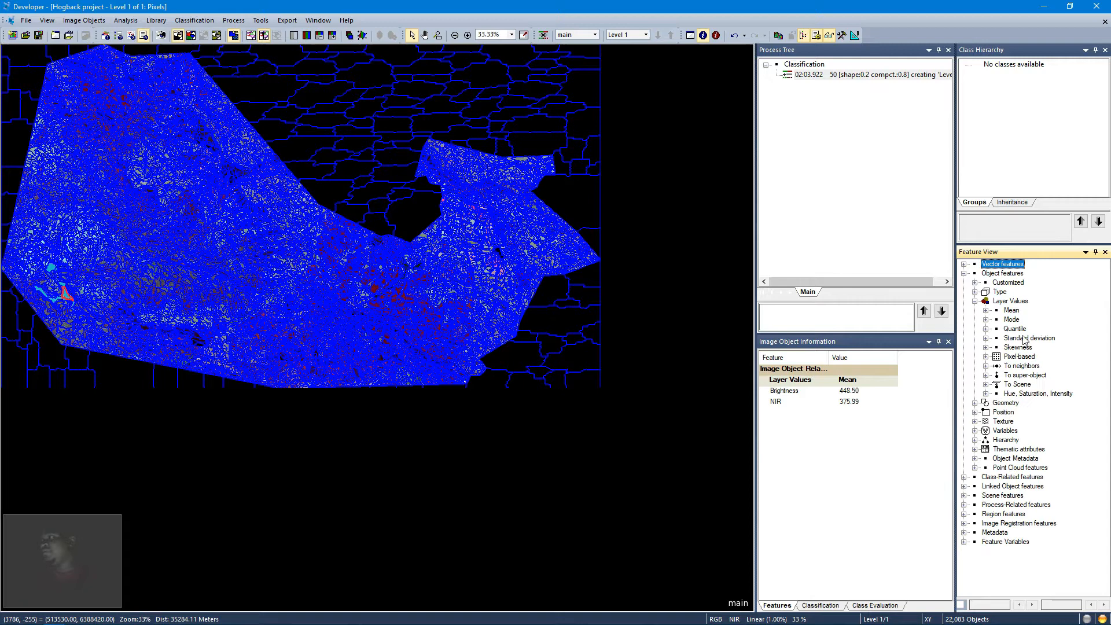
click(986, 310)
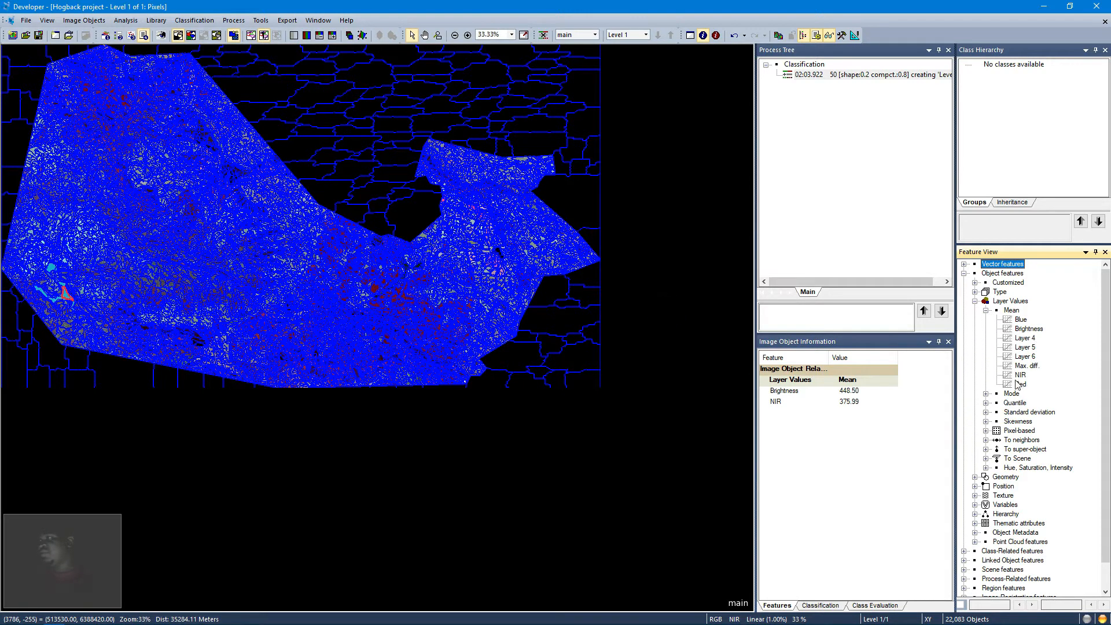
double_click(1020, 374)
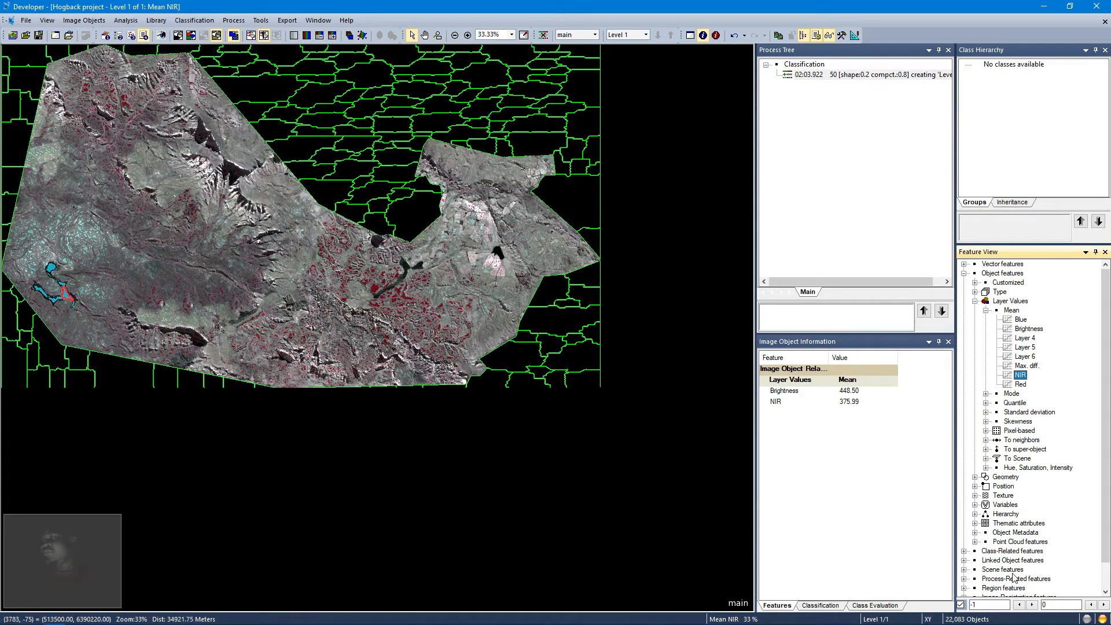
Step: Set the lower bound of the Mean NIR feature display range to 0 and apply it
drag(987, 603, 968, 604)
text(0)
double_click(1068, 607)
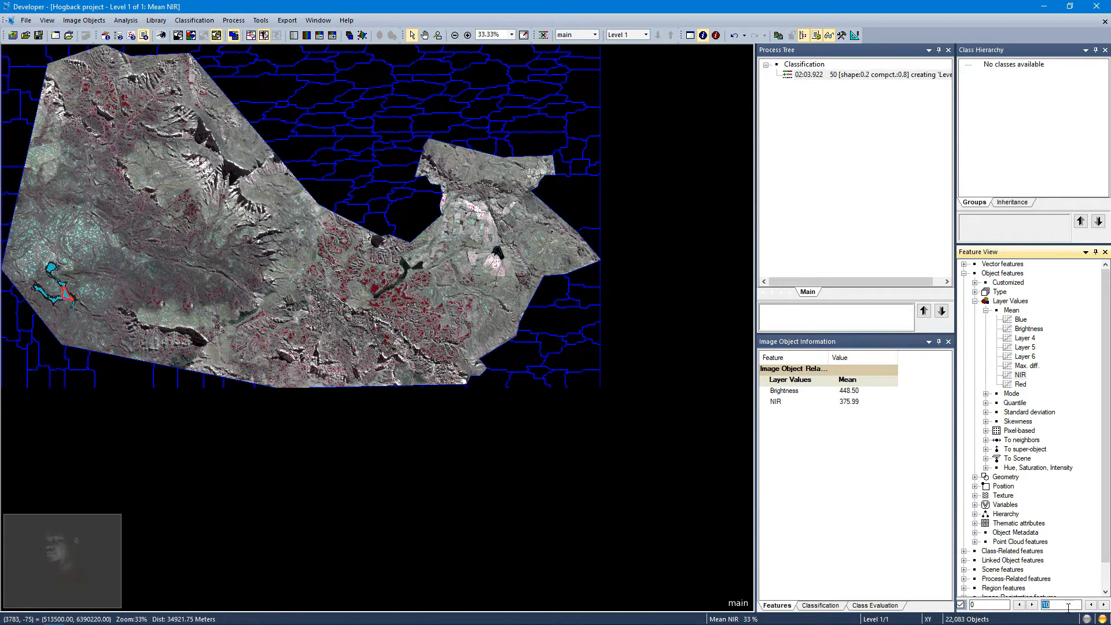
key(Return)
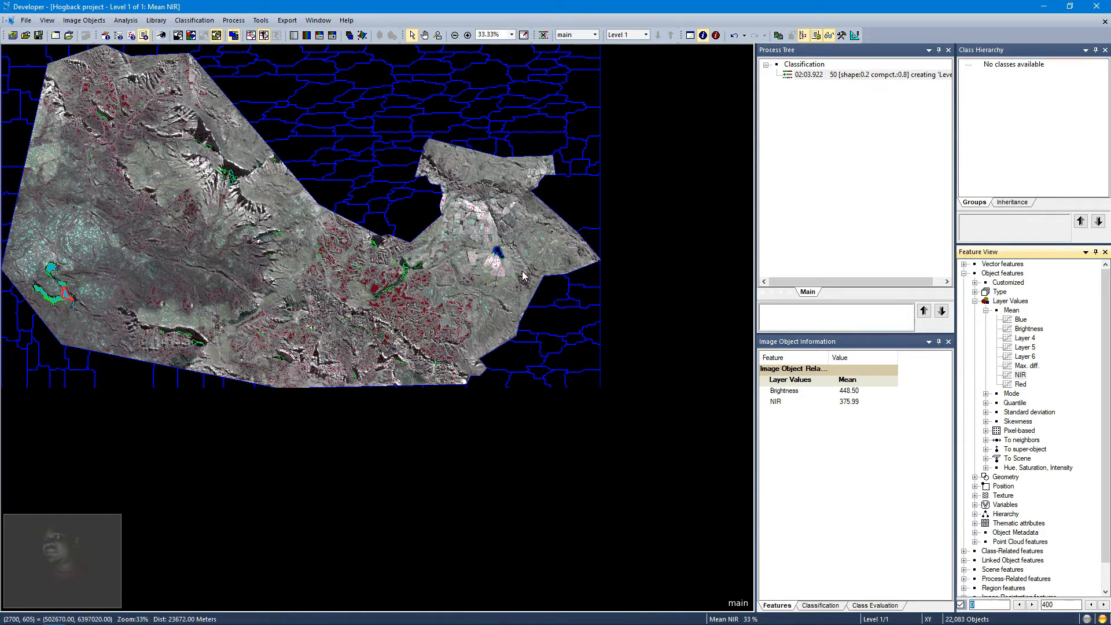
Step: Inspect two image objects' values, then set the display range's upper bound to 450
click(496, 253)
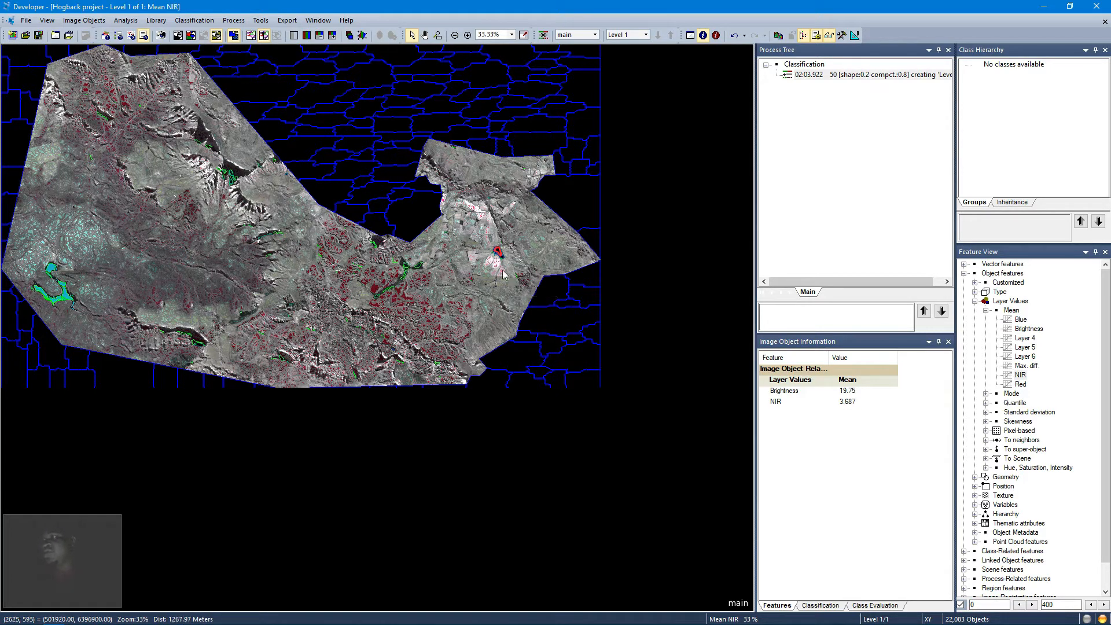
click(507, 266)
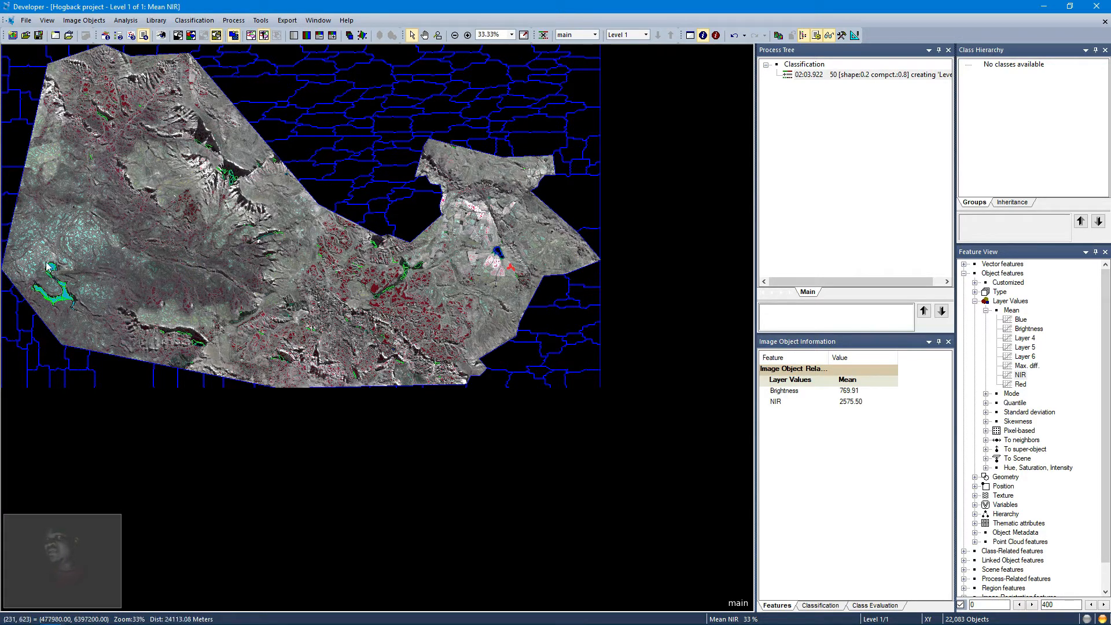
double_click(1059, 606)
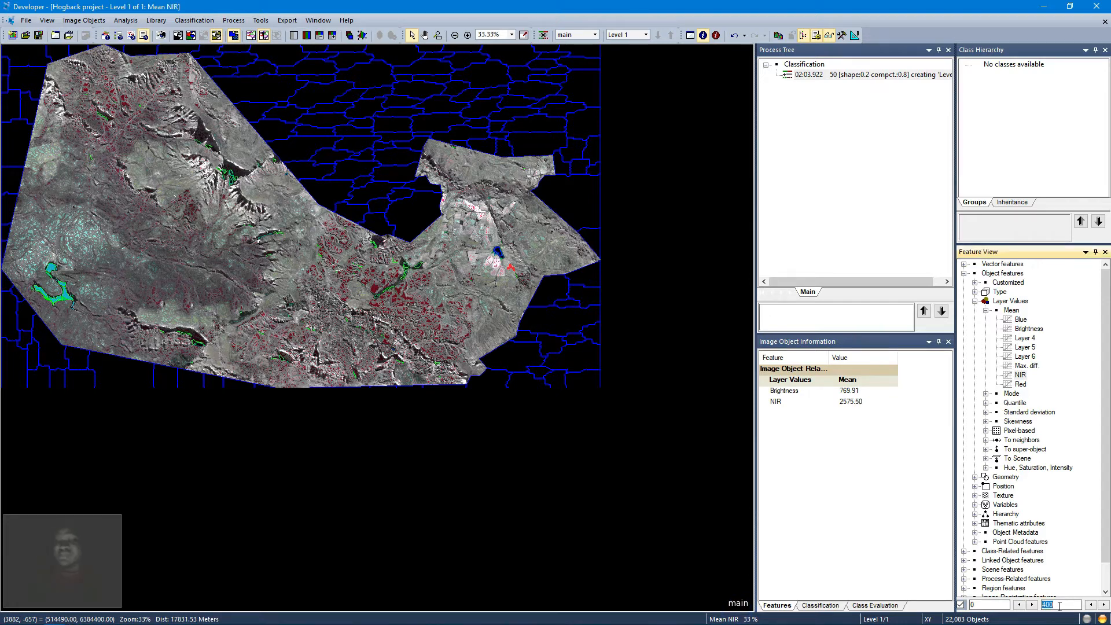
text(450)
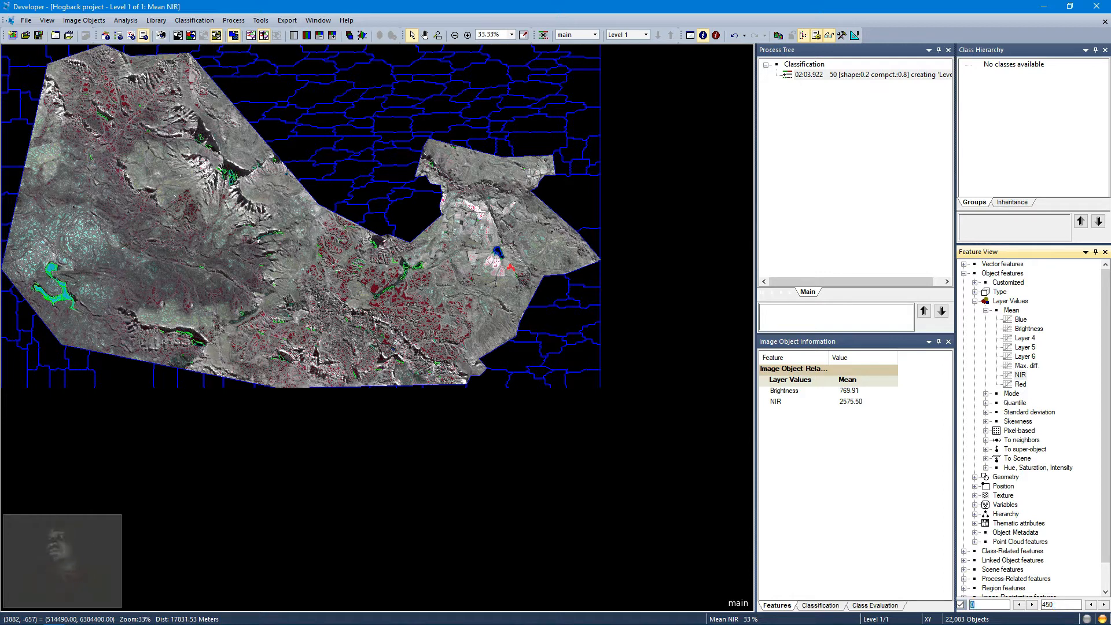
click(1003, 604)
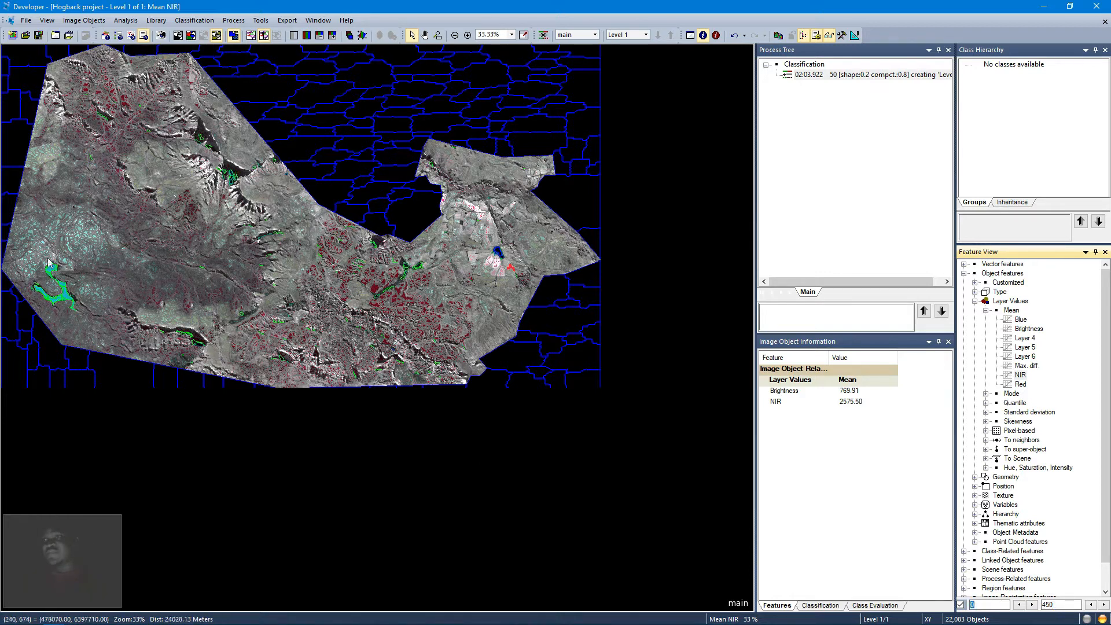
Step: Zoom into the lake area in the scene and set the display range's upper bound to 500
click(31, 286)
scroll(31, 286, down, 1)
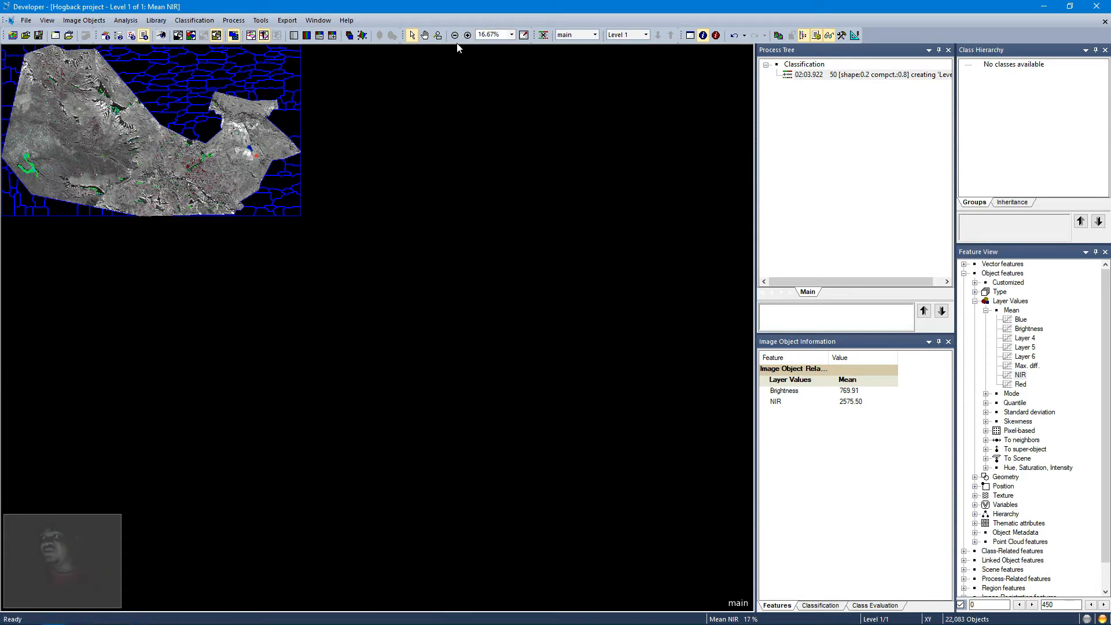
click(438, 35)
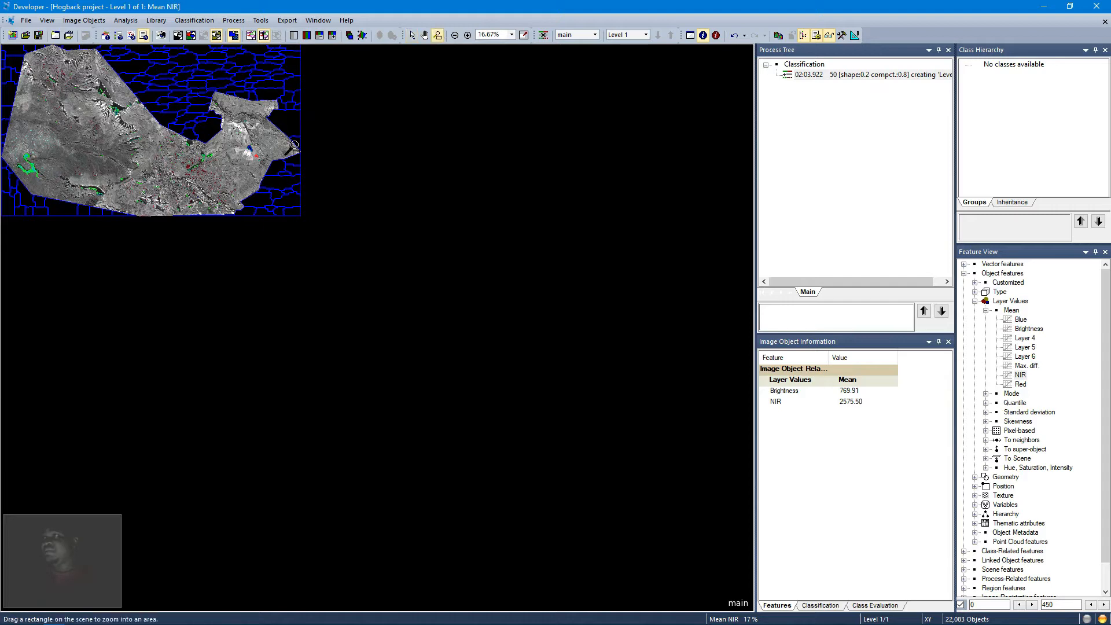
drag(16, 157, 36, 172)
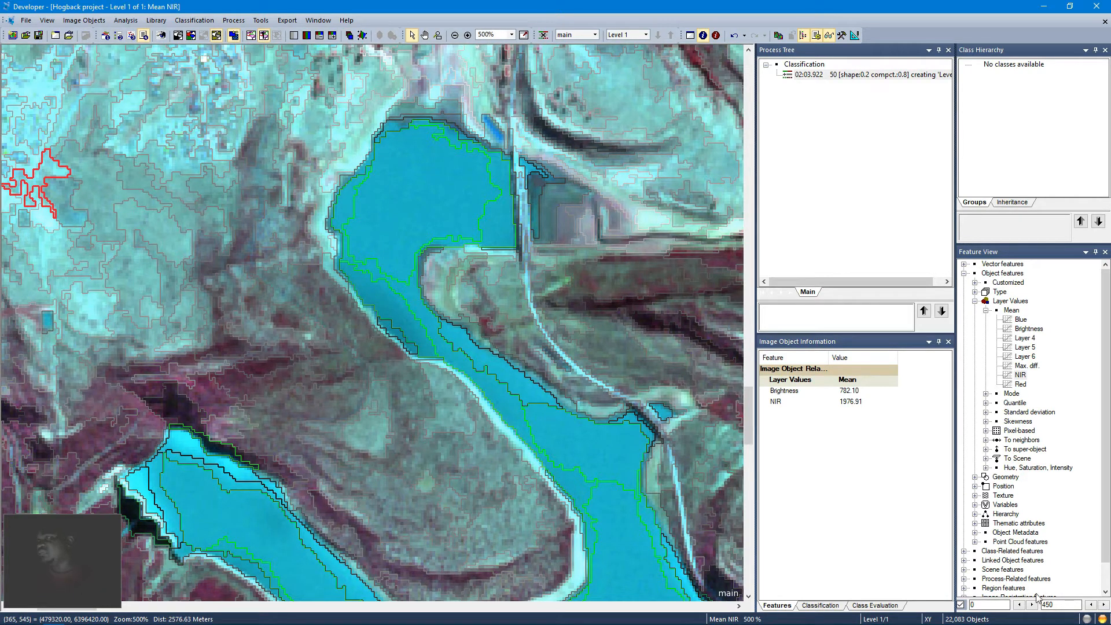
drag(1051, 602, 970, 571)
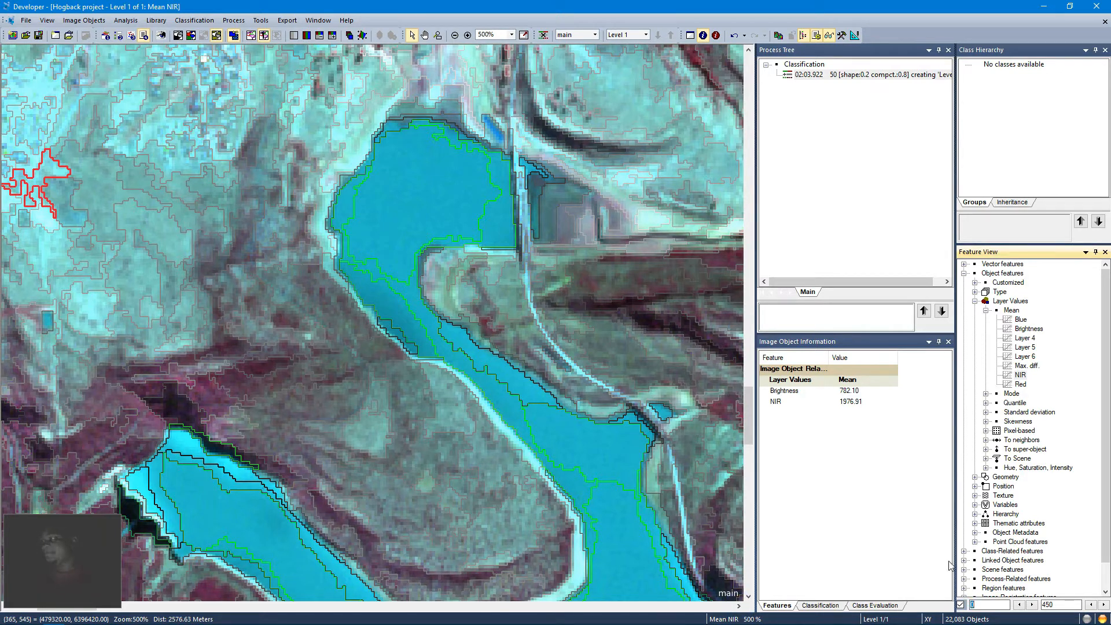
double_click(1048, 605)
text(500)
key(Tab)
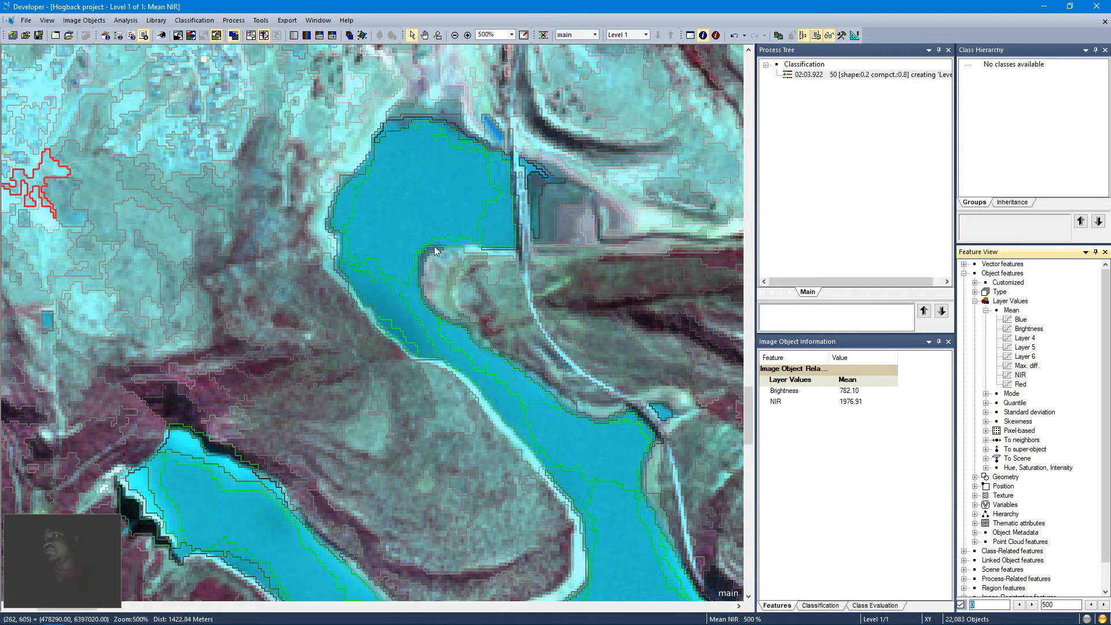
Step: Re-select Mean NIR in the feature view and zoom out to view the whole scene
click(424, 35)
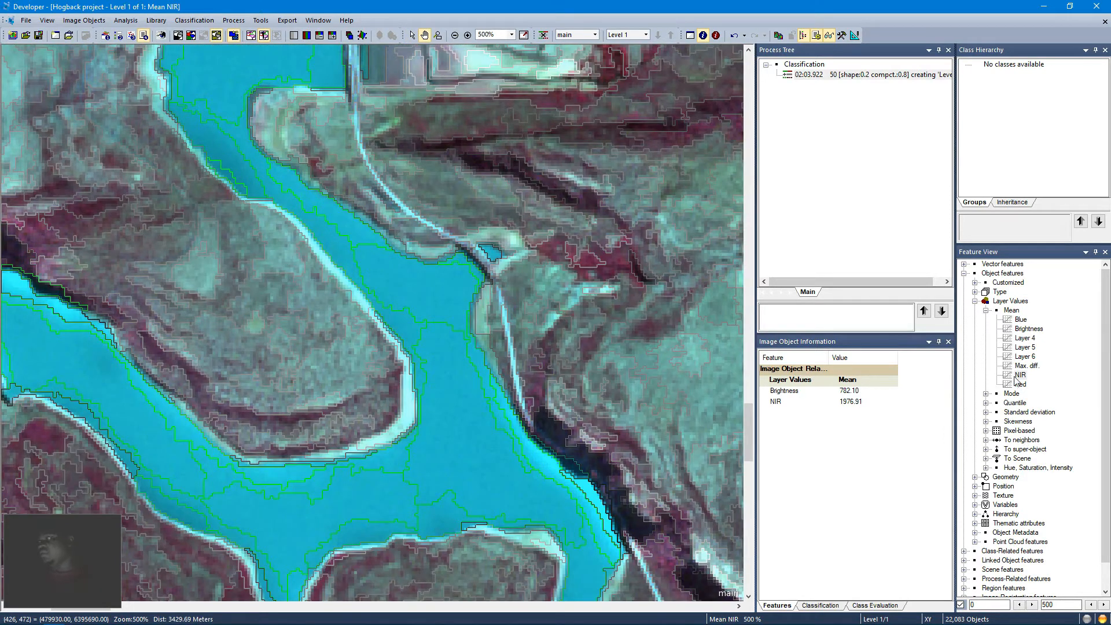
click(1020, 375)
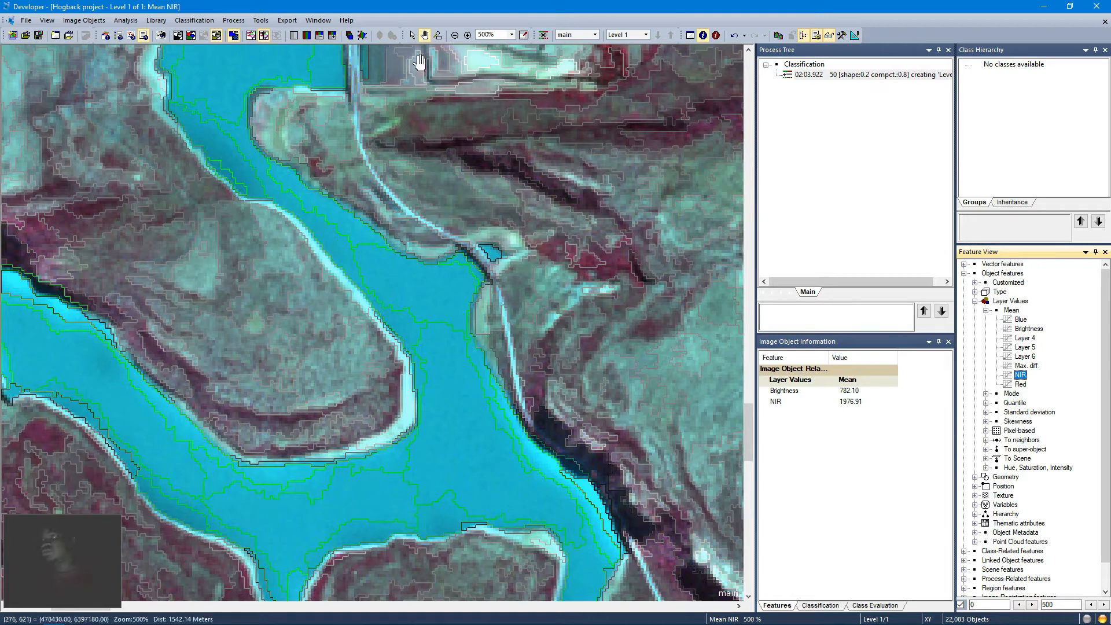
click(522, 36)
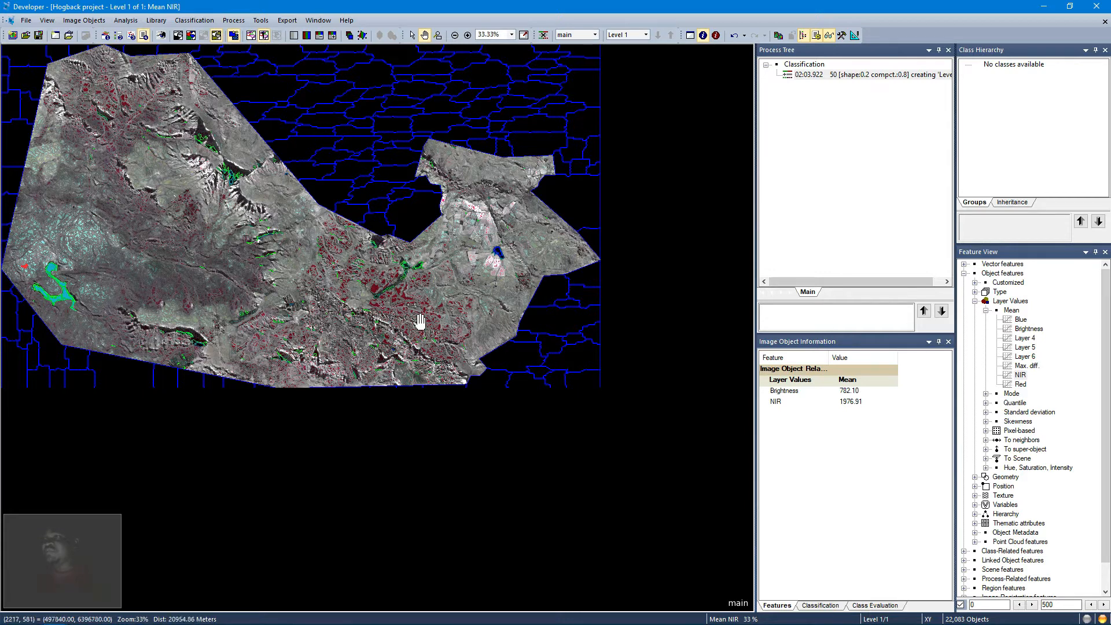
mouse_move(420, 322)
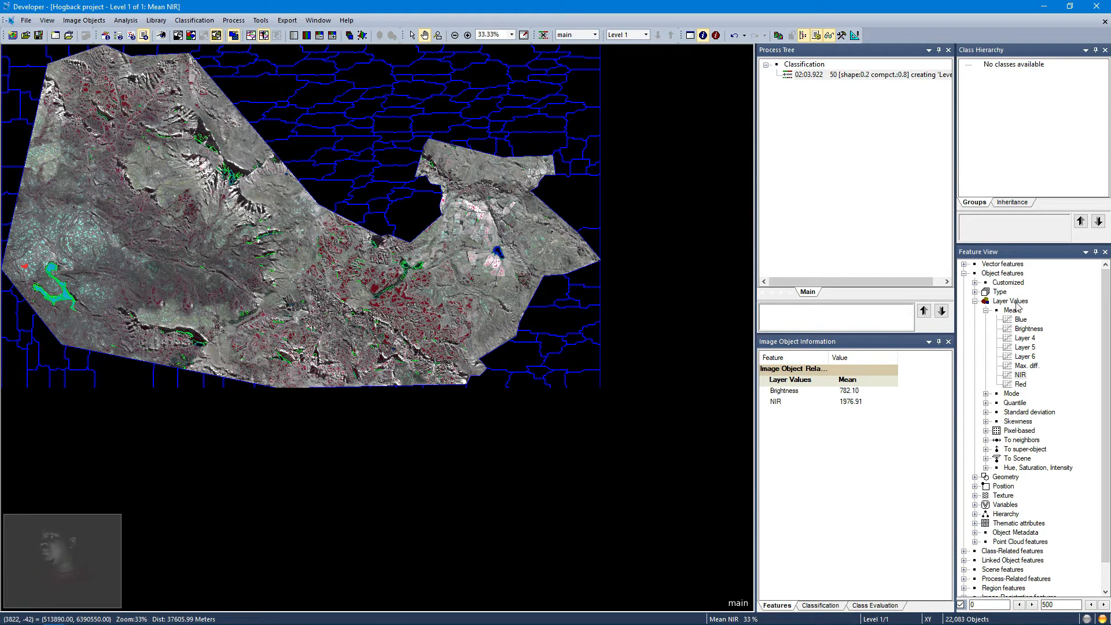
Step: Open the displayed features selection and create a new customized arithmetic feature named NDVI
right_click(894, 437)
click(868, 446)
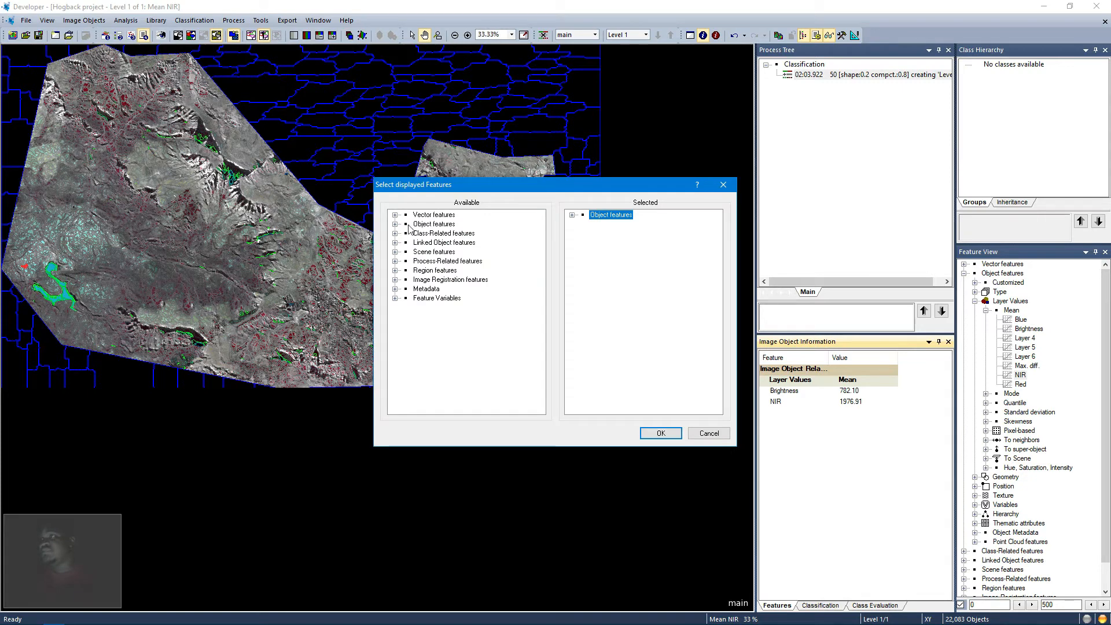
click(395, 224)
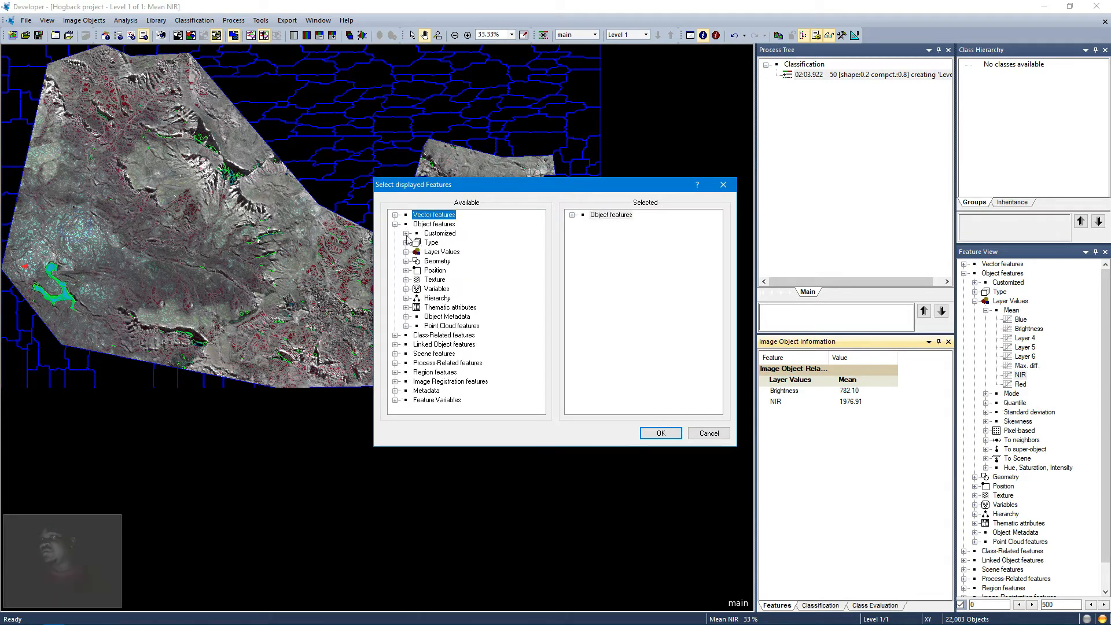
click(406, 233)
double_click(448, 243)
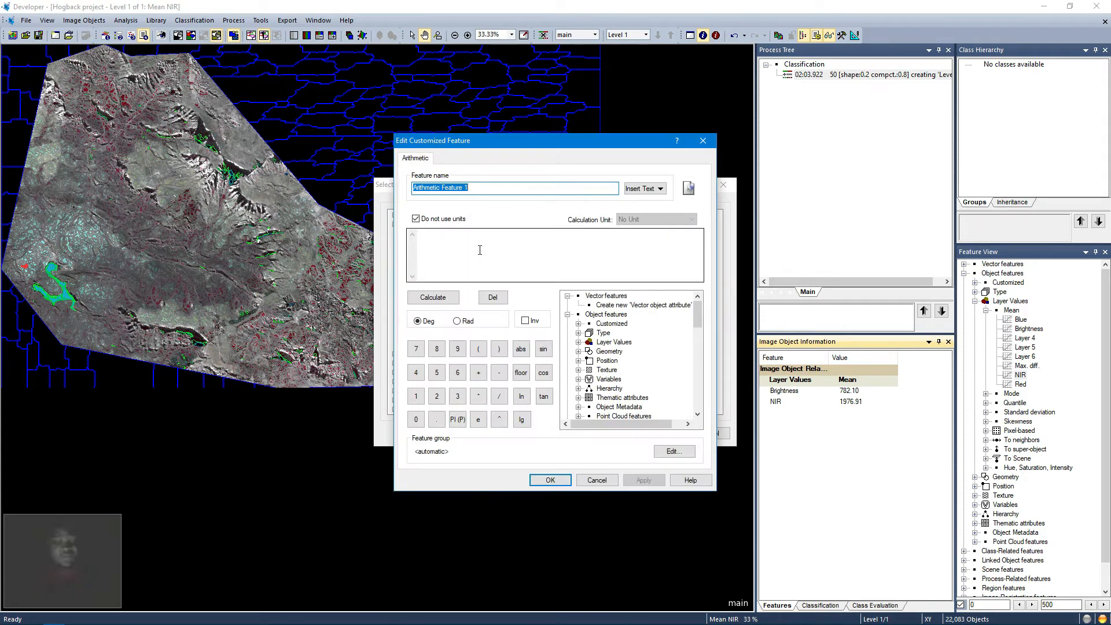
text(NDVI)
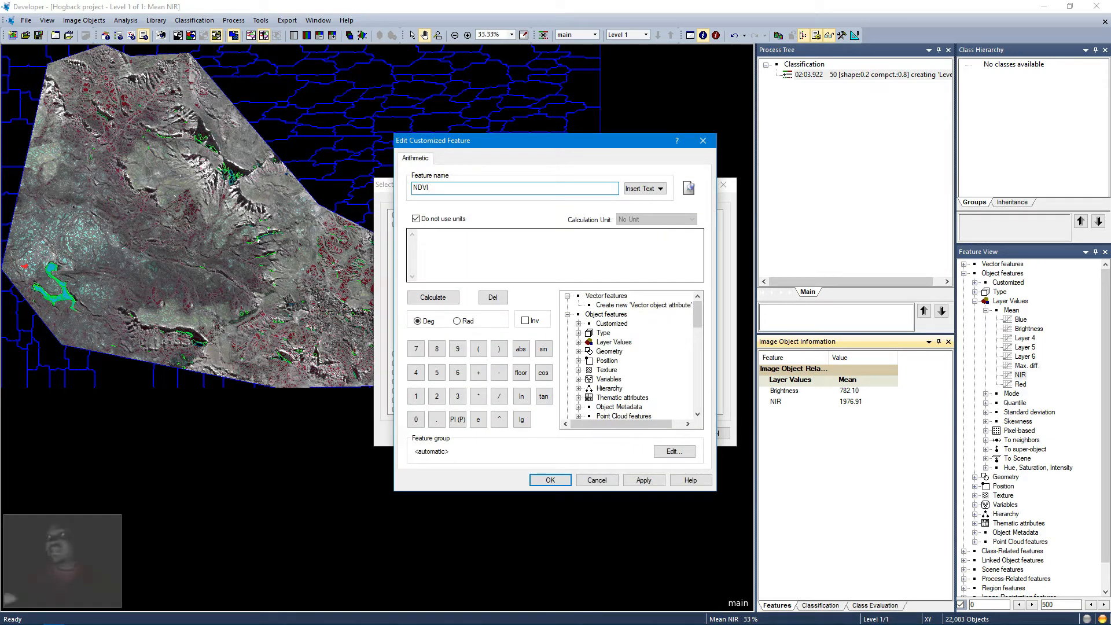
Step: Enter the numerator ([Mean NIR]-[Mean Red]) in the NDVI feature's formula
click(463, 236)
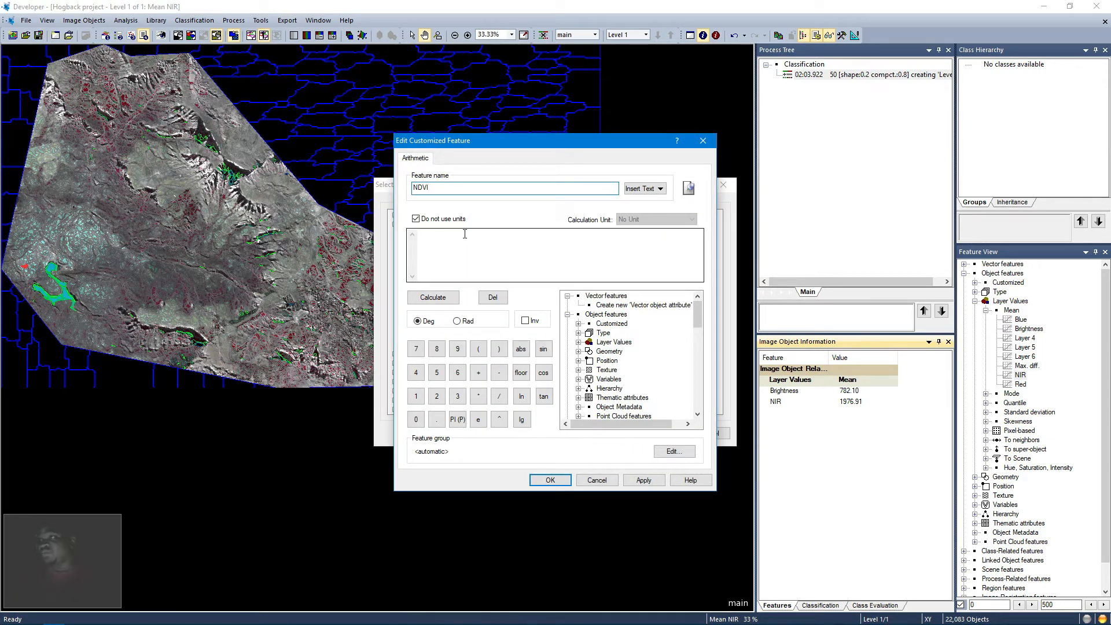
click(478, 348)
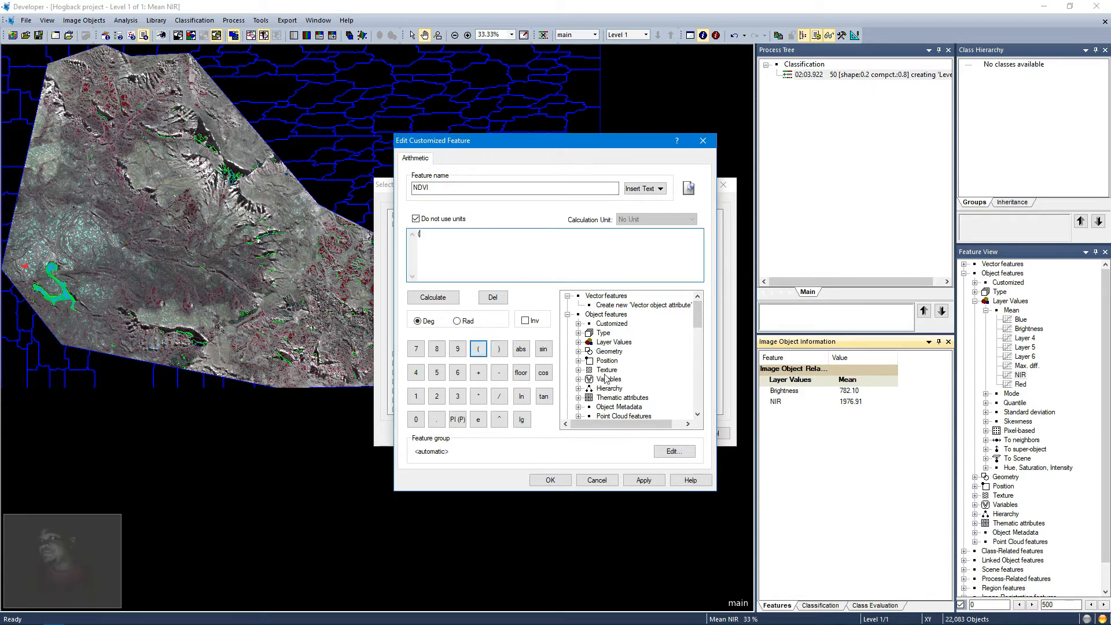
click(578, 342)
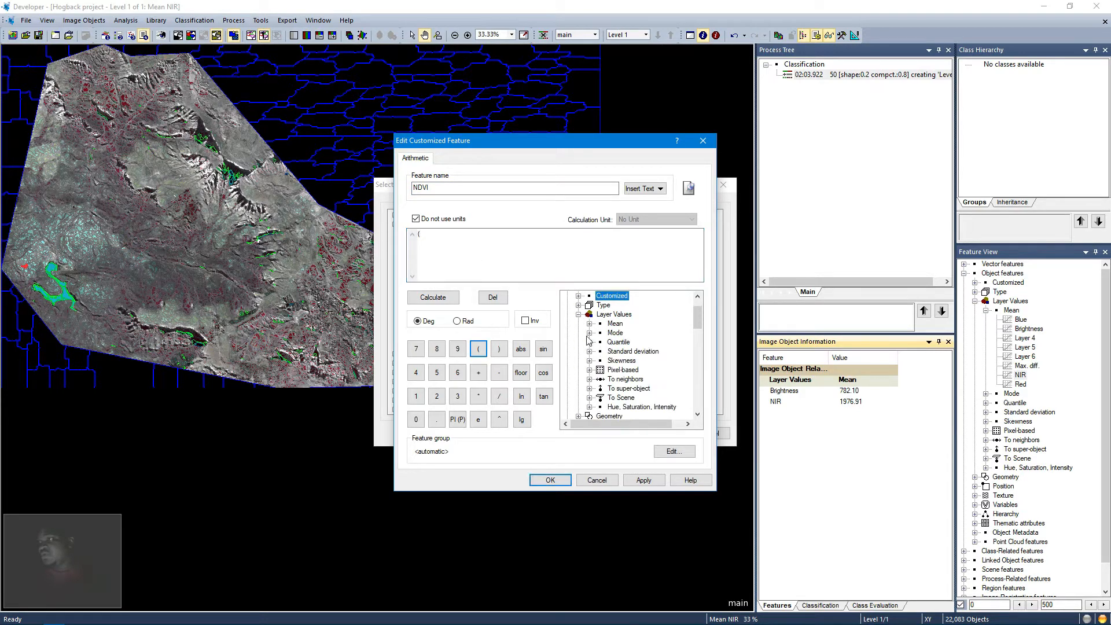
click(589, 323)
double_click(623, 389)
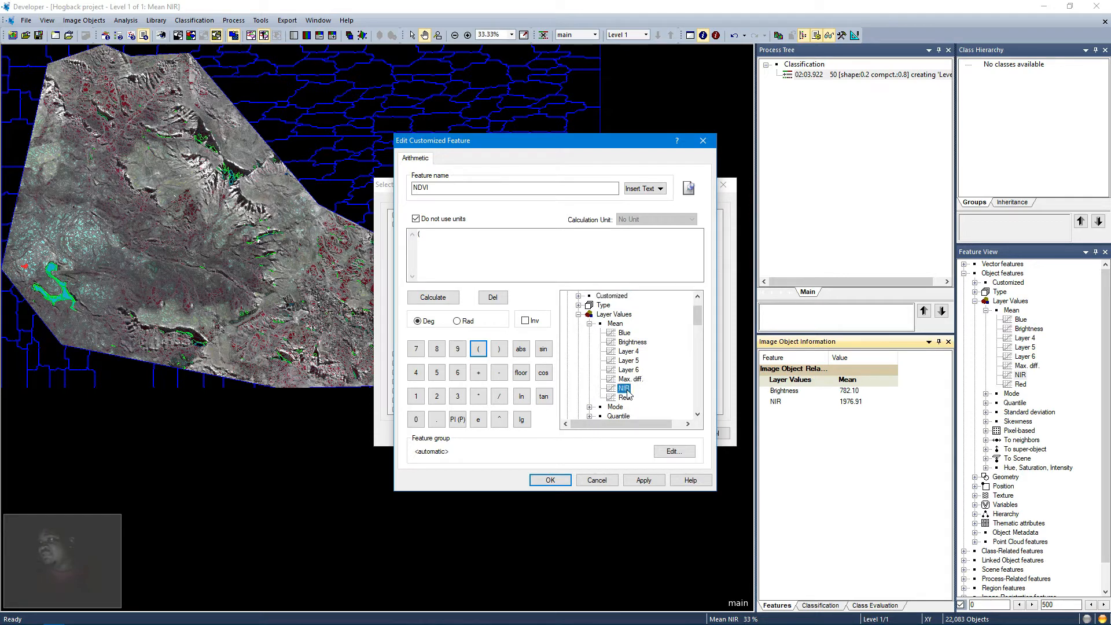
click(499, 373)
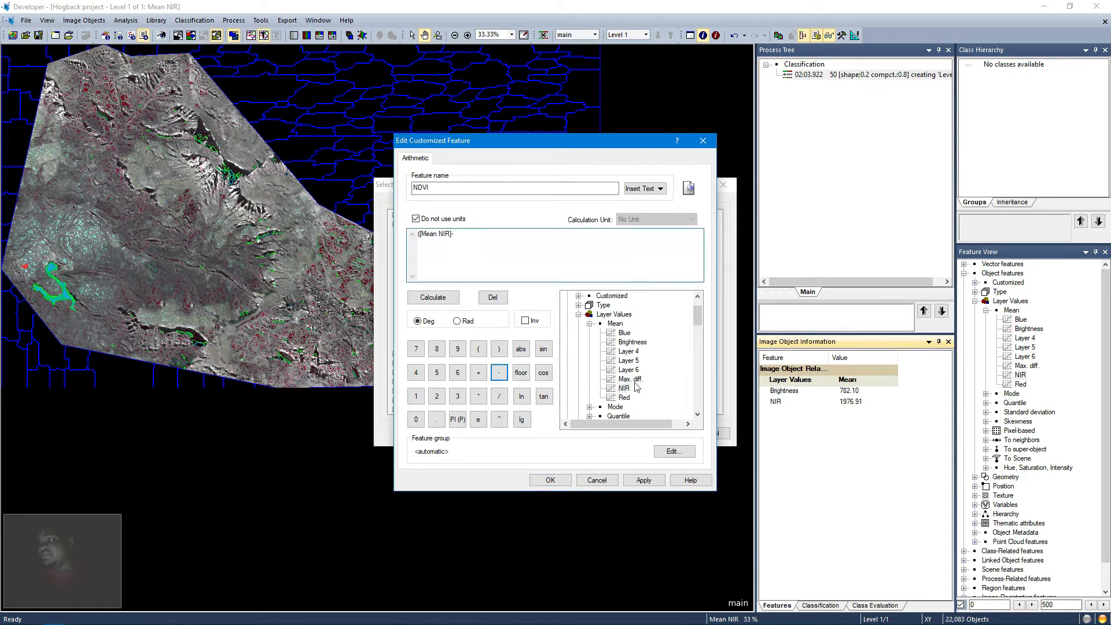
click(617, 398)
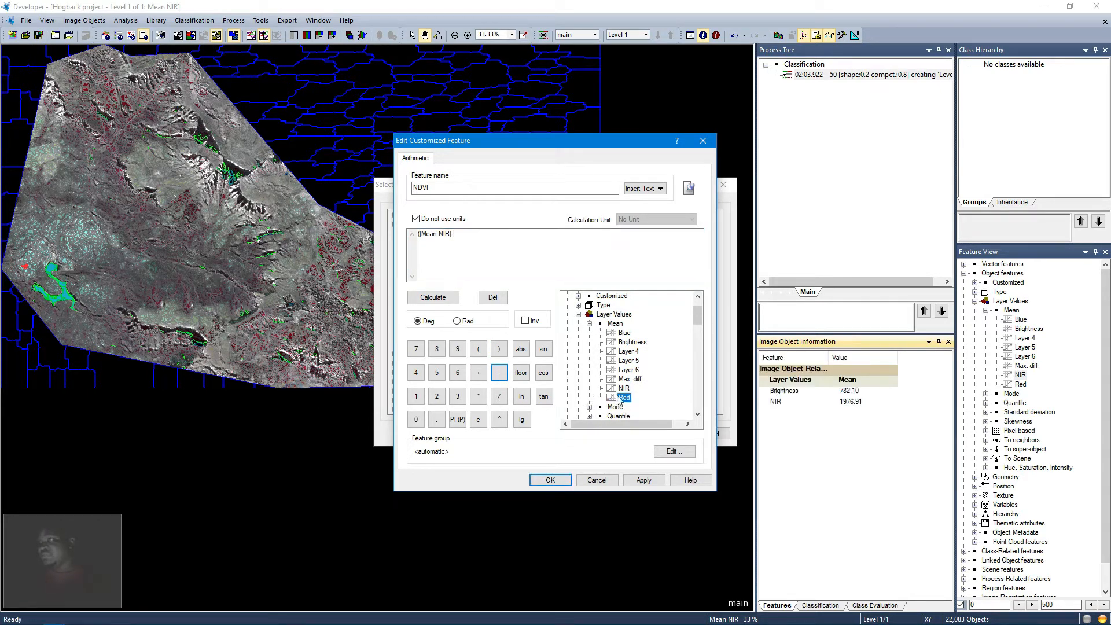
double_click(623, 397)
click(499, 349)
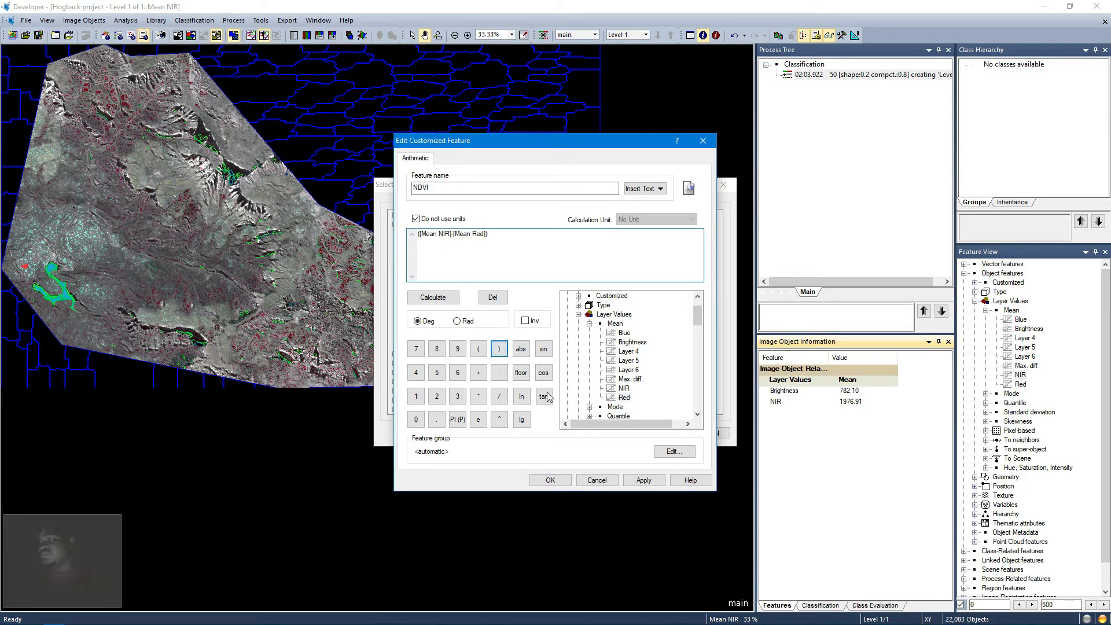
Step: Complete the NDVI formula by dividing by ([Mean NIR]+[Mean Red]), then apply and confirm the feature
click(500, 398)
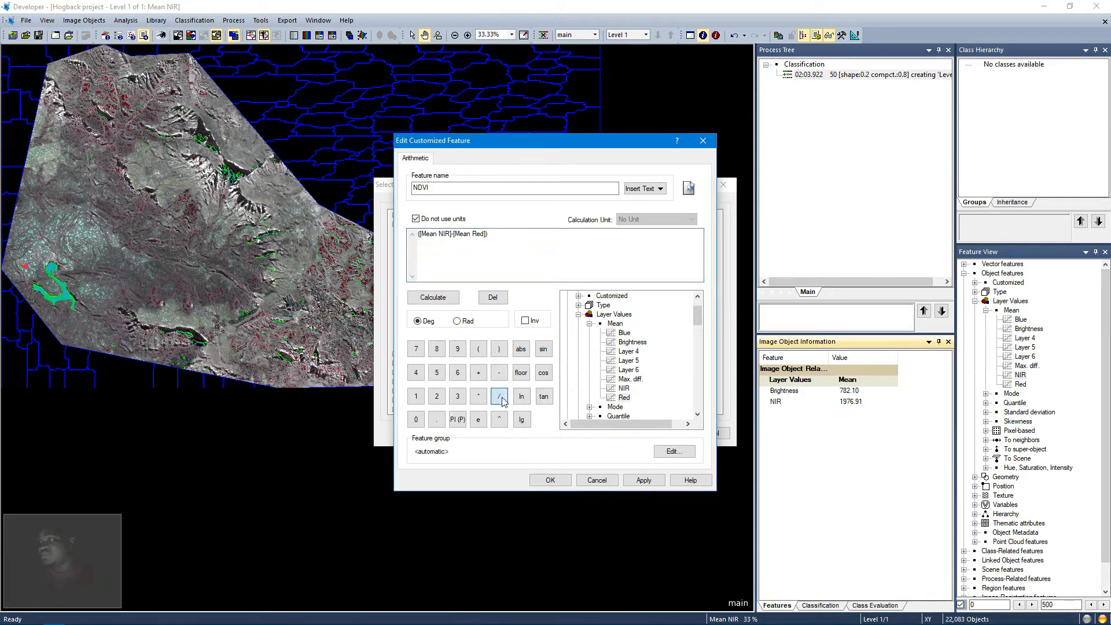
click(481, 350)
double_click(623, 388)
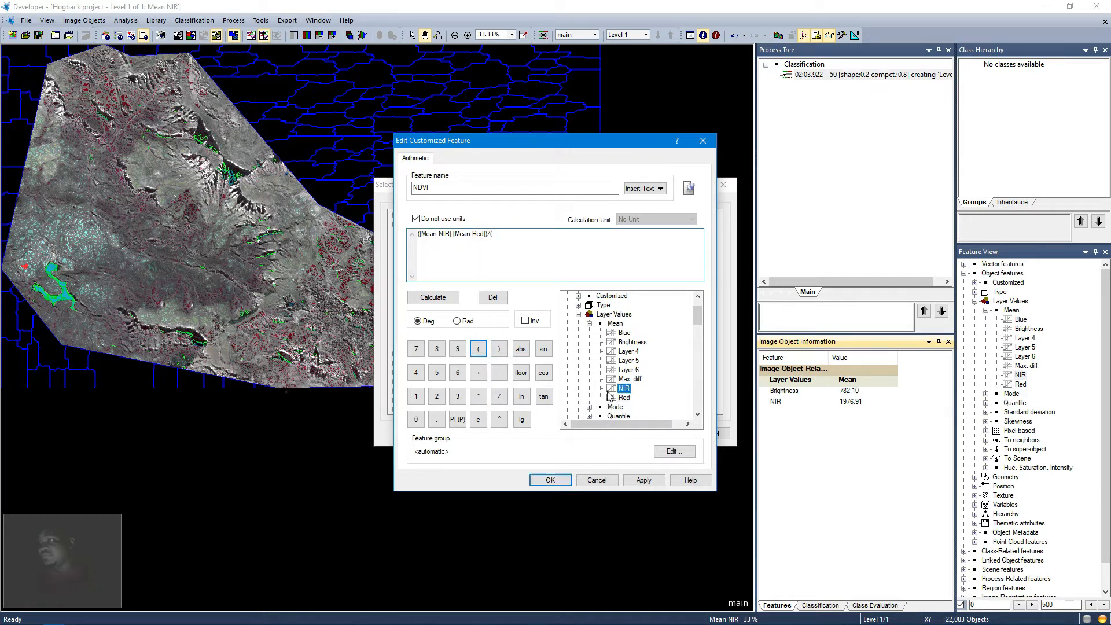
click(482, 374)
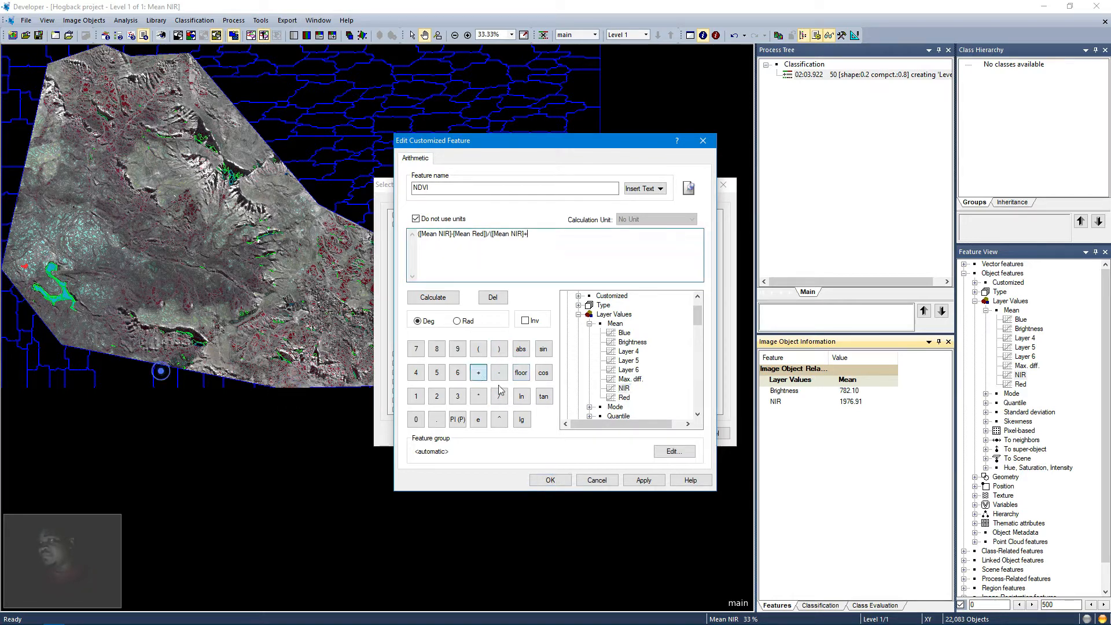
double_click(624, 398)
click(499, 349)
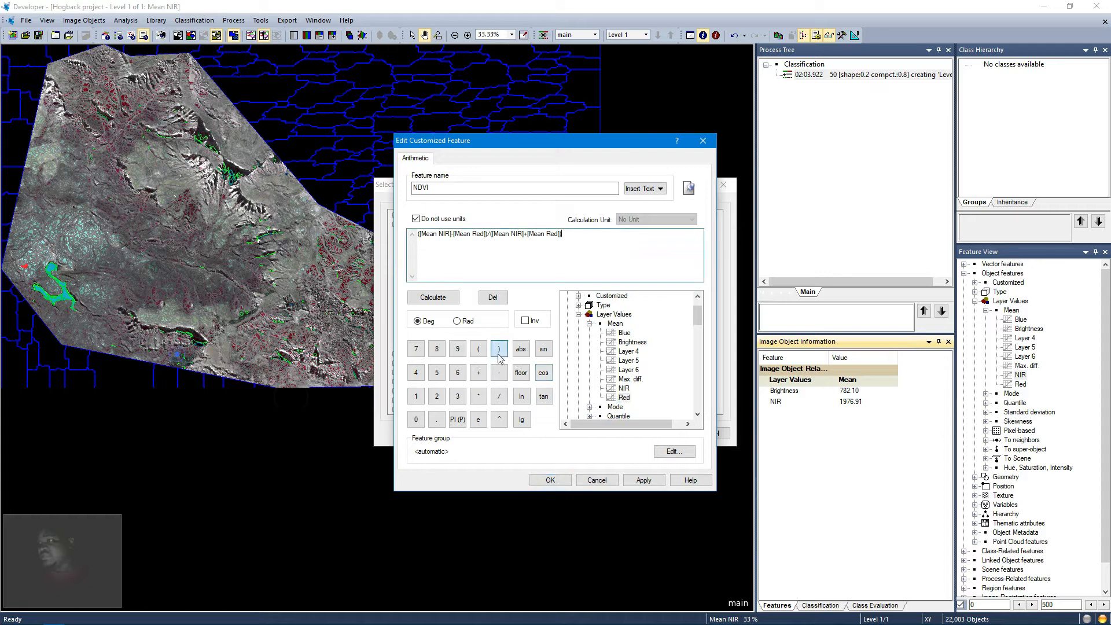
click(643, 480)
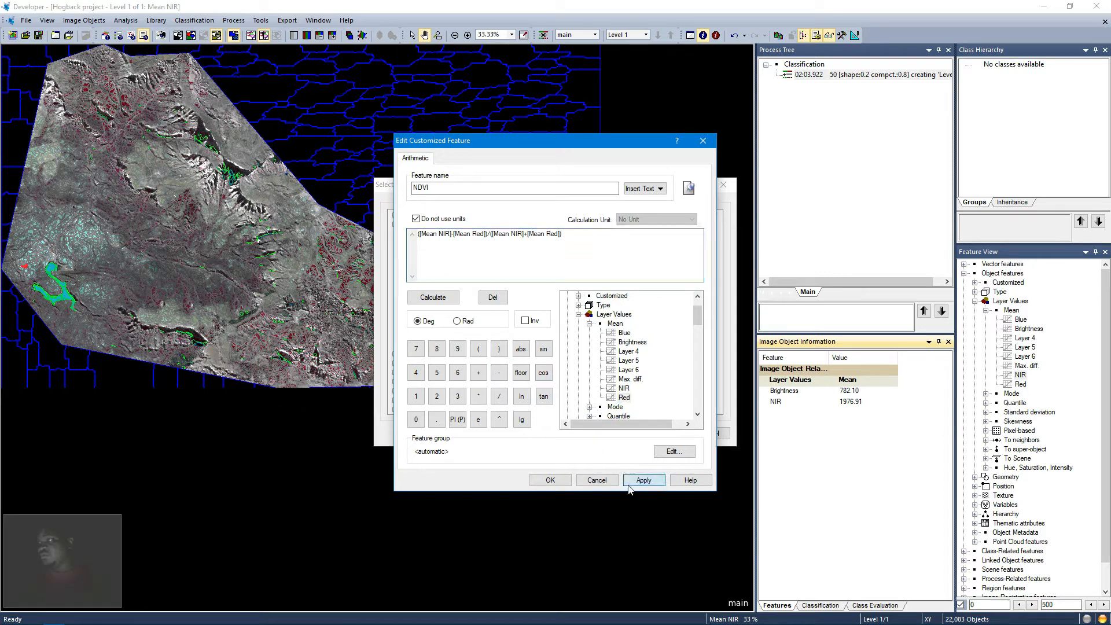
click(549, 480)
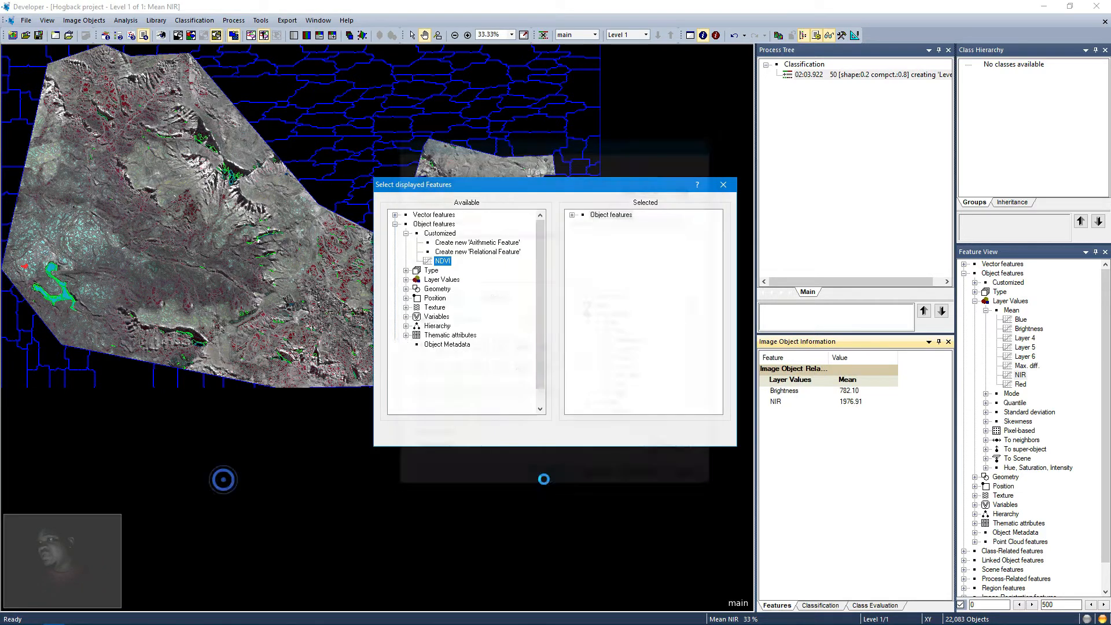
Step: Add the NDVI feature to the object information's displayed features and confirm
double_click(431, 264)
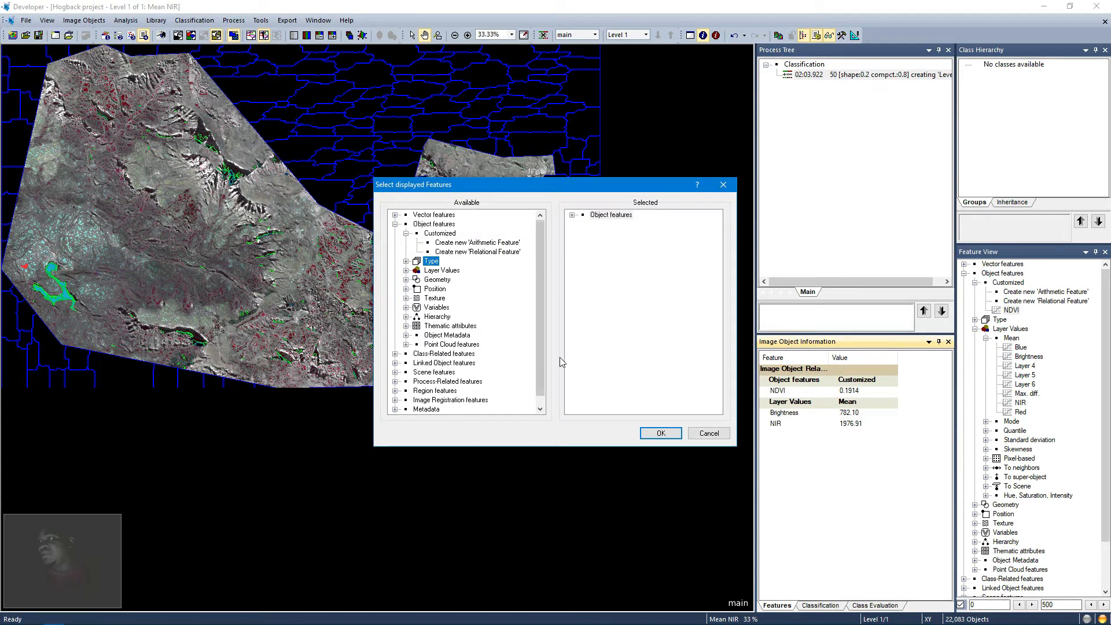
click(647, 437)
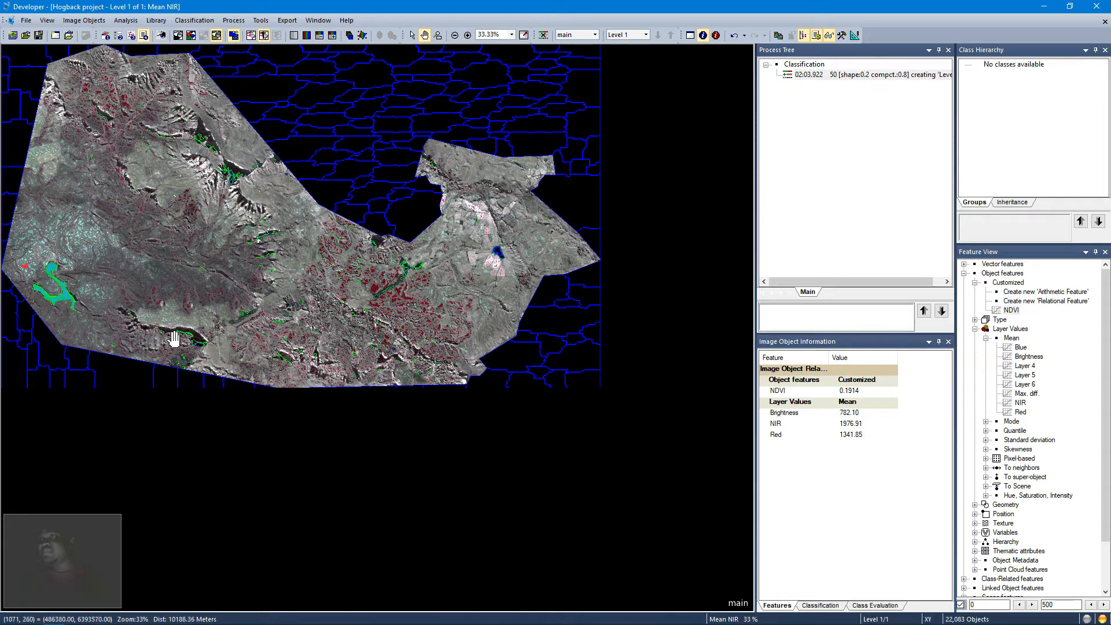
click(412, 35)
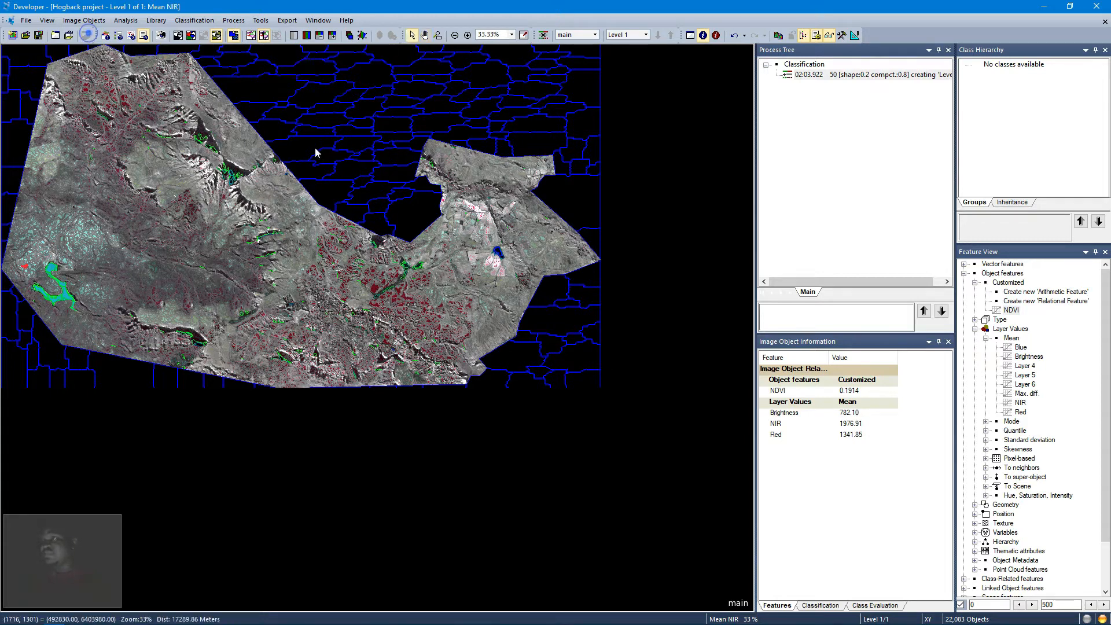
Step: Select several image objects across the scene to inspect their NDVI and mean layer values
click(68, 299)
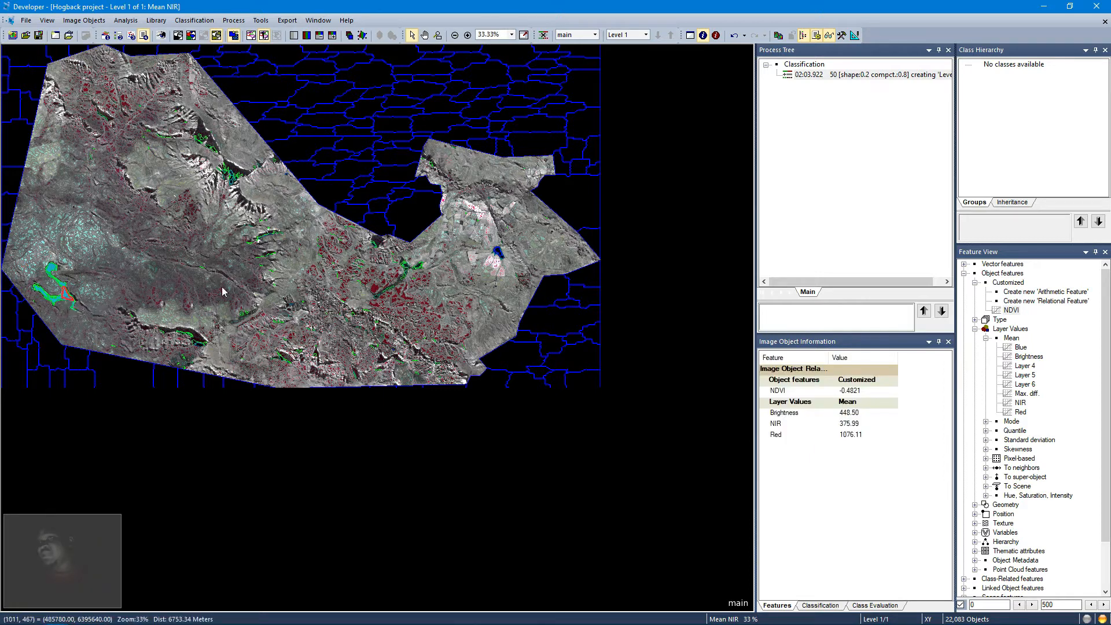
click(419, 267)
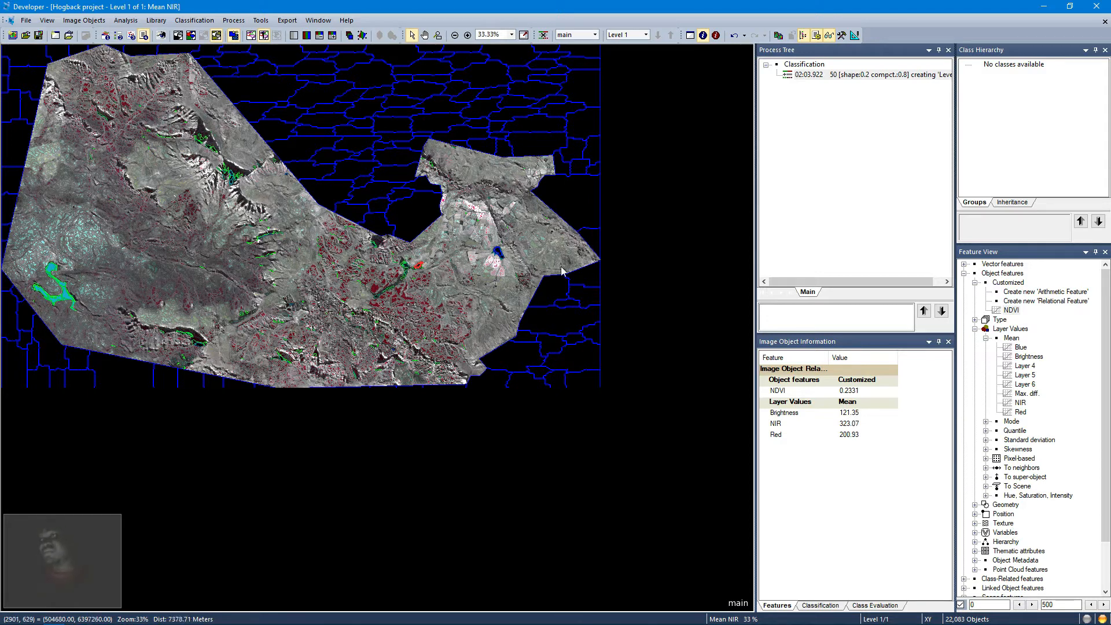
click(499, 253)
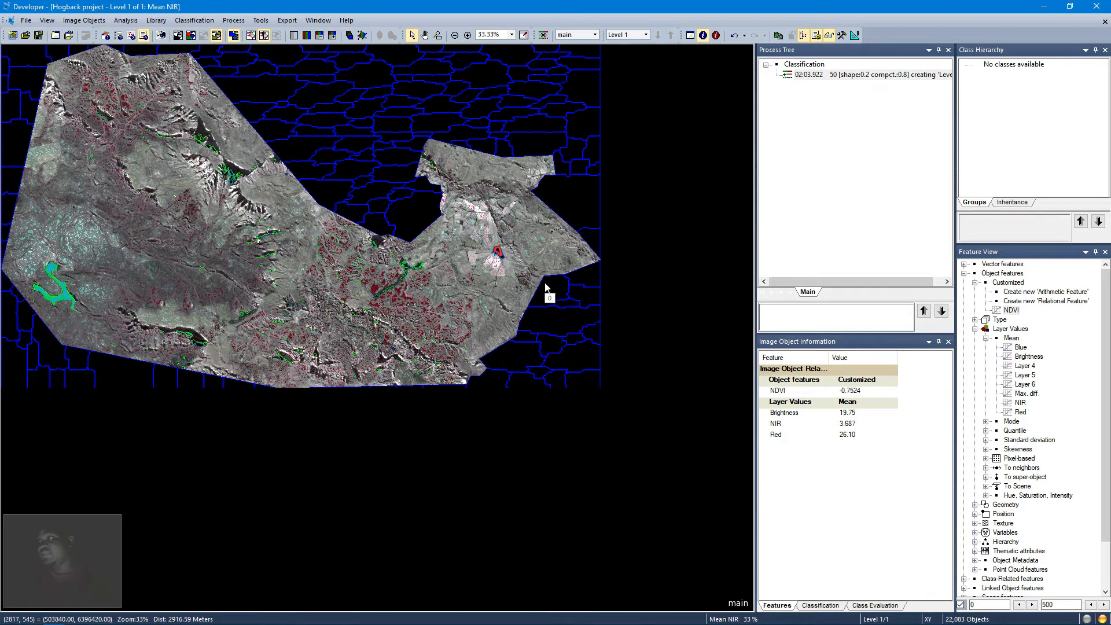
click(499, 255)
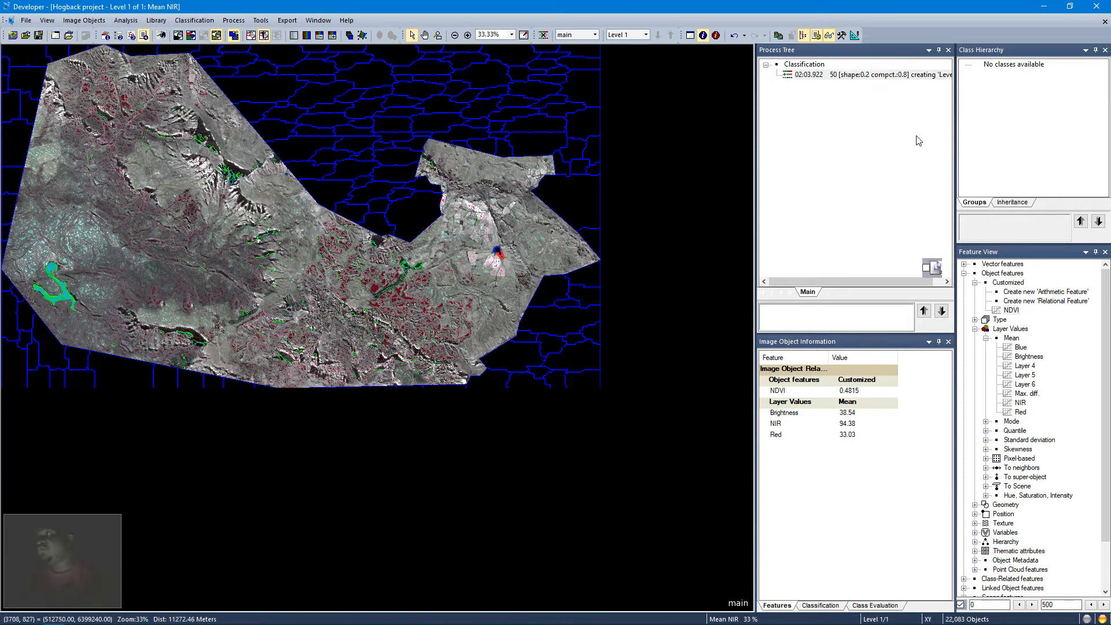
Step: Append a new process after the segmentation process and set its algorithm to assign class
right_click(856, 75)
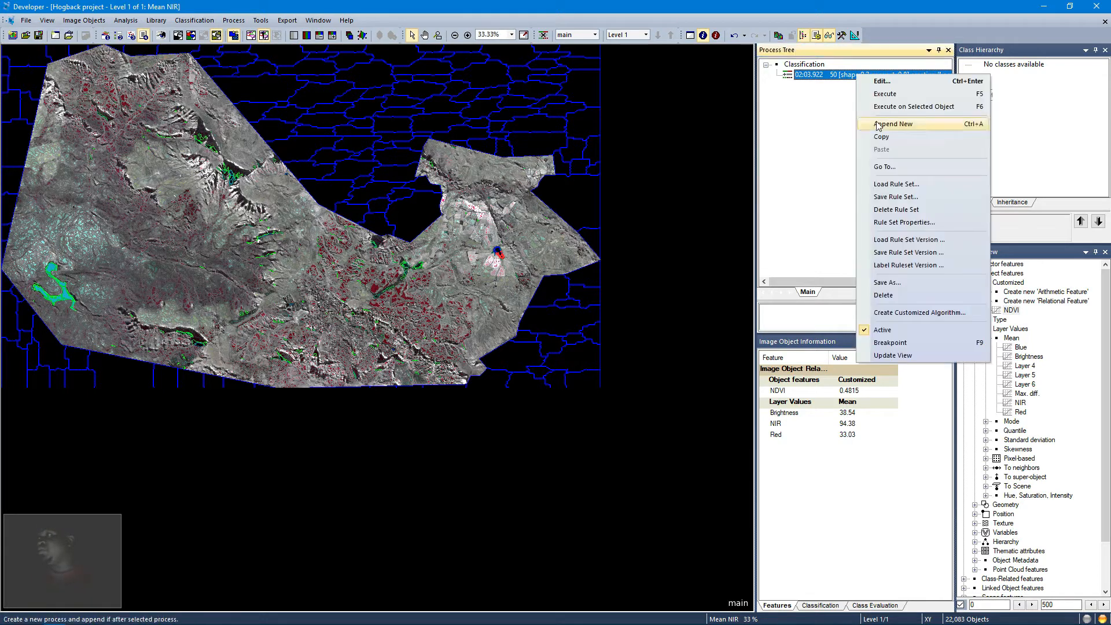
click(879, 124)
key(ctrl+a)
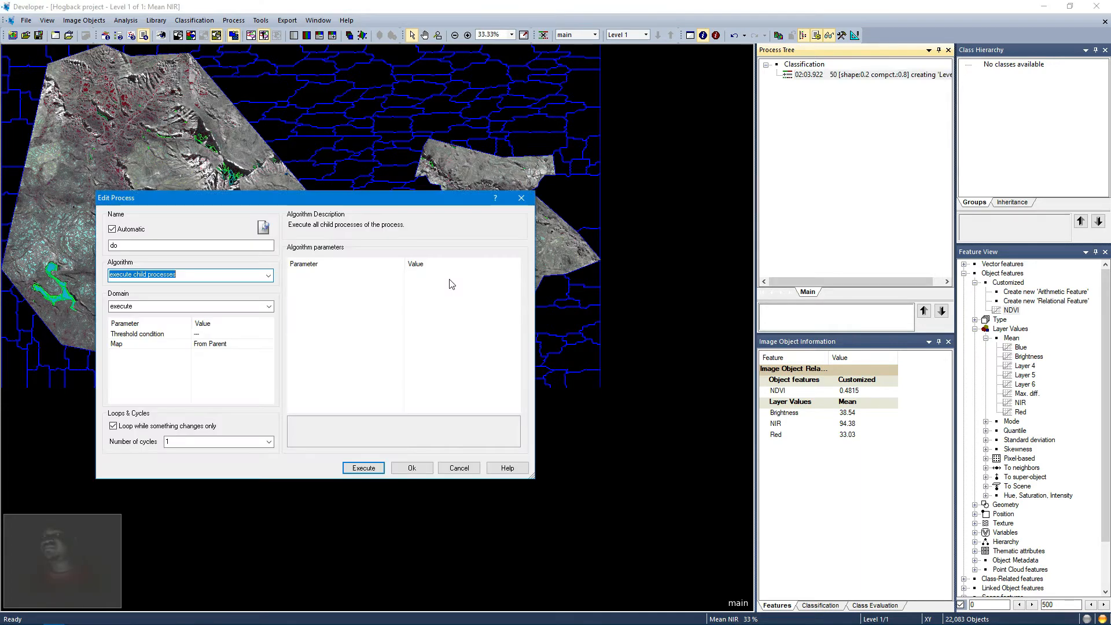
key(BackSpace)
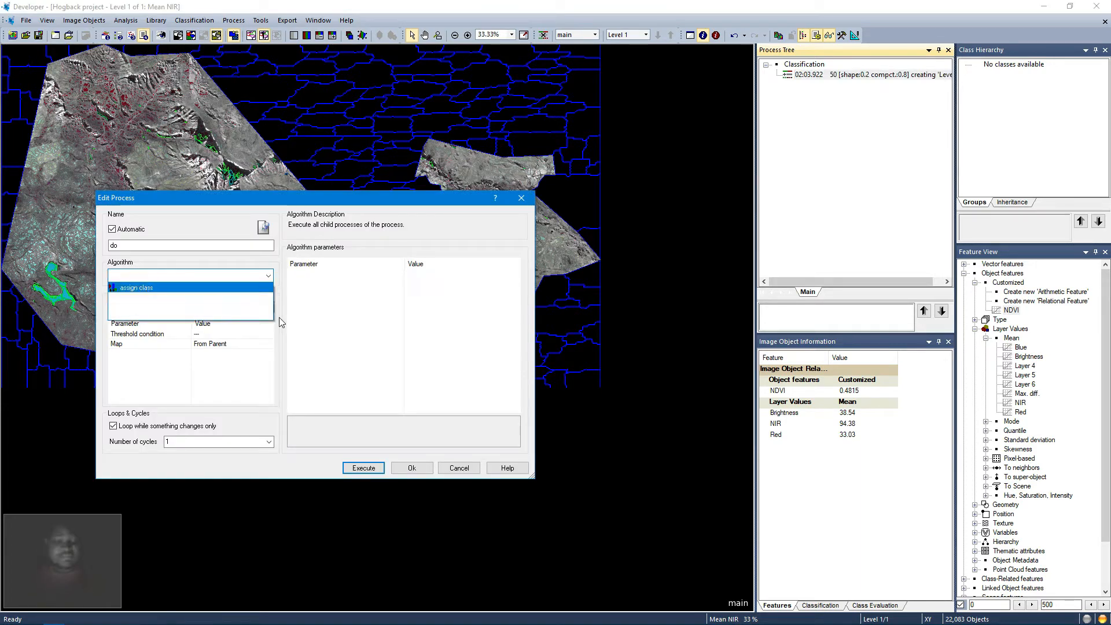
text(asso)
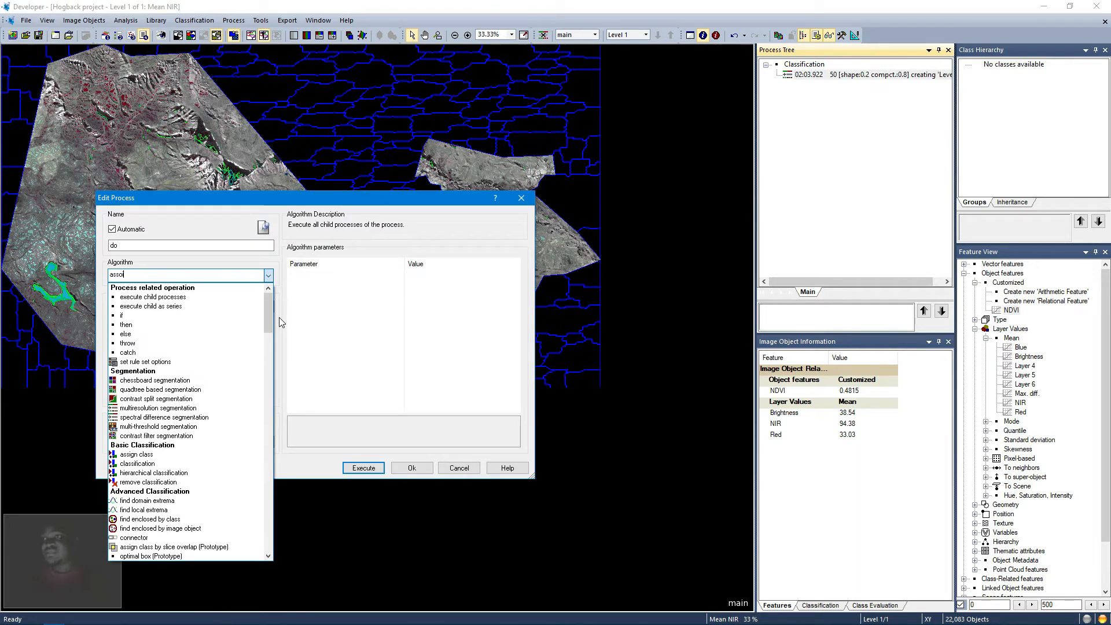
text(i)
key(BackSpace)
key(BackSpace)
text(ign class)
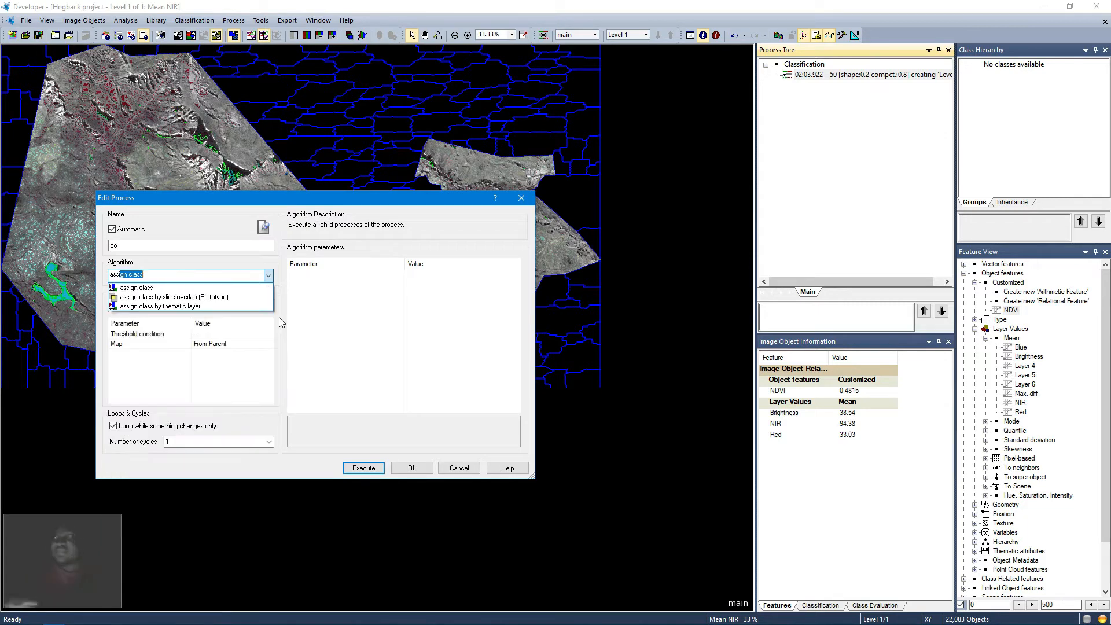
click(139, 289)
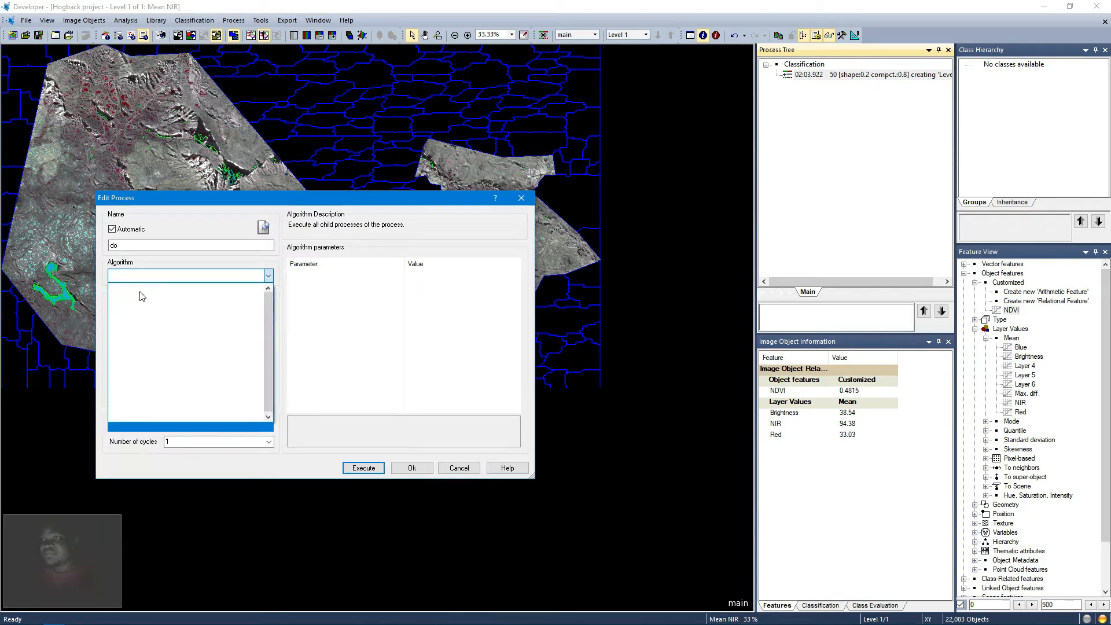
click(140, 292)
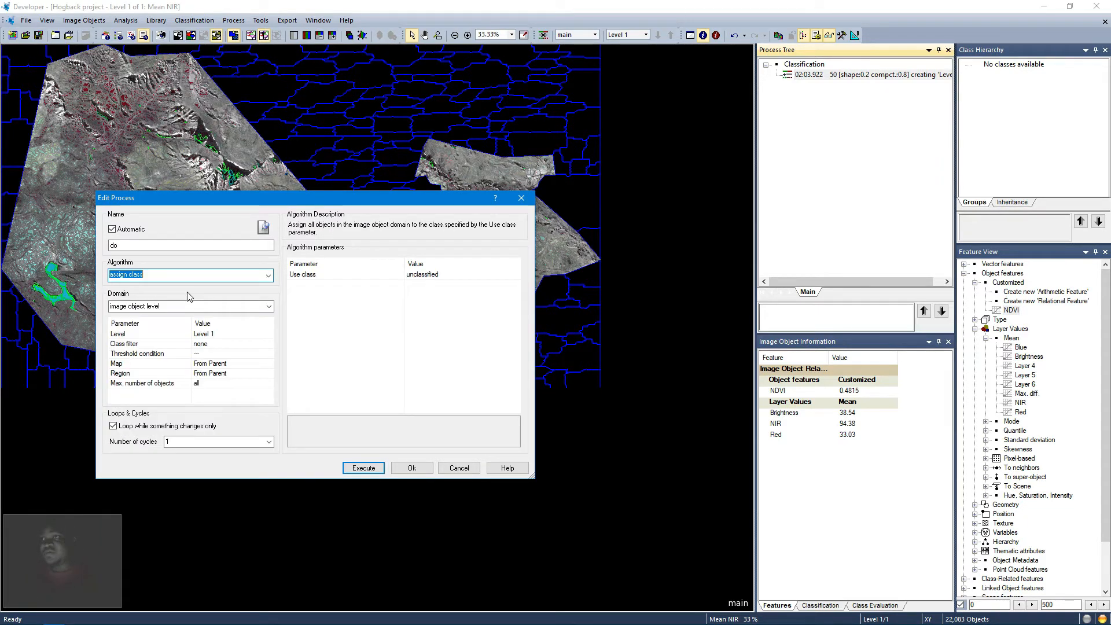
Step: Set the process's class filter to unclassified
click(240, 344)
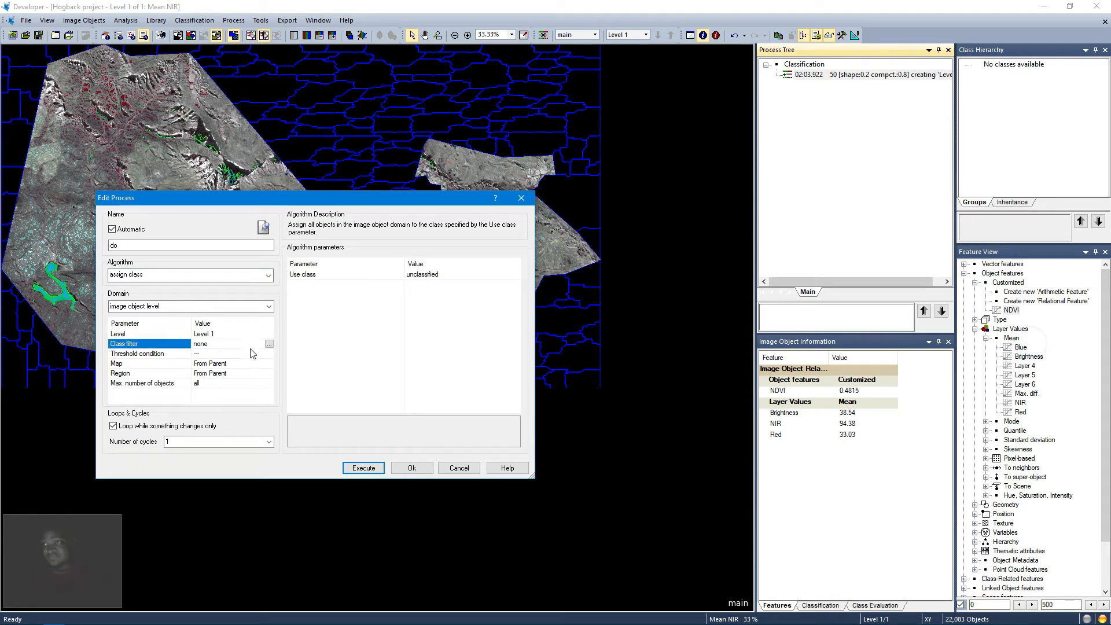
click(269, 344)
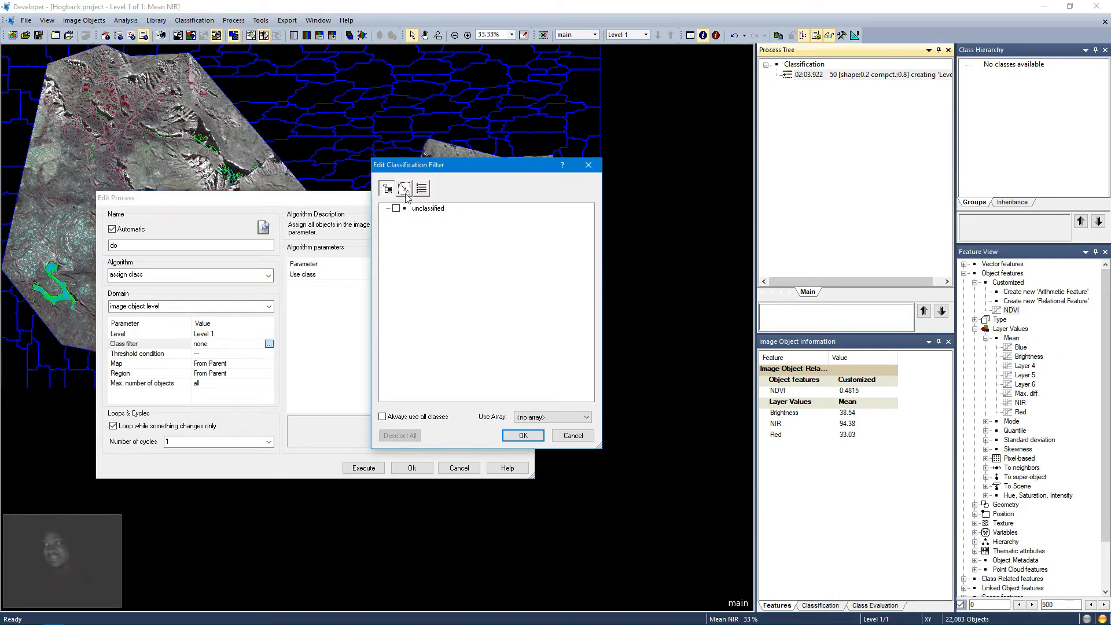
click(398, 209)
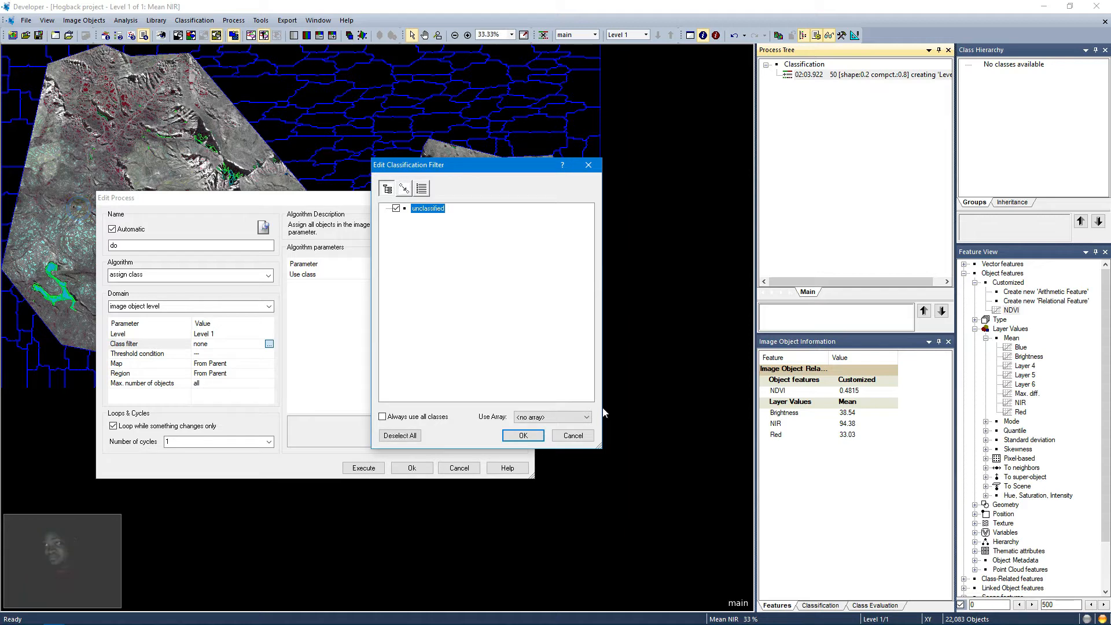
click(520, 435)
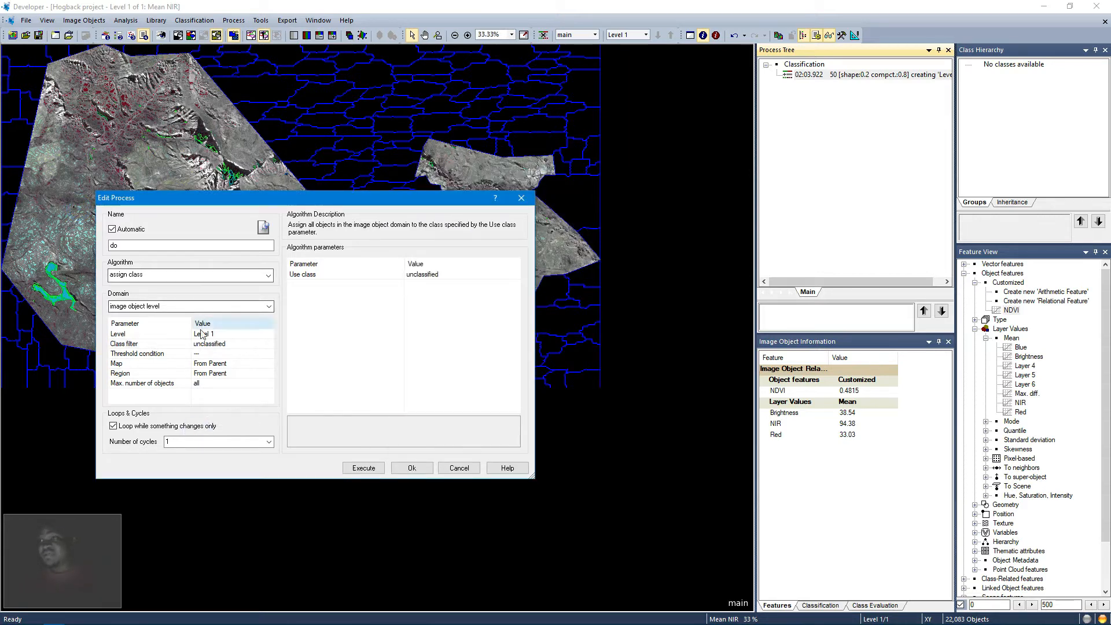
Step: Set the threshold condition to Mean NIR <= 500
click(209, 353)
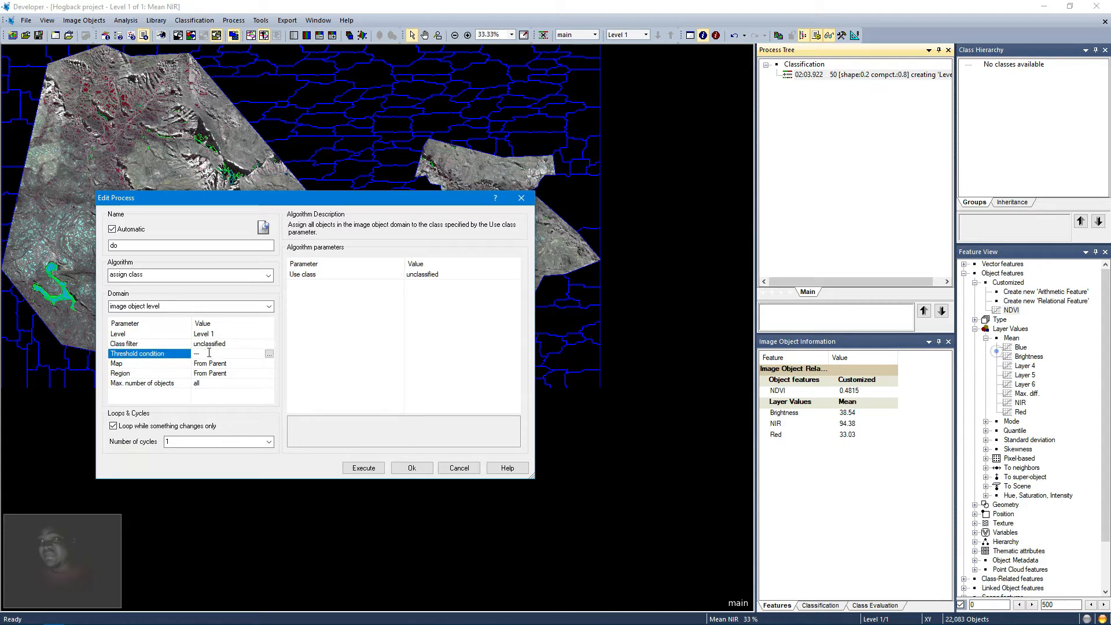
click(269, 354)
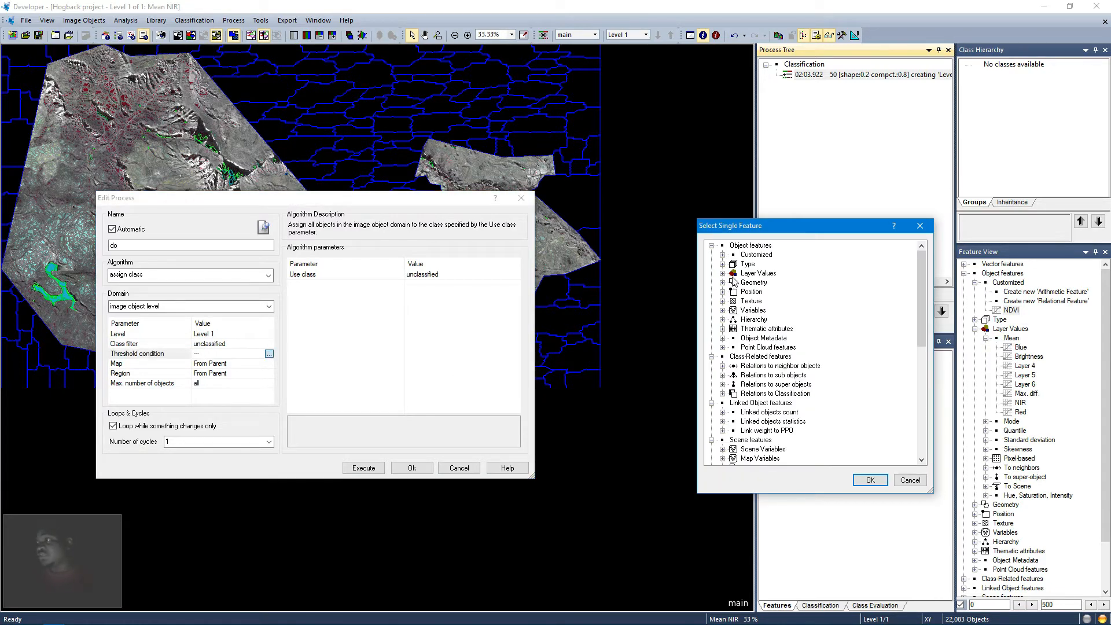
click(721, 273)
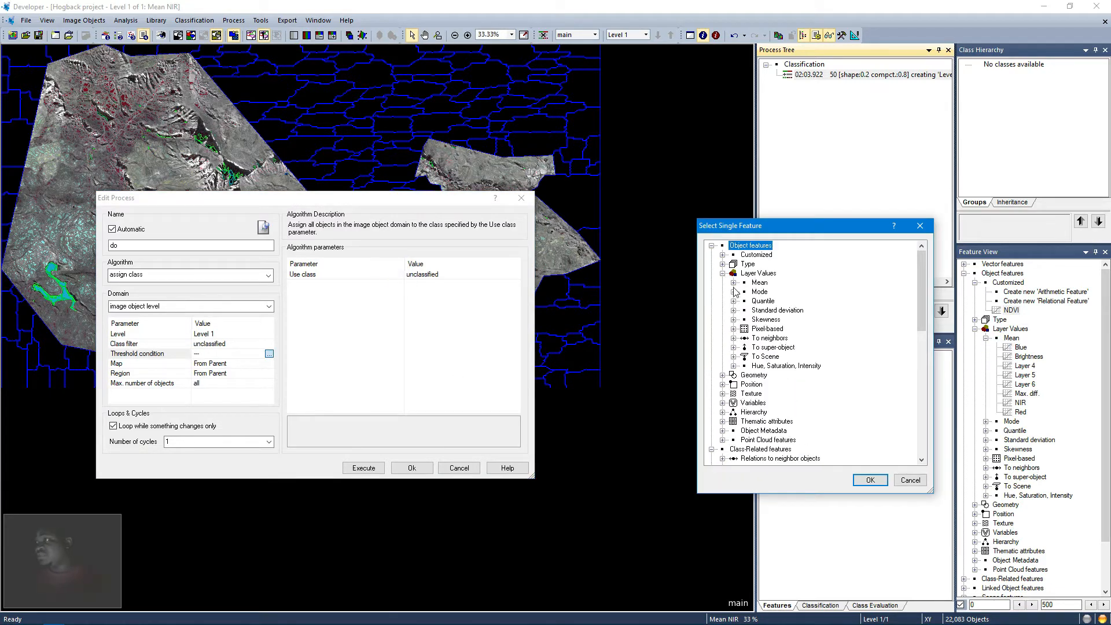
click(733, 283)
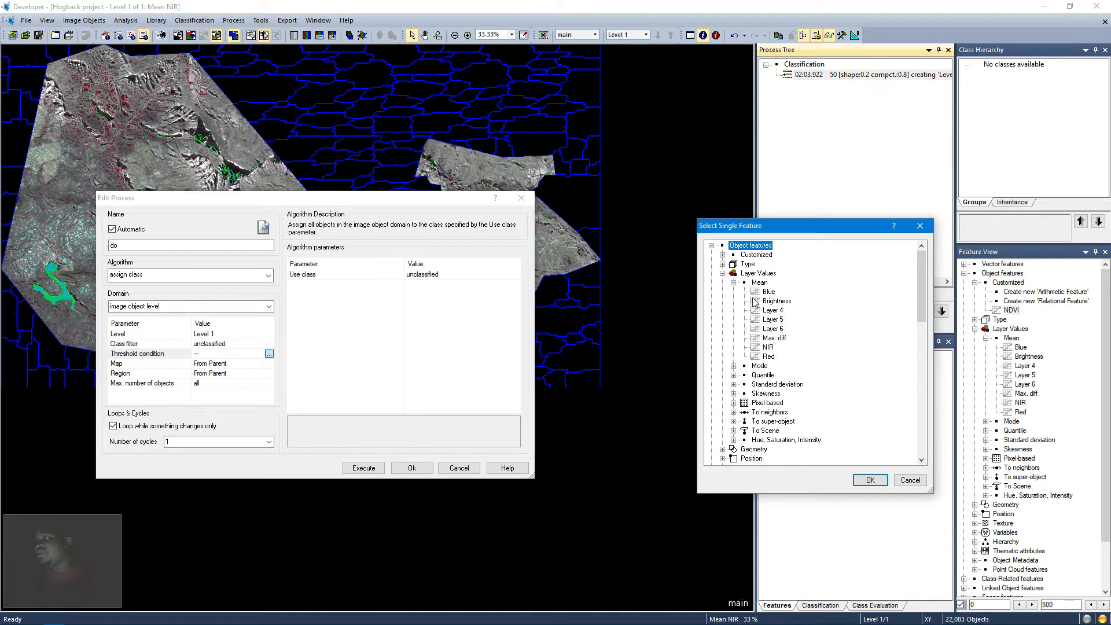
double_click(766, 347)
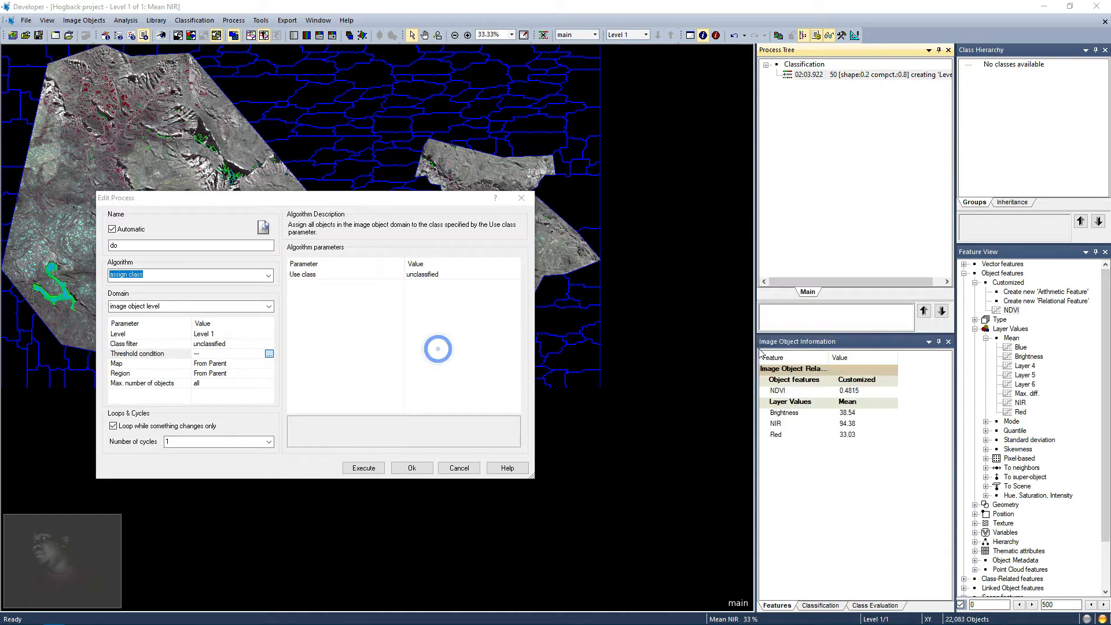
click(313, 361)
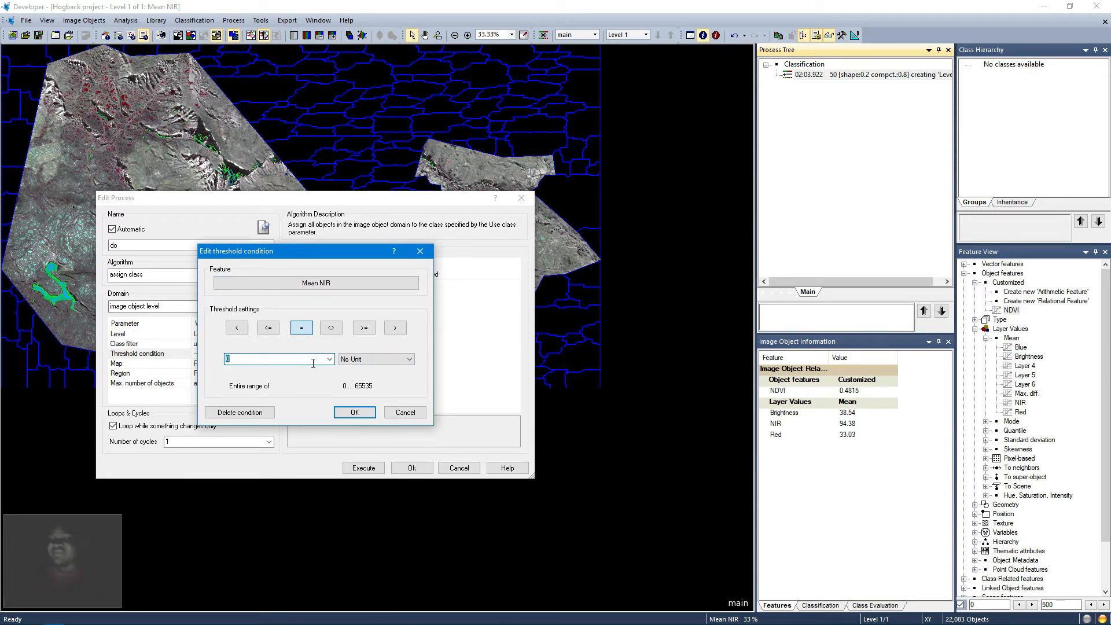
text(500)
click(269, 327)
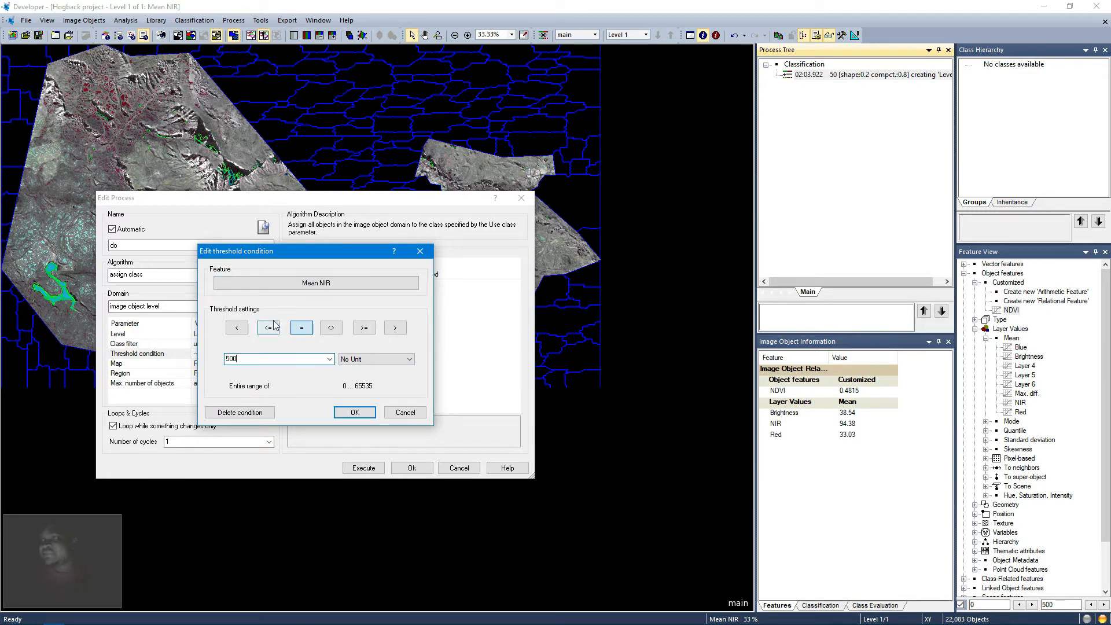
click(354, 412)
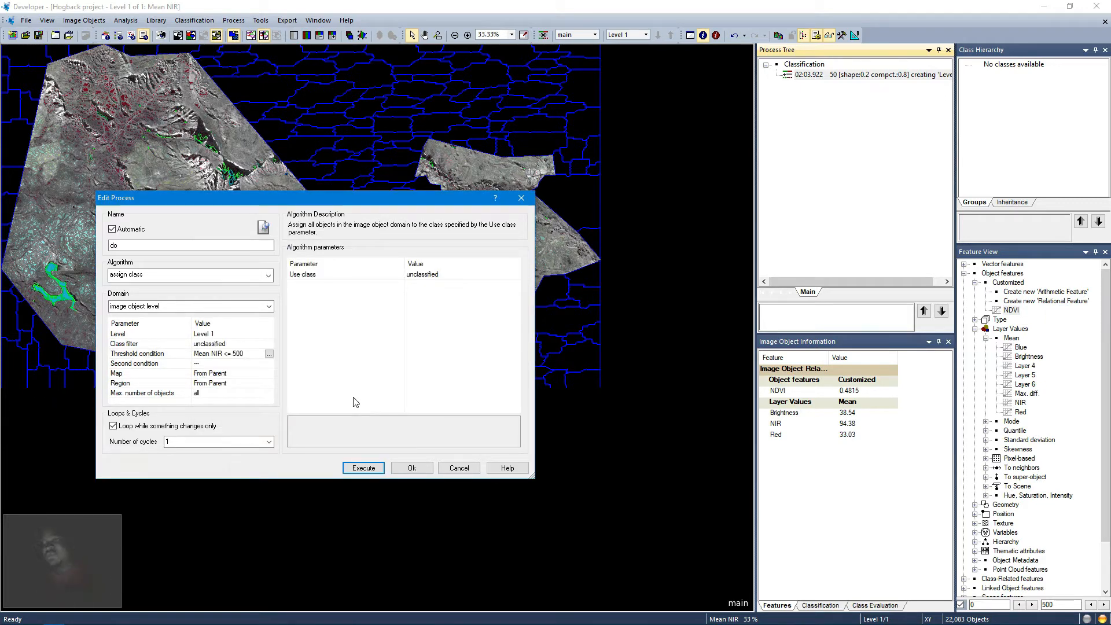
Step: Add a second condition requiring NDVI <= 0
click(254, 364)
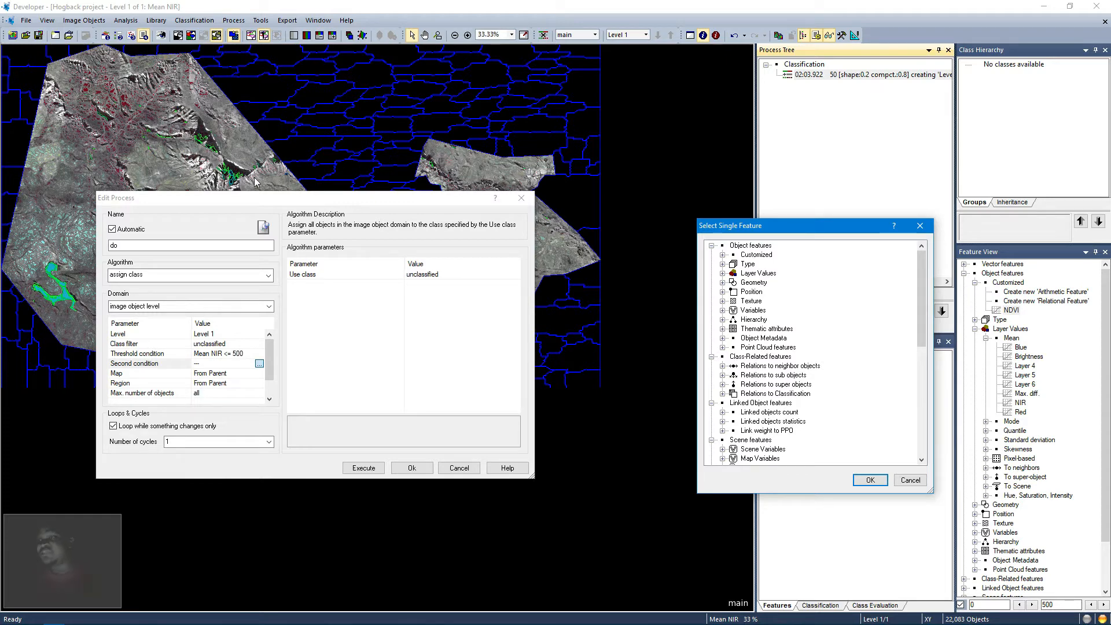
click(722, 255)
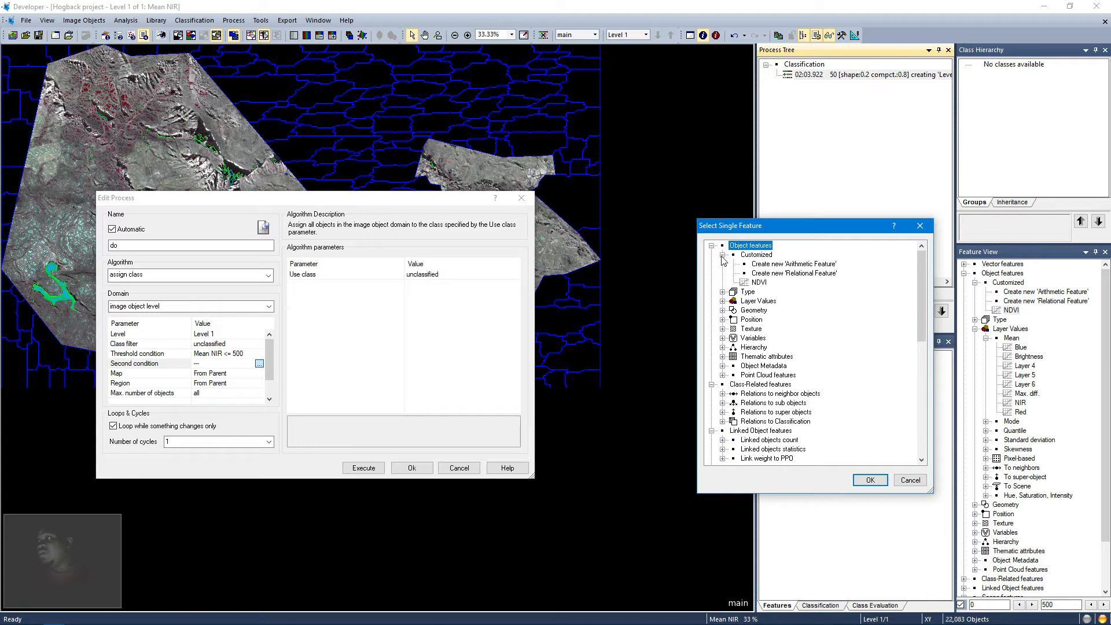
double_click(758, 282)
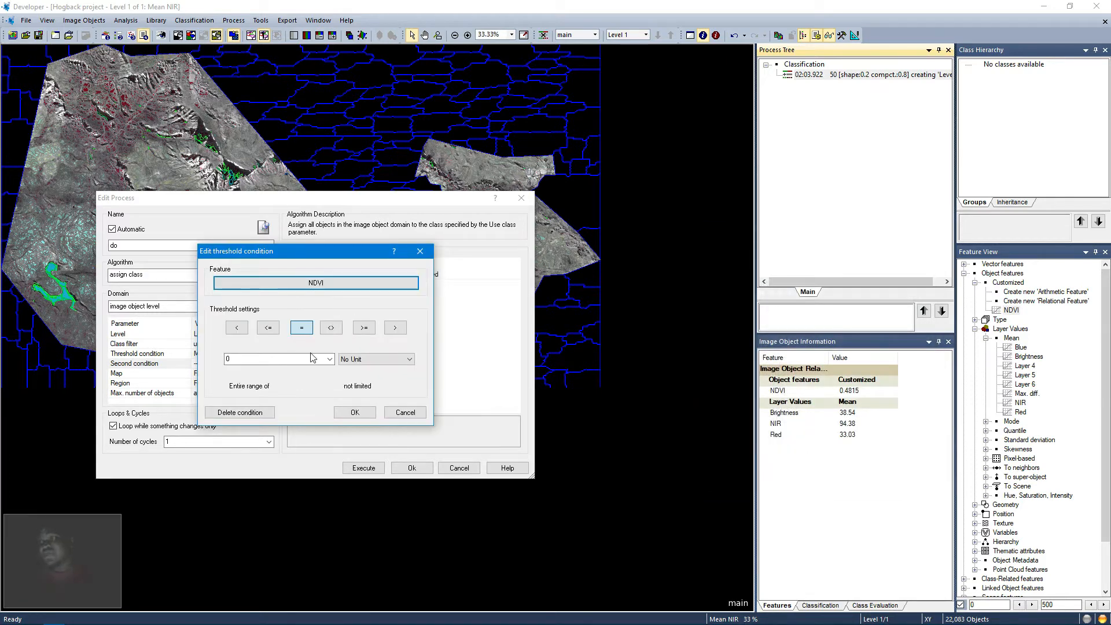
click(270, 328)
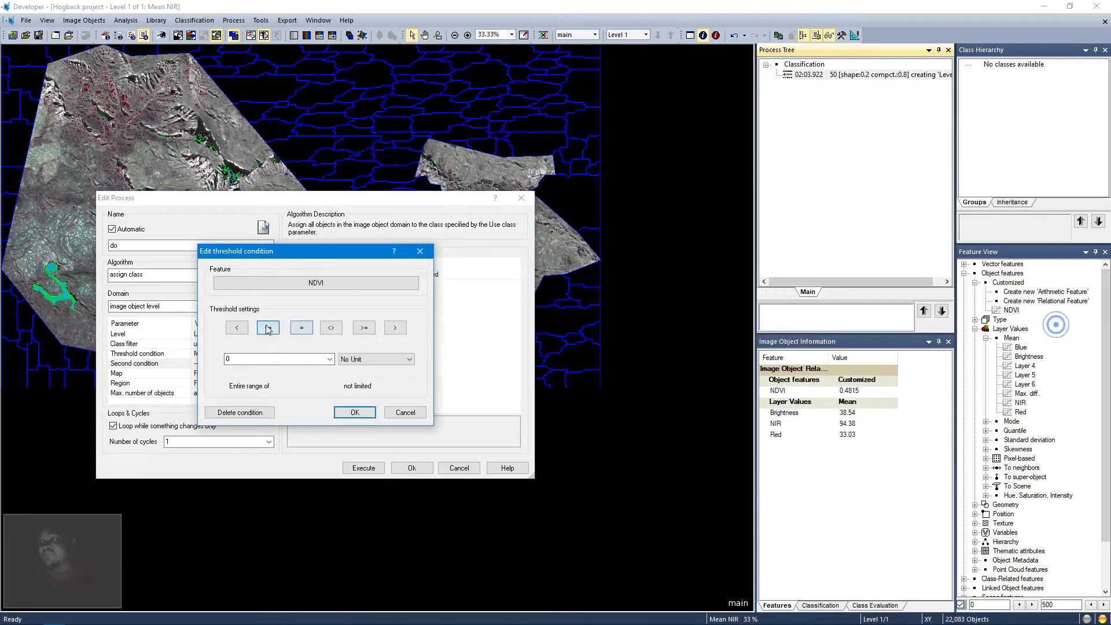
click(353, 412)
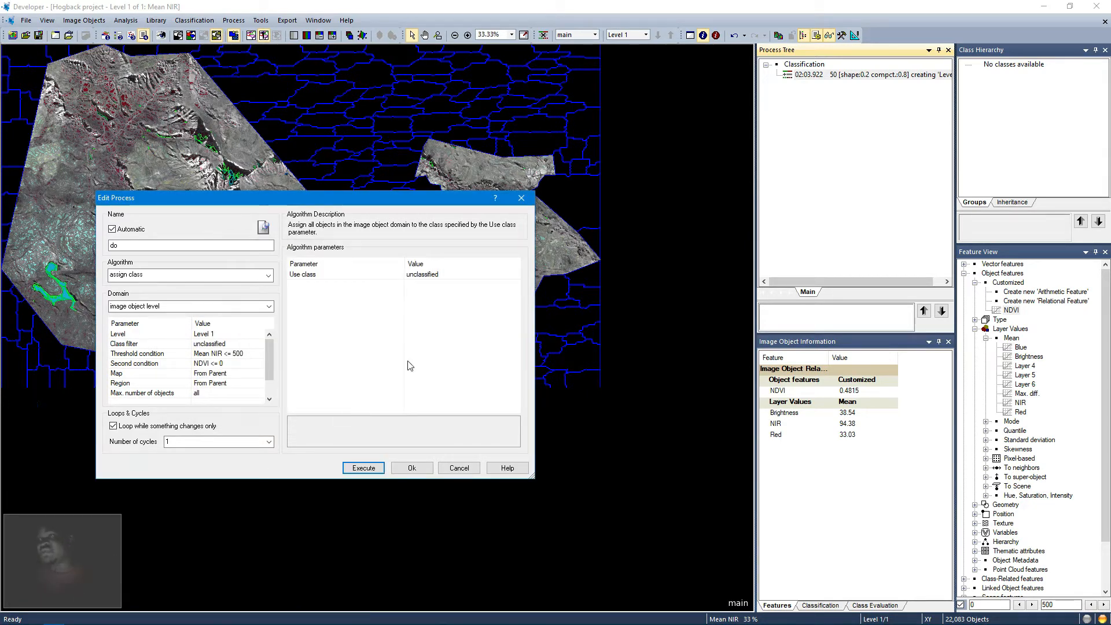
Step: Create a new class named Water with a blue colour as the class to assign, and confirm the process
click(464, 276)
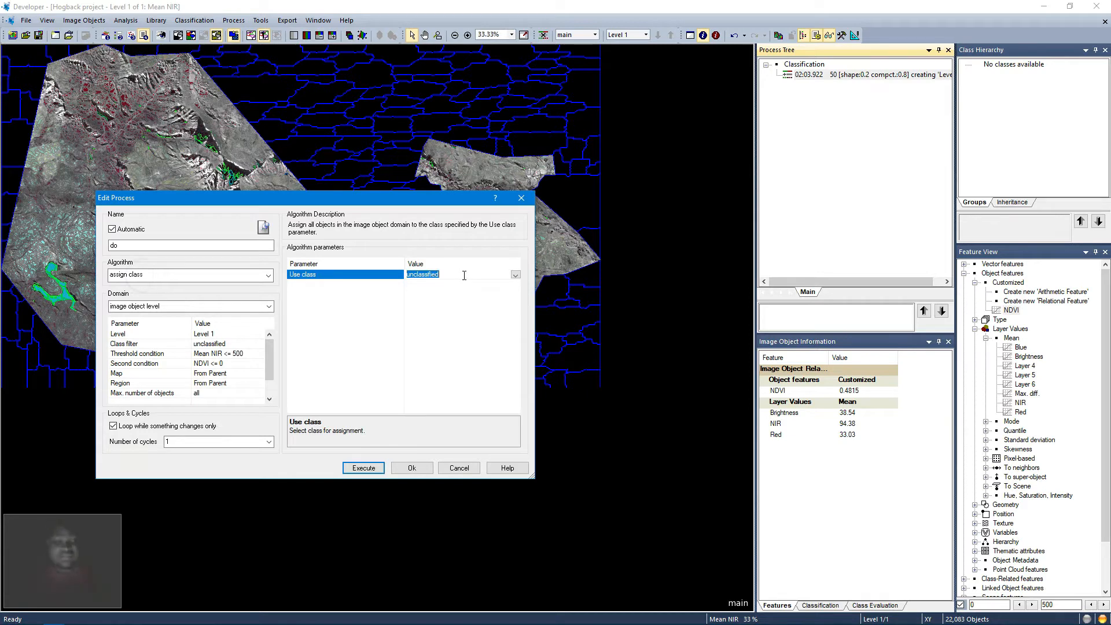
text(Water)
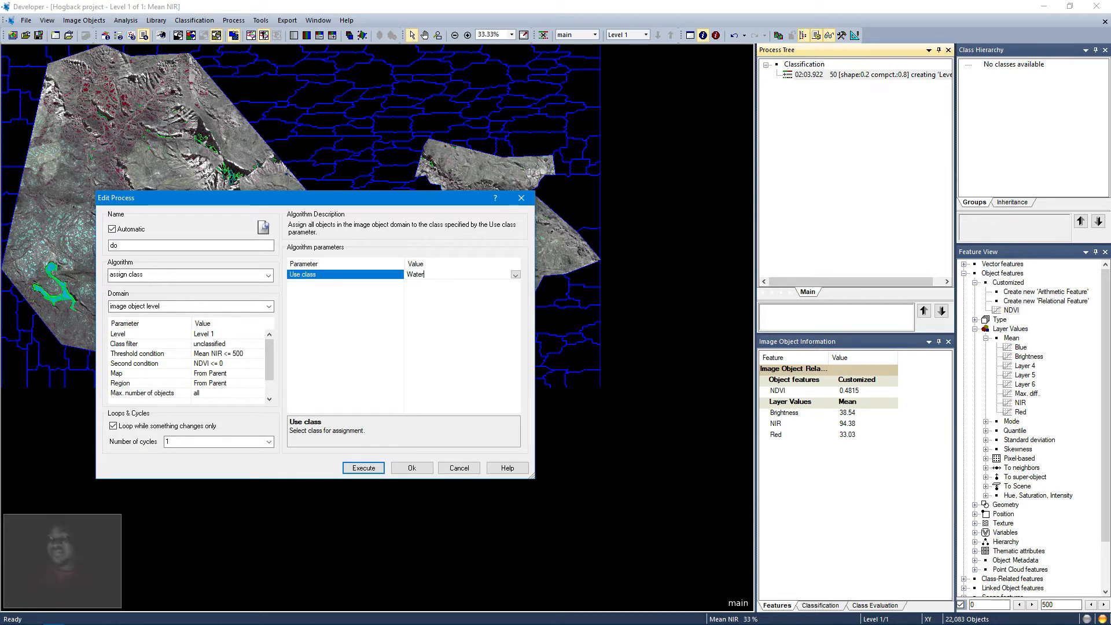
click(446, 298)
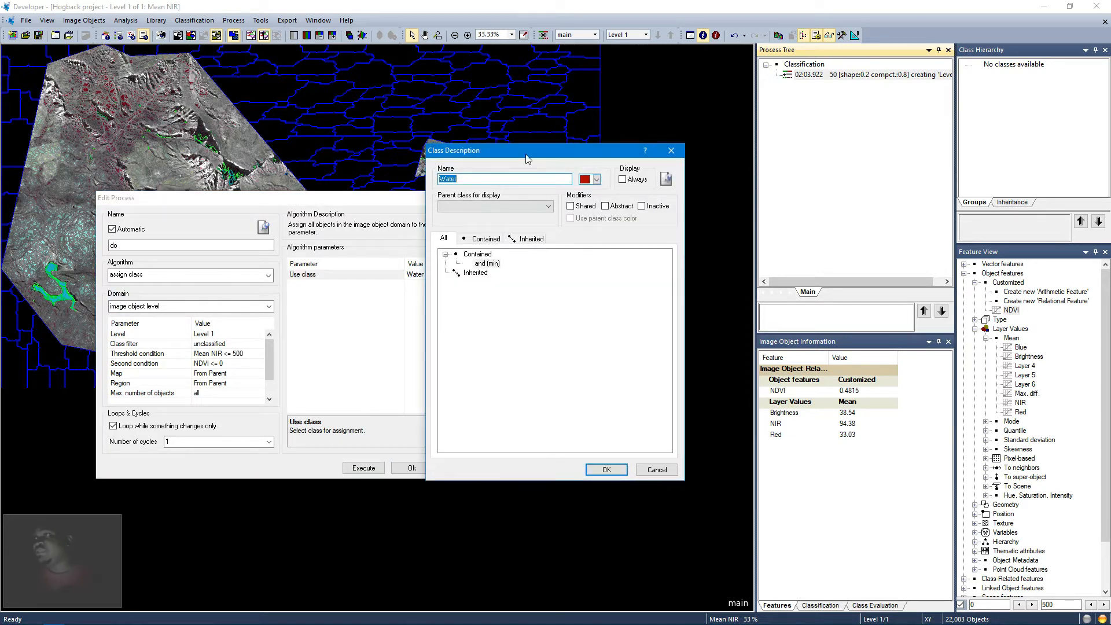
drag(526, 157, 424, 150)
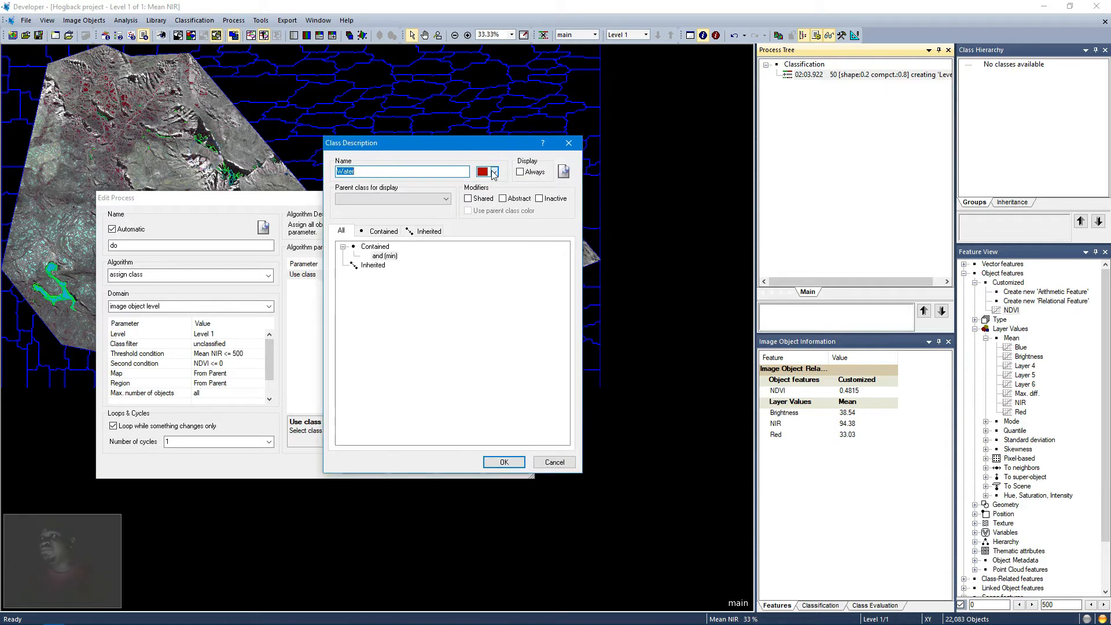
click(495, 172)
click(491, 210)
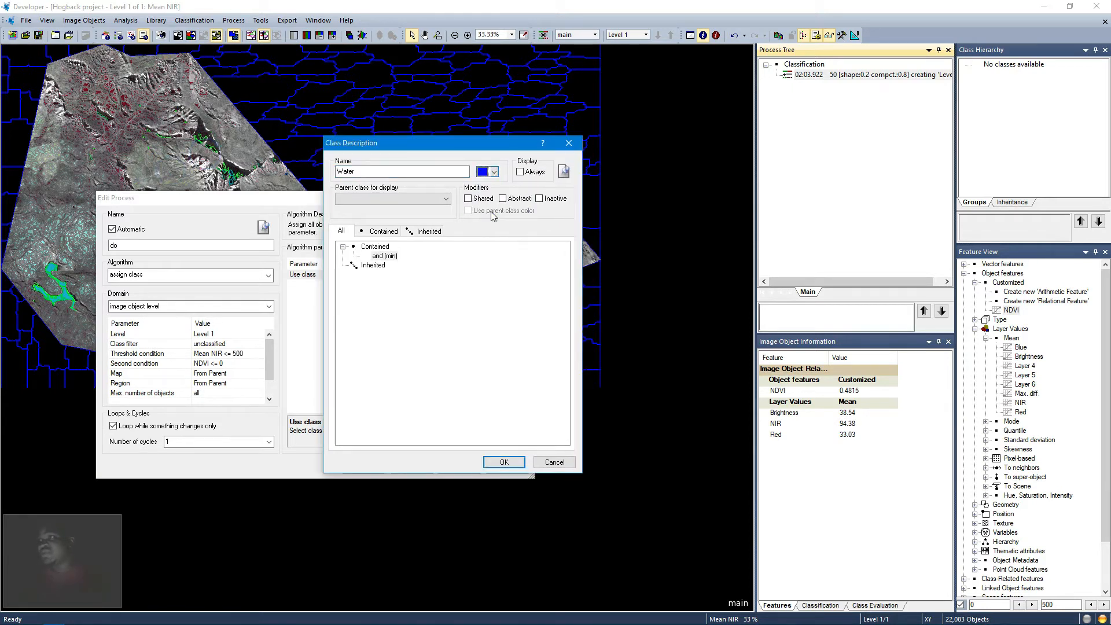
click(504, 463)
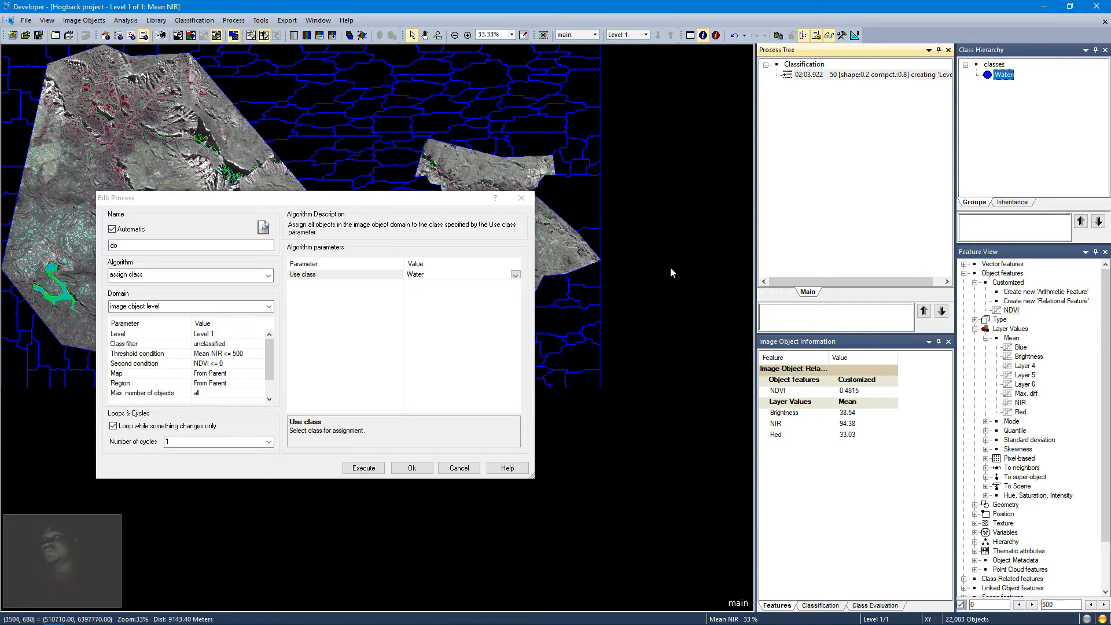
click(407, 469)
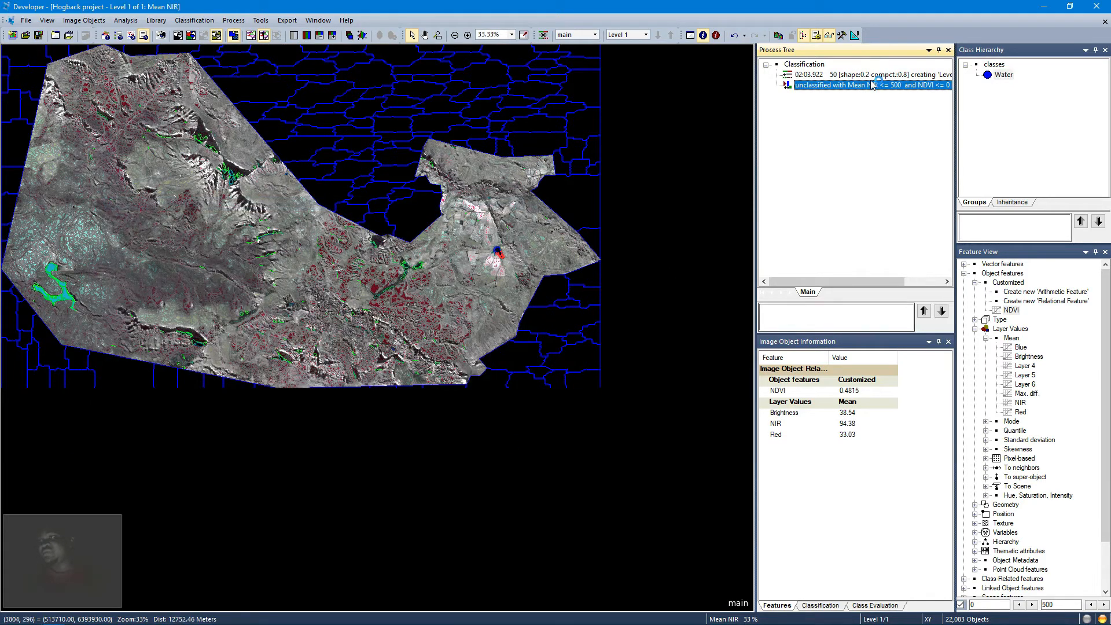
Step: Execute the Water classification process and switch the view to show classified objects over the image
right_click(845, 89)
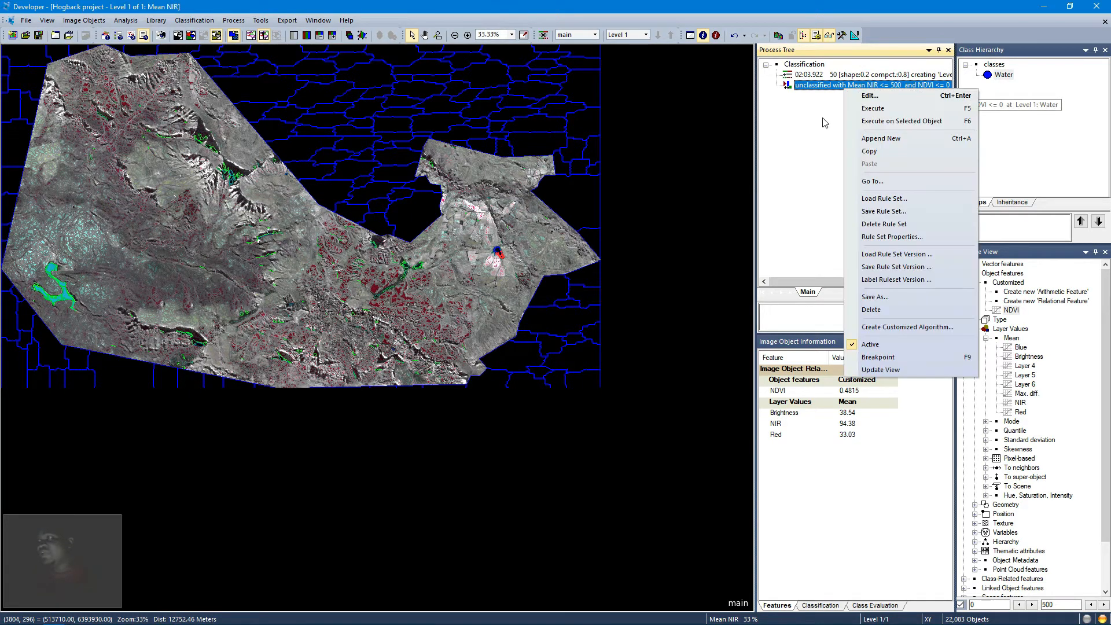
click(871, 109)
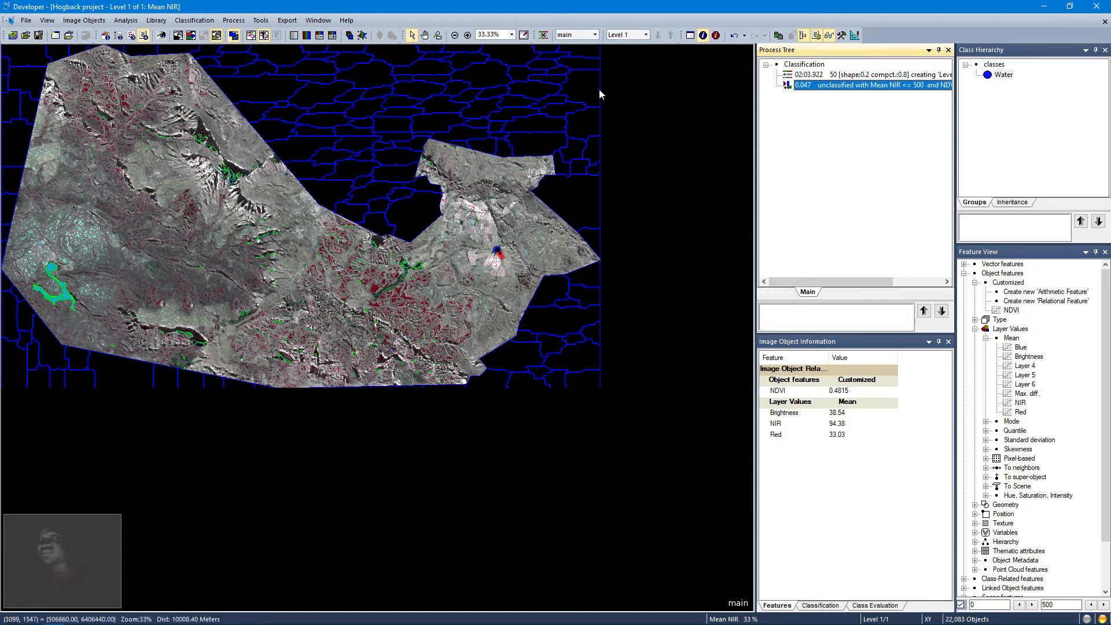
click(251, 36)
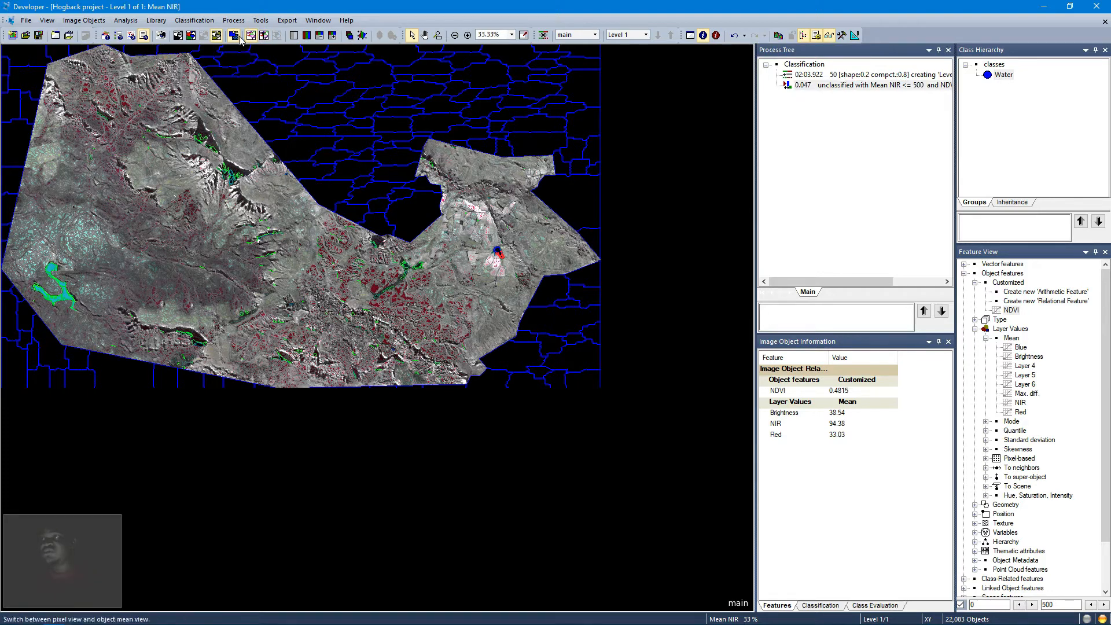
click(192, 37)
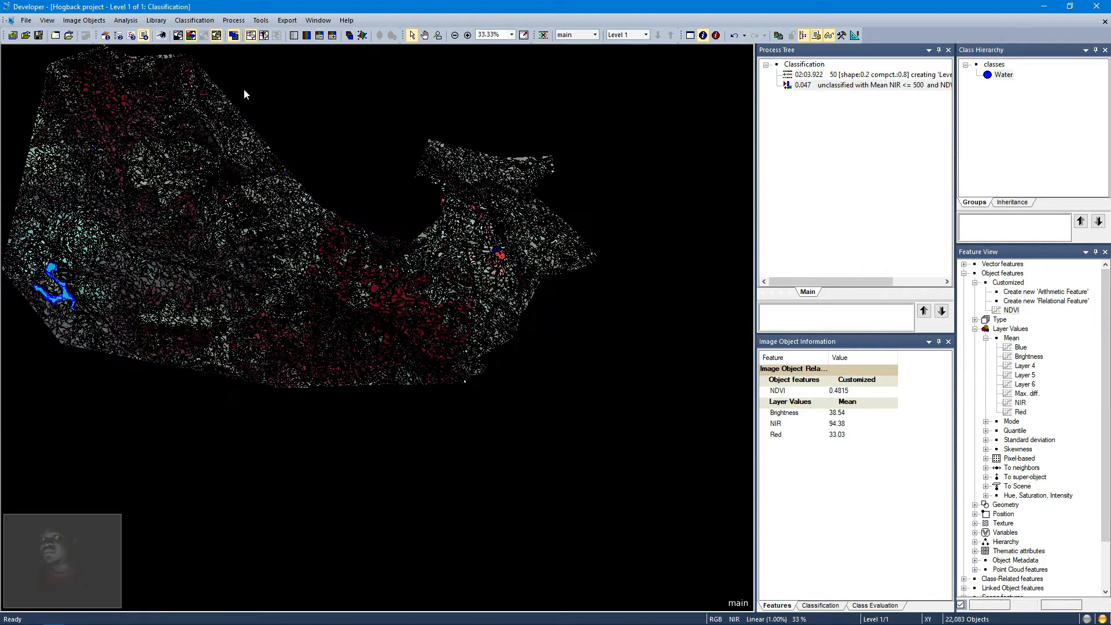
click(249, 37)
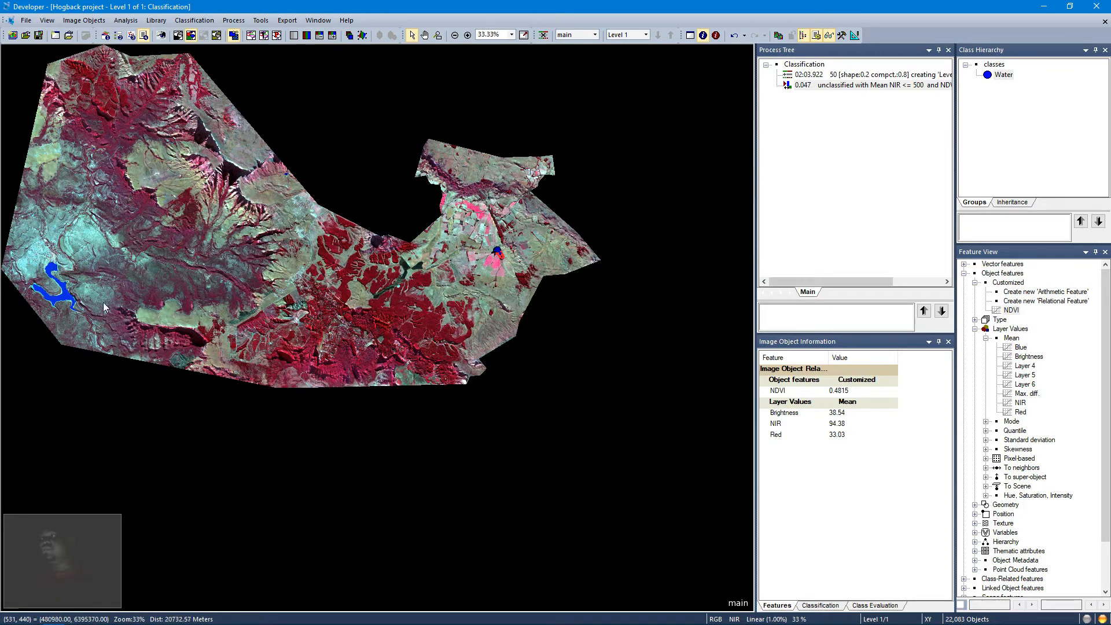
Step: Zoom into the classified lake and inspect the NDVI and NIR values of unclassified objects along its shoreline
mouse_move(102, 302)
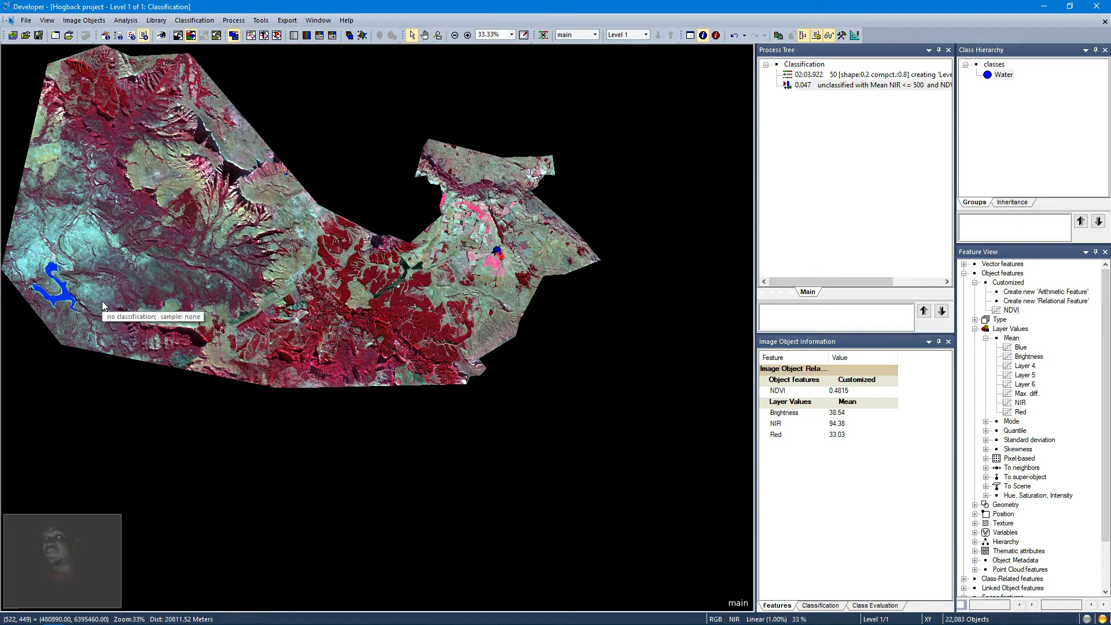
click(437, 36)
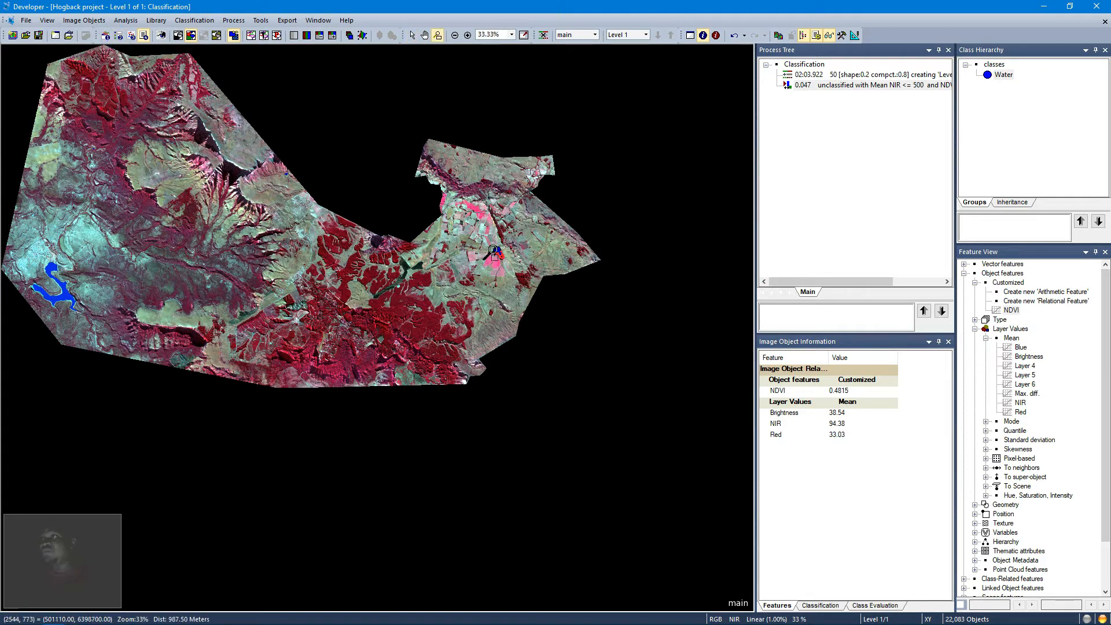
drag(492, 249, 504, 264)
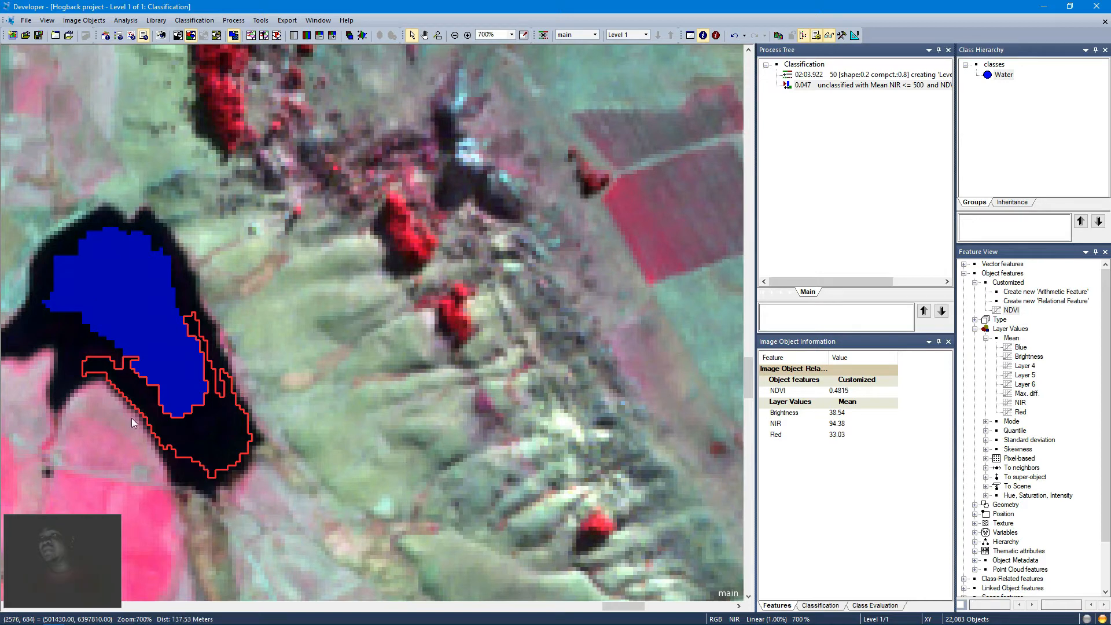
click(523, 35)
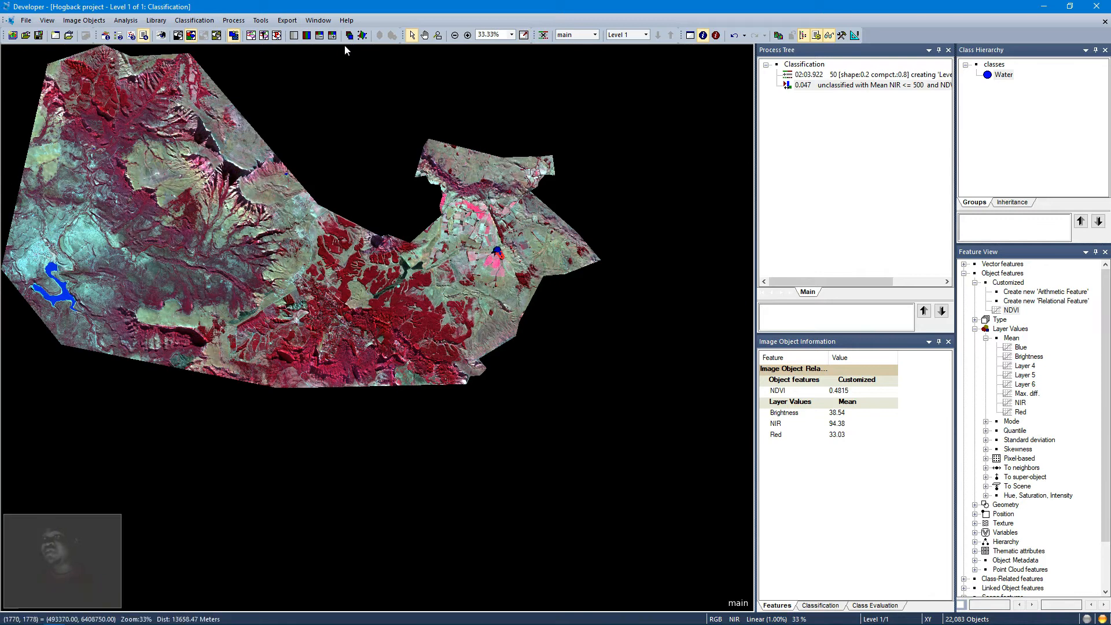
click(438, 35)
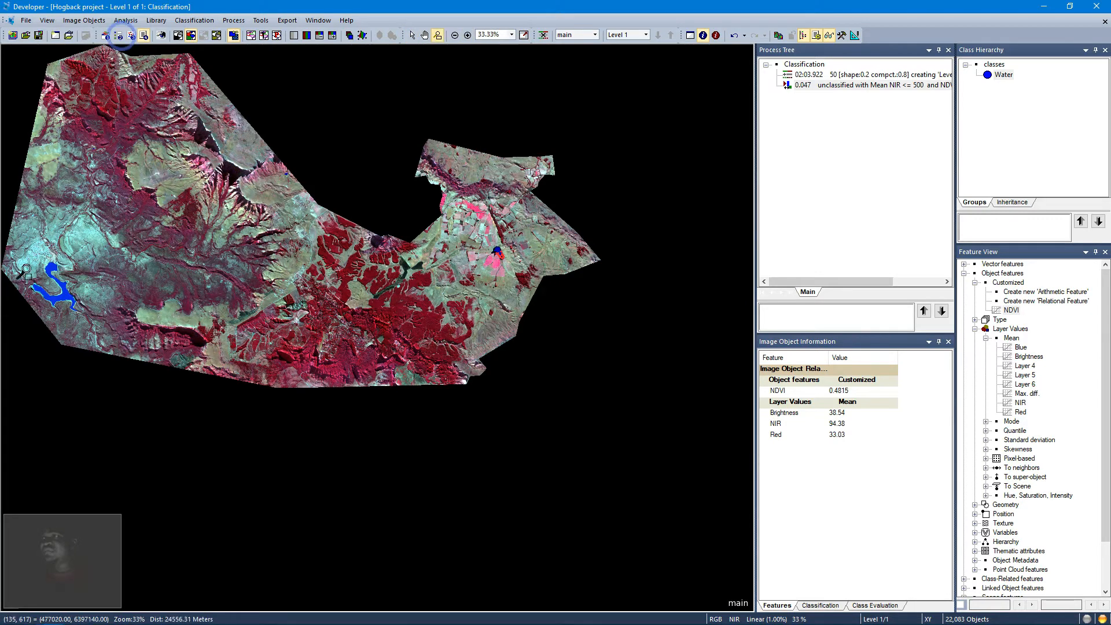
drag(30, 270, 85, 317)
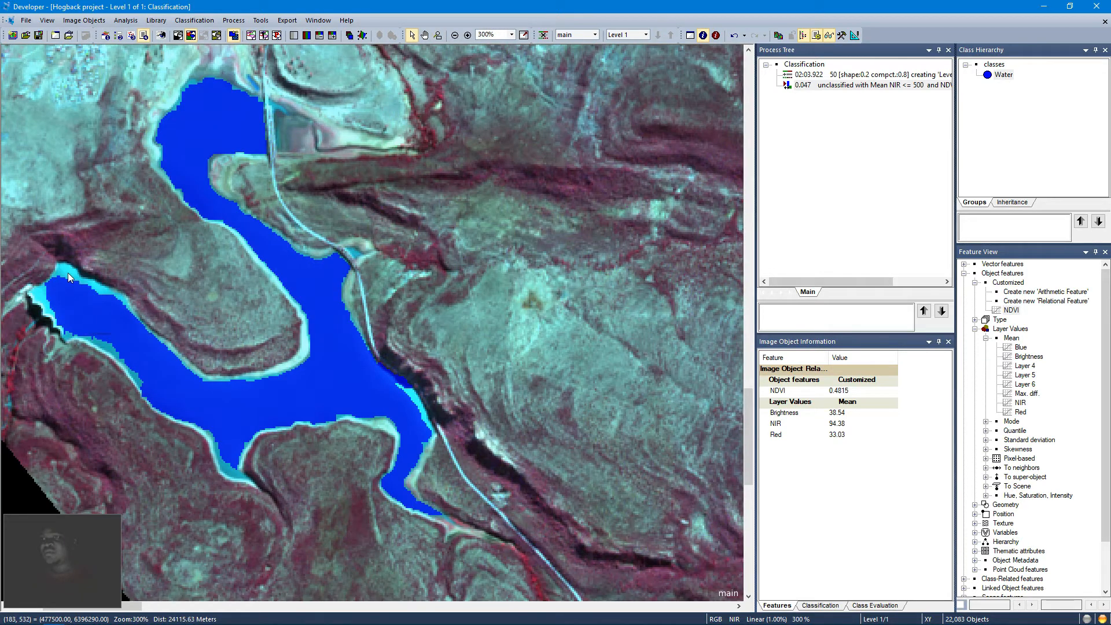
click(68, 280)
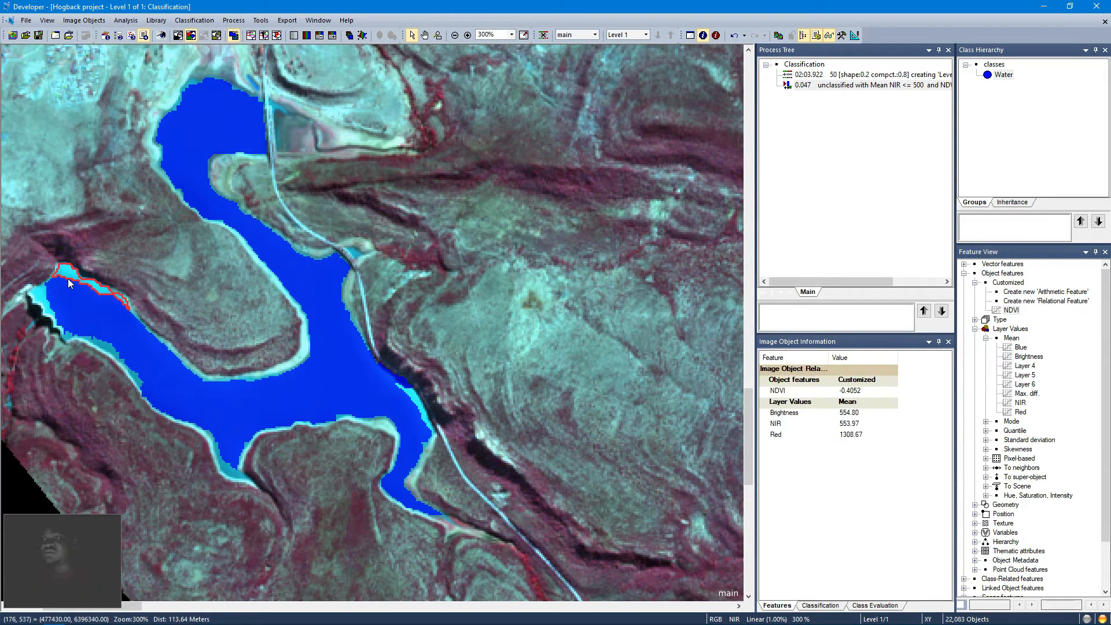
click(42, 302)
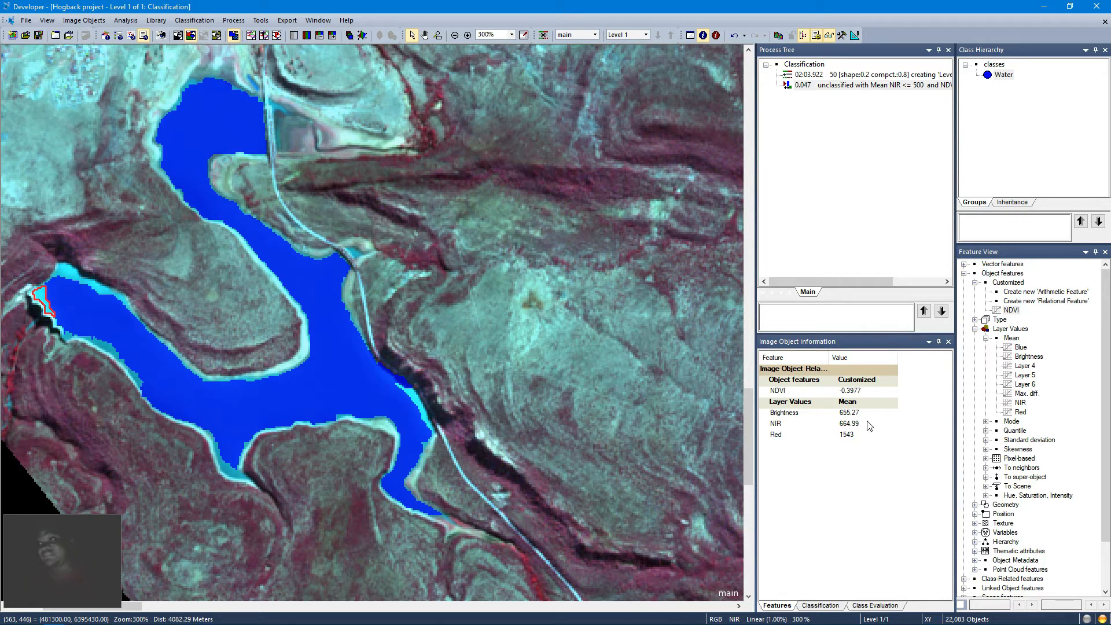
click(417, 401)
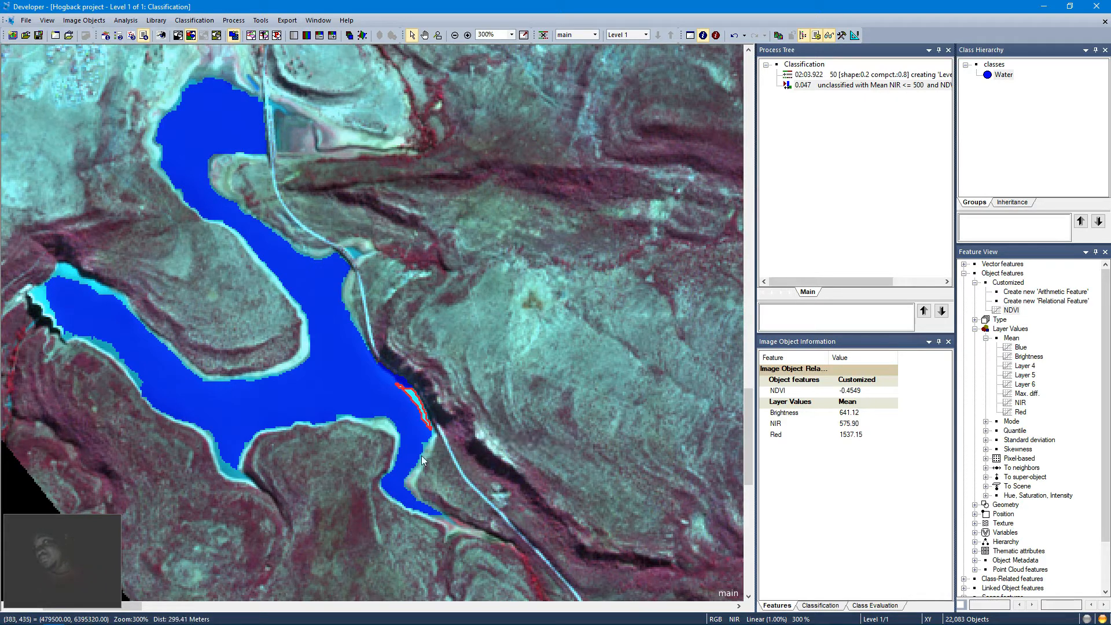
click(398, 438)
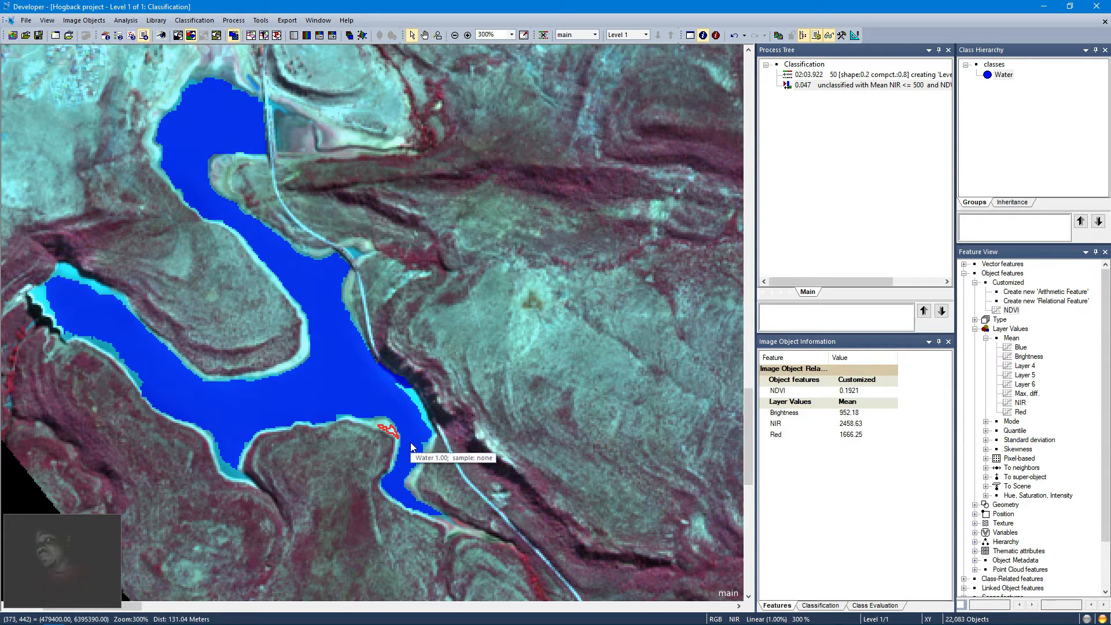
click(338, 415)
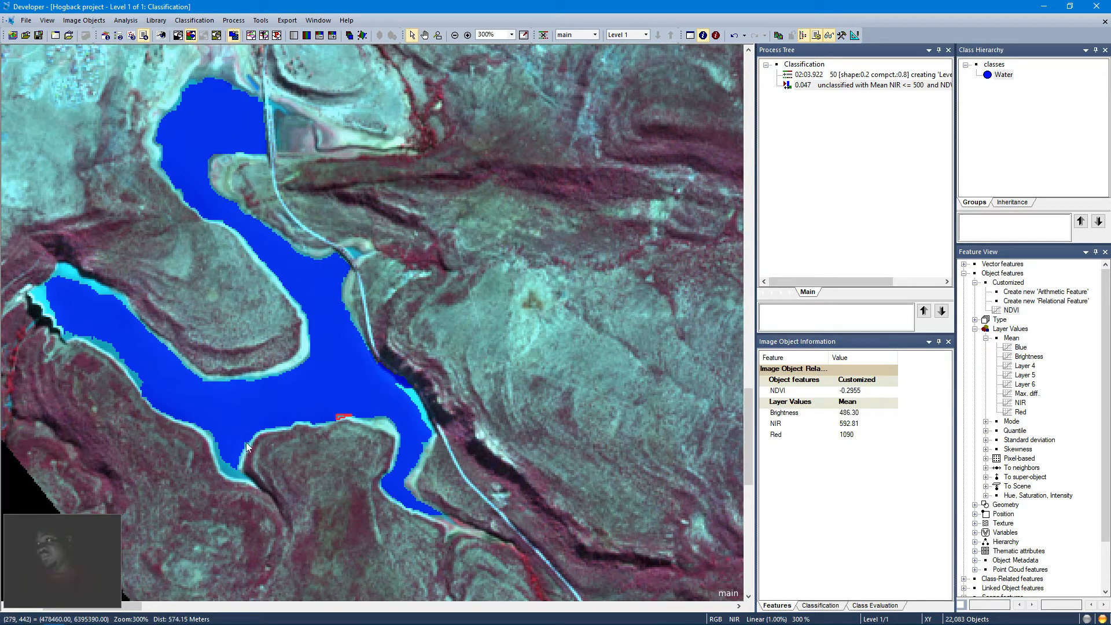
click(230, 471)
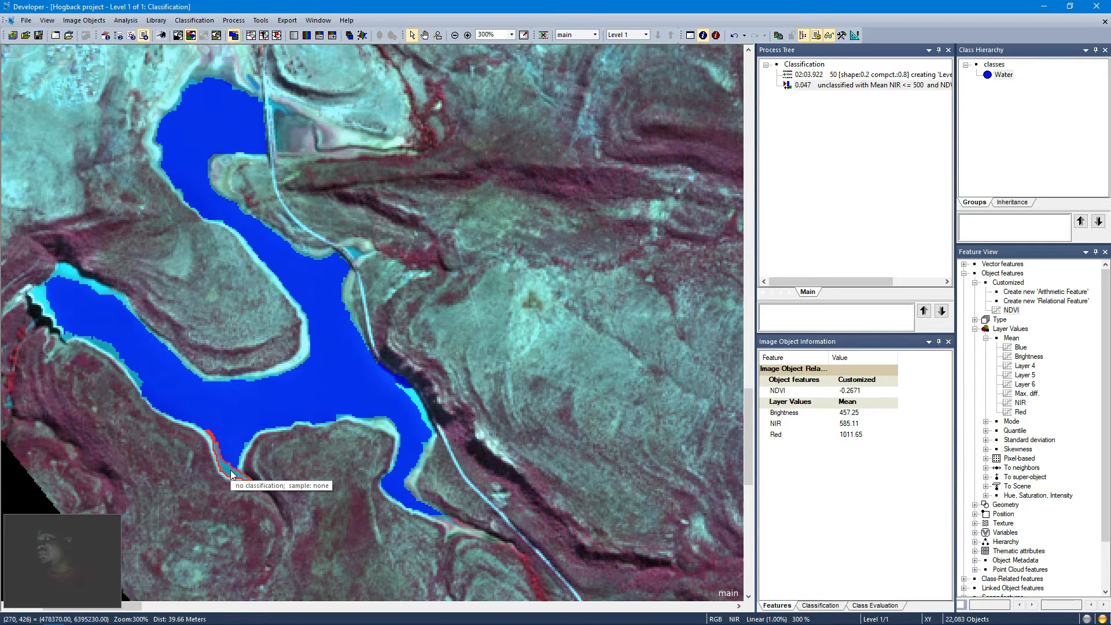
click(401, 399)
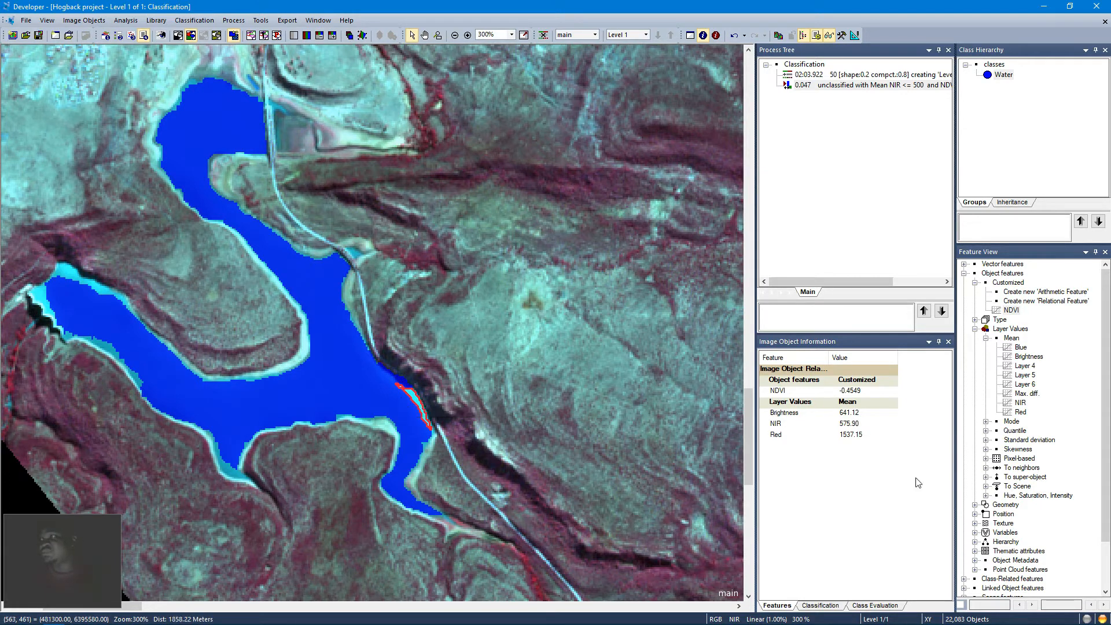
Step: Add a Rel. border to feature for the class Water to the features displayed in the object information
right_click(821, 475)
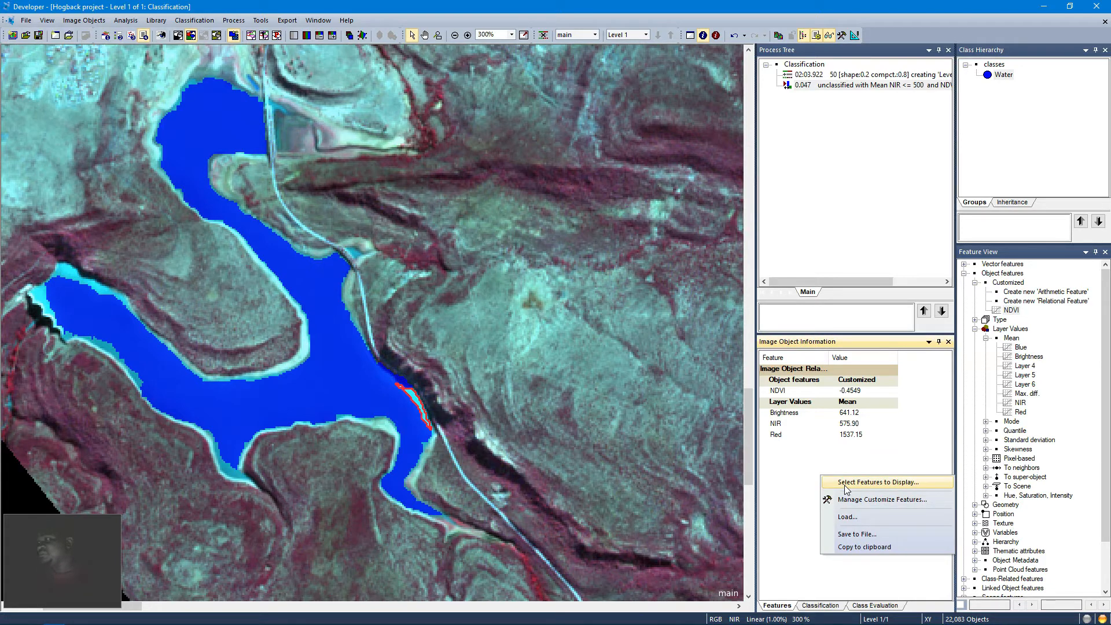
click(844, 485)
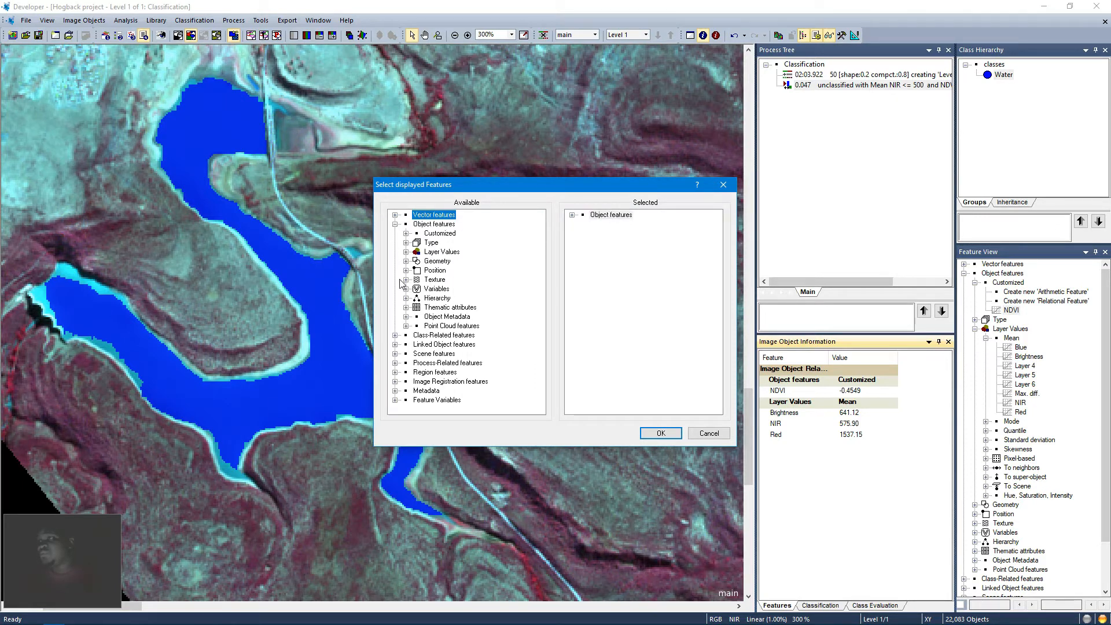
click(394, 335)
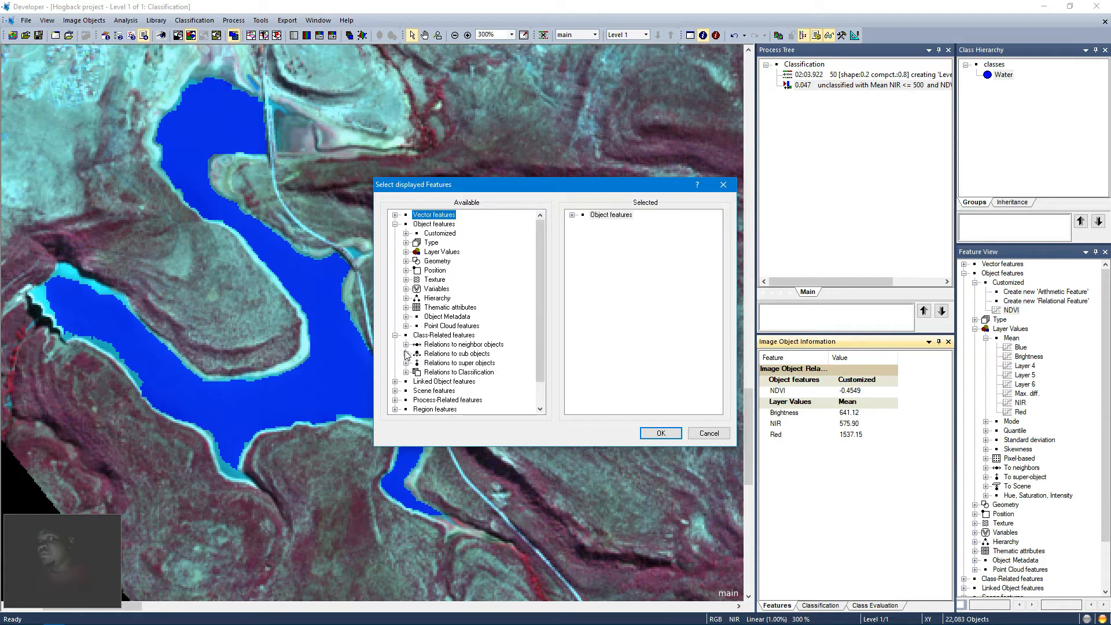
click(406, 344)
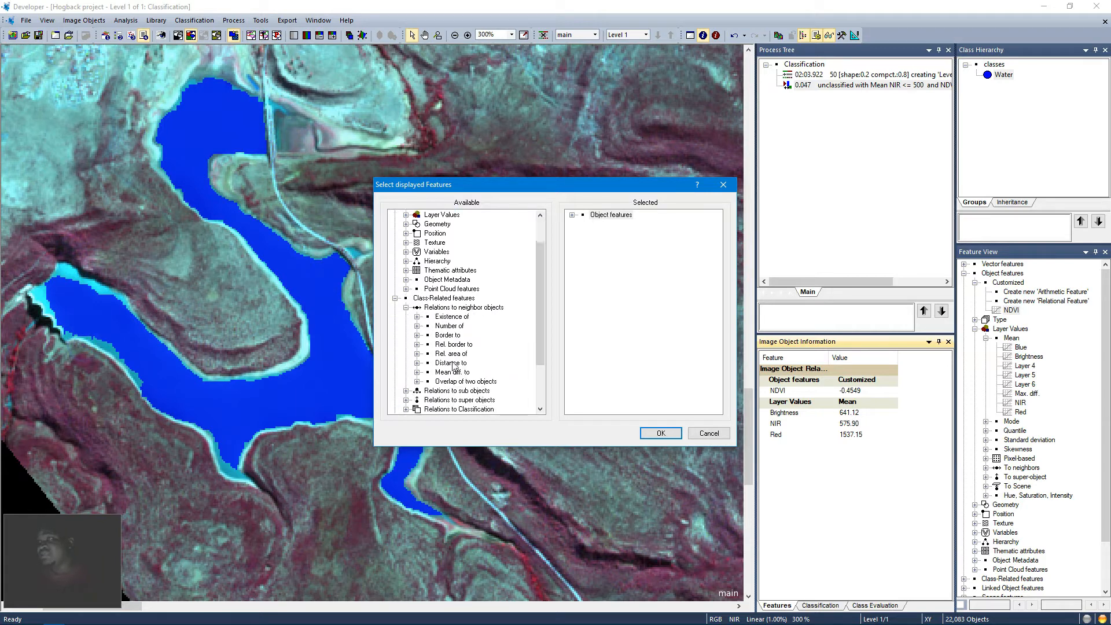
click(417, 344)
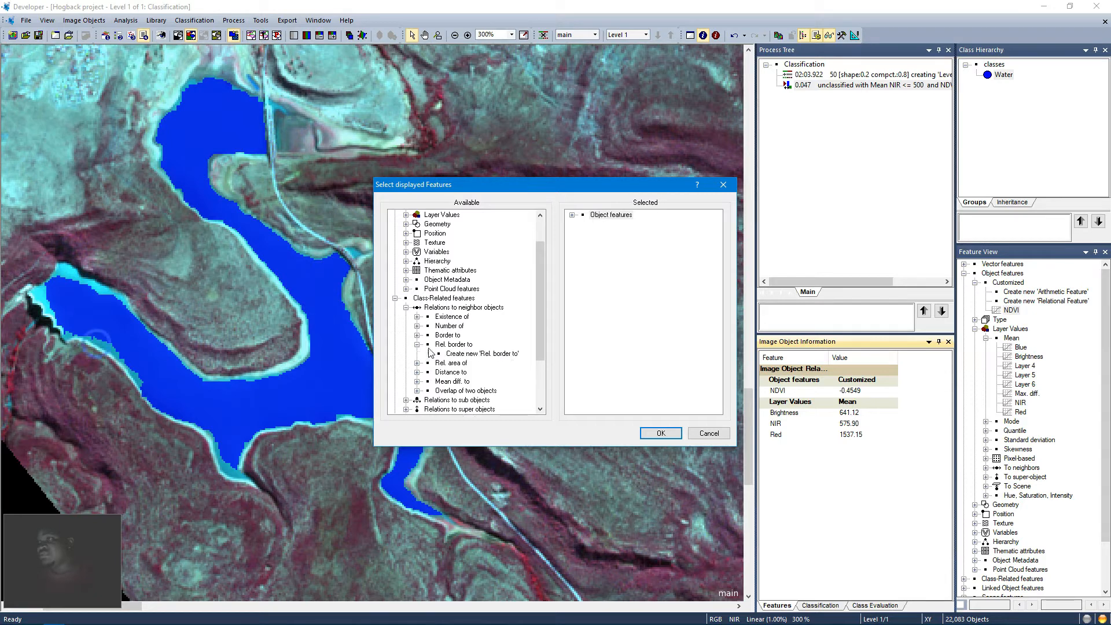
click(459, 363)
double_click(457, 353)
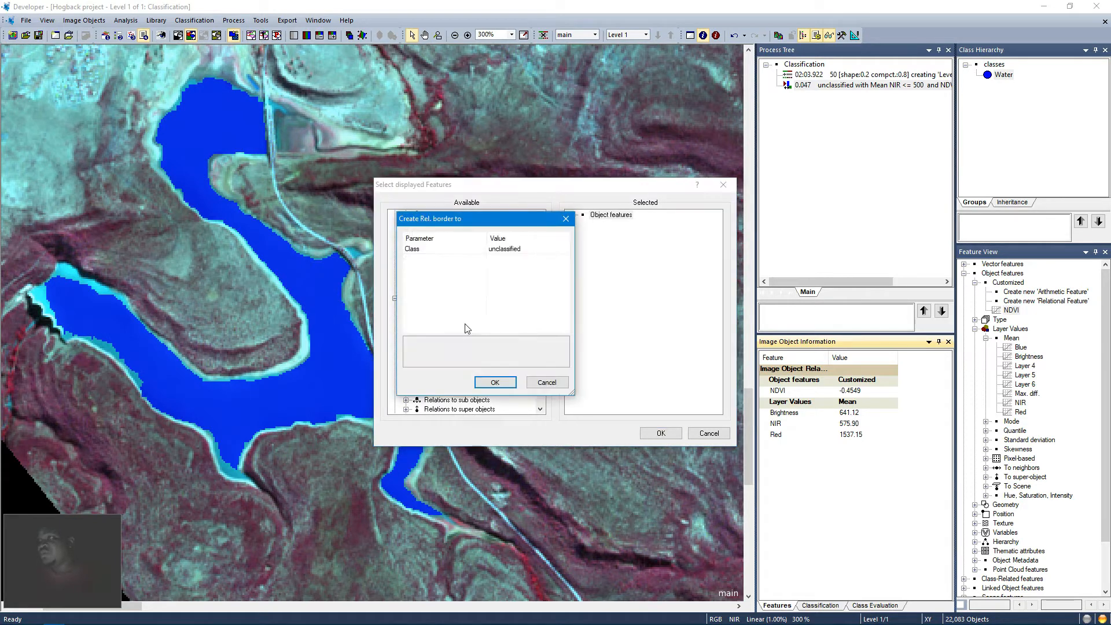
click(544, 248)
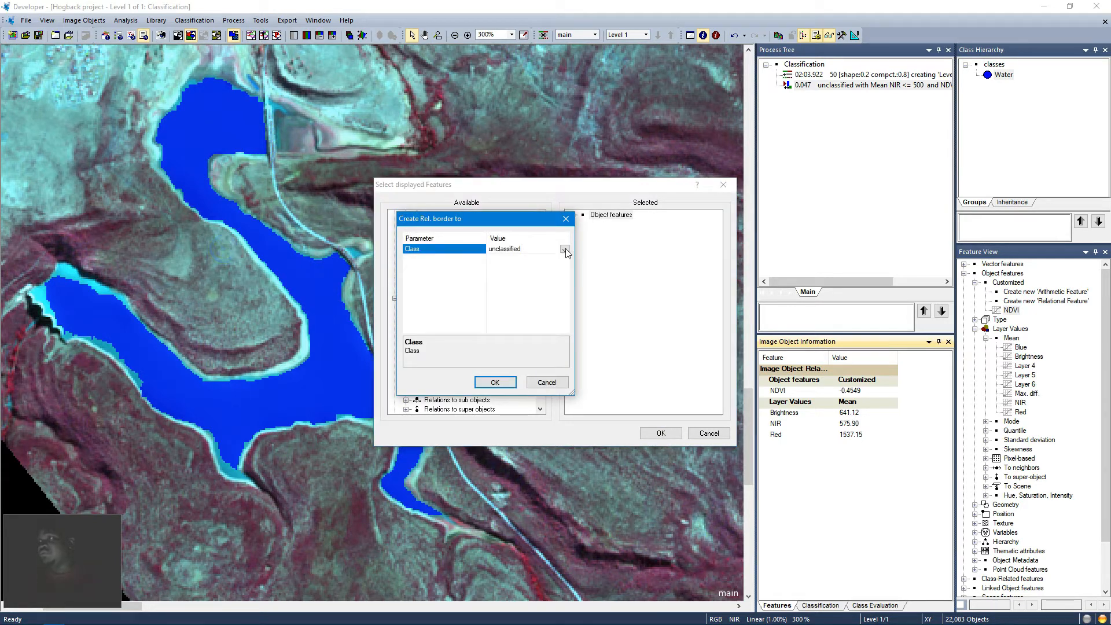
click(564, 249)
click(501, 266)
click(513, 382)
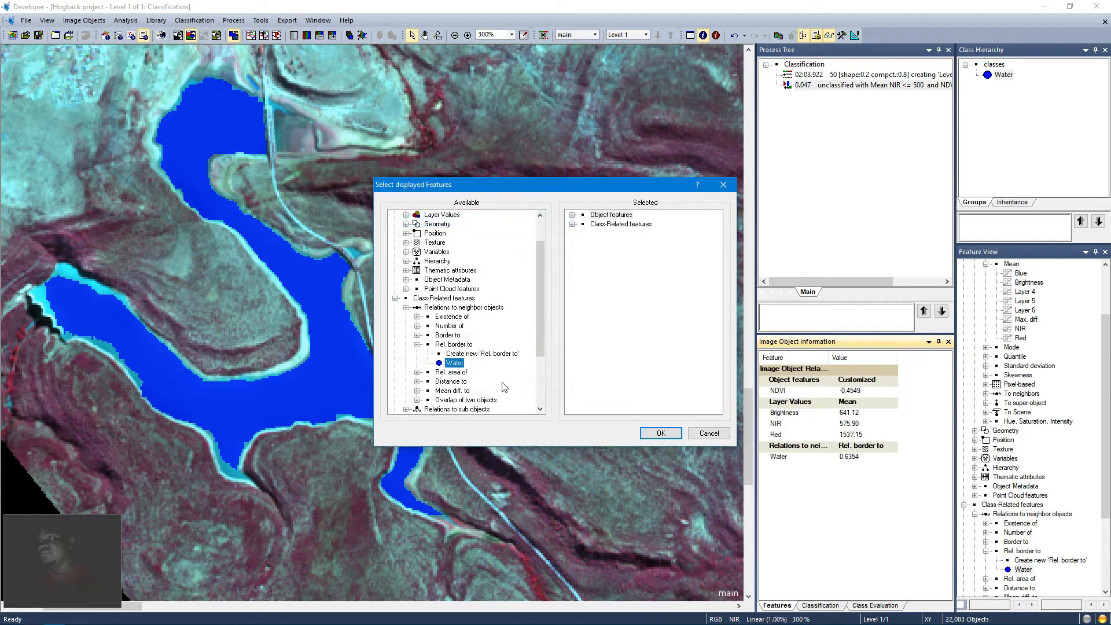
click(660, 433)
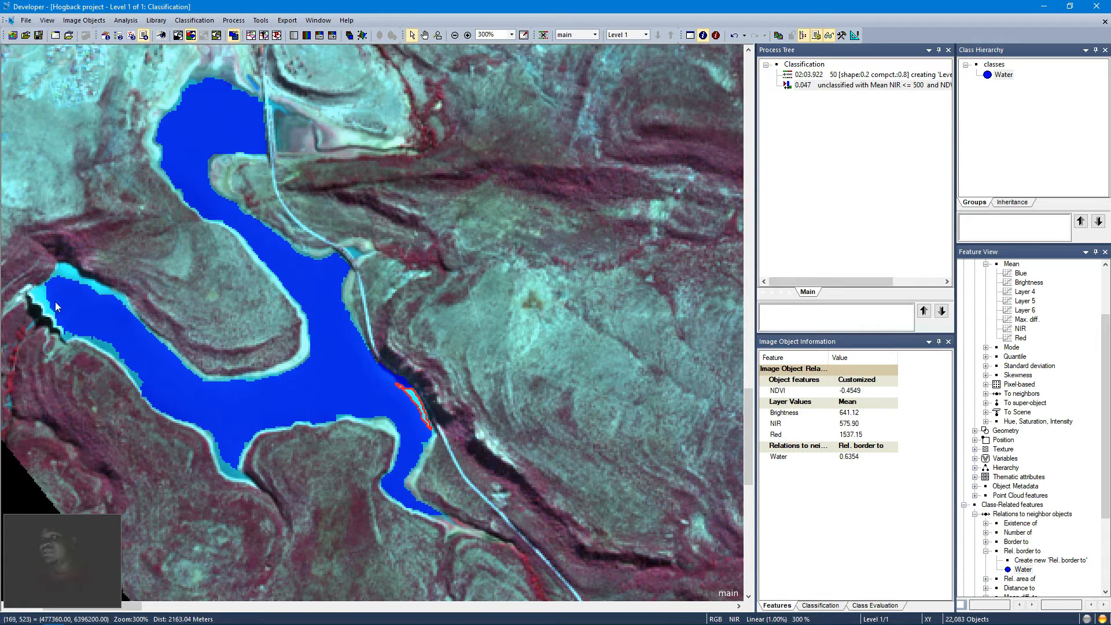
Step: Inspect the relative border to Water values of unclassified objects along the lake shoreline
click(40, 298)
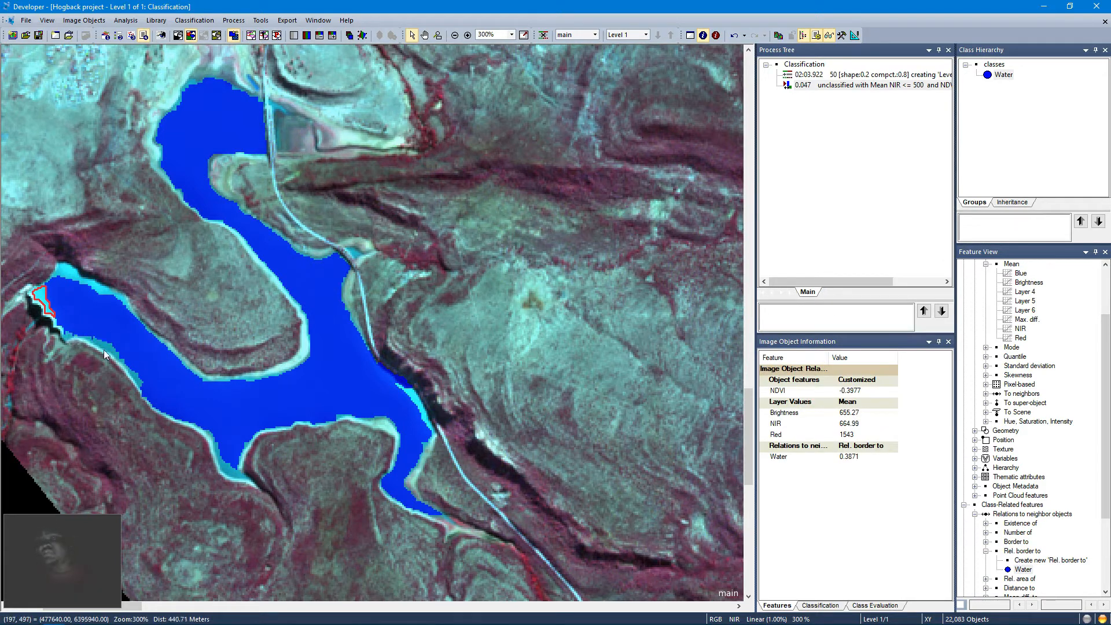
click(108, 345)
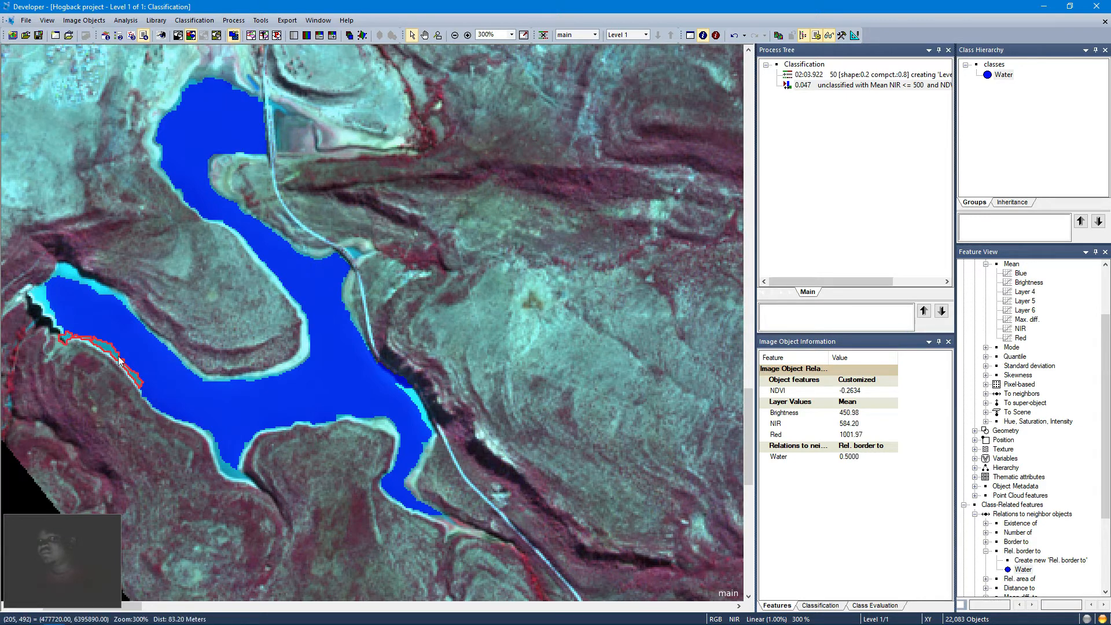
click(70, 277)
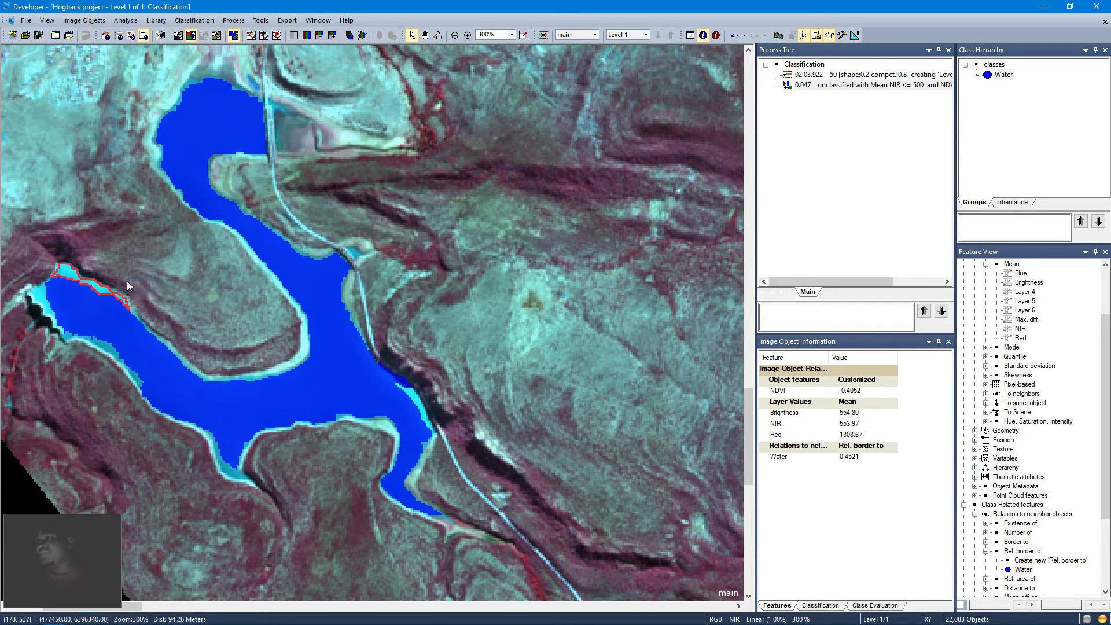
click(414, 404)
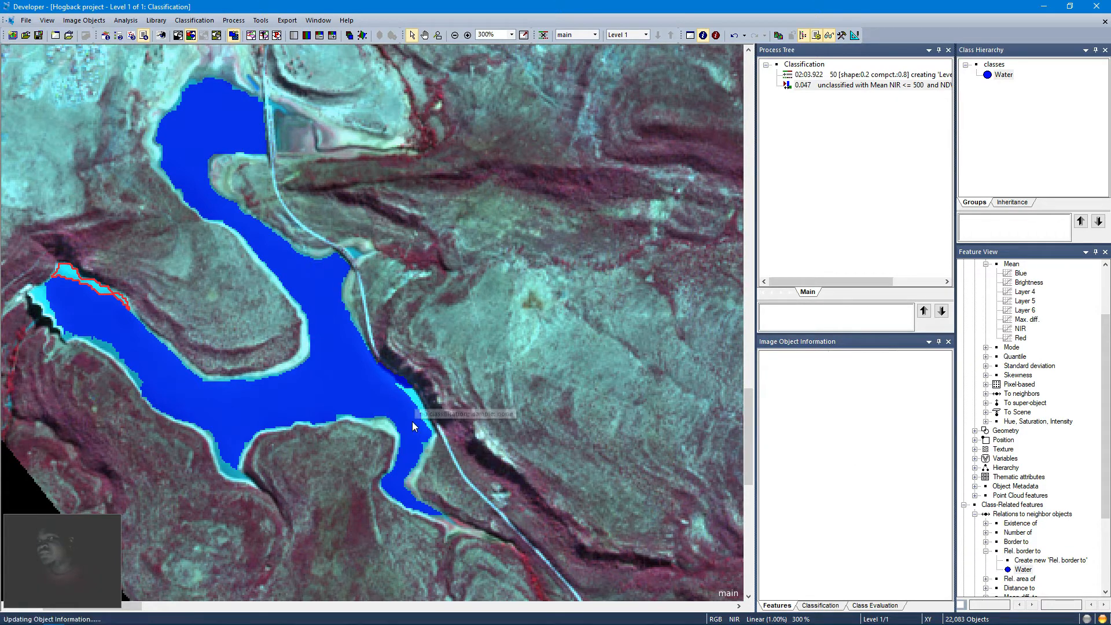
click(379, 422)
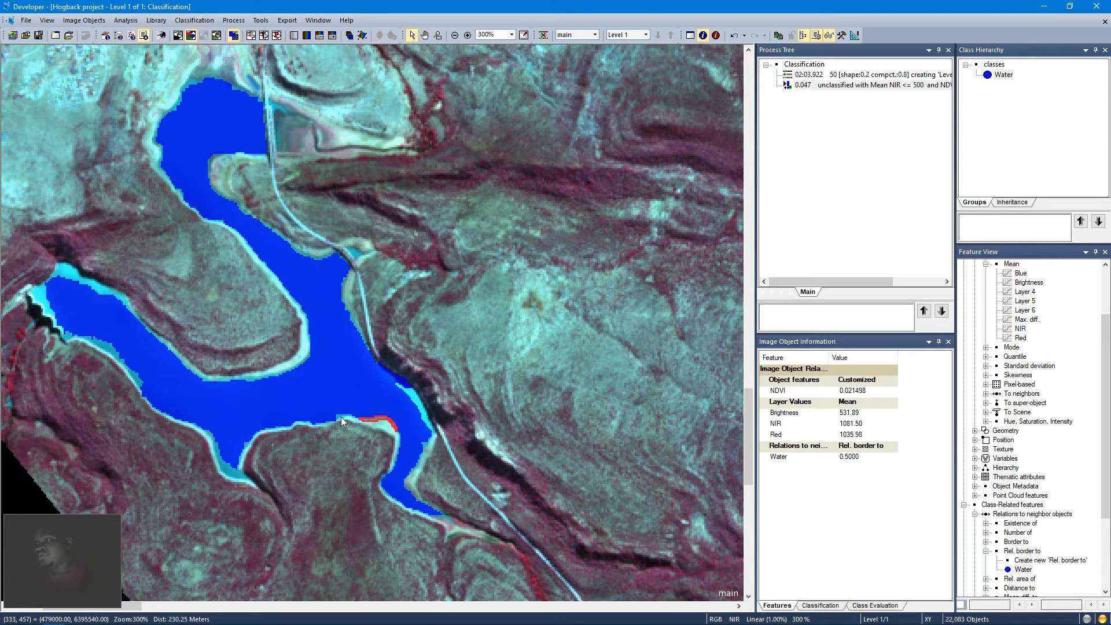
click(365, 443)
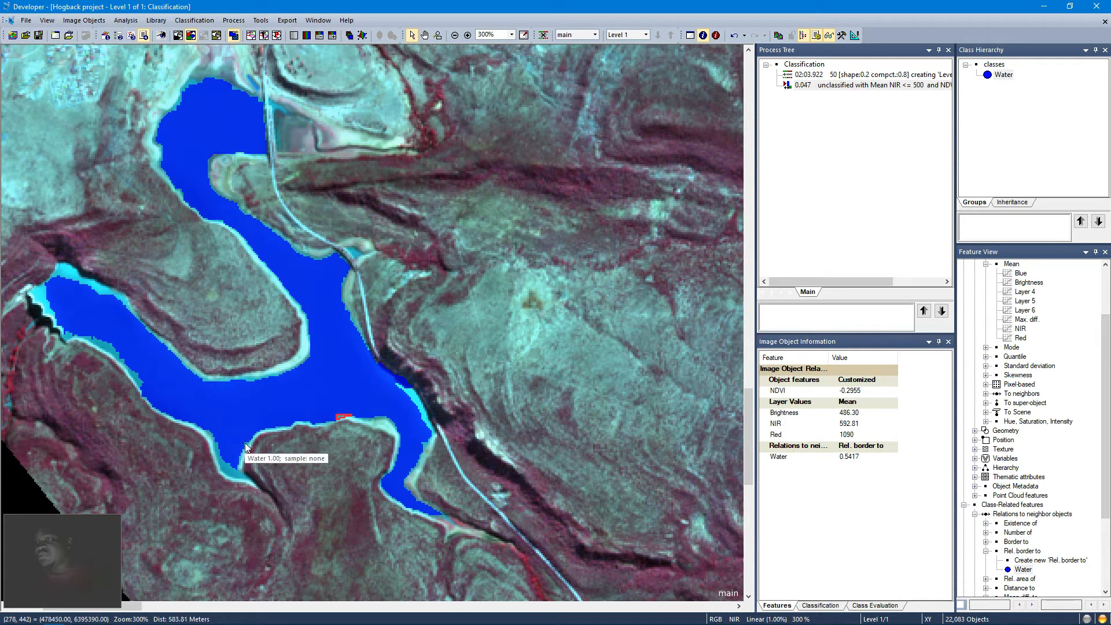
click(249, 464)
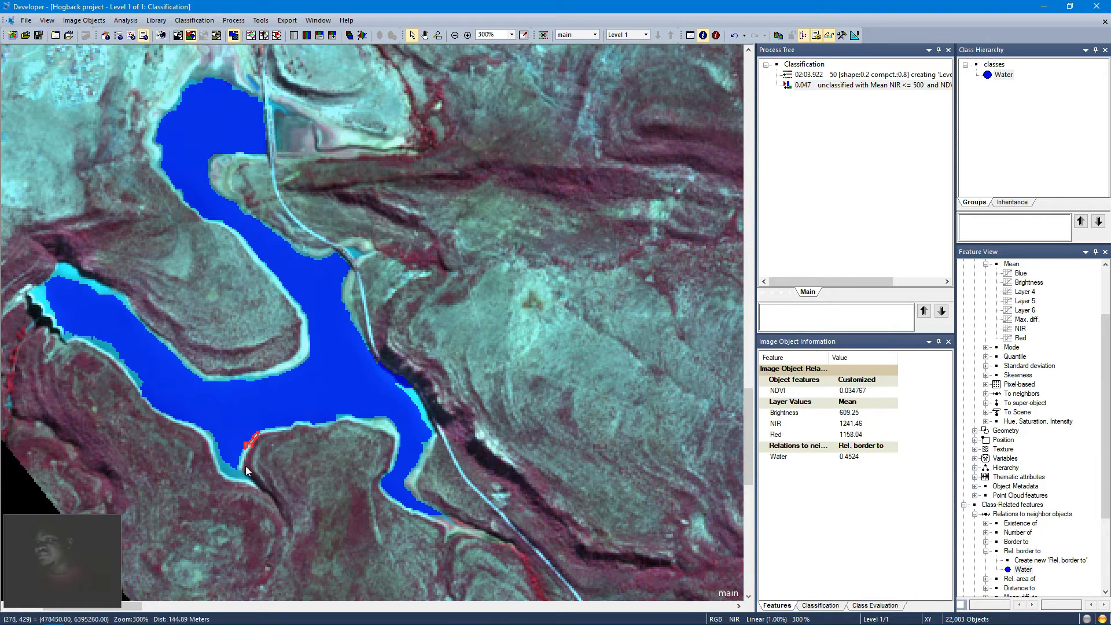
click(234, 472)
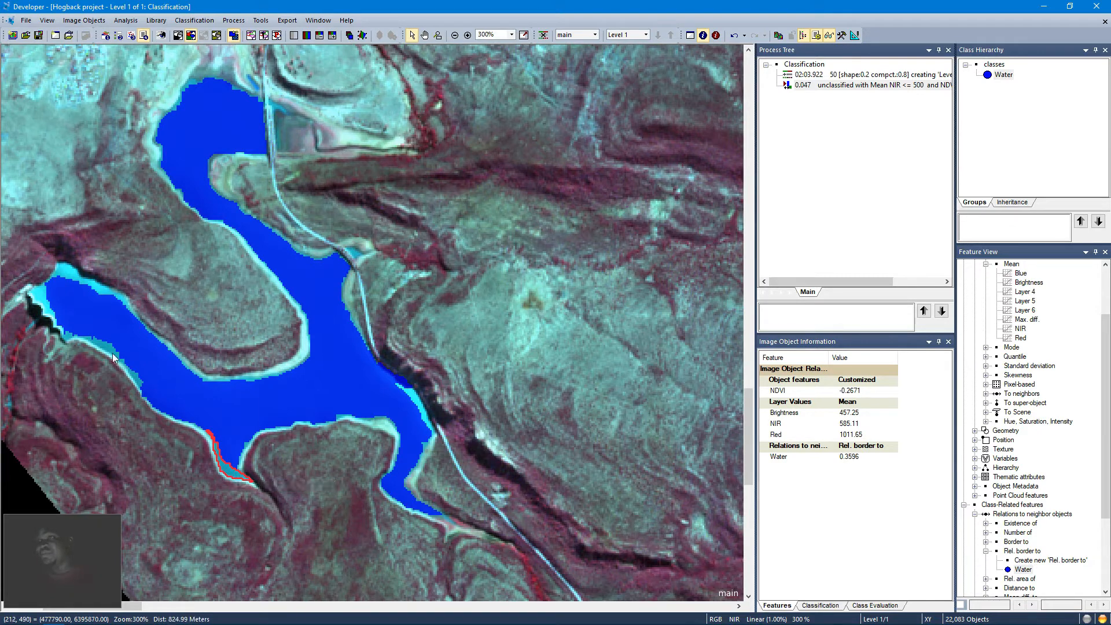
Step: Inspect the relative border to Water values of unclassified objects along the shoreline and around a smaller lake in the east
click(128, 378)
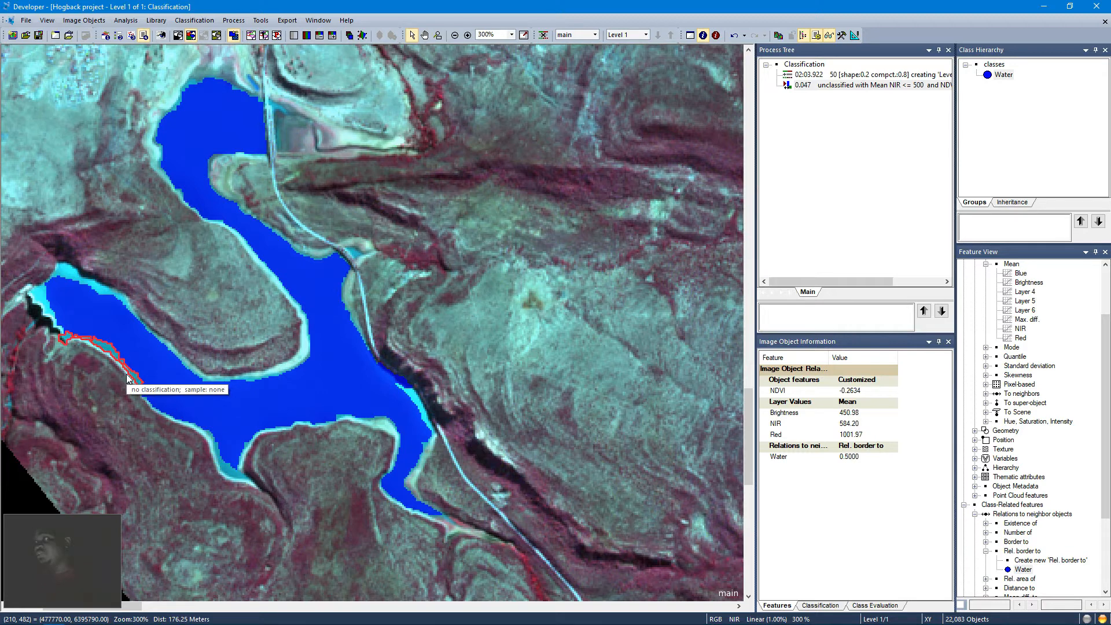
click(78, 335)
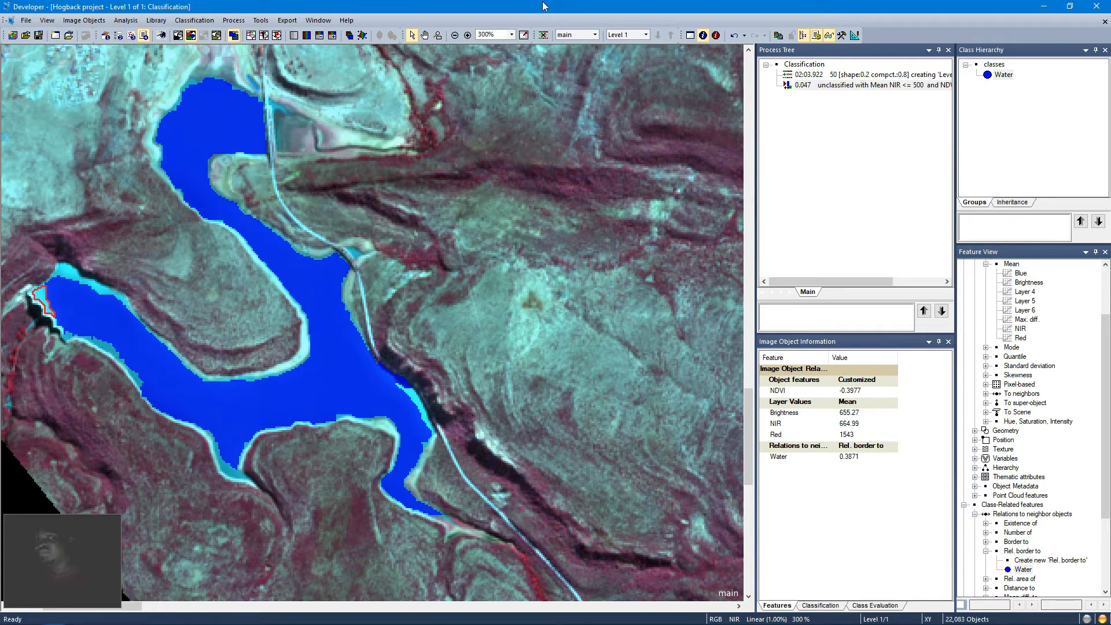
click(523, 35)
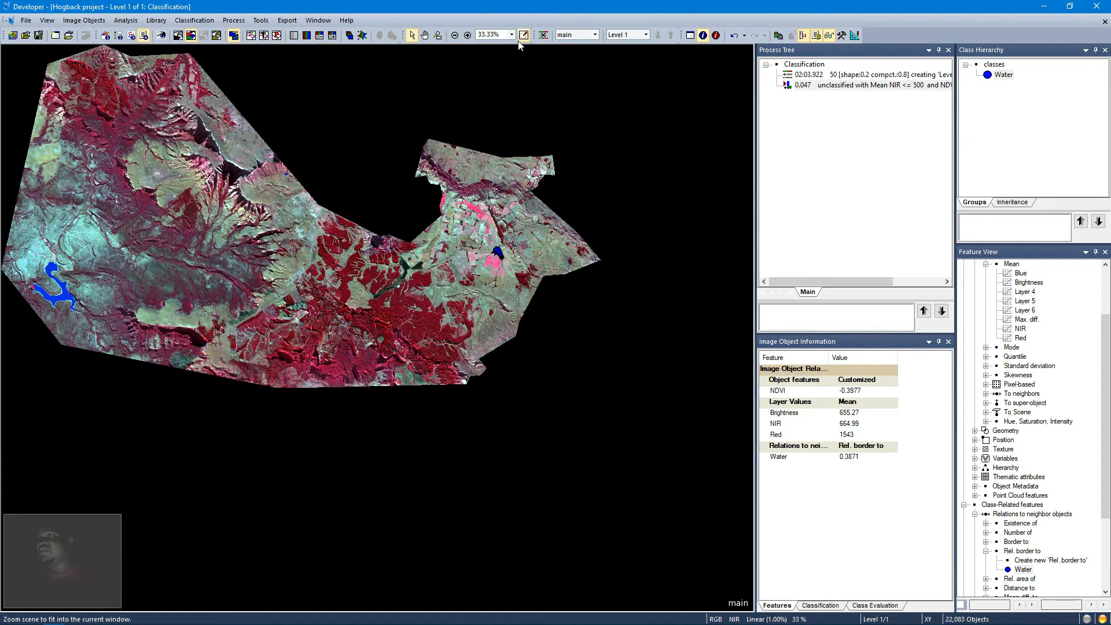
click(438, 35)
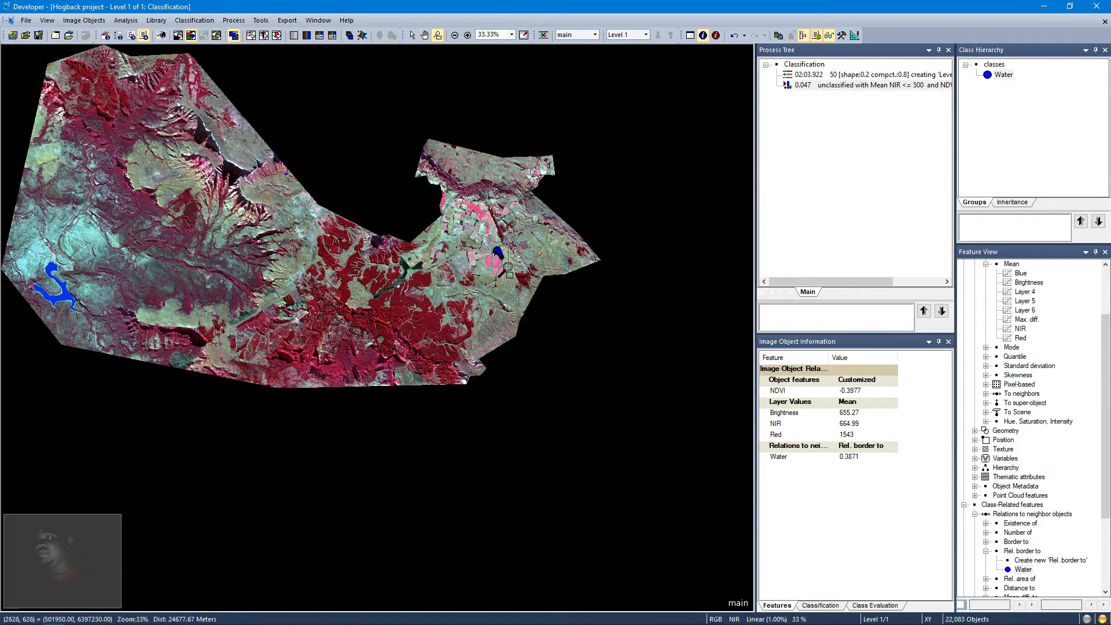
drag(499, 243, 508, 268)
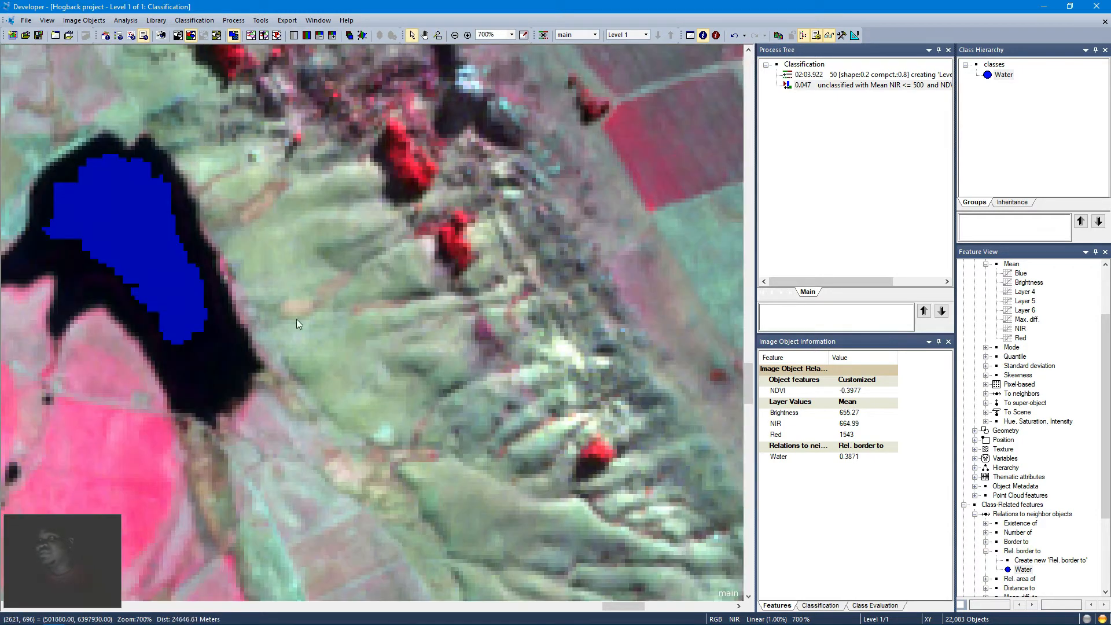
click(212, 347)
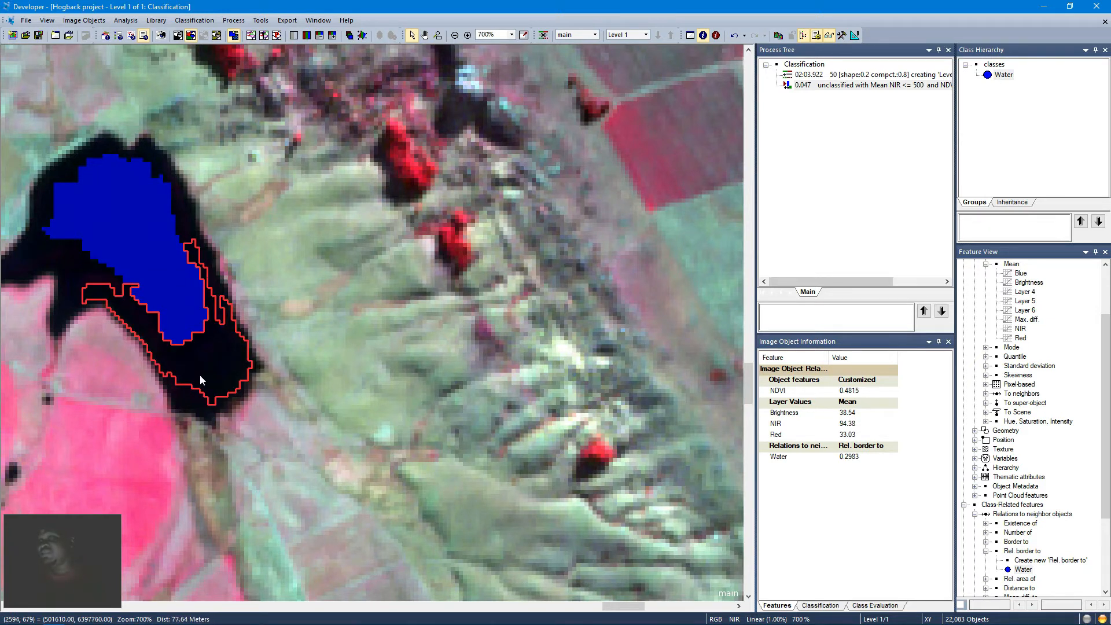
click(222, 386)
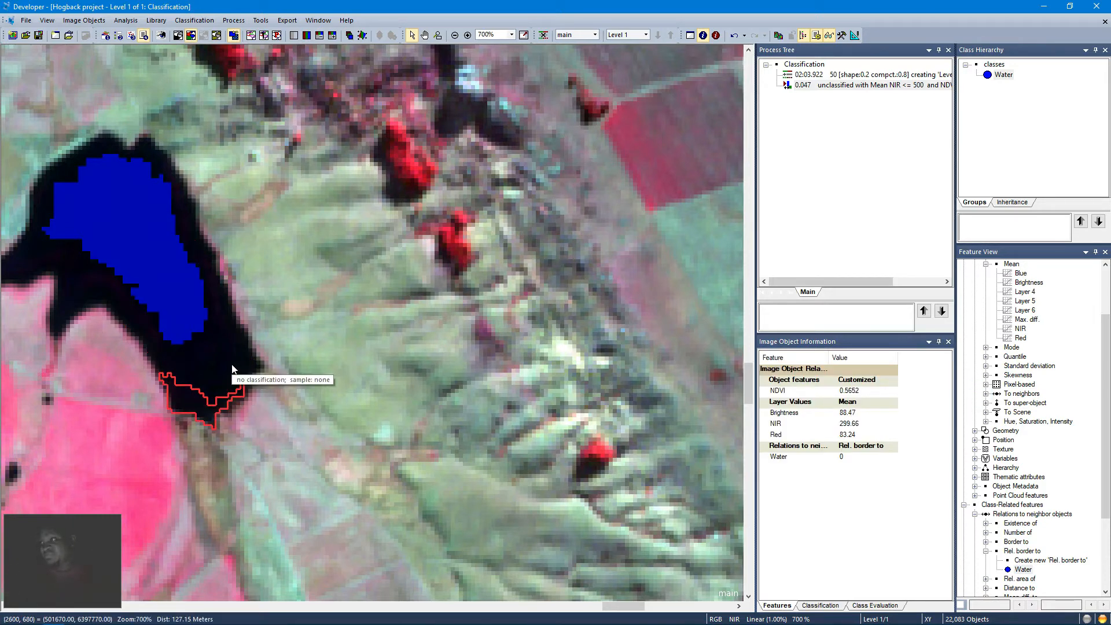
click(158, 172)
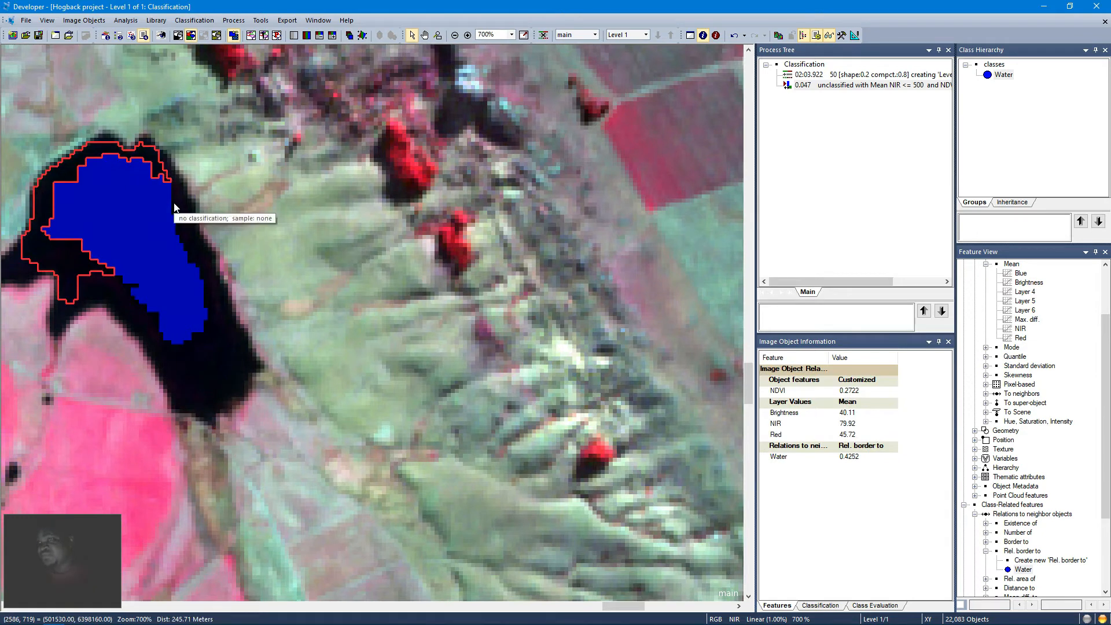
click(45, 287)
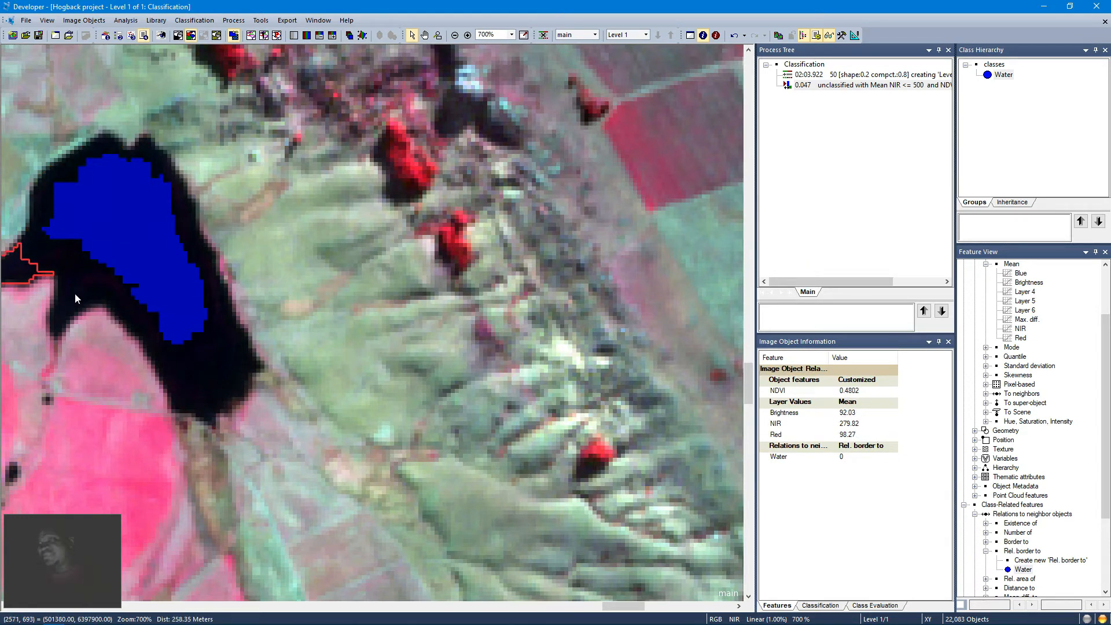
click(103, 304)
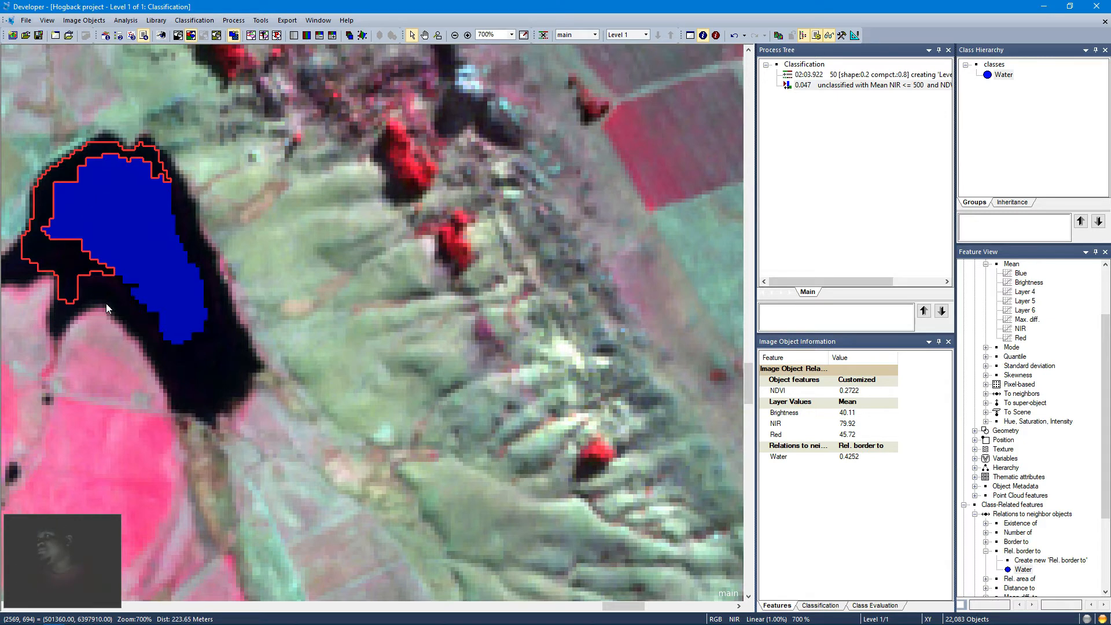
Step: Append a new process with the assign class algorithm, restricting its class filter to unclassified objects
right_click(843, 87)
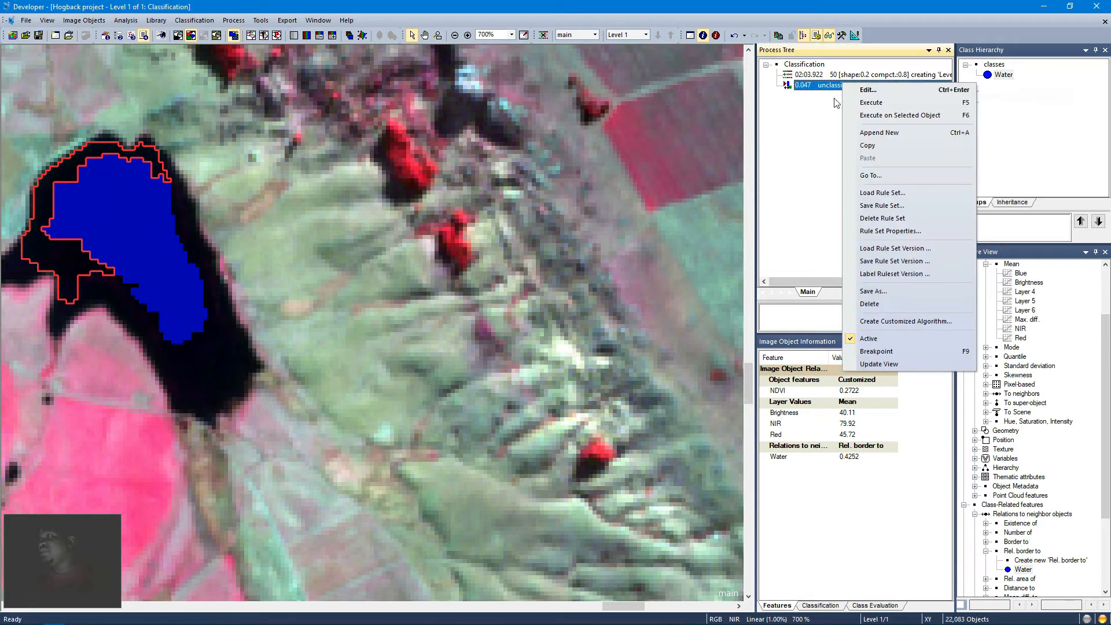
click(880, 139)
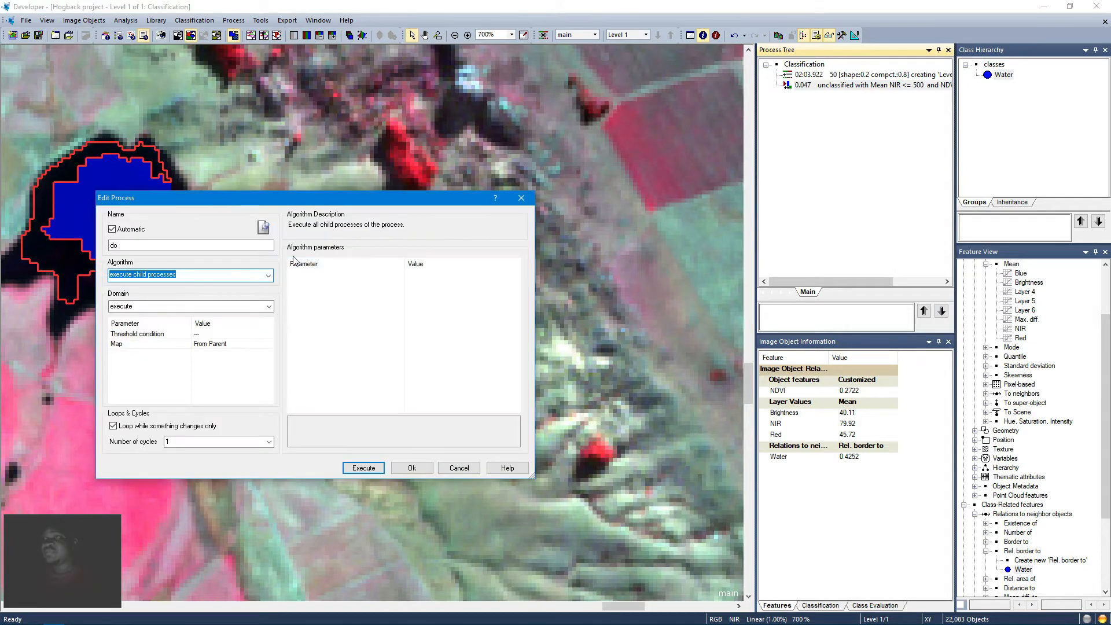
text(assign class)
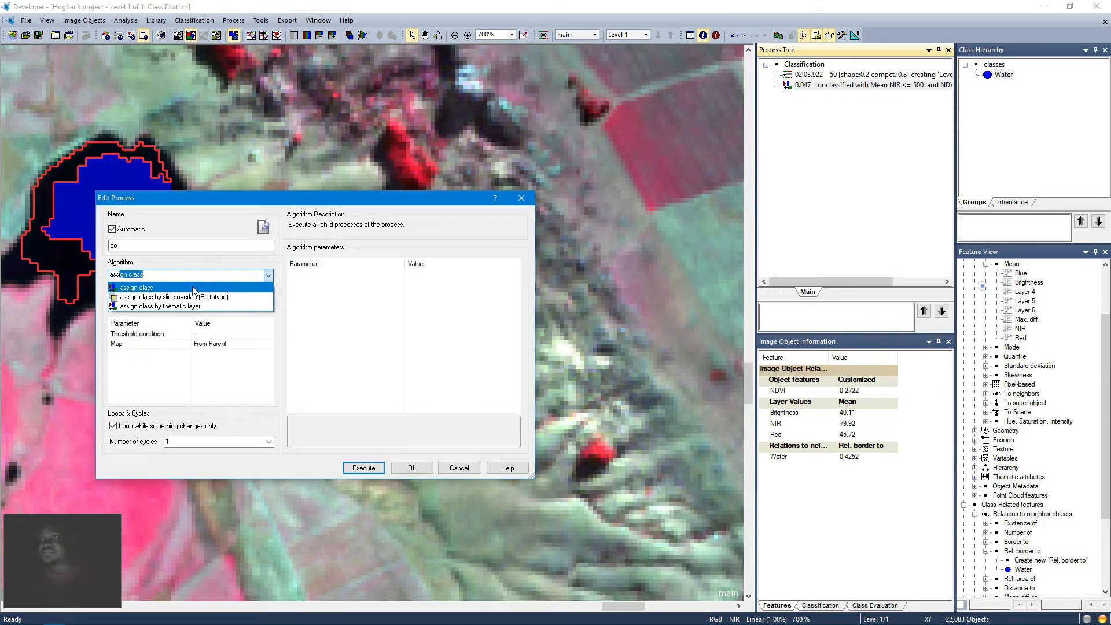
click(194, 290)
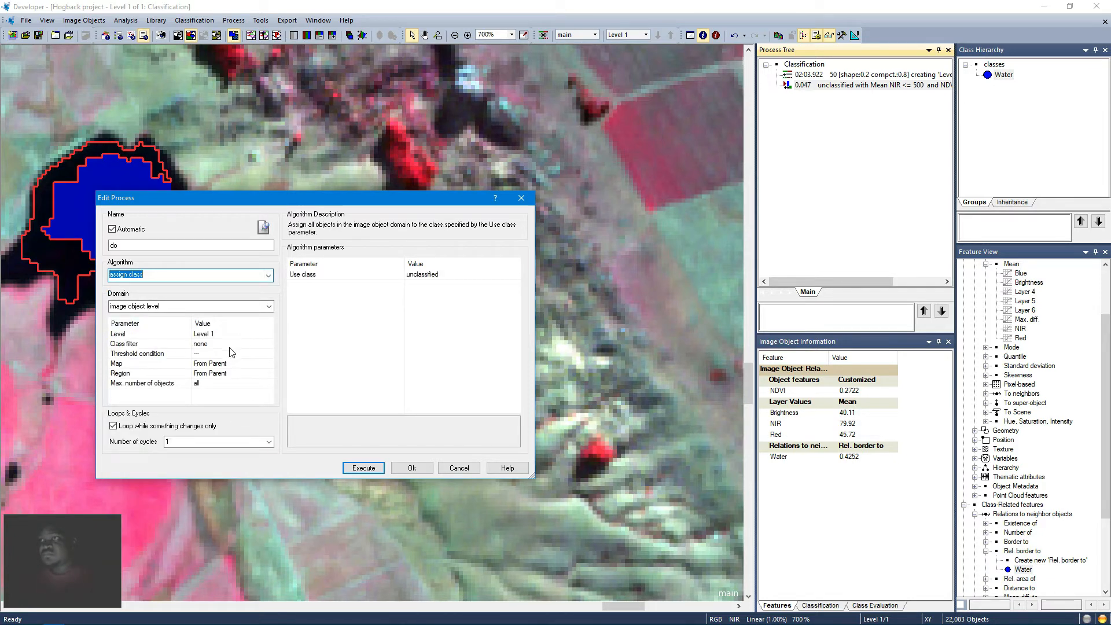
click(229, 348)
click(269, 344)
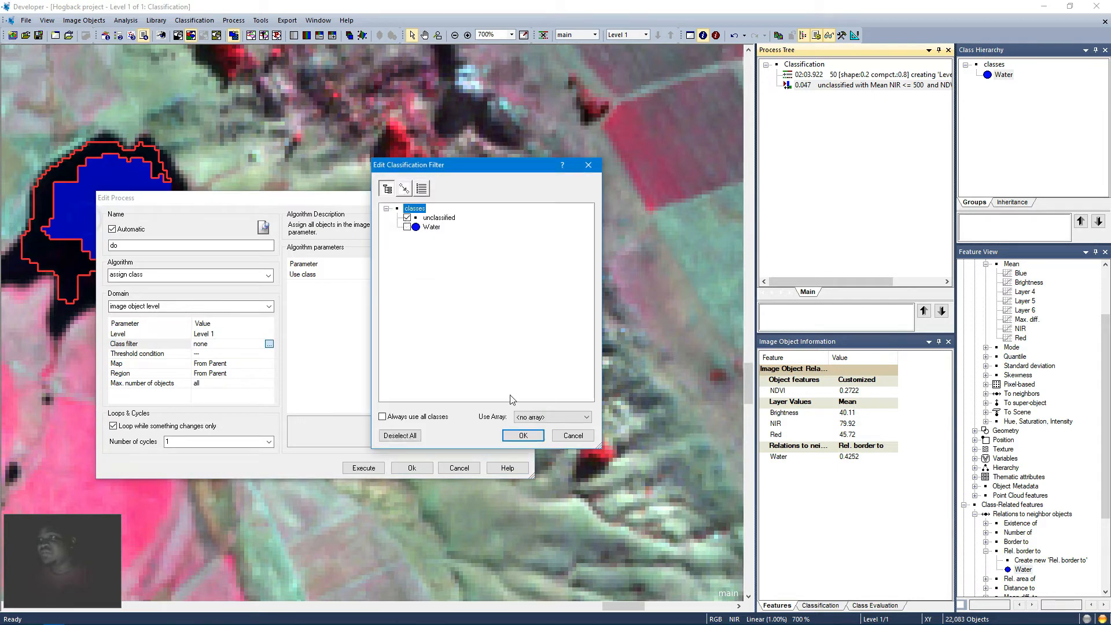
click(523, 435)
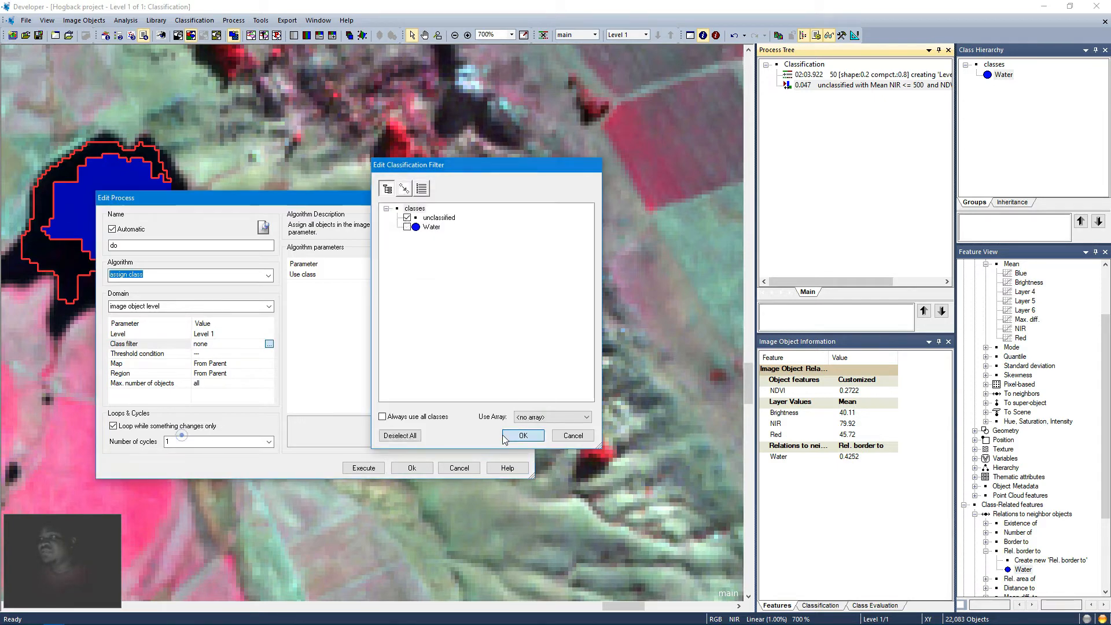
Step: Set the process threshold condition to Rel. border to Water >= 0.2
click(223, 355)
click(269, 354)
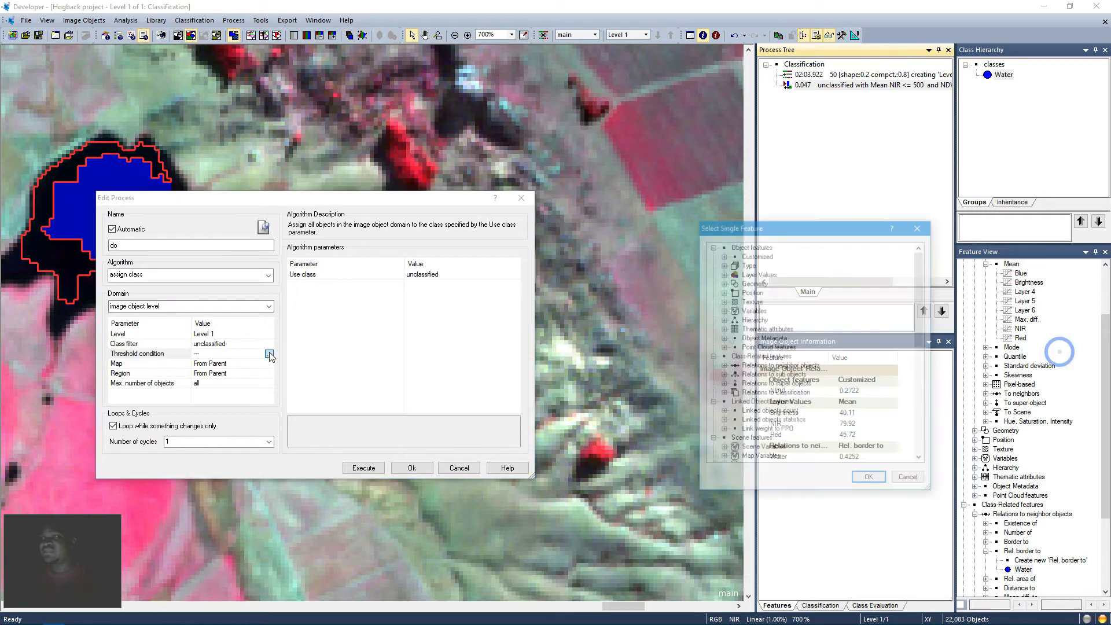
click(722, 366)
click(733, 403)
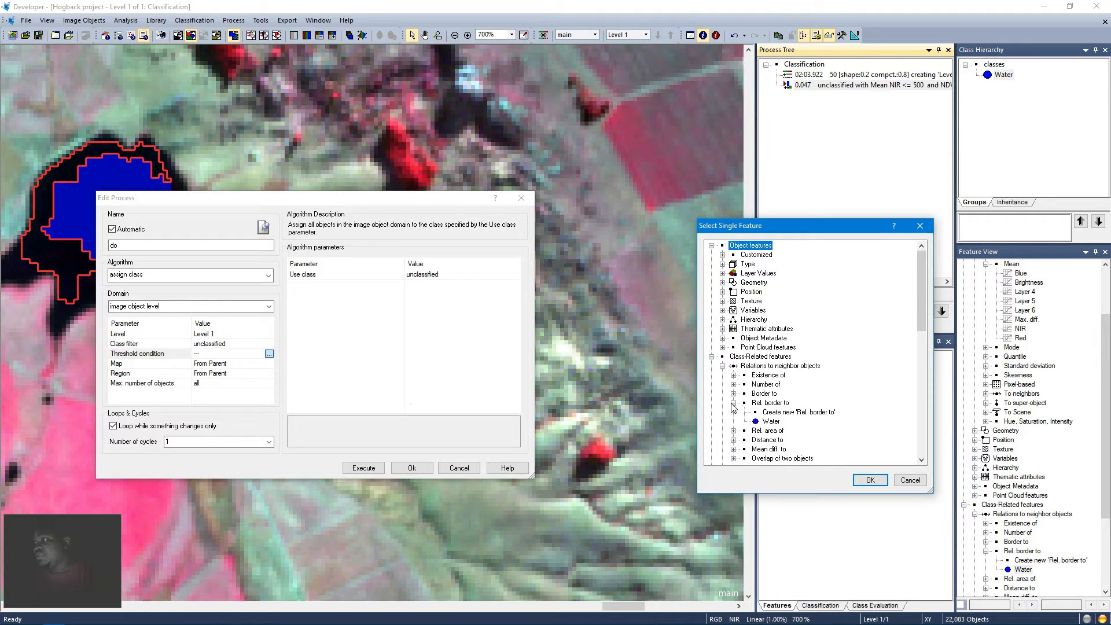
double_click(771, 421)
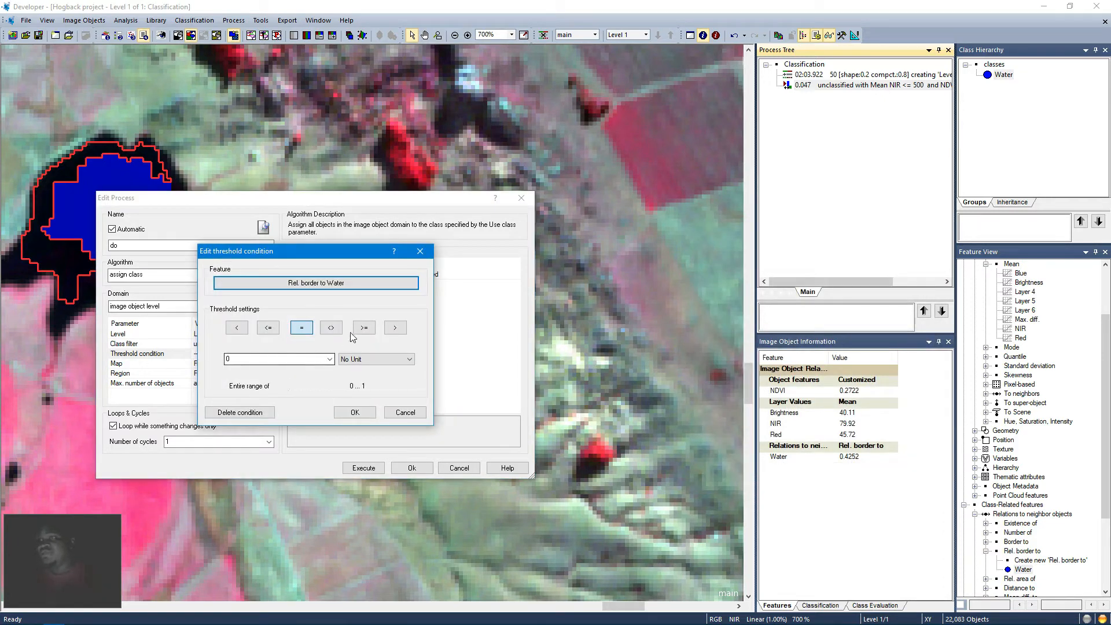
click(364, 327)
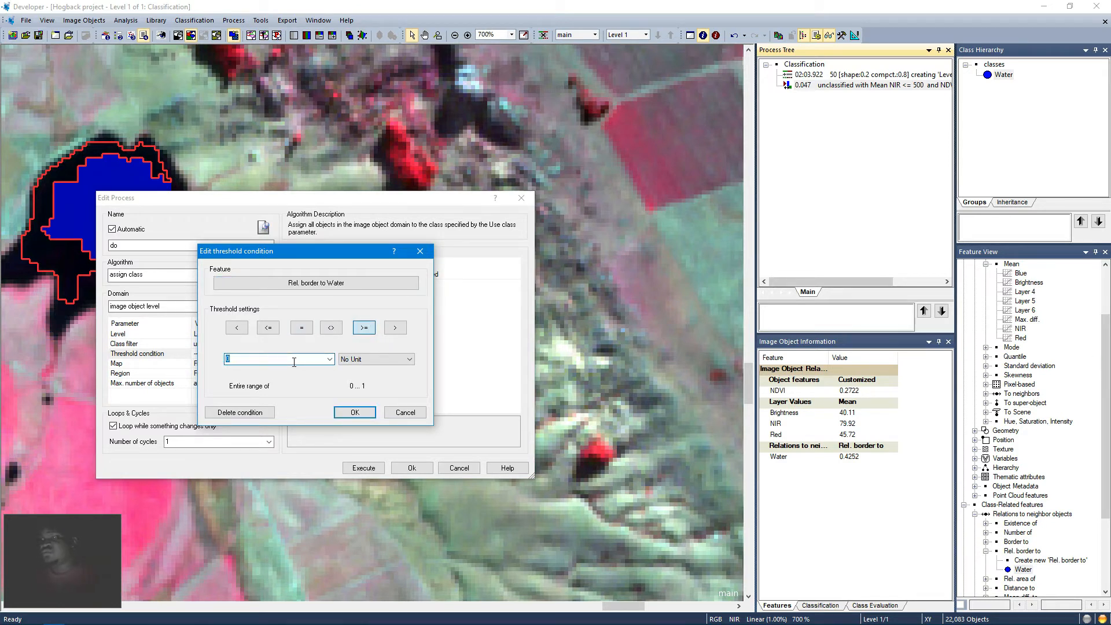
text(0.2)
click(349, 412)
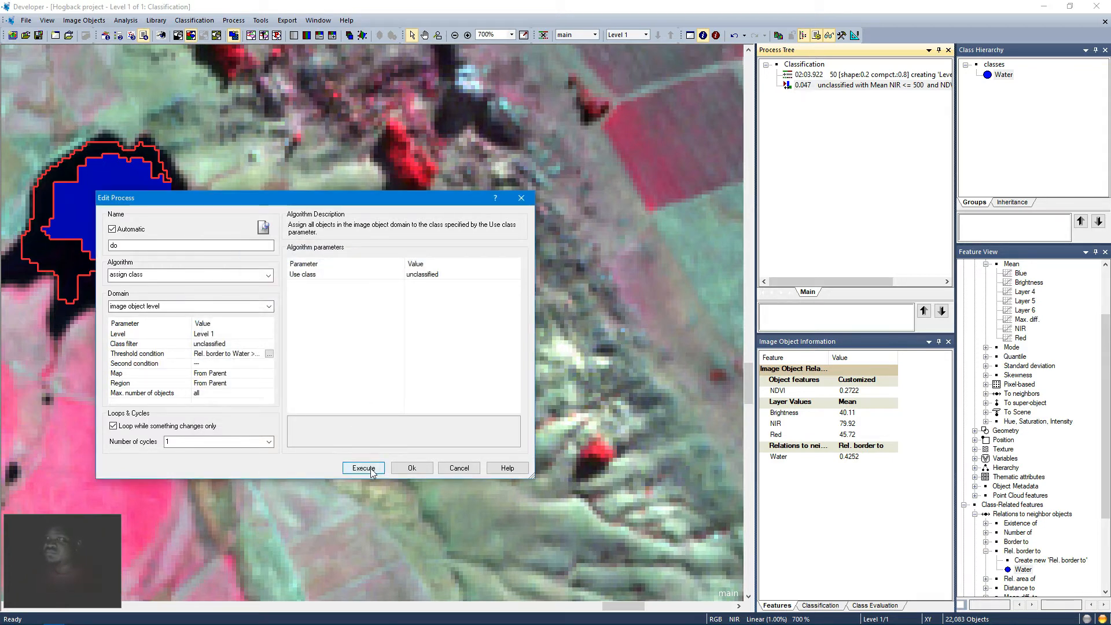
Step: Assign the objects to a new grey class named Missed Water and execute the process
click(462, 276)
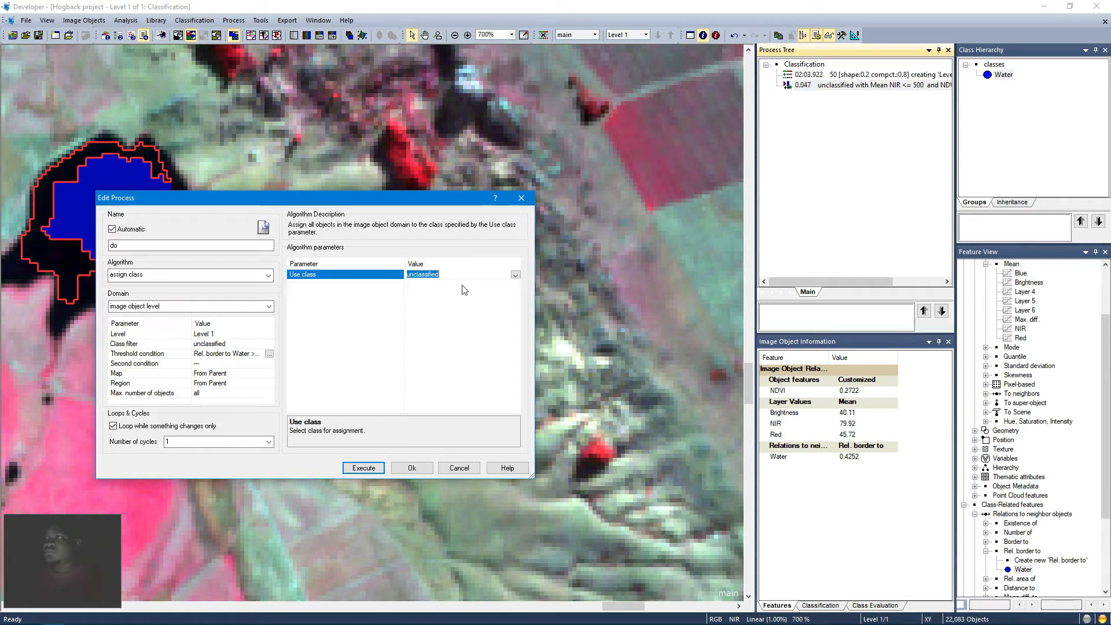
text(Missed )
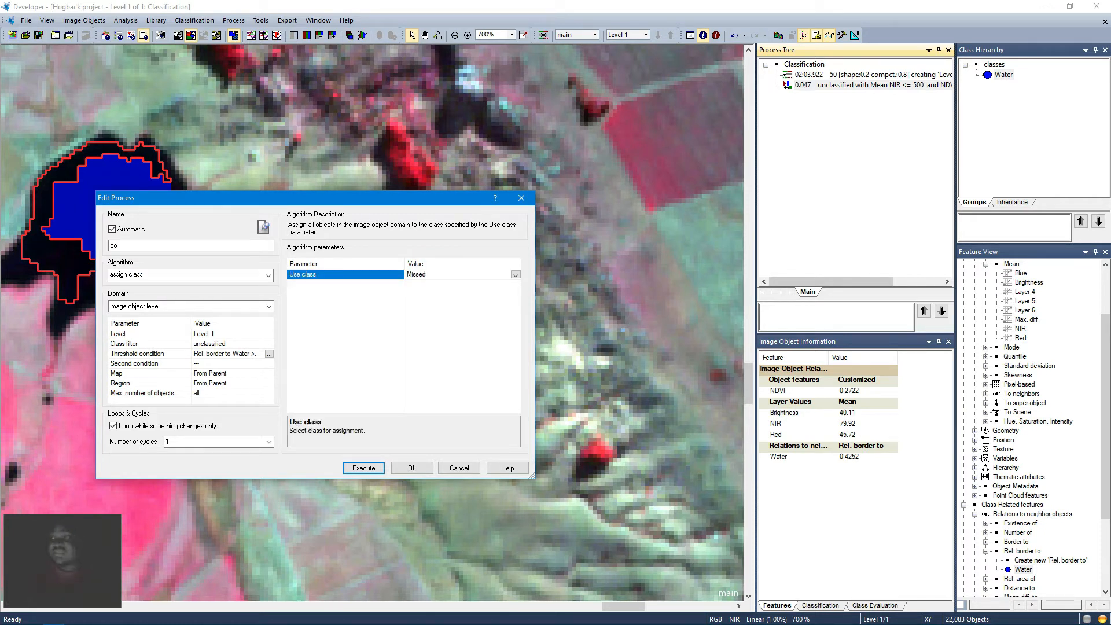
text(Water)
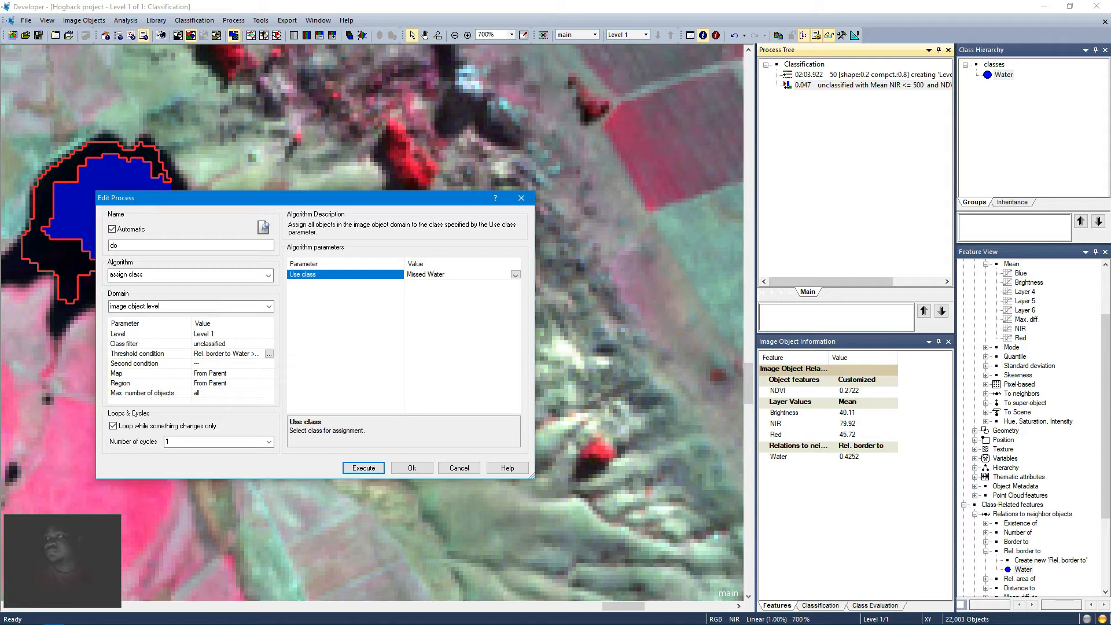
click(411, 468)
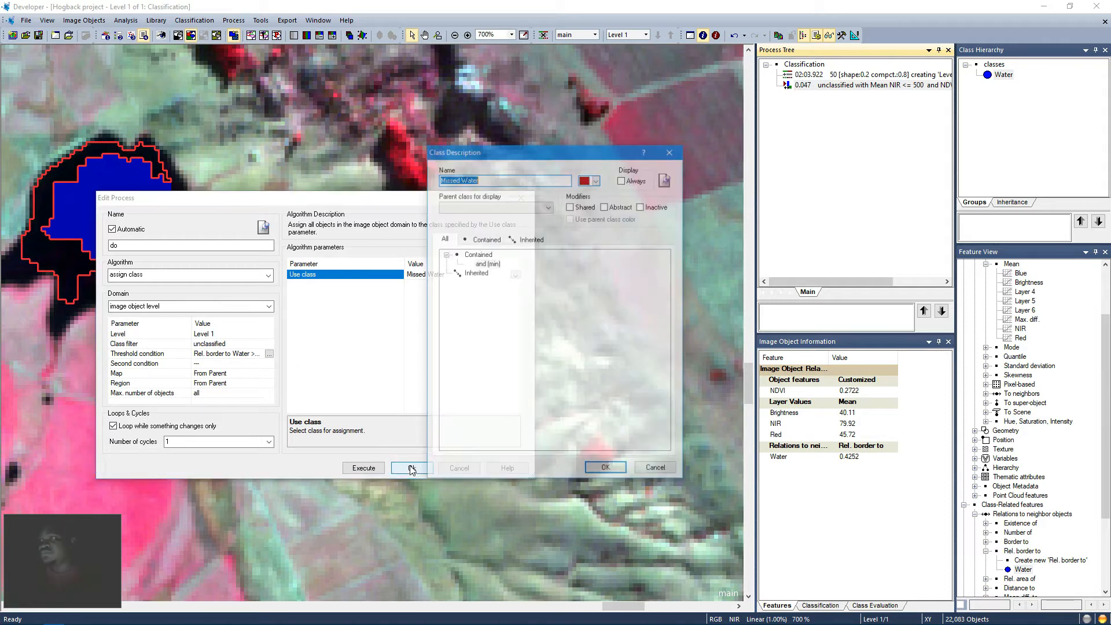
click(597, 179)
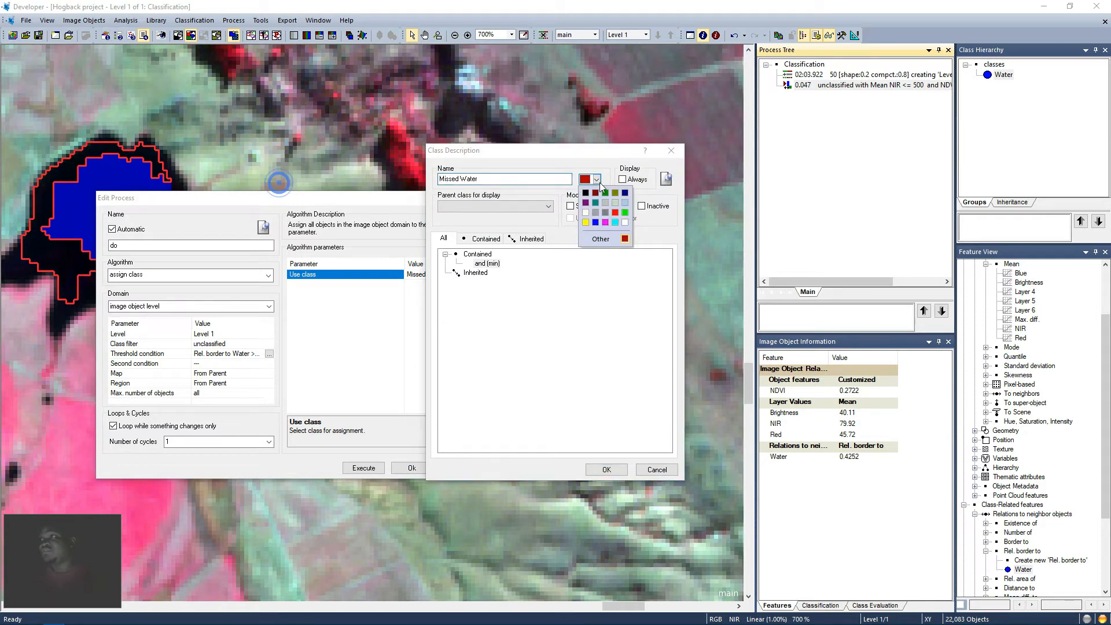
click(598, 216)
click(606, 470)
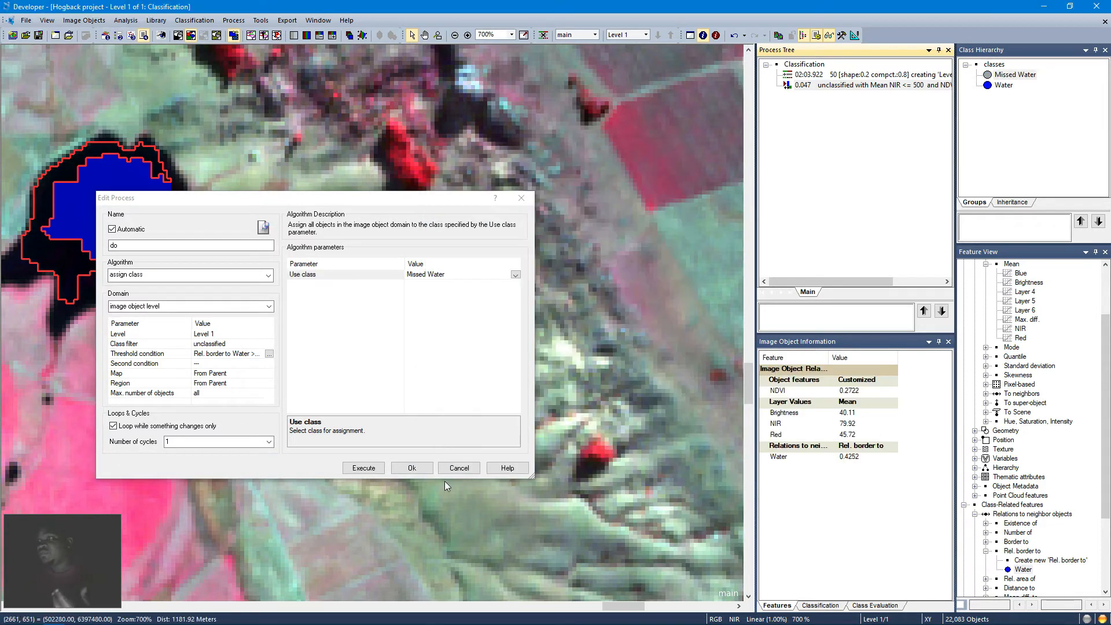
click(370, 471)
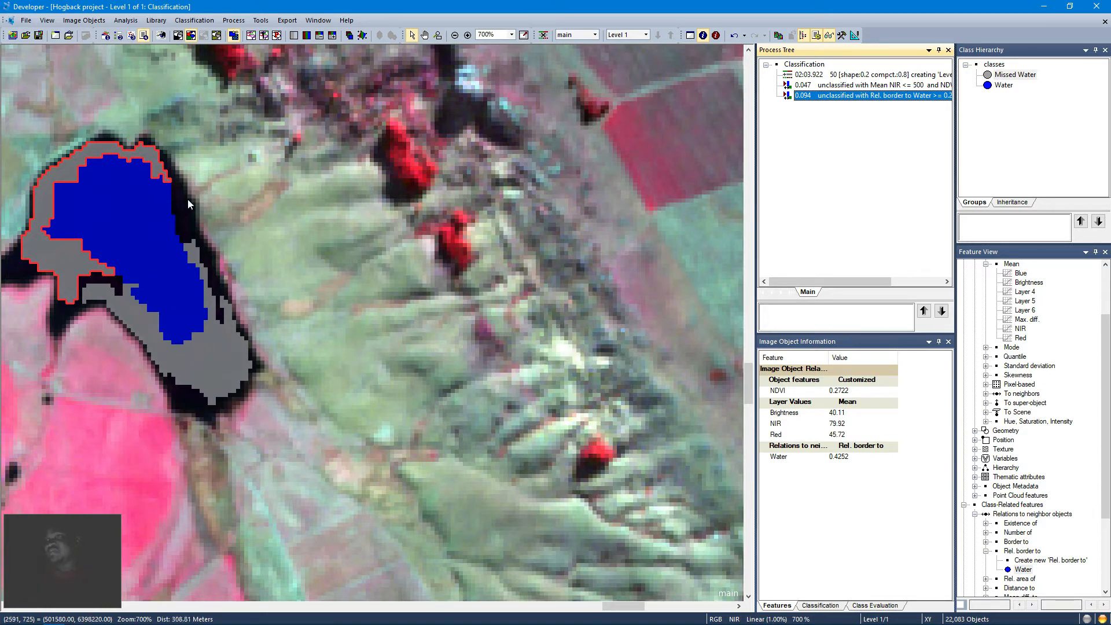
Step: Inspect the relative border to Water values of the Missed Water and remaining unclassified objects around the lake
click(205, 222)
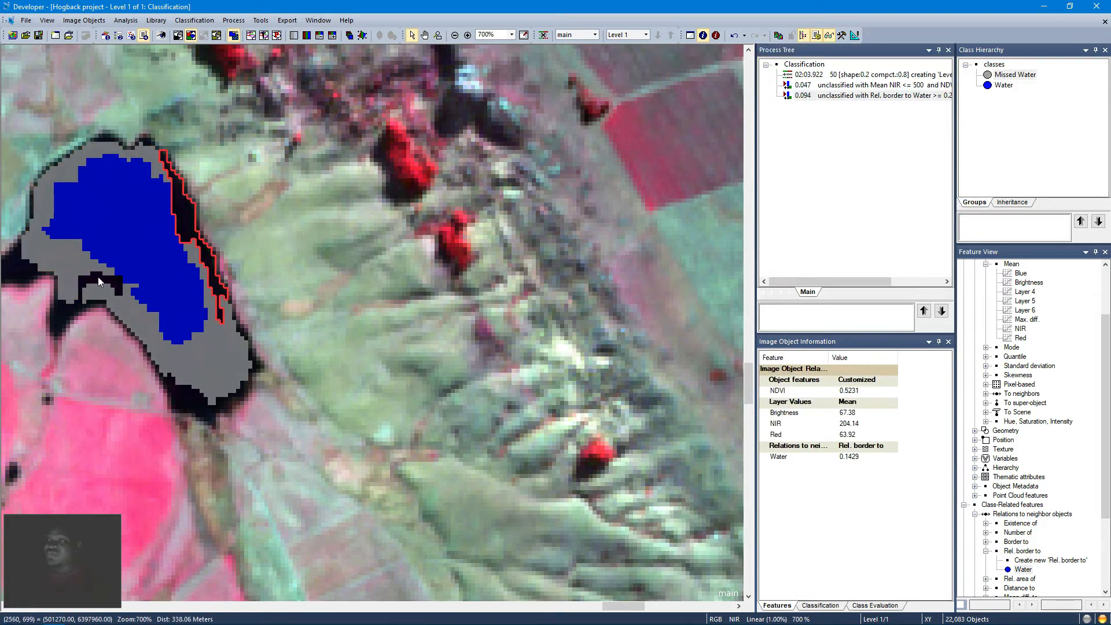
click(128, 316)
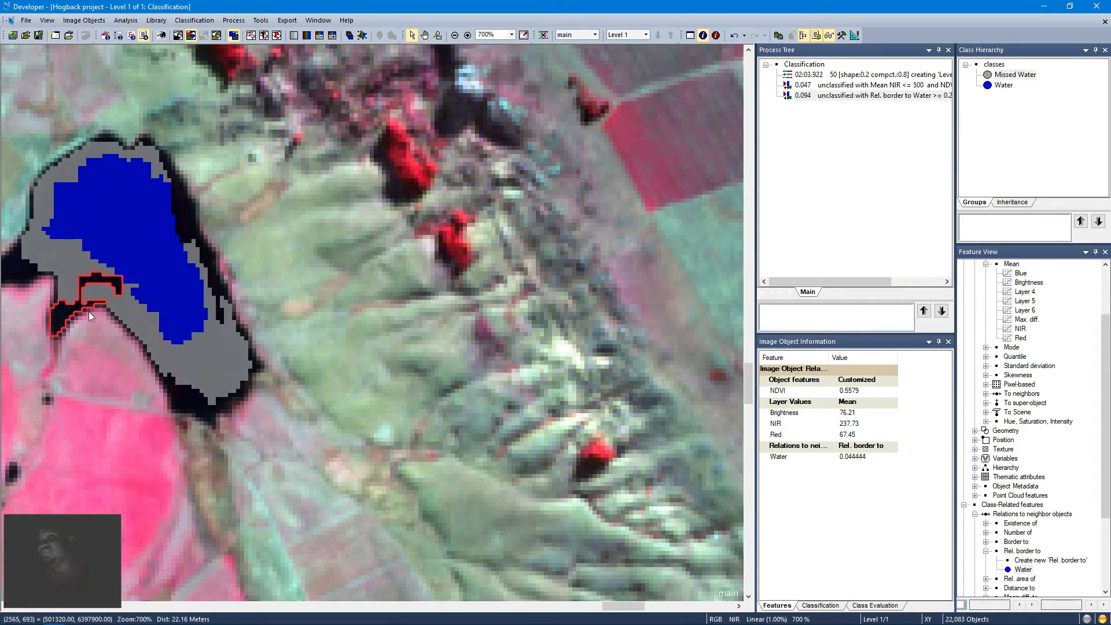
click(84, 282)
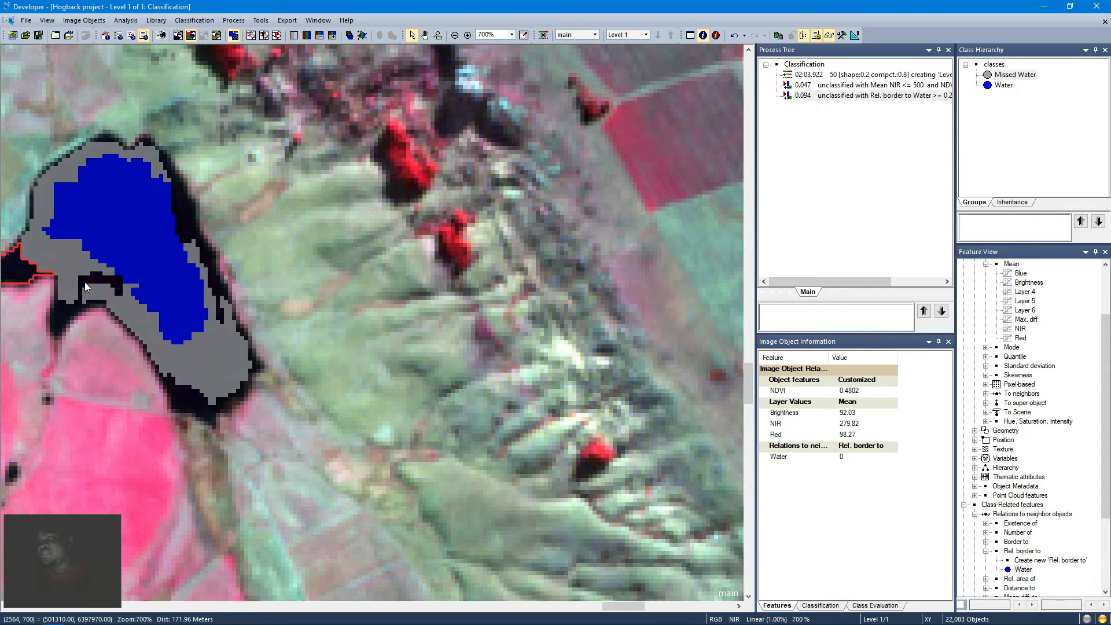
click(168, 320)
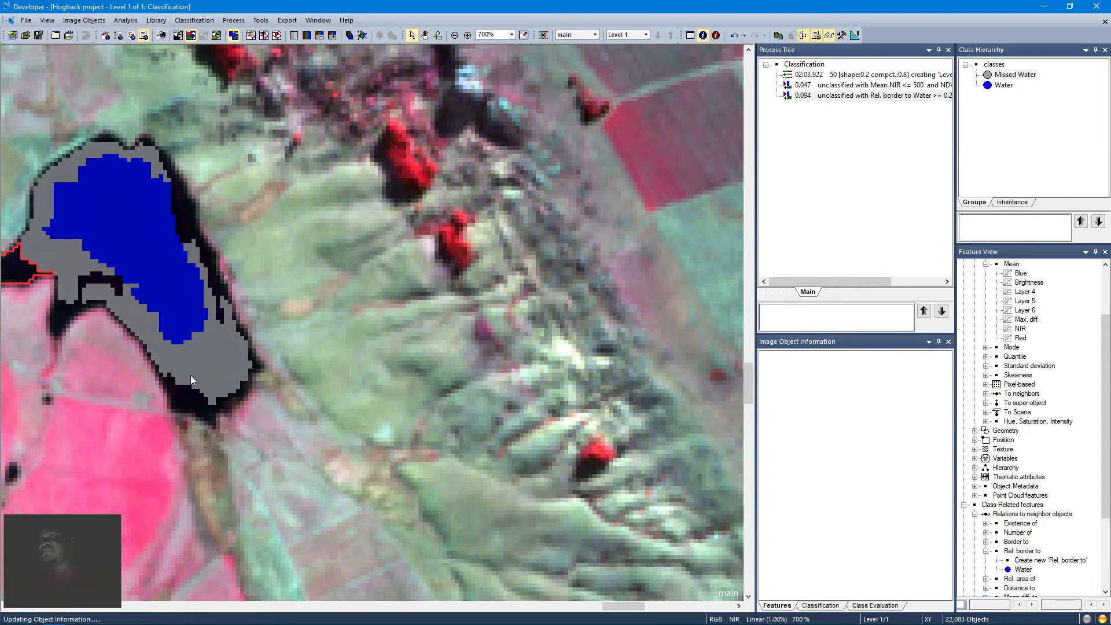
click(192, 397)
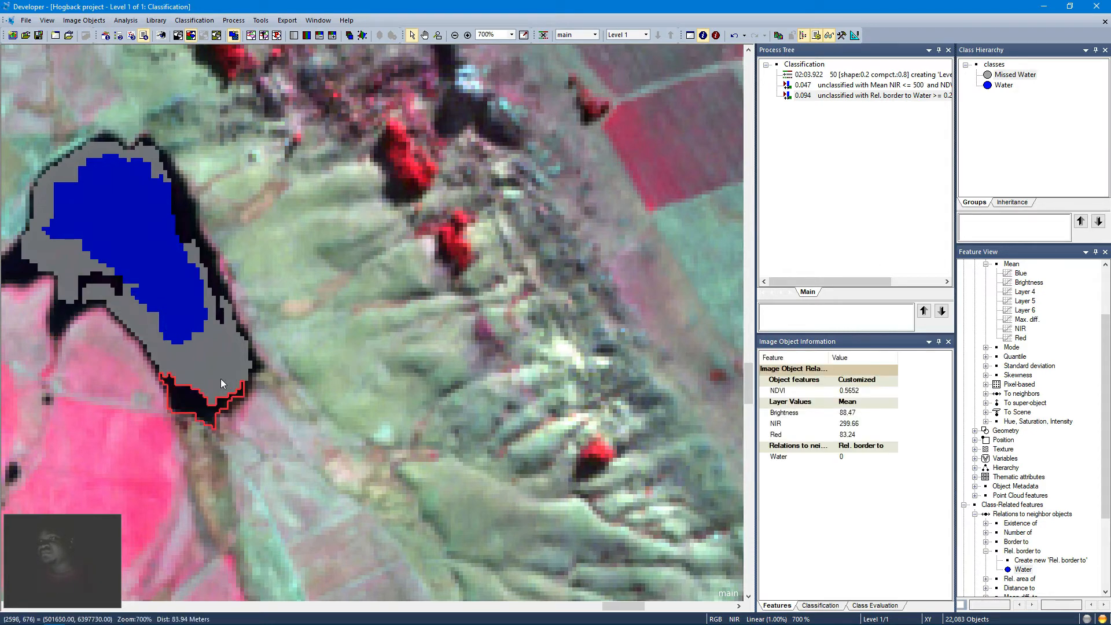
mouse_move(220, 379)
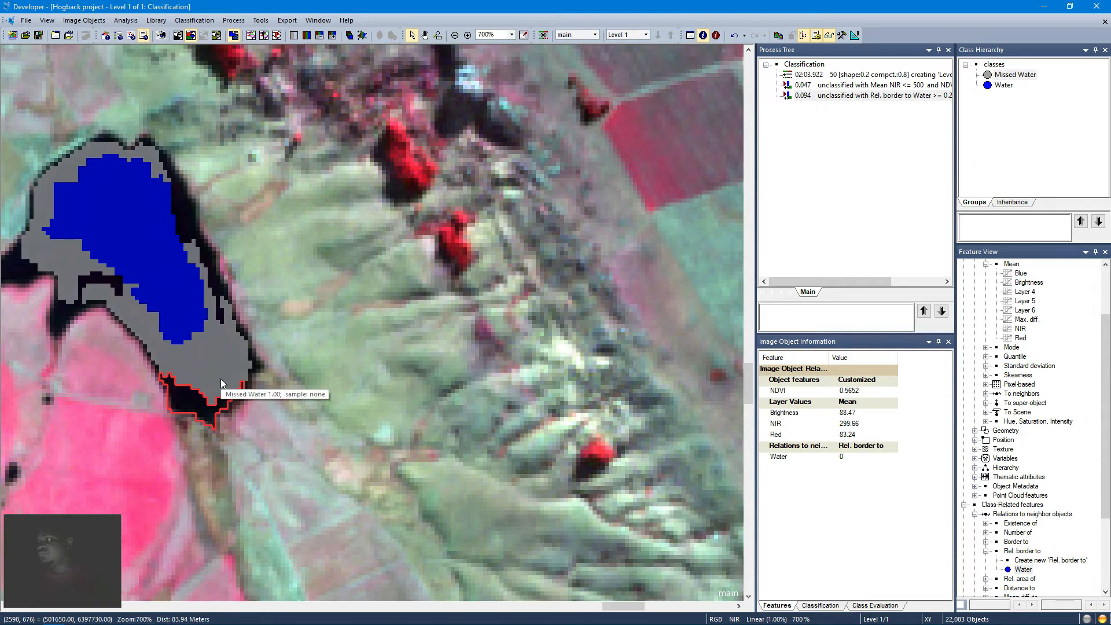
click(179, 228)
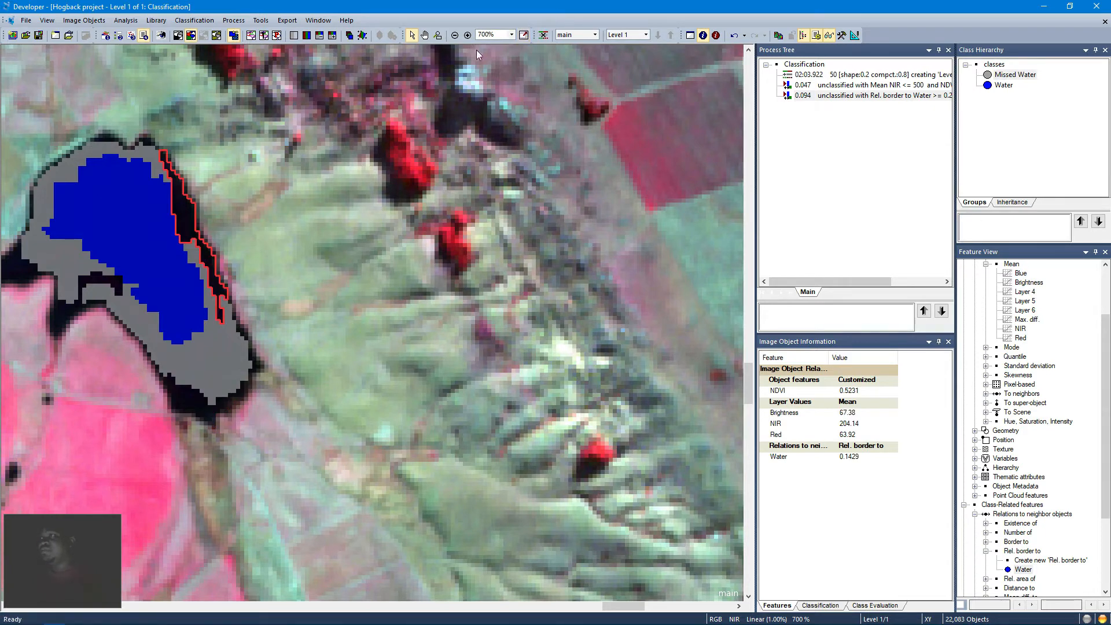
Step: Zoom out to the whole scene, then zoom in on the lake at the western edge of the image
click(524, 36)
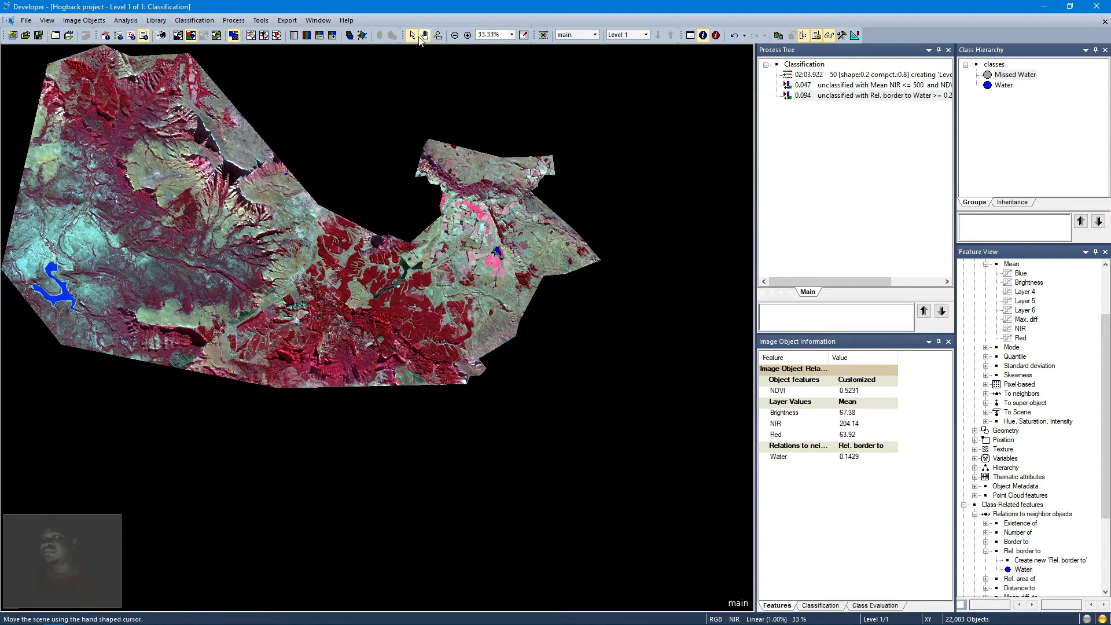
click(438, 36)
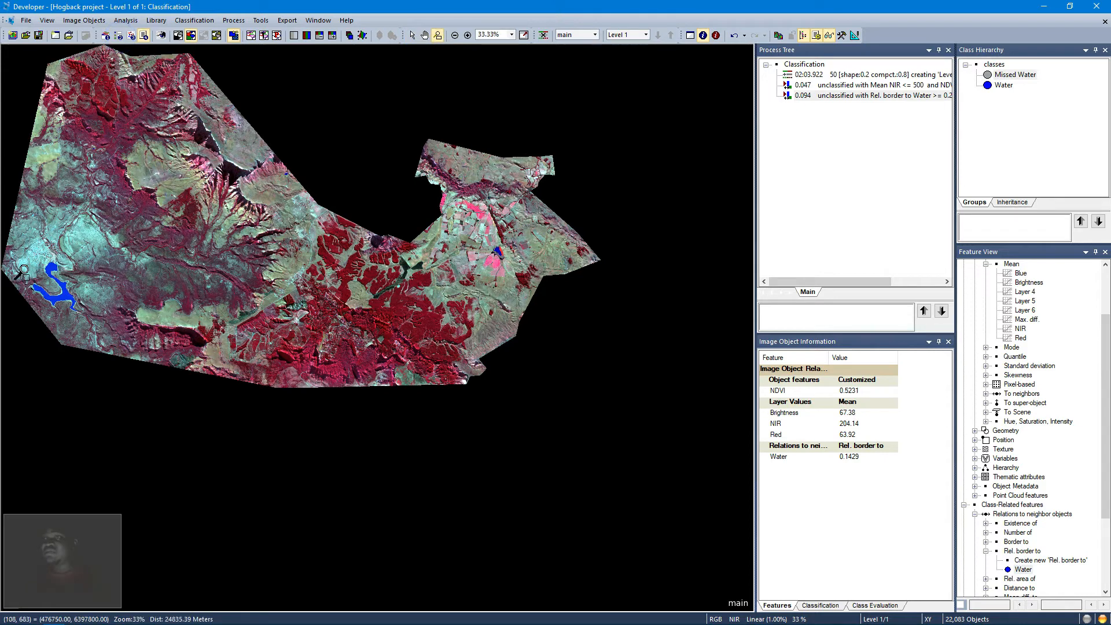
drag(22, 255, 52, 278)
click(73, 311)
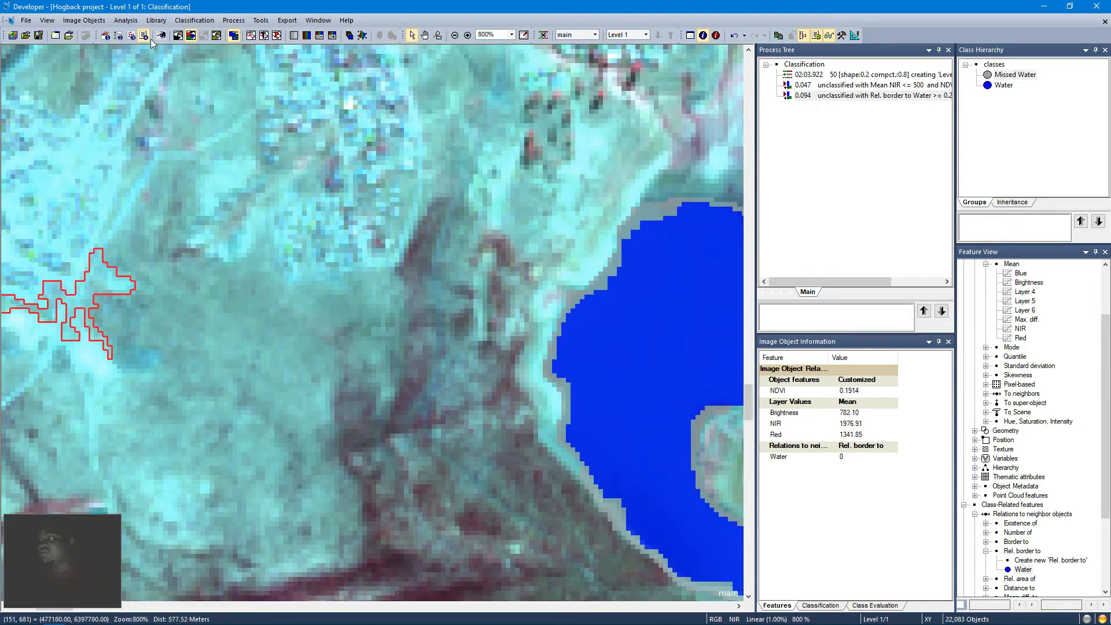
Step: Pan along the lake's shoreline to examine the unclassified and Missed Water objects bordering the Water class
click(425, 35)
drag(538, 324, 347, 243)
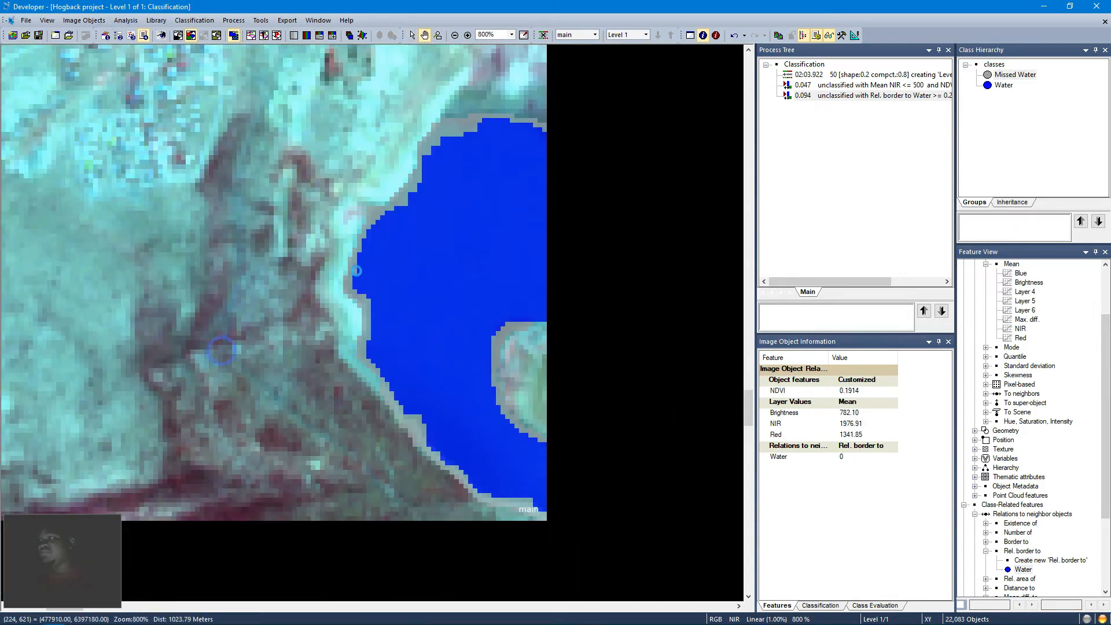
drag(513, 356, 414, 276)
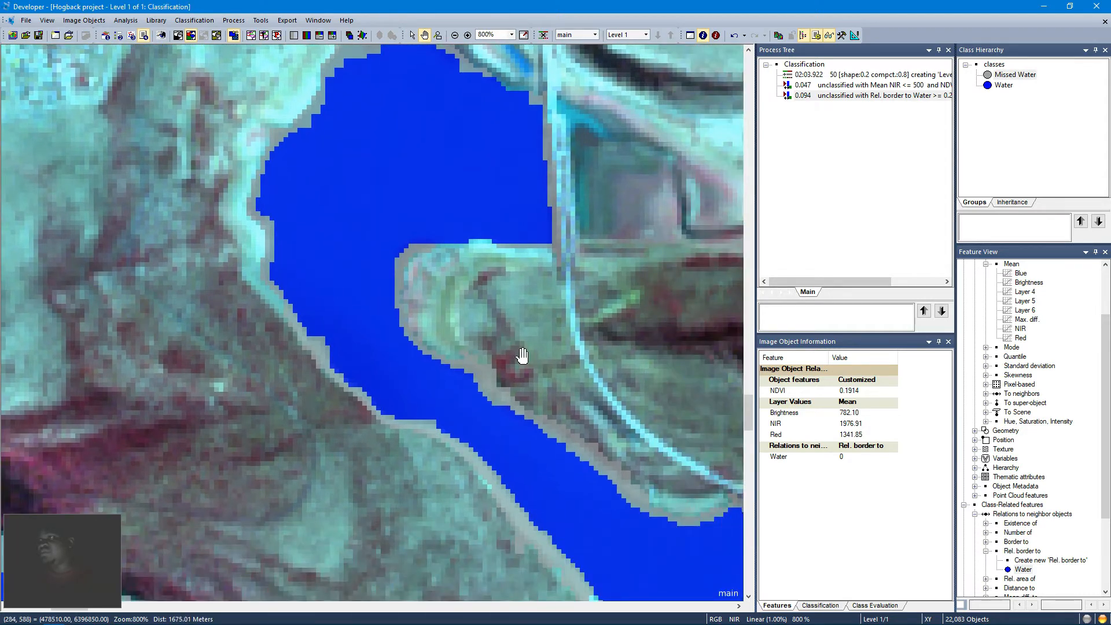
drag(521, 301, 447, 149)
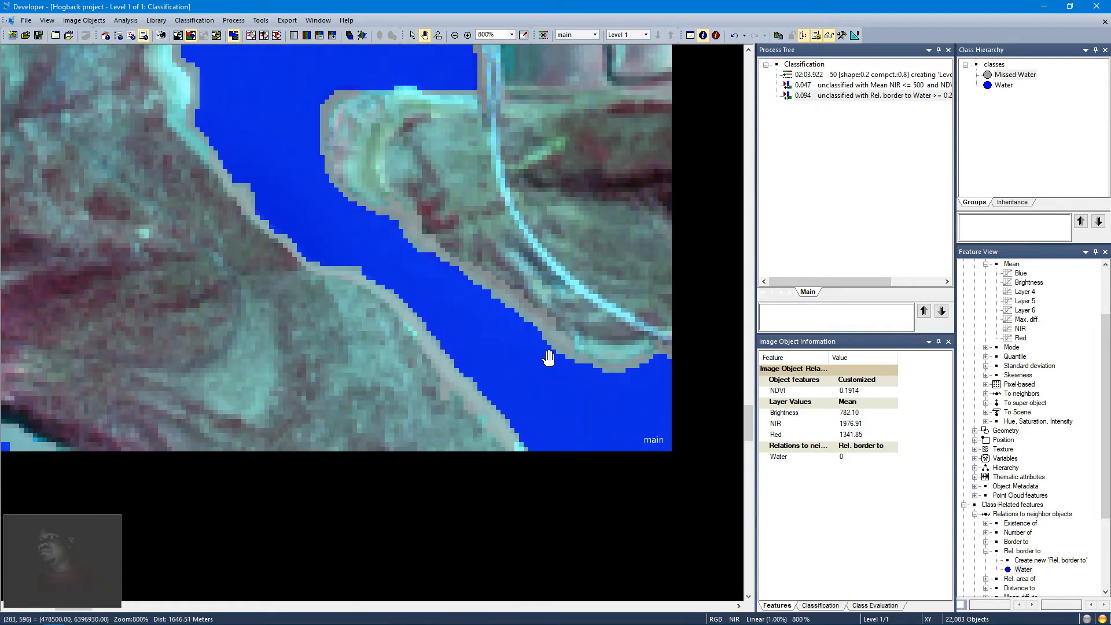
drag(590, 447, 491, 298)
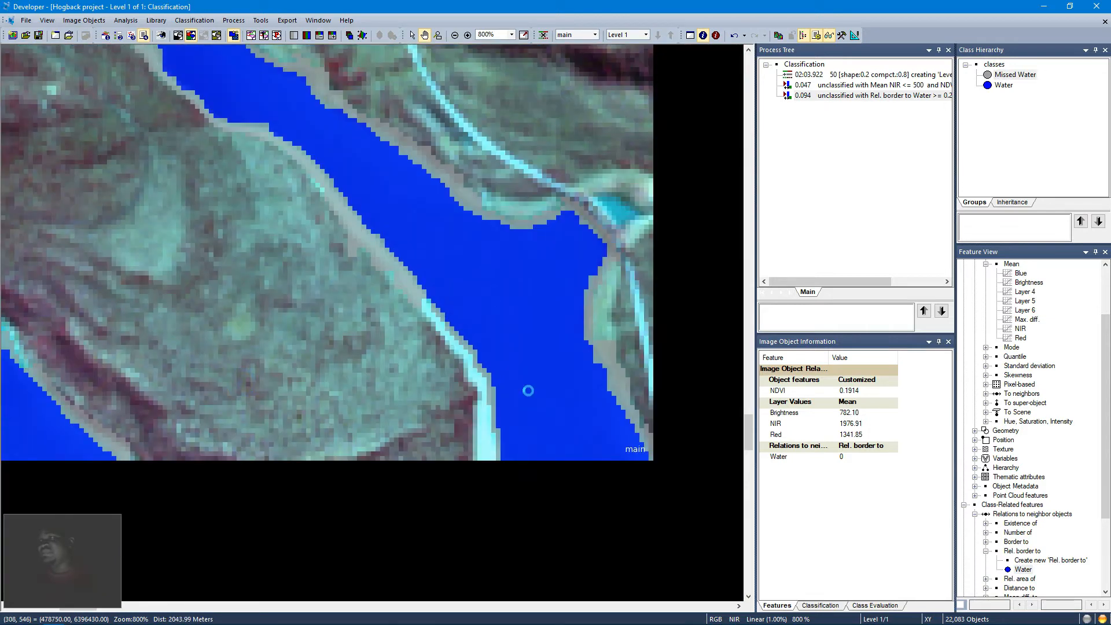
drag(533, 410, 398, 289)
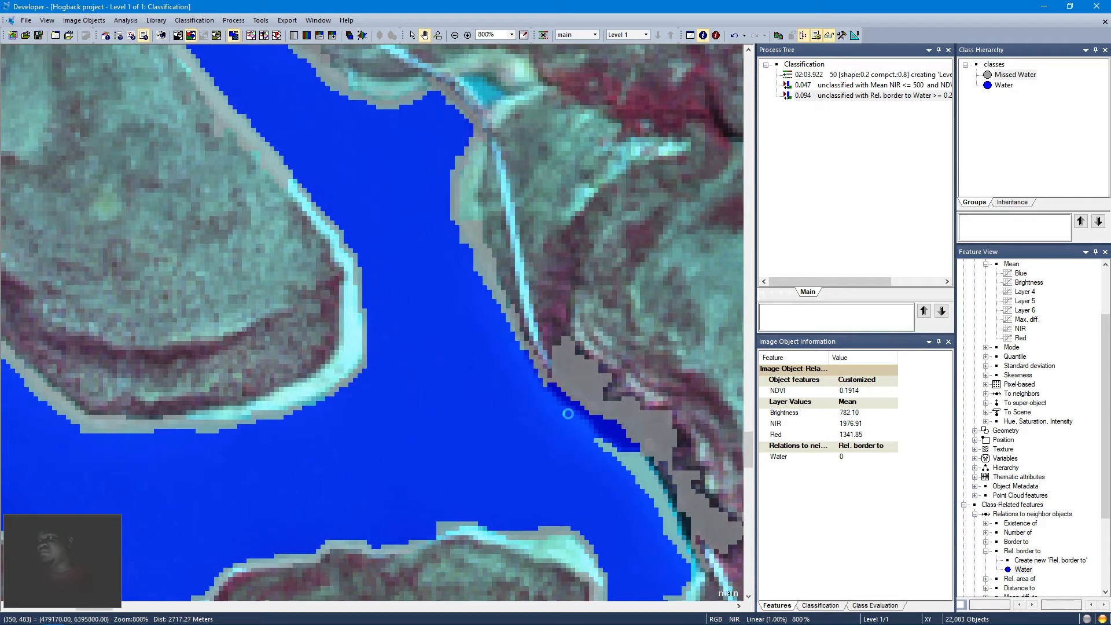
drag(565, 411, 371, 263)
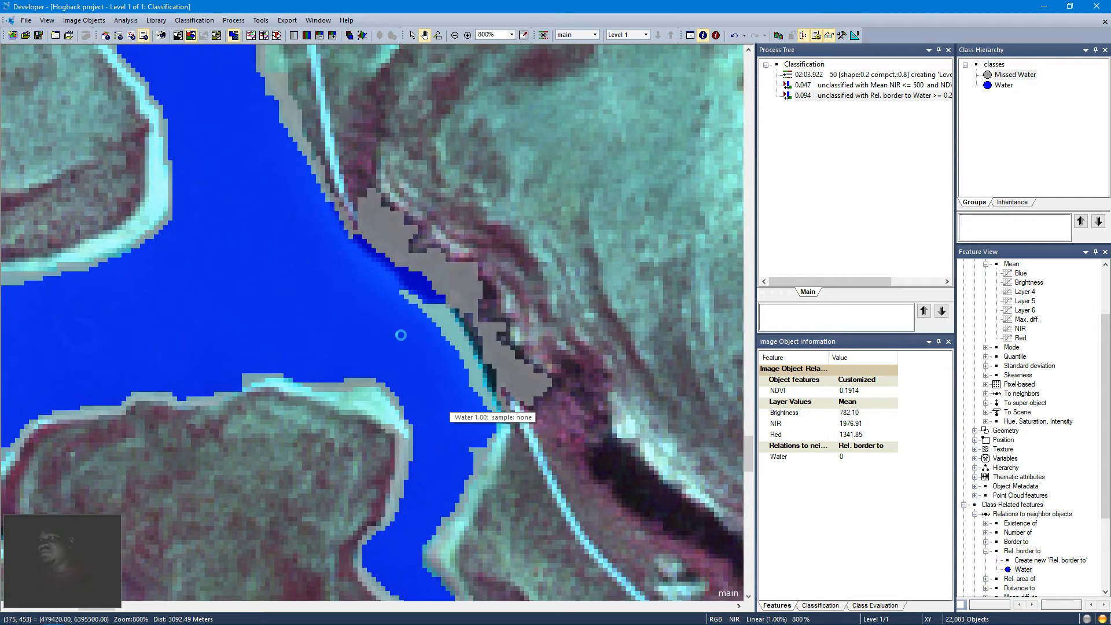
drag(450, 402, 401, 335)
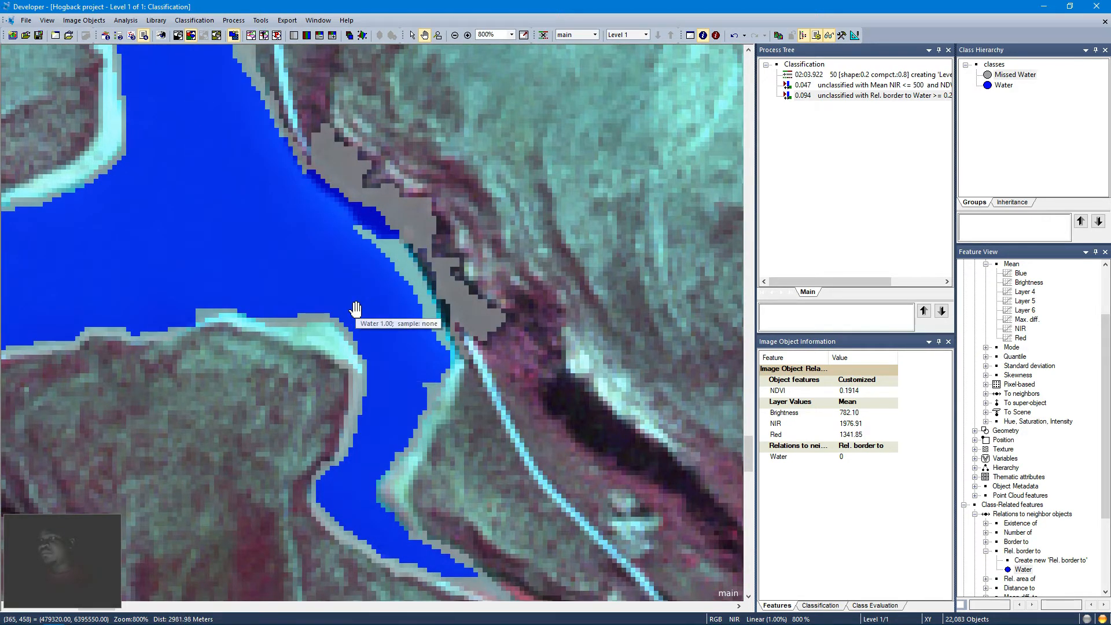
drag(356, 309, 453, 334)
drag(287, 310, 434, 249)
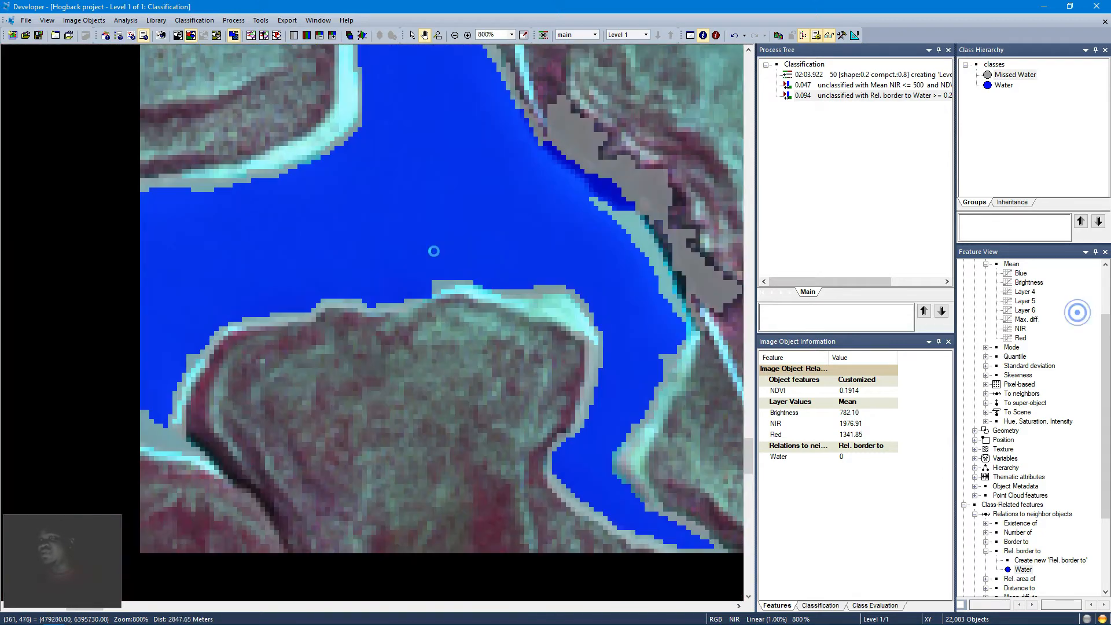
drag(258, 275, 427, 339)
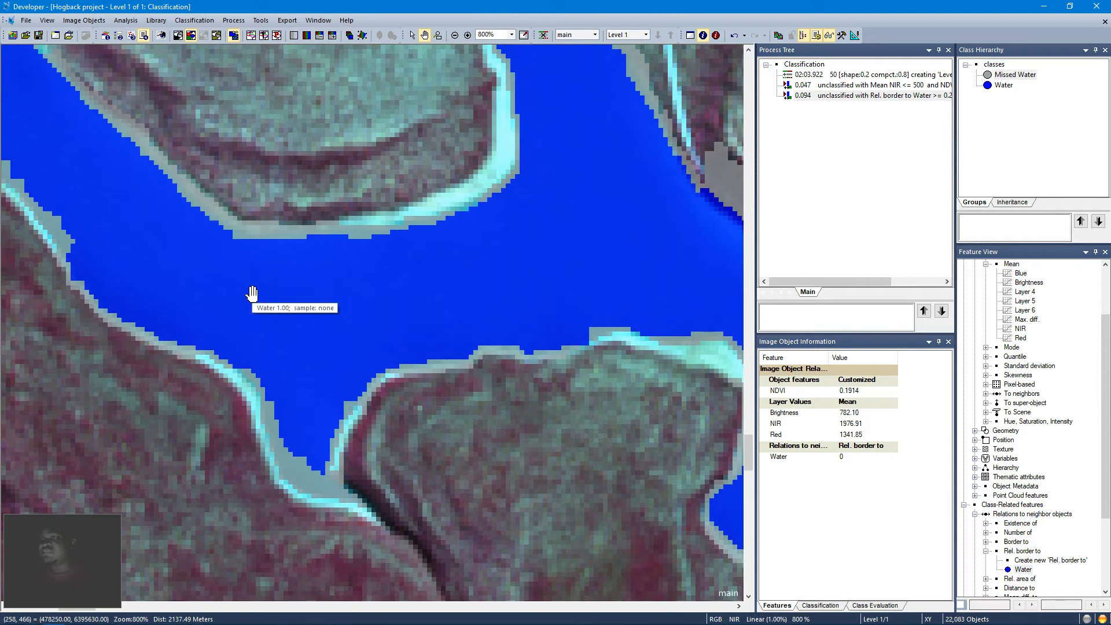
drag(490, 347, 376, 340)
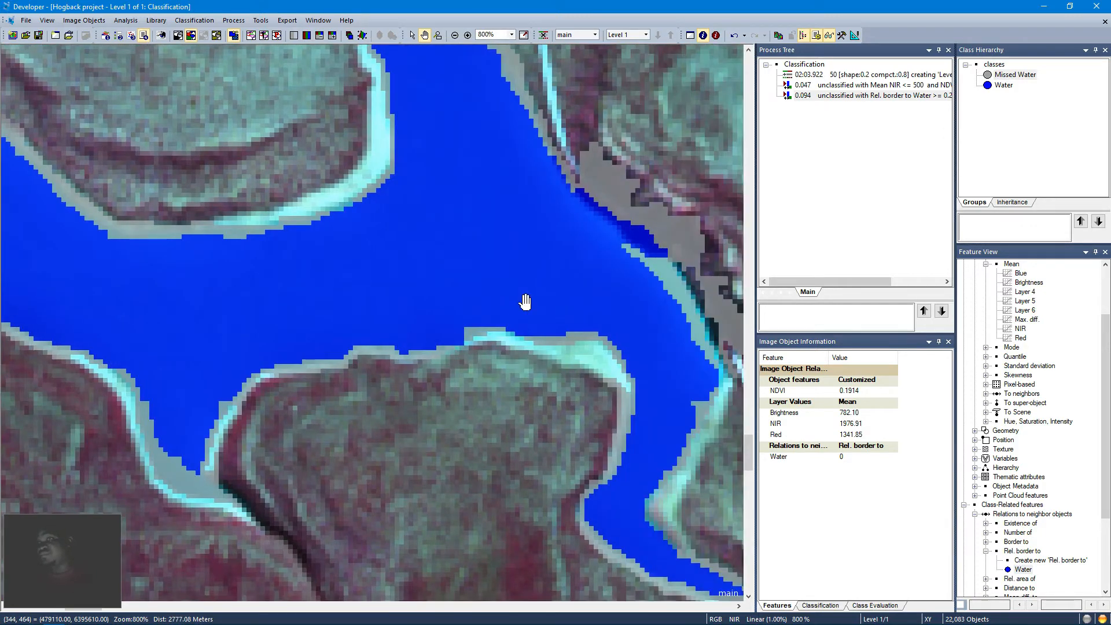
drag(478, 312, 434, 318)
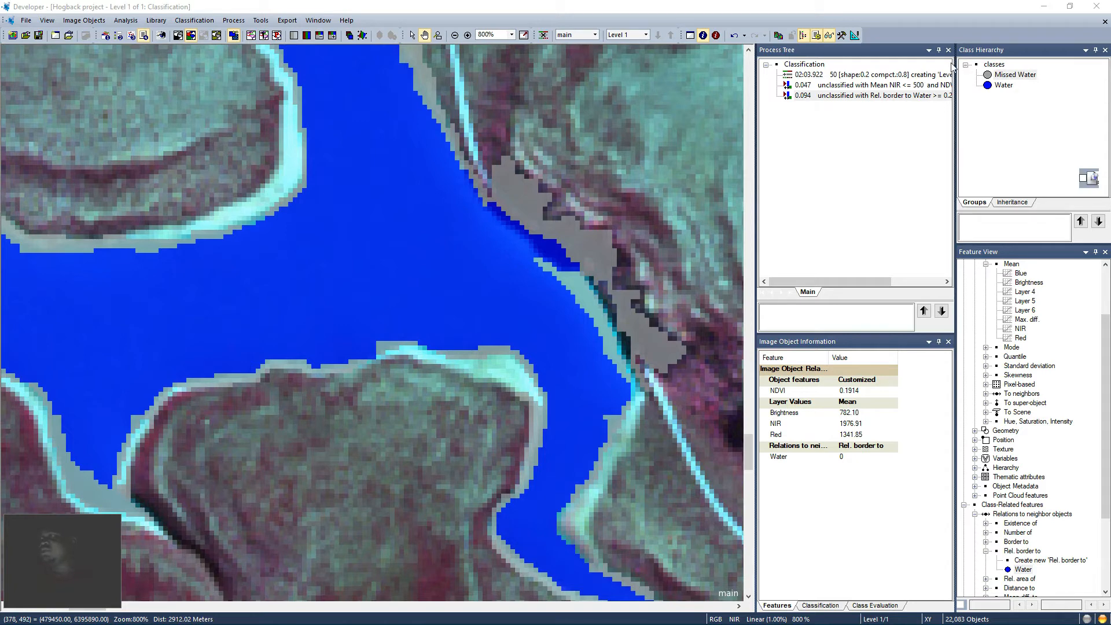
Step: Edit the Missed Water process, set its threshold to Rel. border to Water >= 0.3, and execute it
click(847, 102)
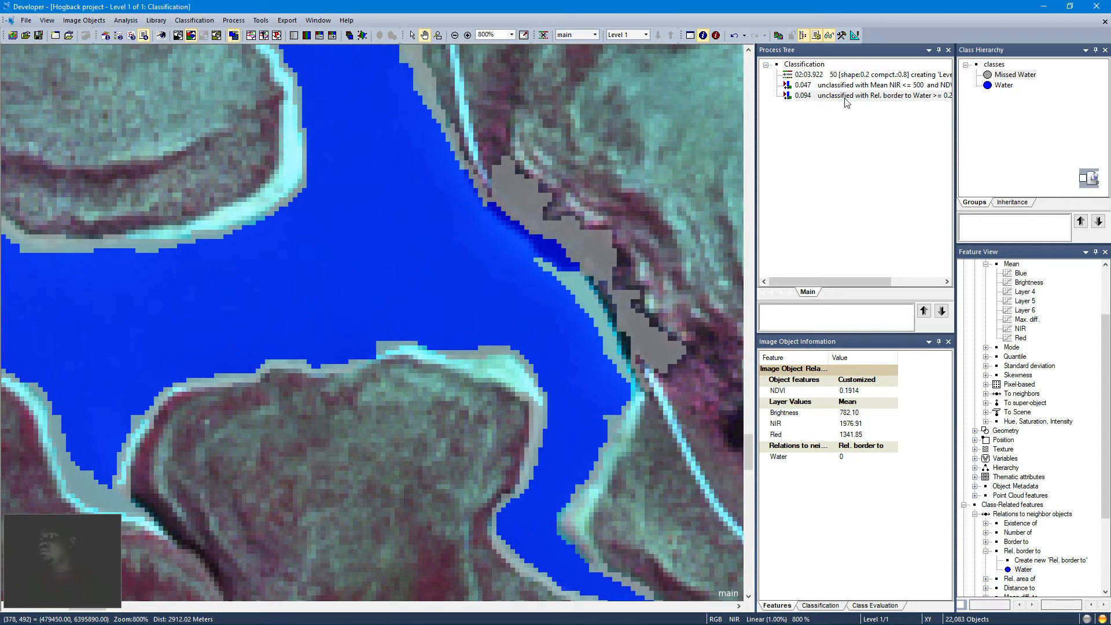
right_click(845, 100)
click(867, 105)
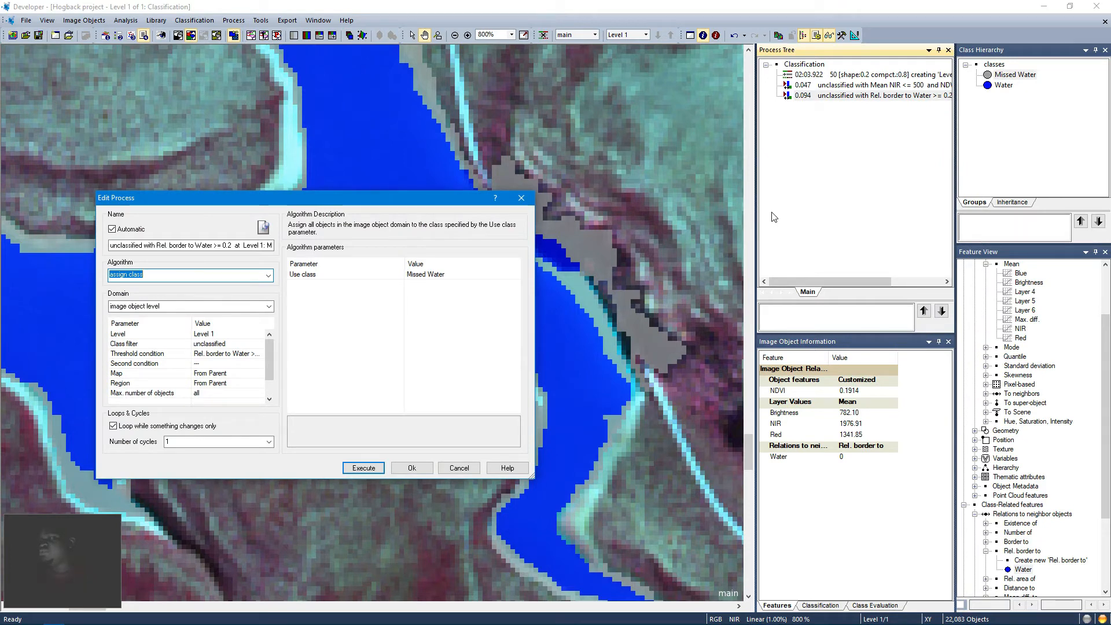
click(243, 351)
click(259, 354)
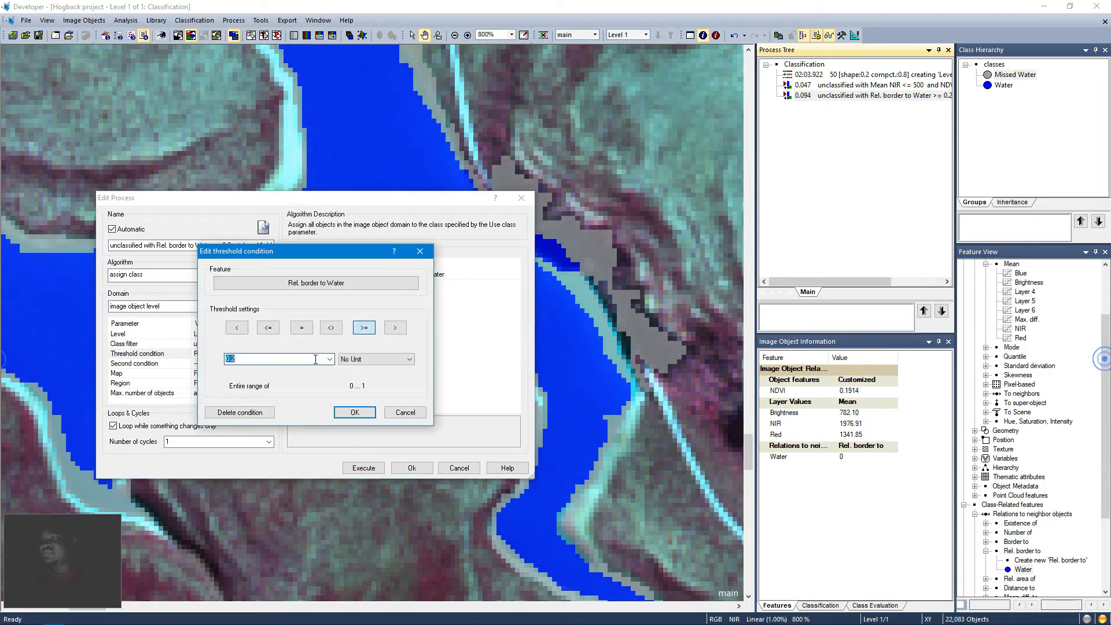
text(0.3)
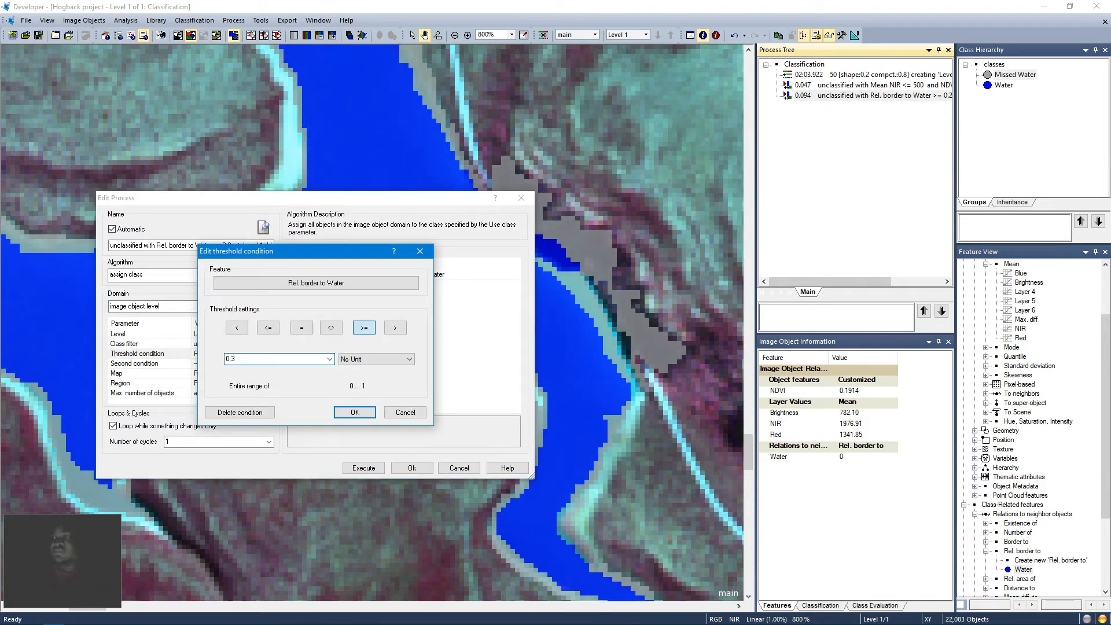
click(350, 413)
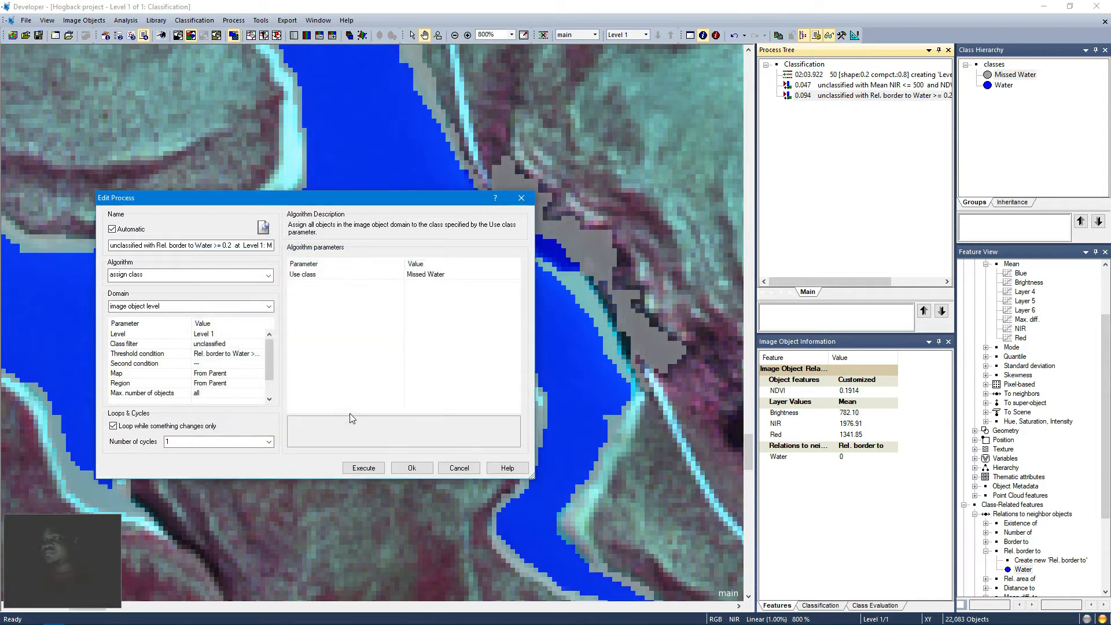
click(365, 467)
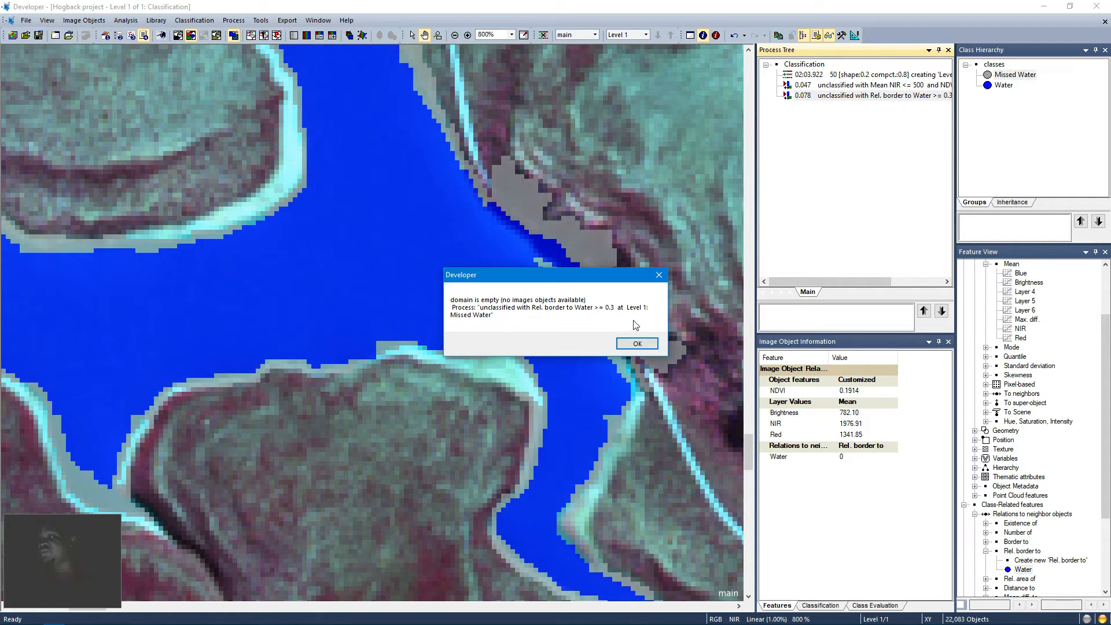
click(638, 343)
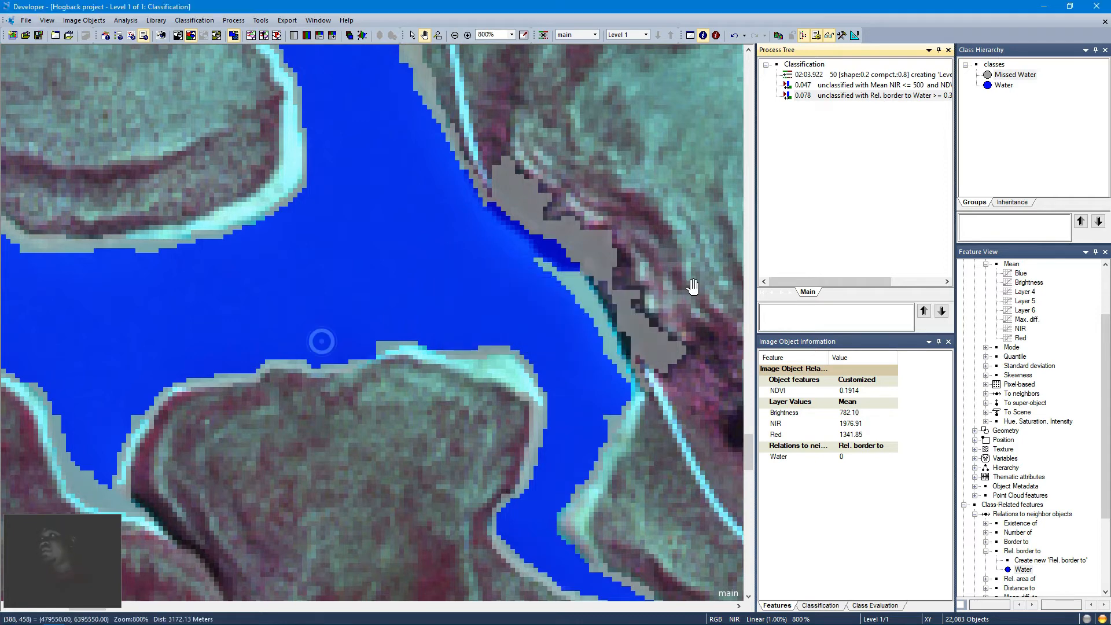
Step: Append a new process after it and set its algorithm to remove classification
right_click(823, 124)
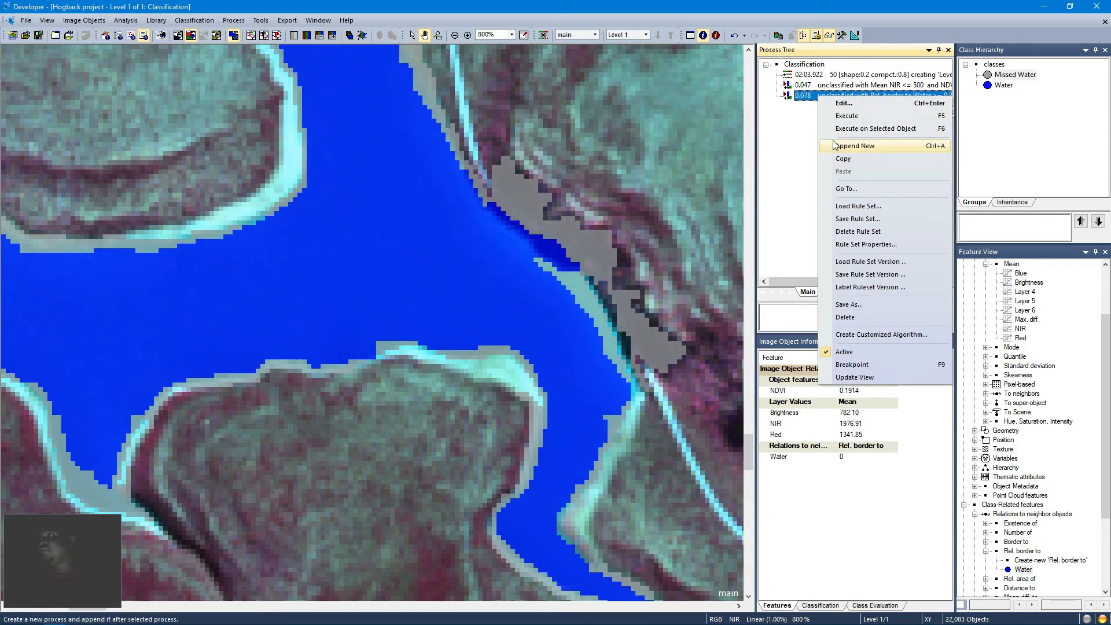
click(826, 147)
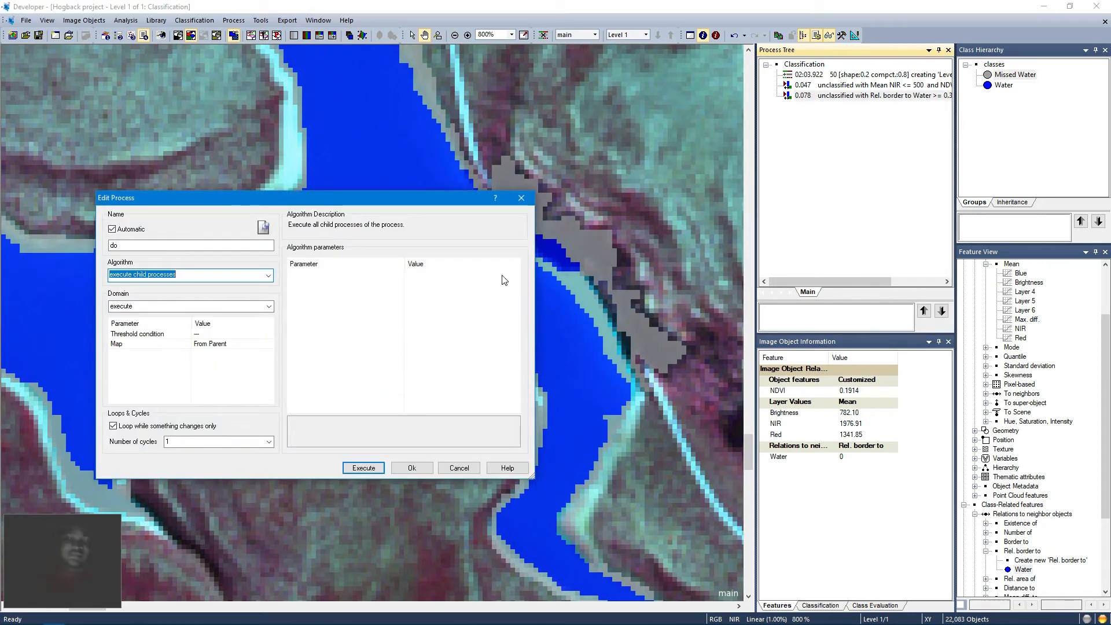
text(de)
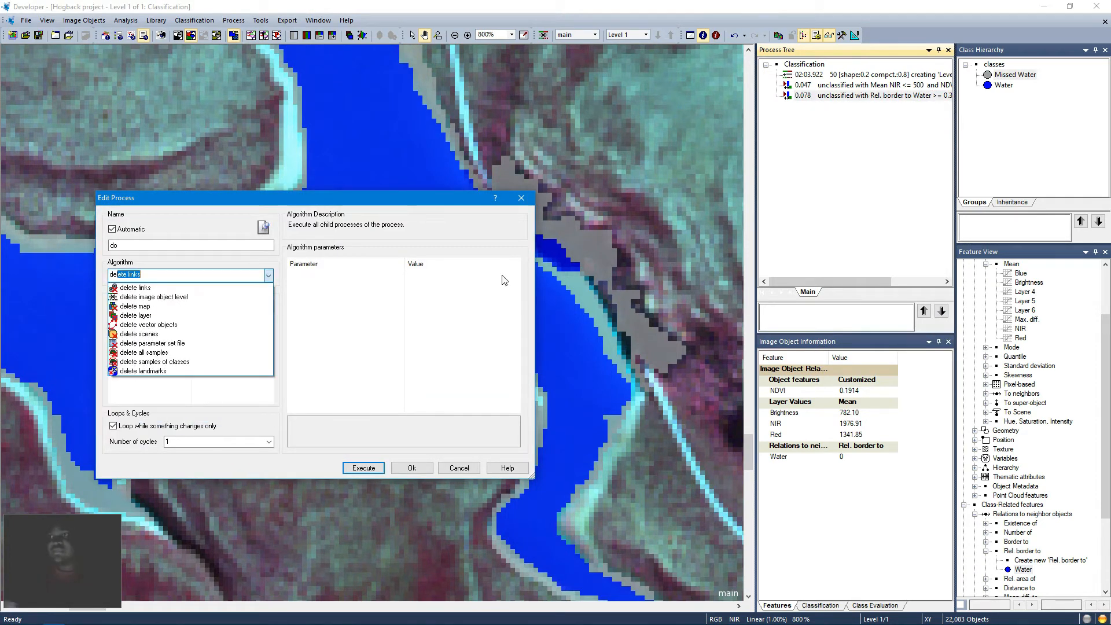
key(BackSpace)
key(BackSpace)
key(BackSpace)
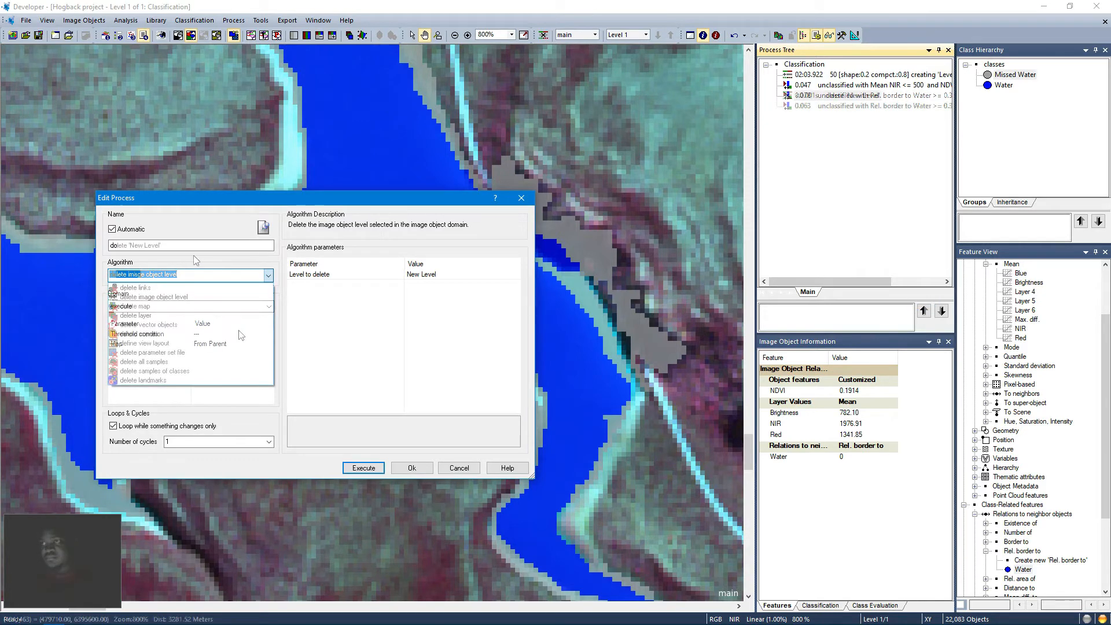
key(BackSpace)
key(BackSpace)
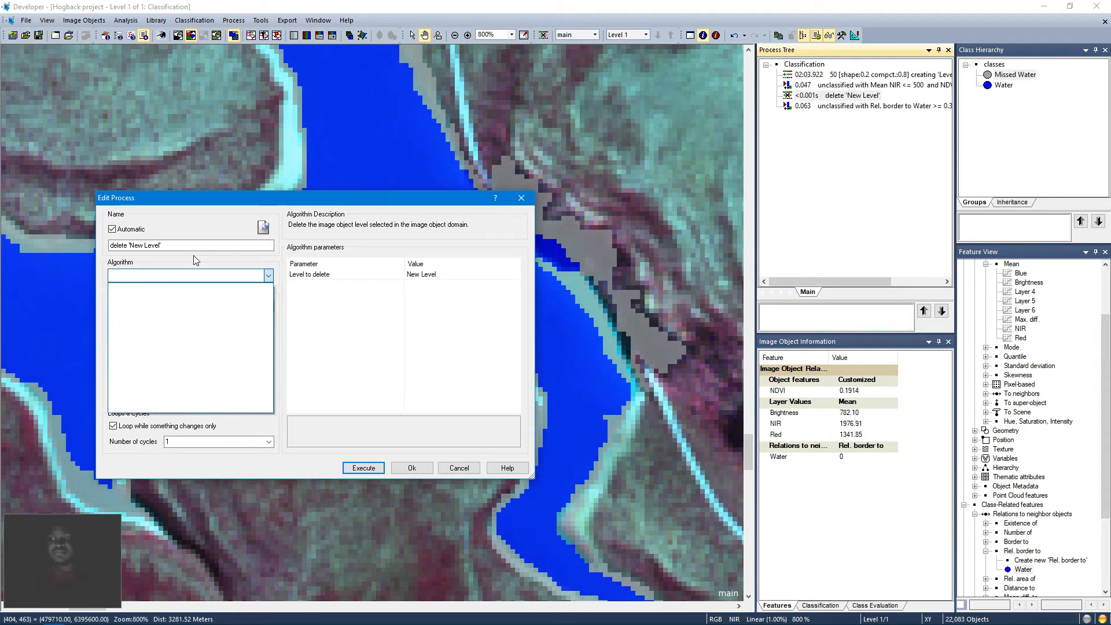
text(rem)
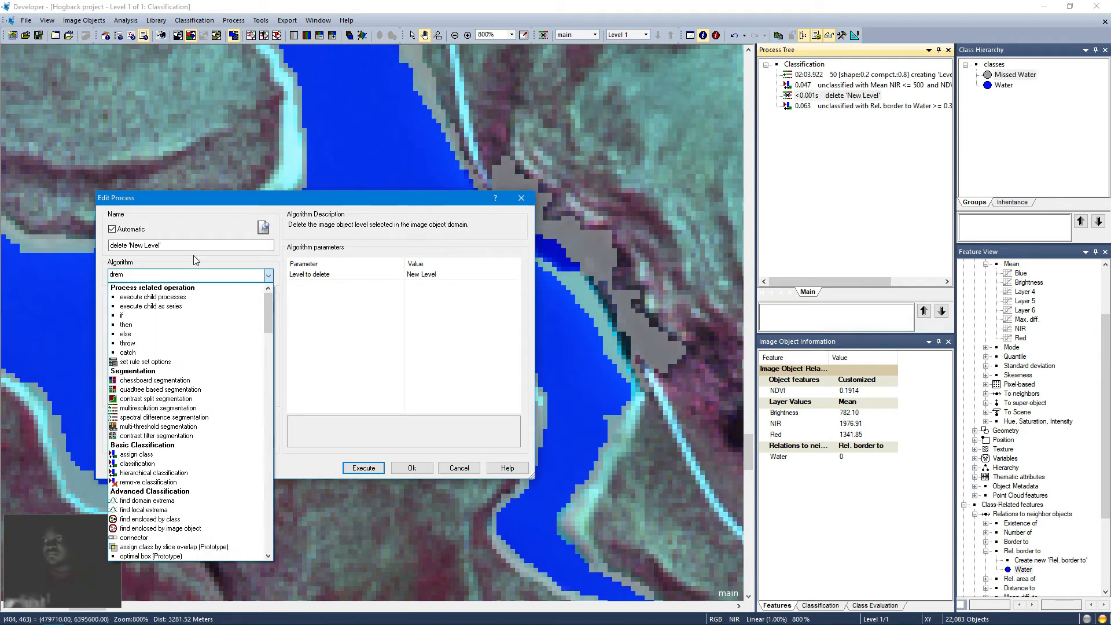
key(BackSpace)
key(BackSpace)
key(BackSpace)
key(BackSpace)
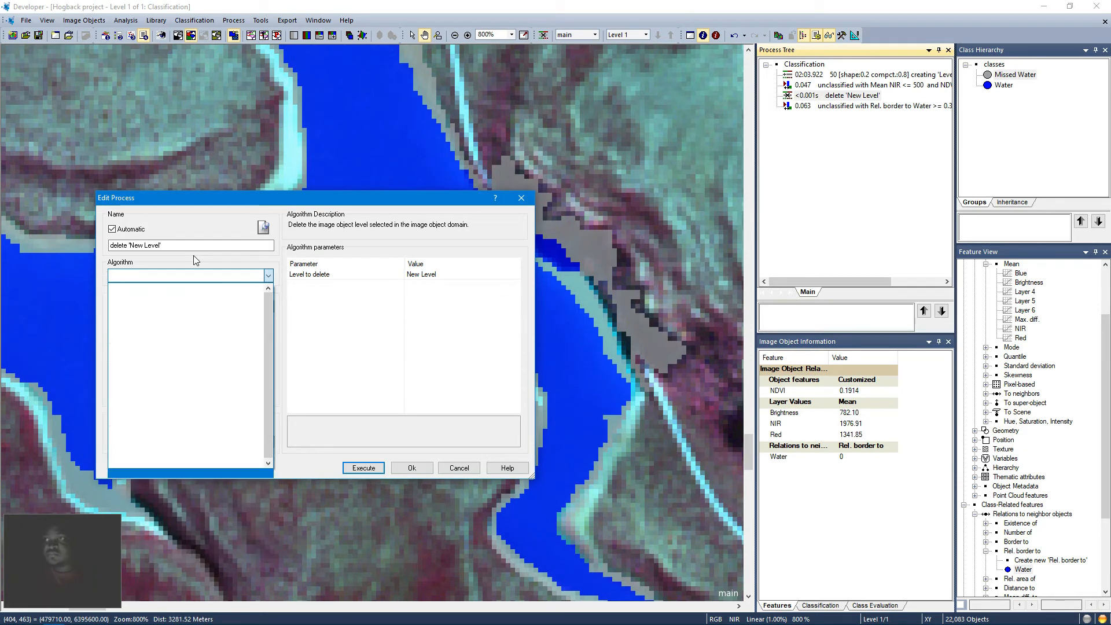
text(rem)
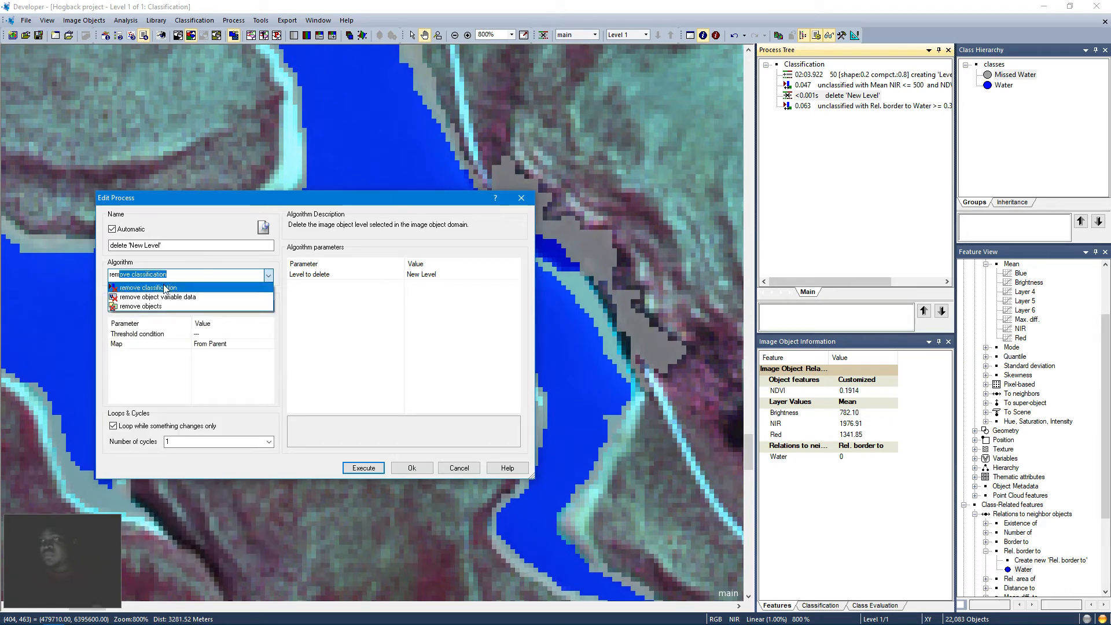
key(BackSpace)
key(BackSpace)
key(BackSpace)
key(BackSpace)
text(rem)
key(Return)
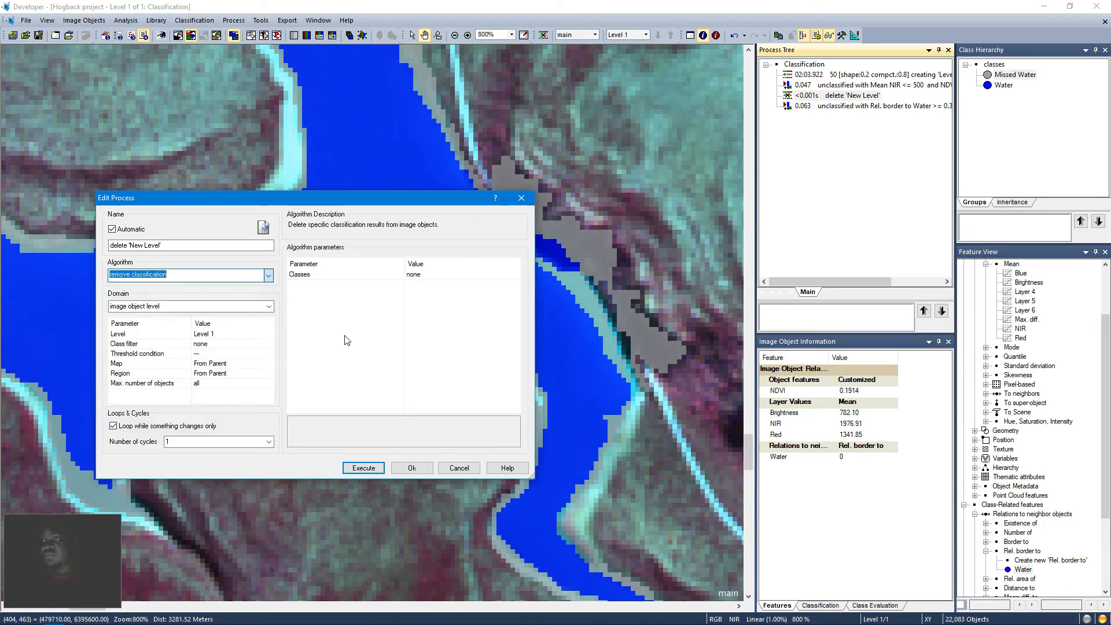
Step: Restrict the new process's class filter to Missed Water
click(248, 344)
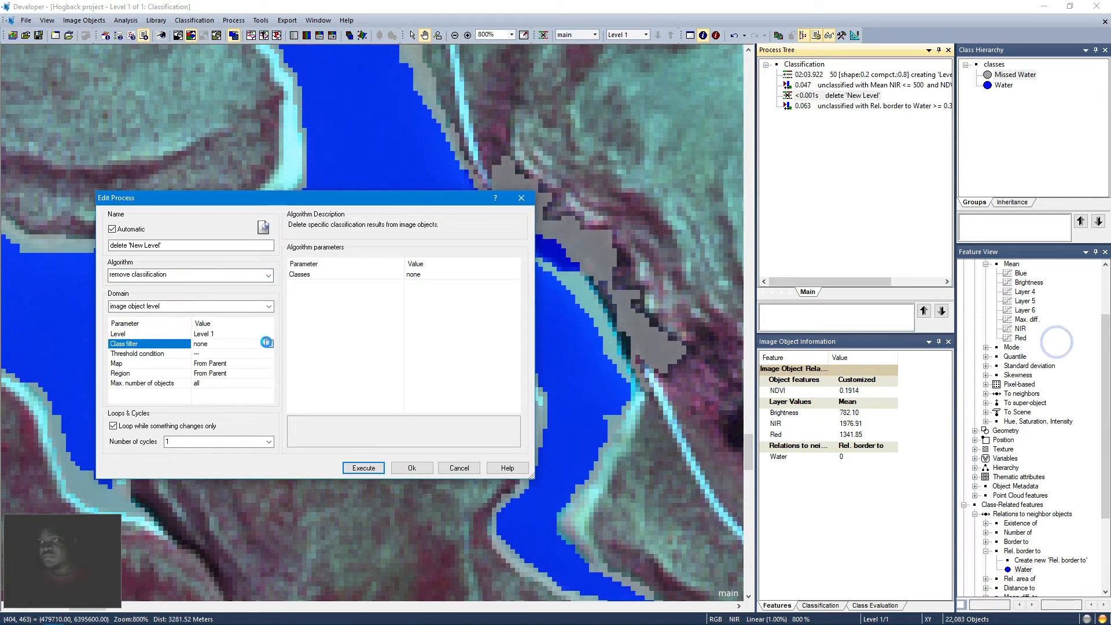
click(269, 343)
click(407, 228)
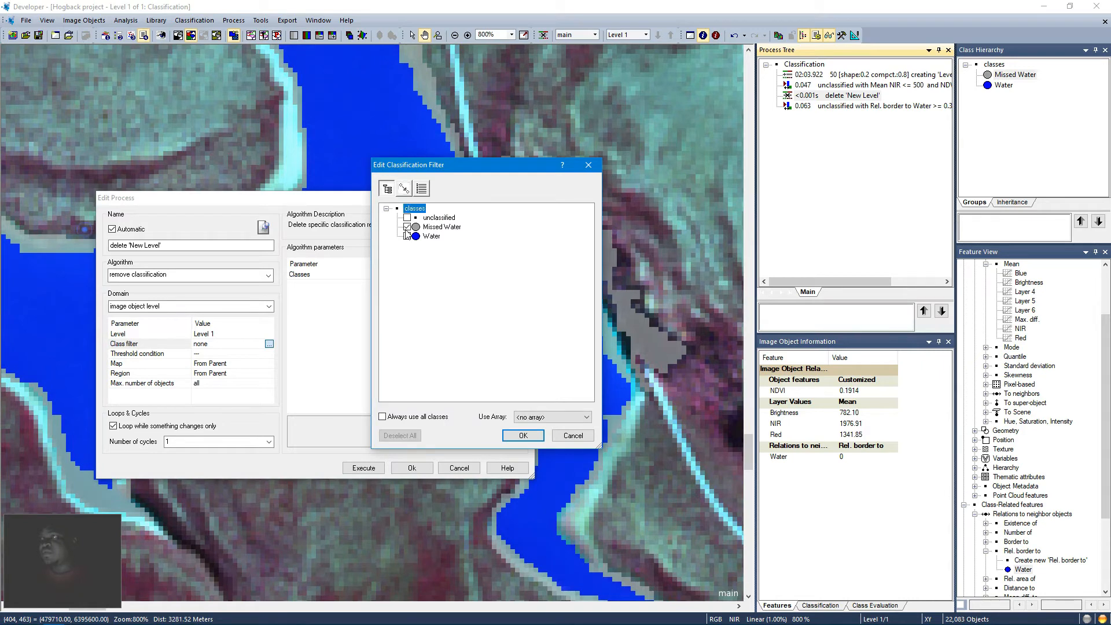
click(523, 435)
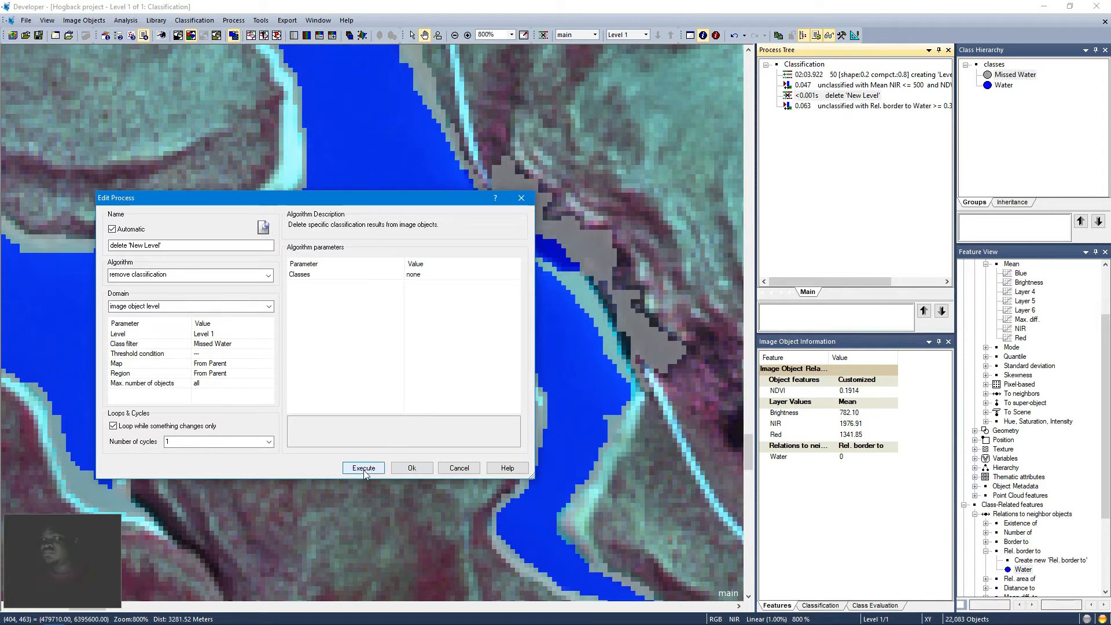
Step: Set the remove classification process's classes to unclassified and execute it
click(459, 276)
click(518, 273)
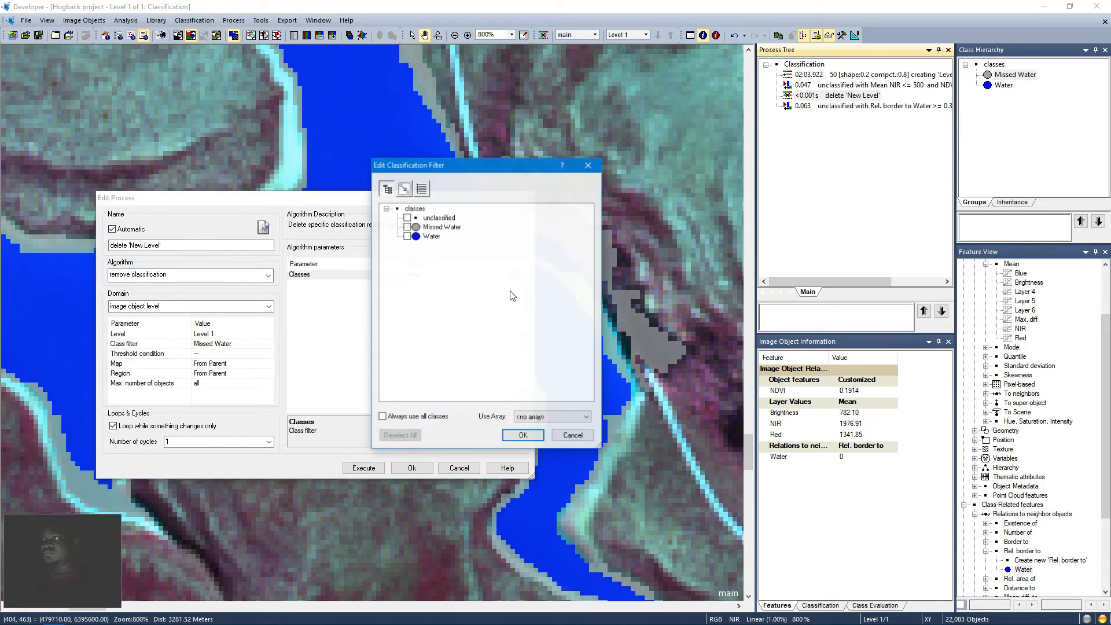
click(407, 218)
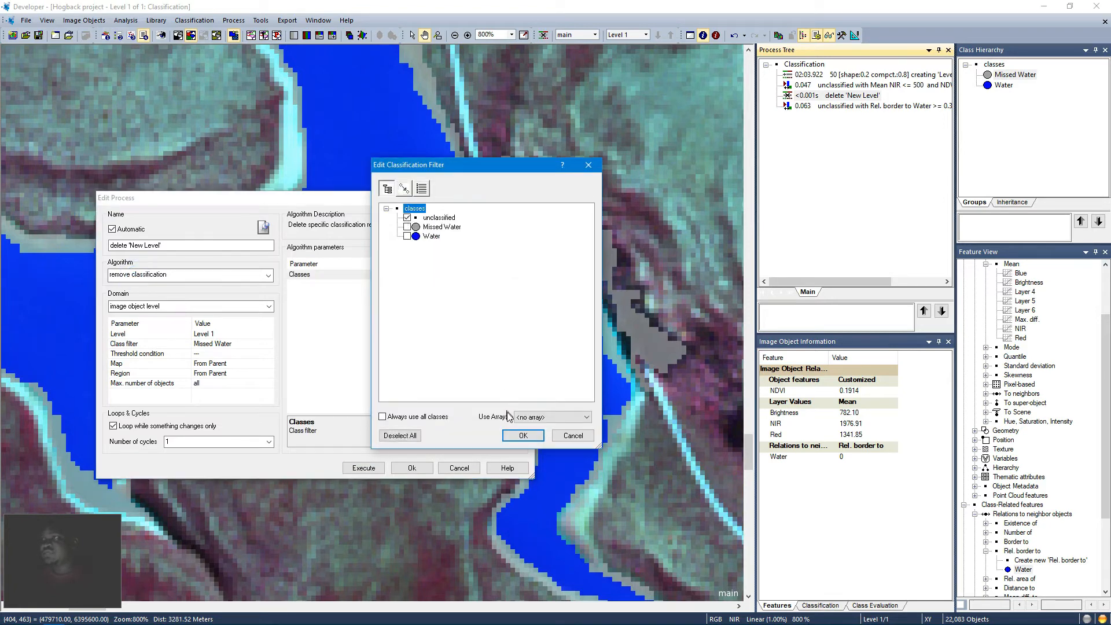
click(523, 435)
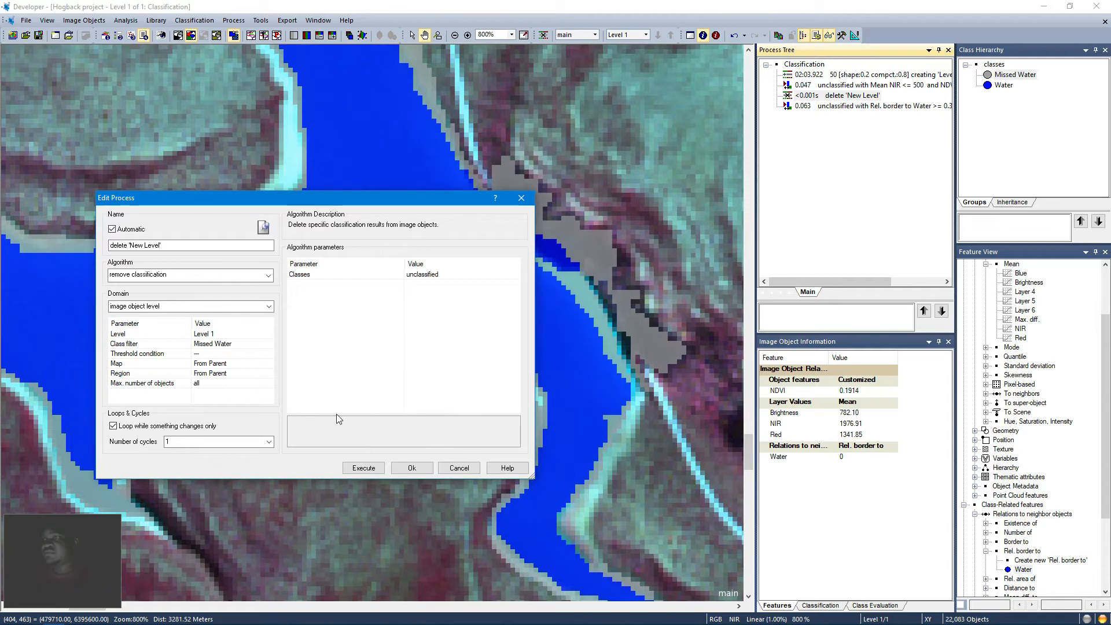
click(376, 469)
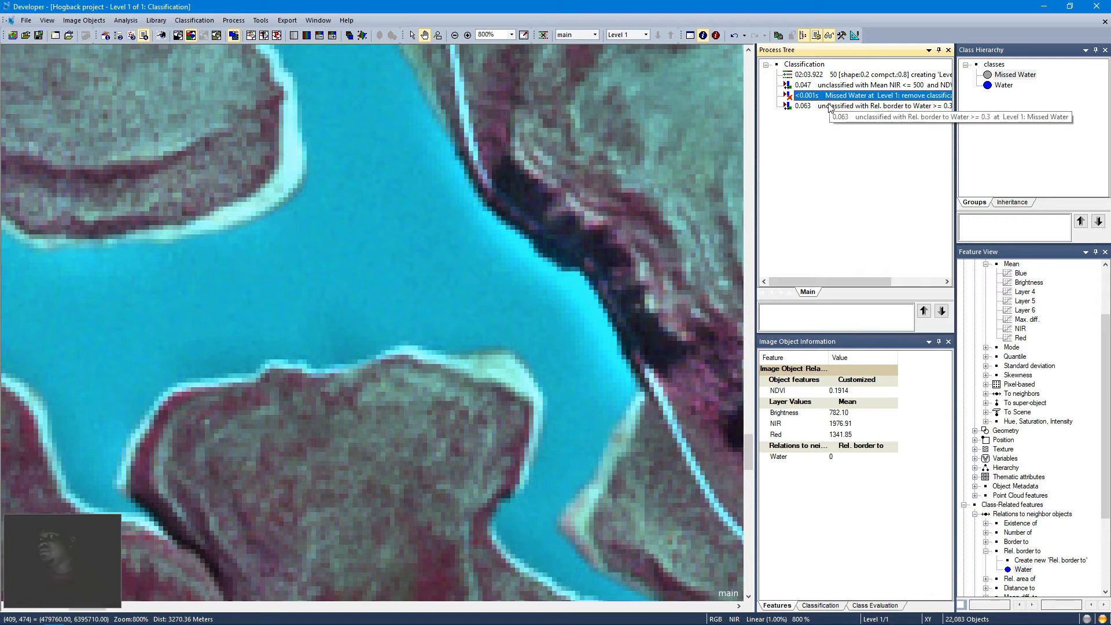
Step: Re-execute the Water classification process based on Mean NIR and NDVI
click(833, 90)
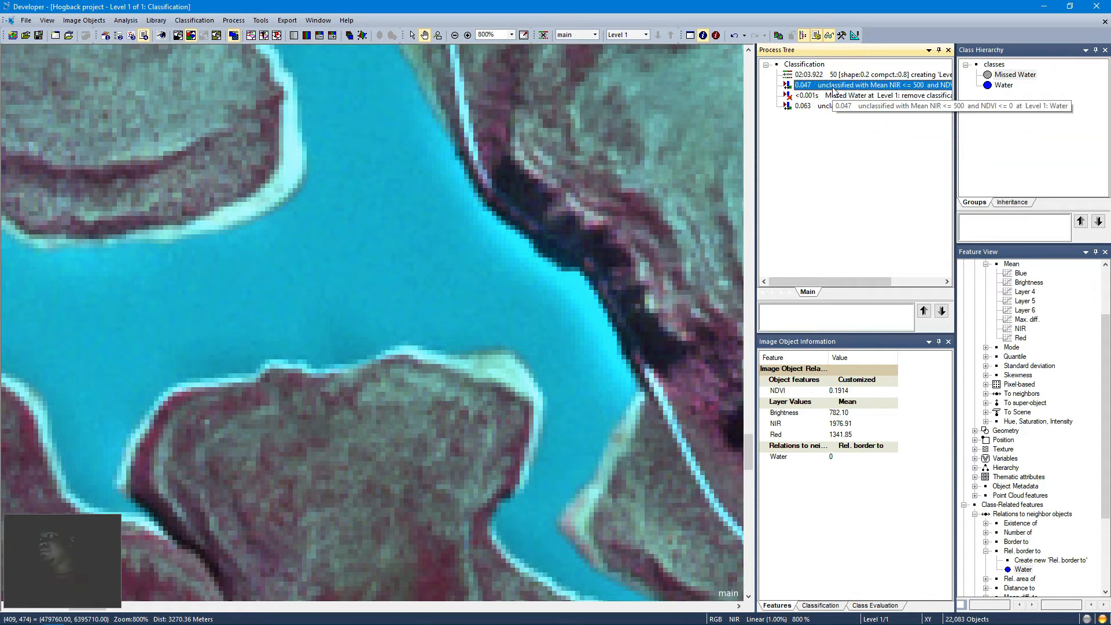
right_click(833, 90)
click(845, 106)
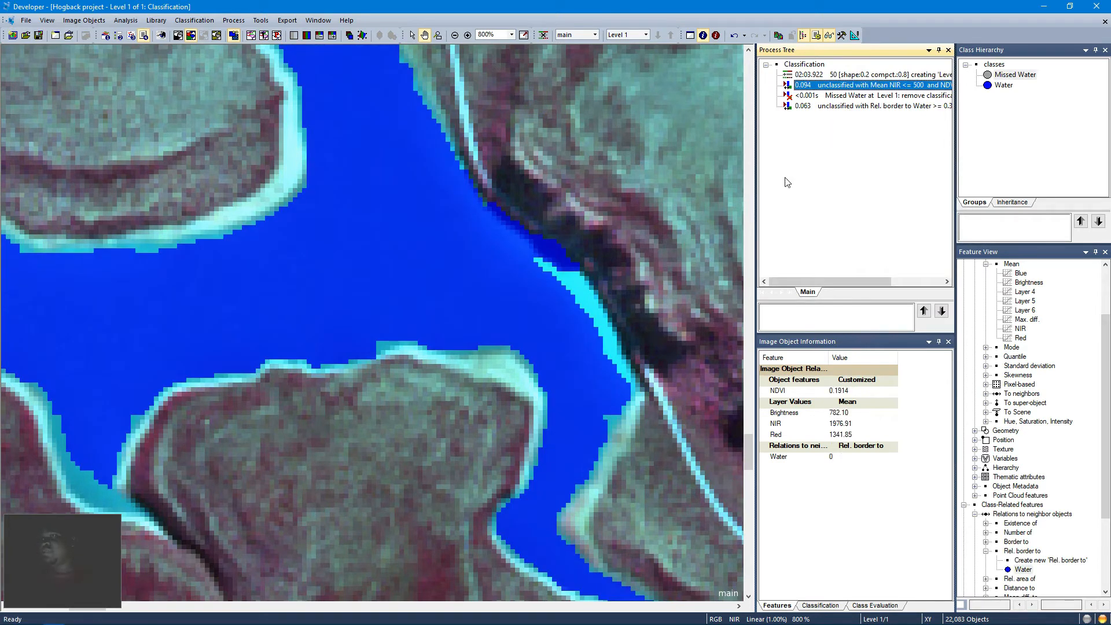
Step: Delete the remove classification process from the process tree
right_click(852, 95)
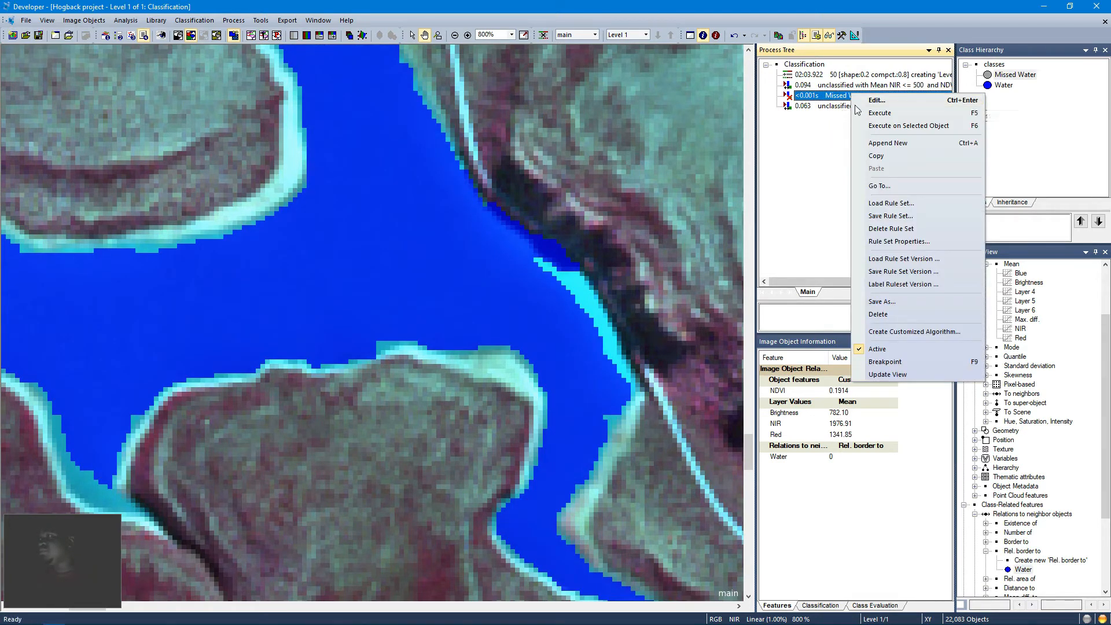
click(889, 315)
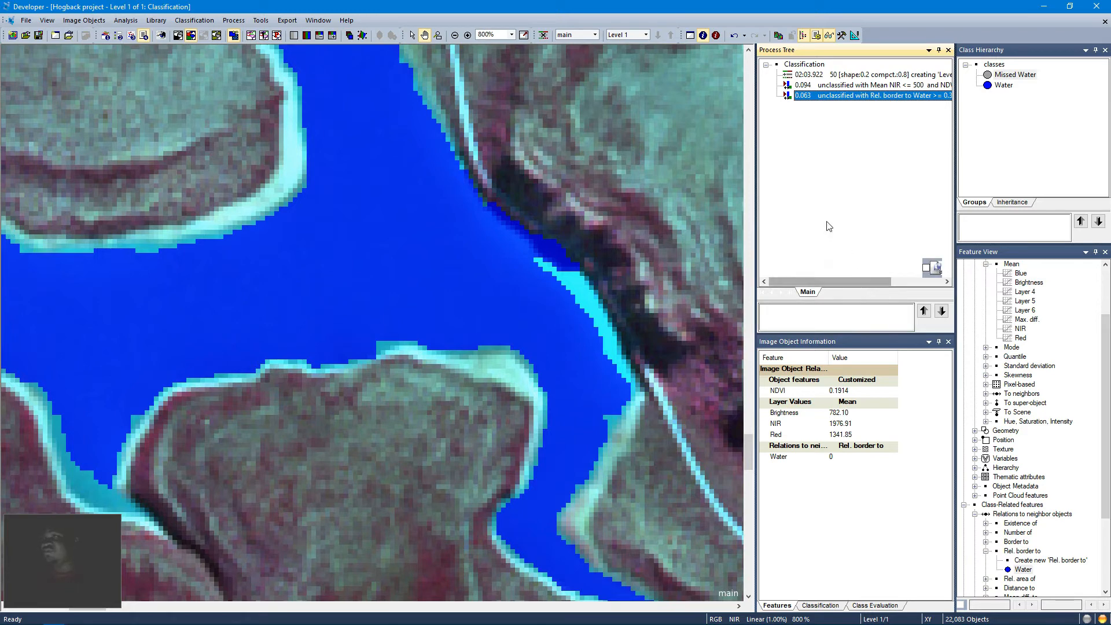
Step: Open the Missed Water process, review its Rel. border to Water >= 0.3 threshold, and execute it
right_click(845, 101)
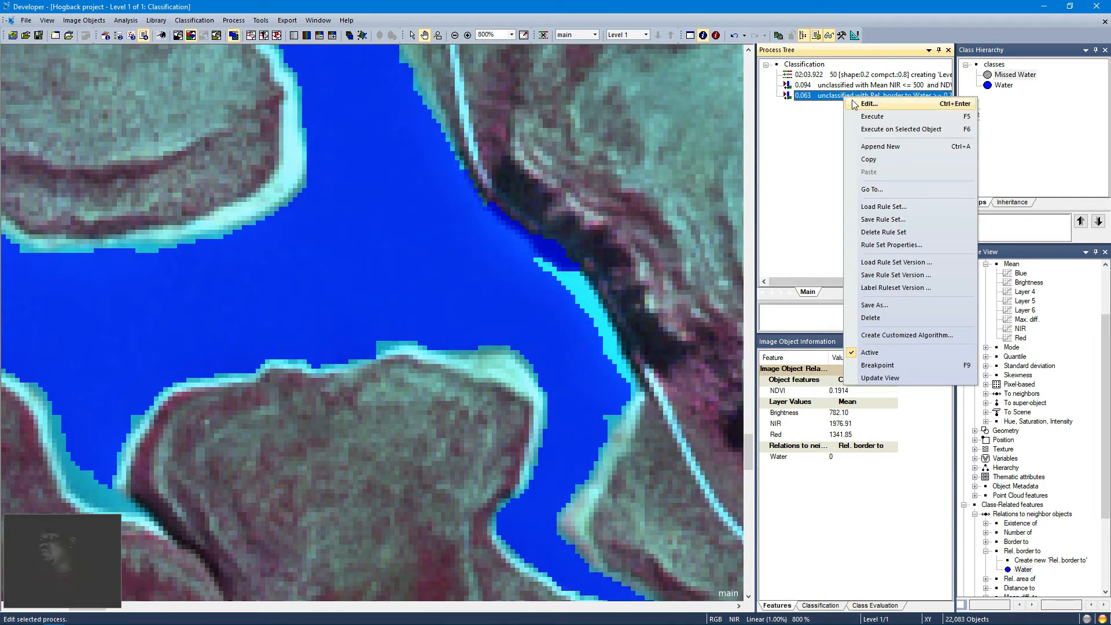
click(854, 104)
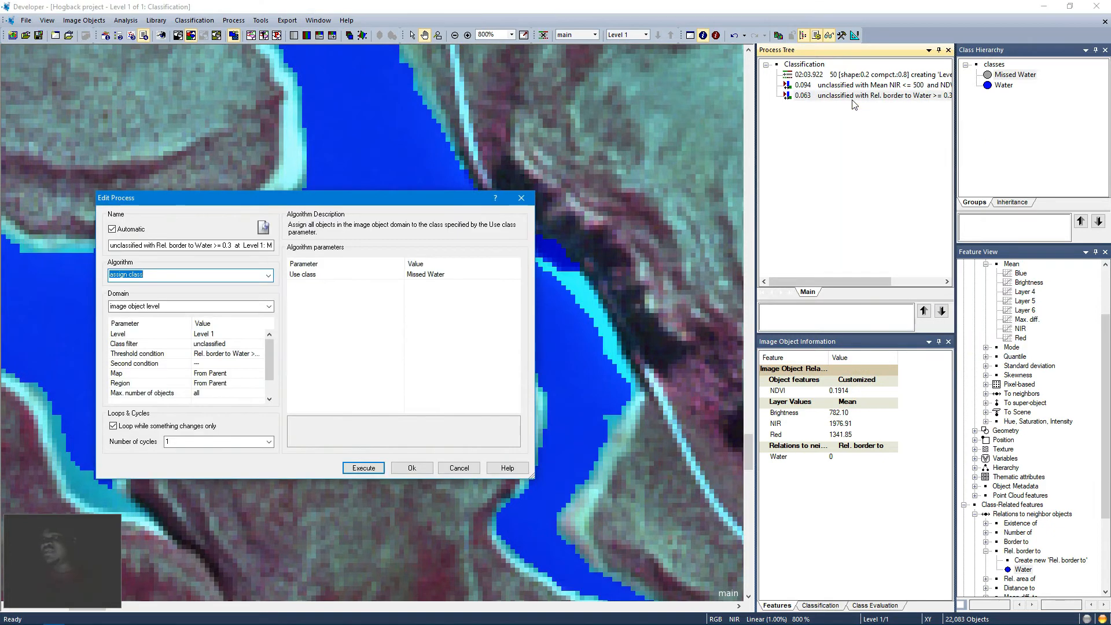
click(261, 354)
click(260, 354)
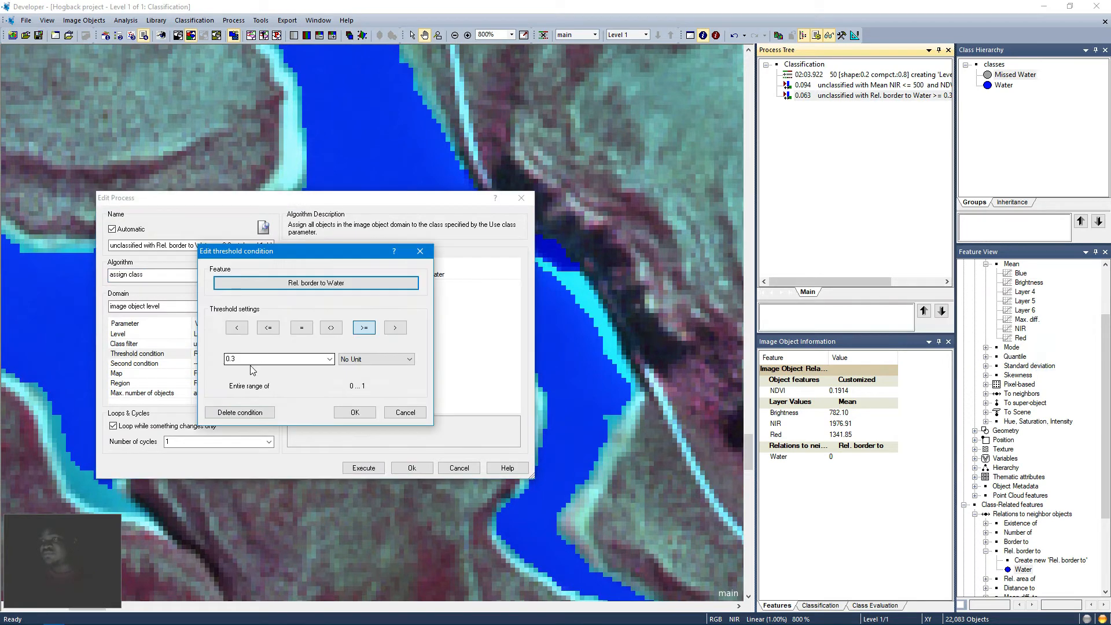
click(355, 412)
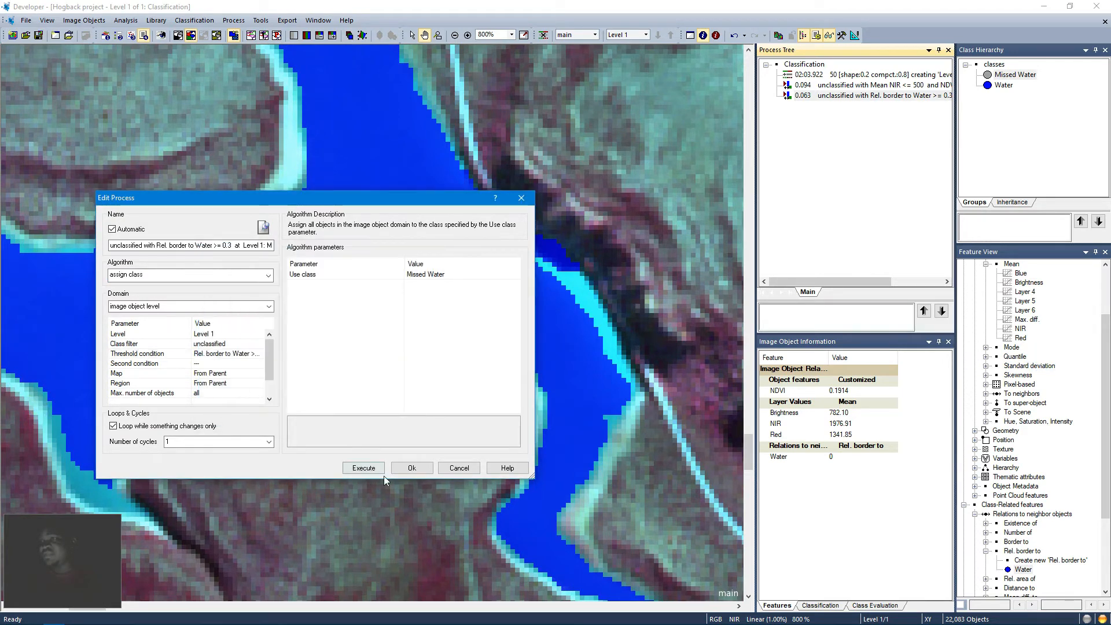
click(364, 469)
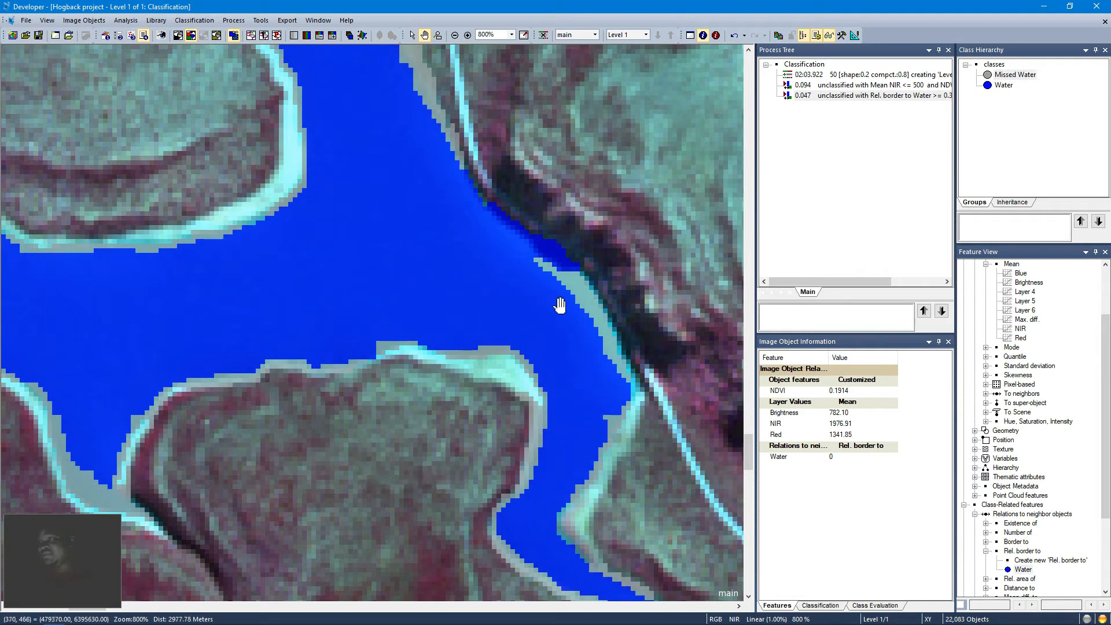
Step: Pan along the lake's shoreline to examine the Missed Water objects, then zoom out to the whole scene
drag(440, 232, 472, 389)
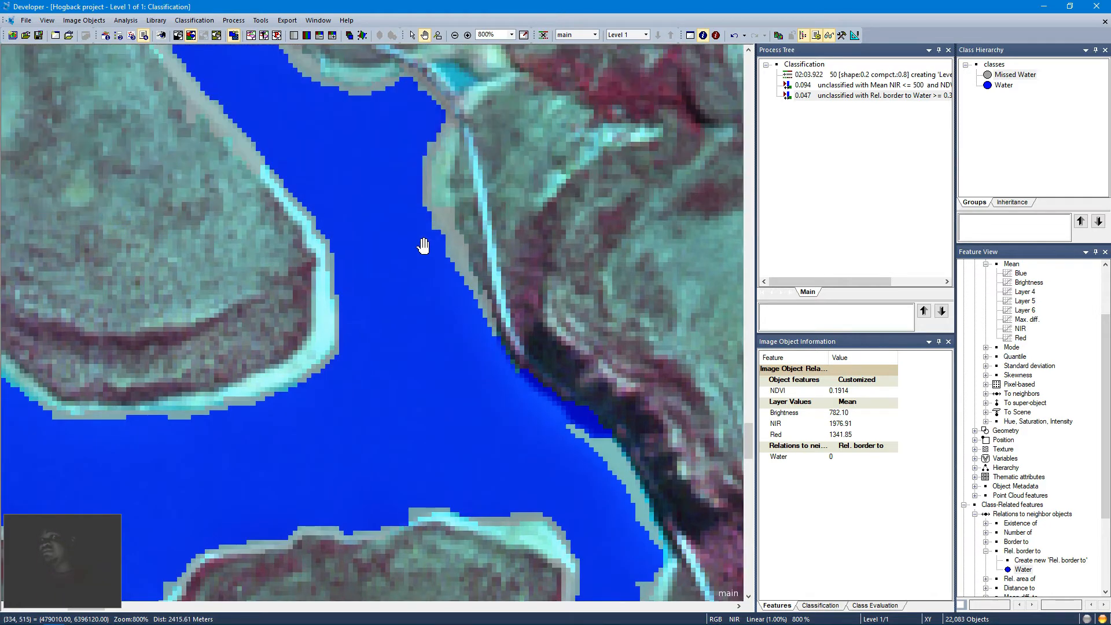
drag(420, 241, 471, 362)
drag(327, 386, 587, 338)
drag(278, 347, 587, 327)
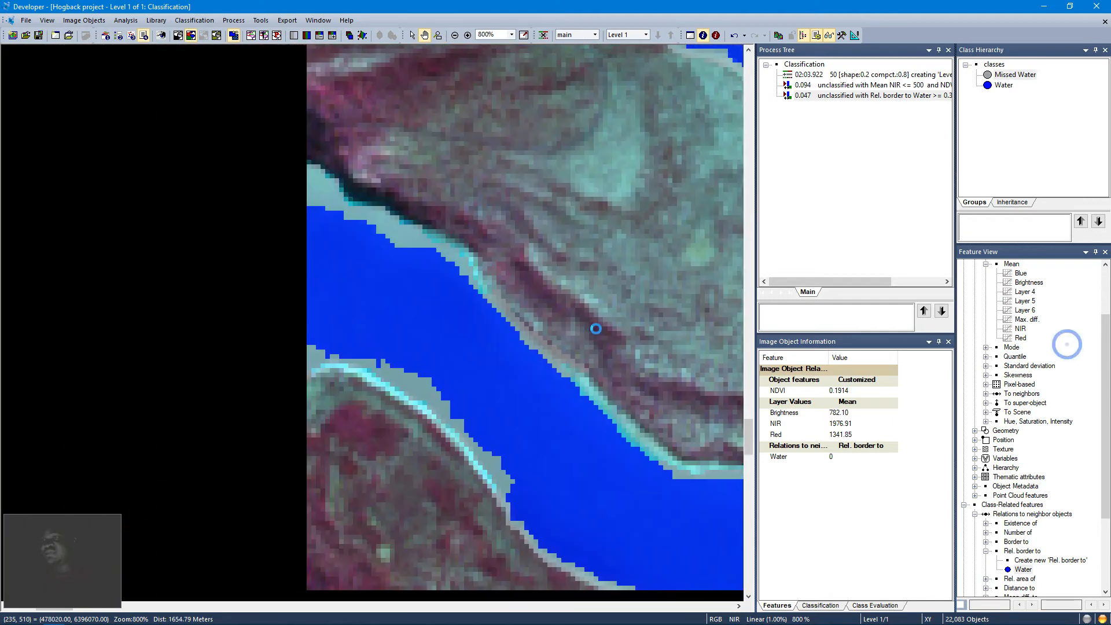
drag(501, 248, 353, 377)
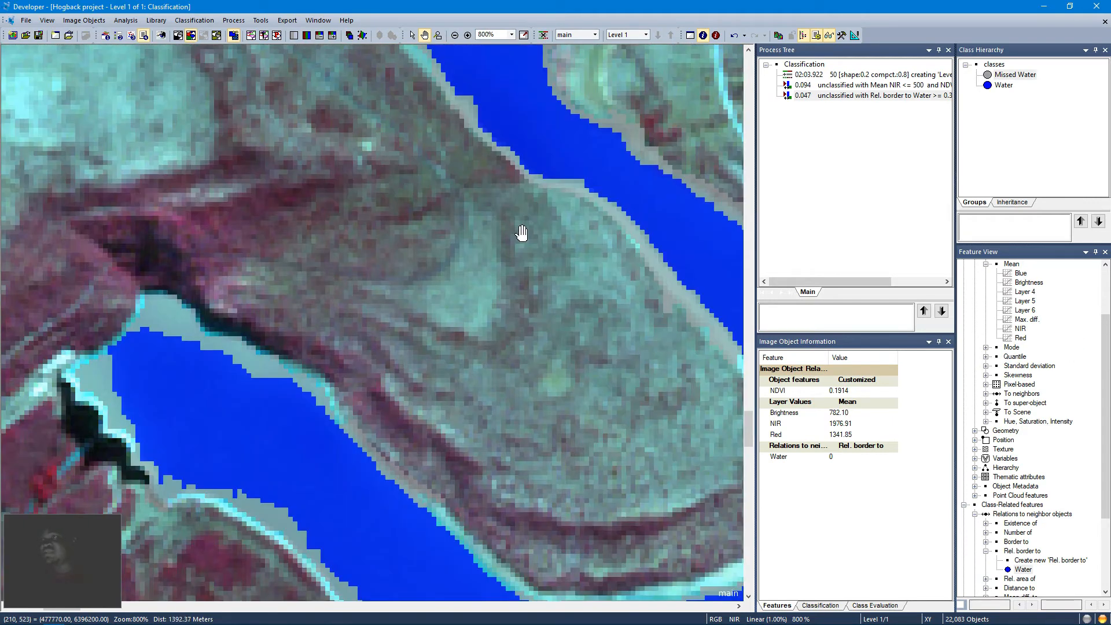
drag(521, 232, 498, 310)
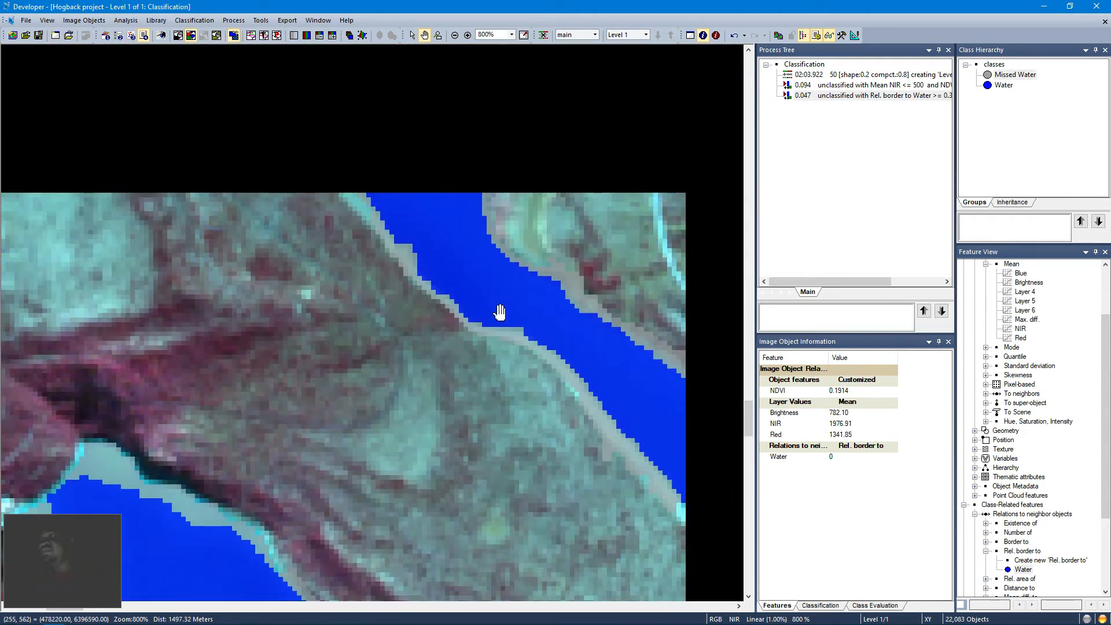
drag(504, 216, 376, 371)
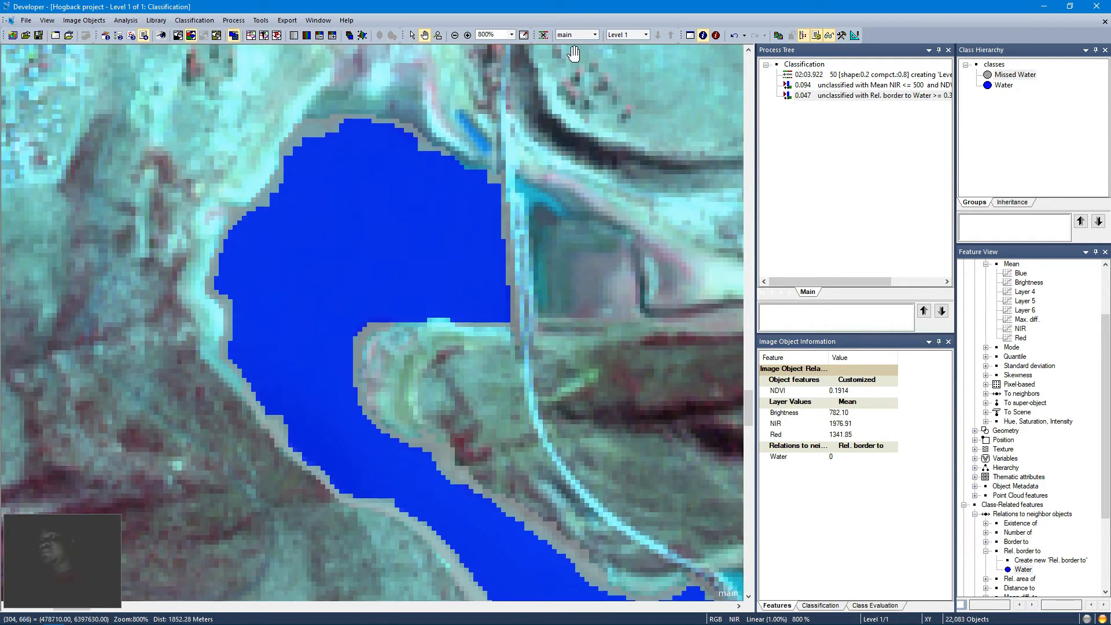
click(524, 35)
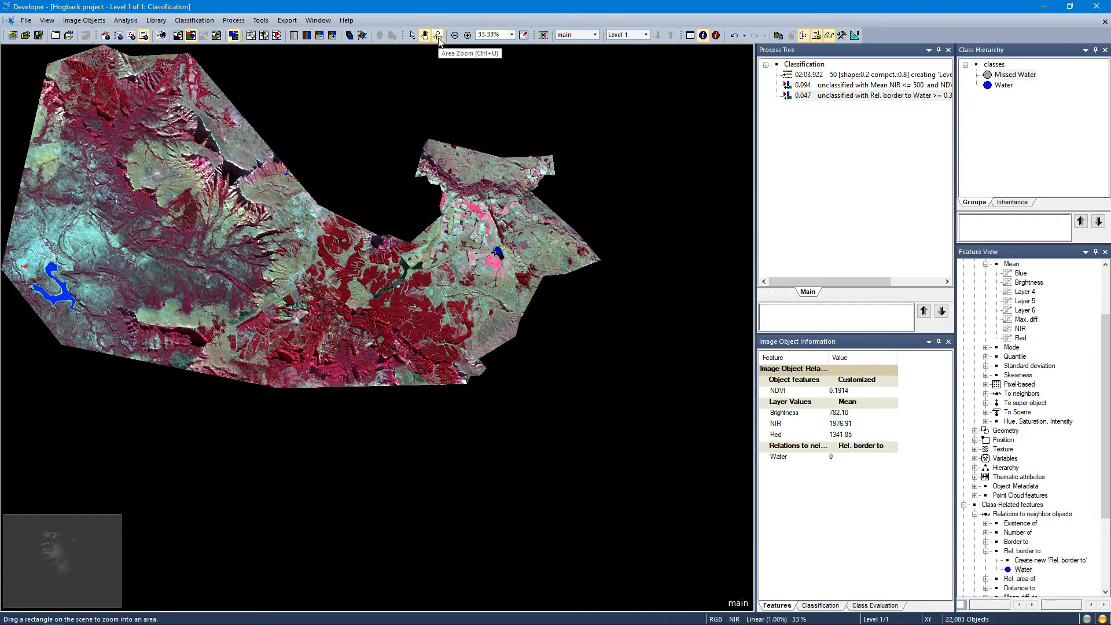
Step: Zoom into the small eastern lake and inspect the objects bordering its Water class
click(438, 37)
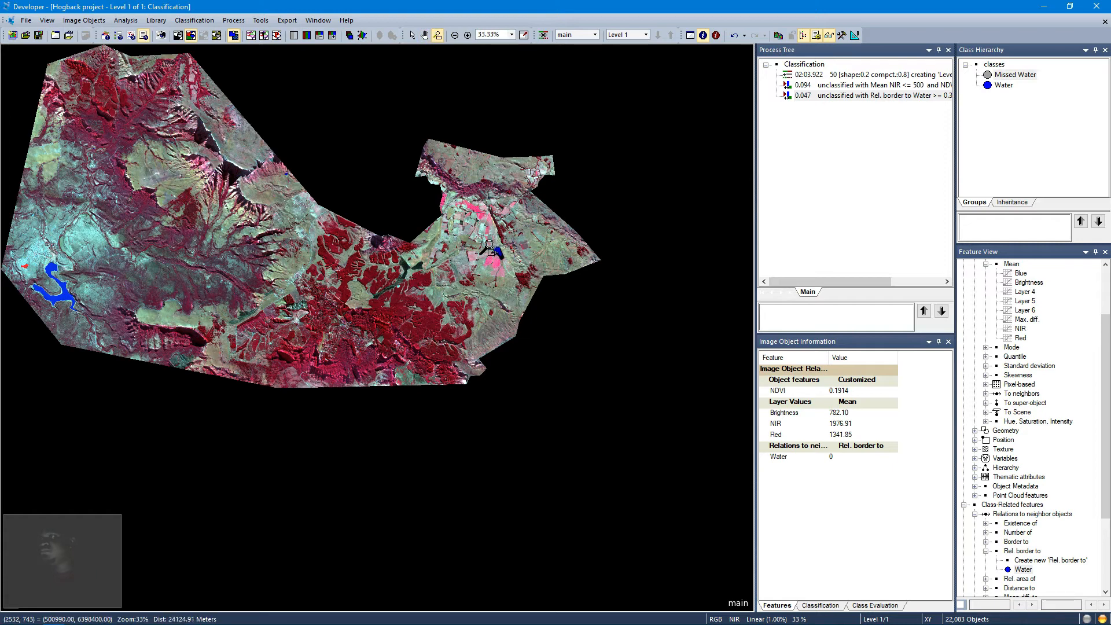
drag(489, 246, 507, 262)
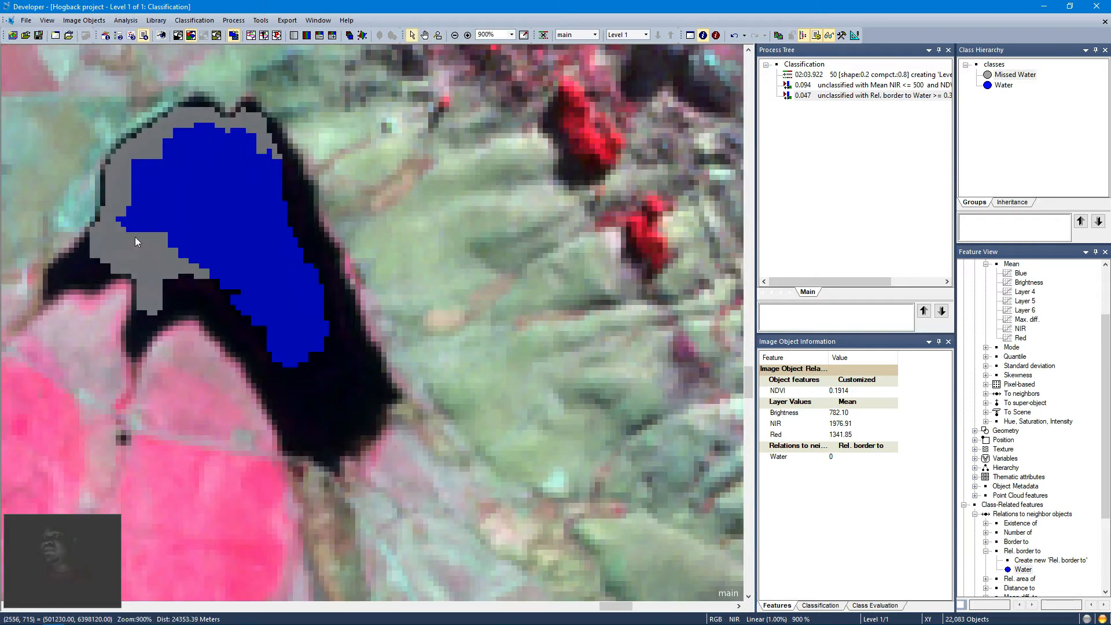
click(188, 280)
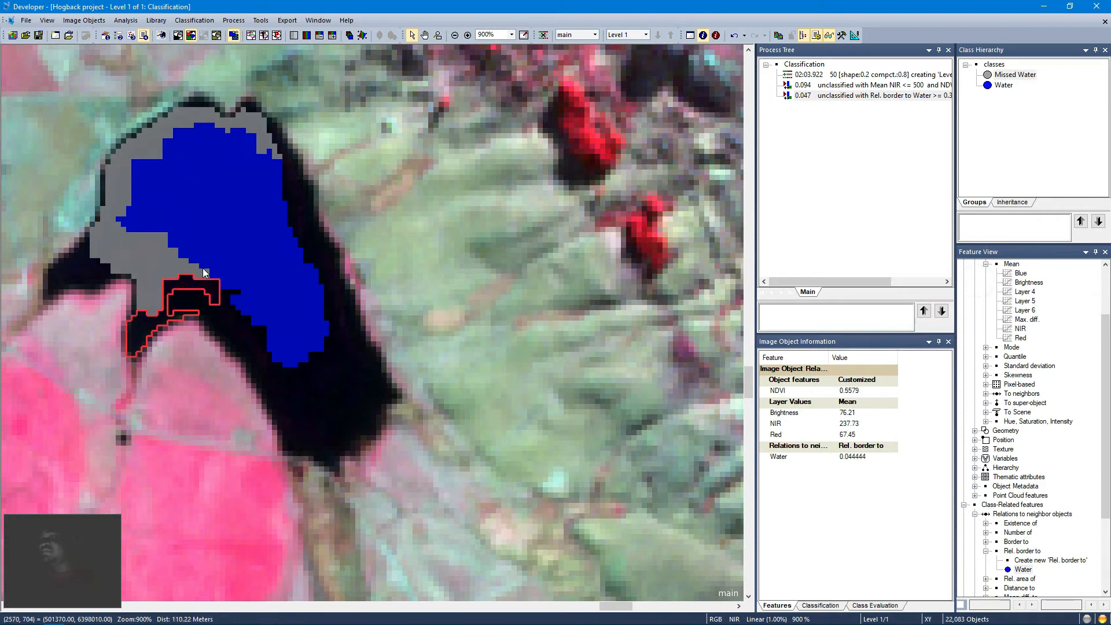
mouse_move(202, 268)
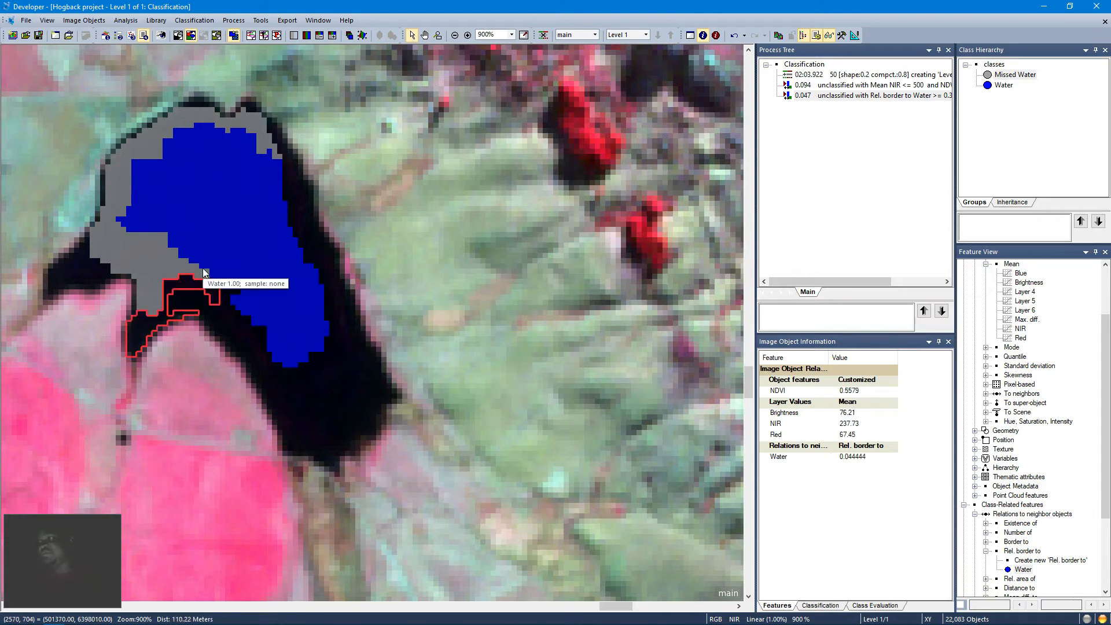
click(376, 340)
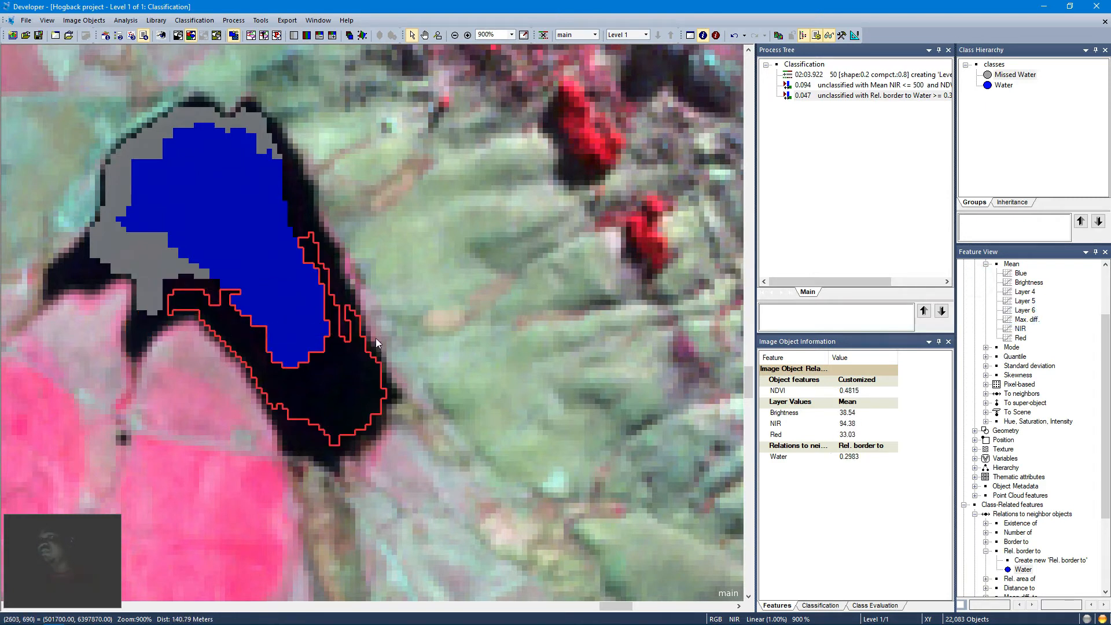
mouse_move(376, 339)
click(296, 219)
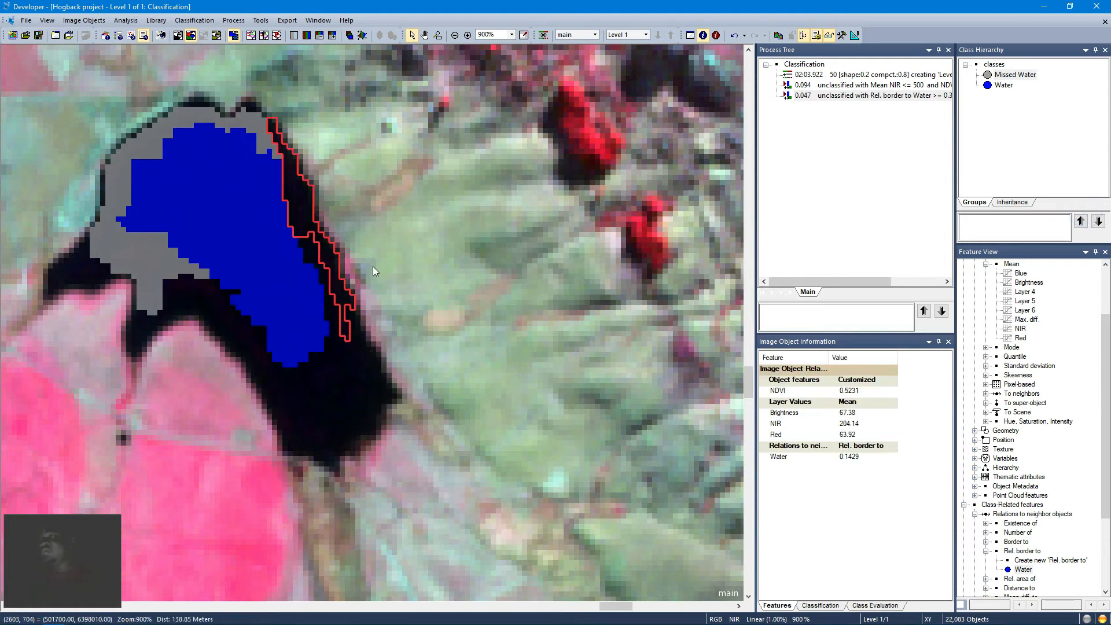
mouse_move(373, 267)
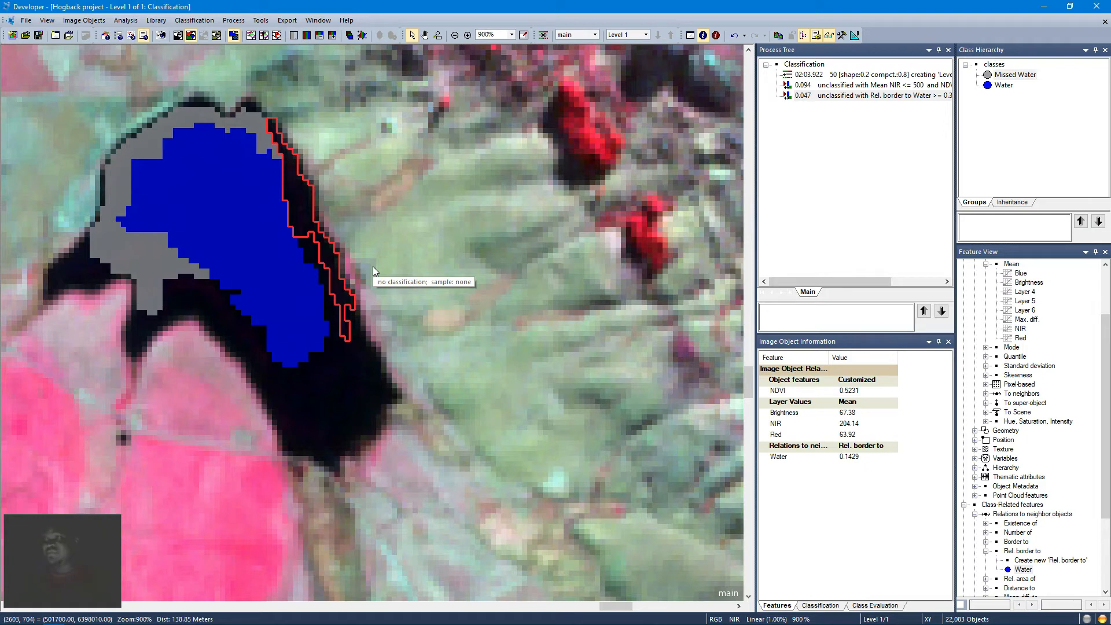
Step: Append a new process after the Missed Water process and set its algorithm to grow region
right_click(832, 97)
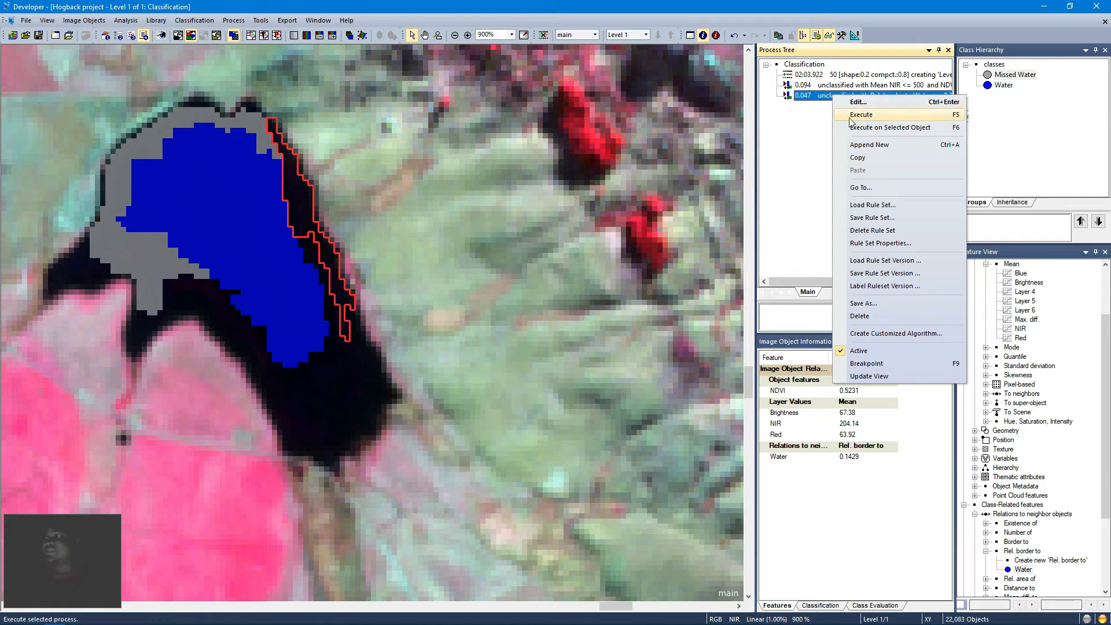
click(865, 145)
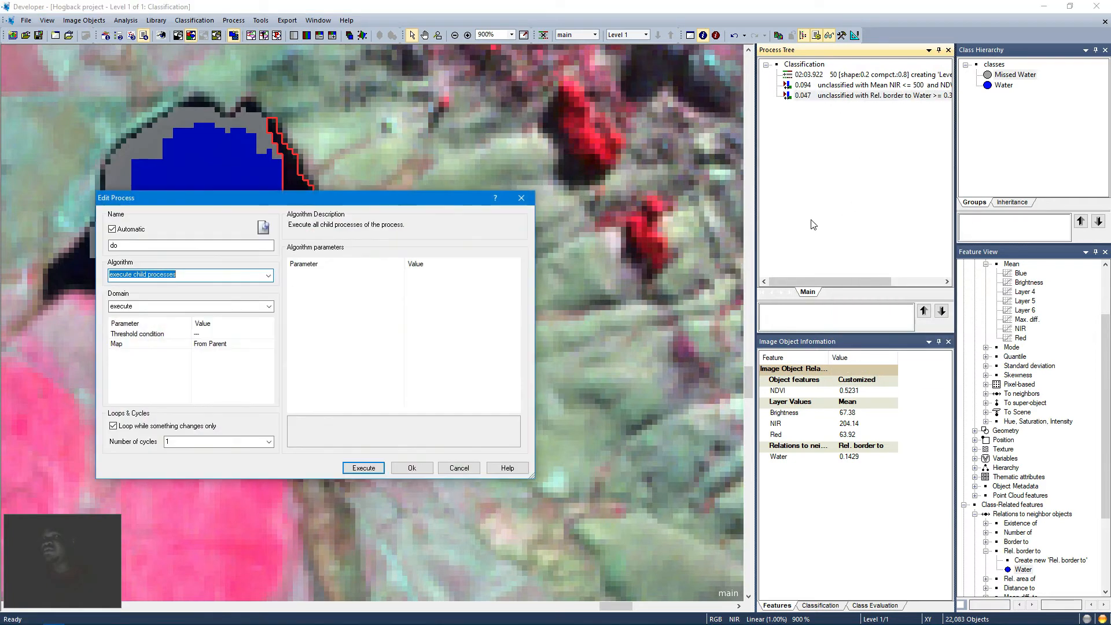
click(1, 13)
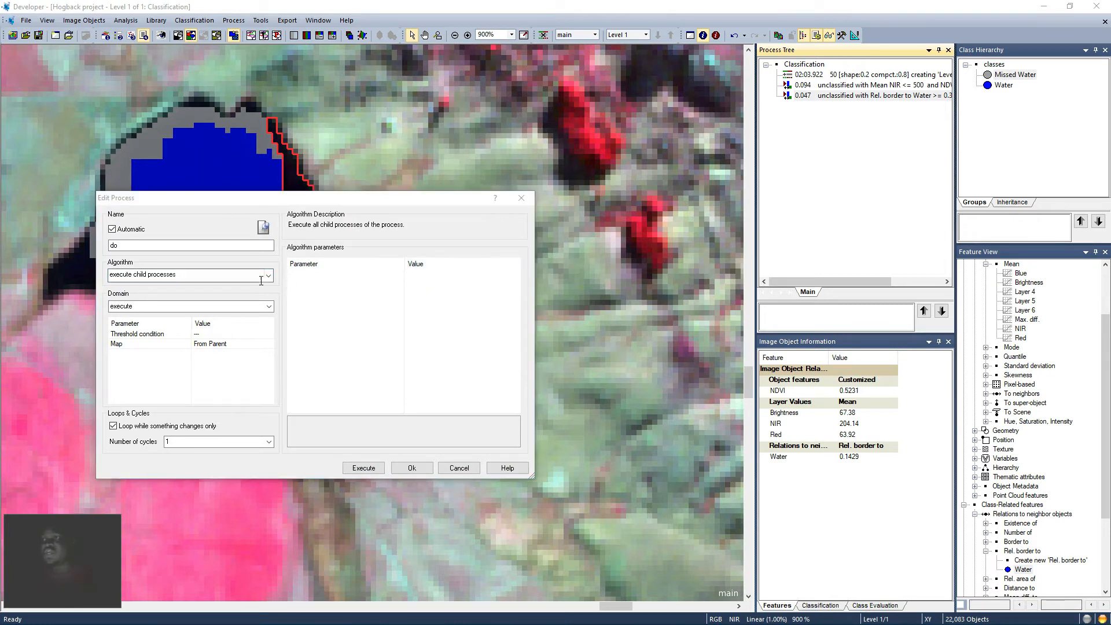
click(201, 277)
click(2, 21)
click(186, 275)
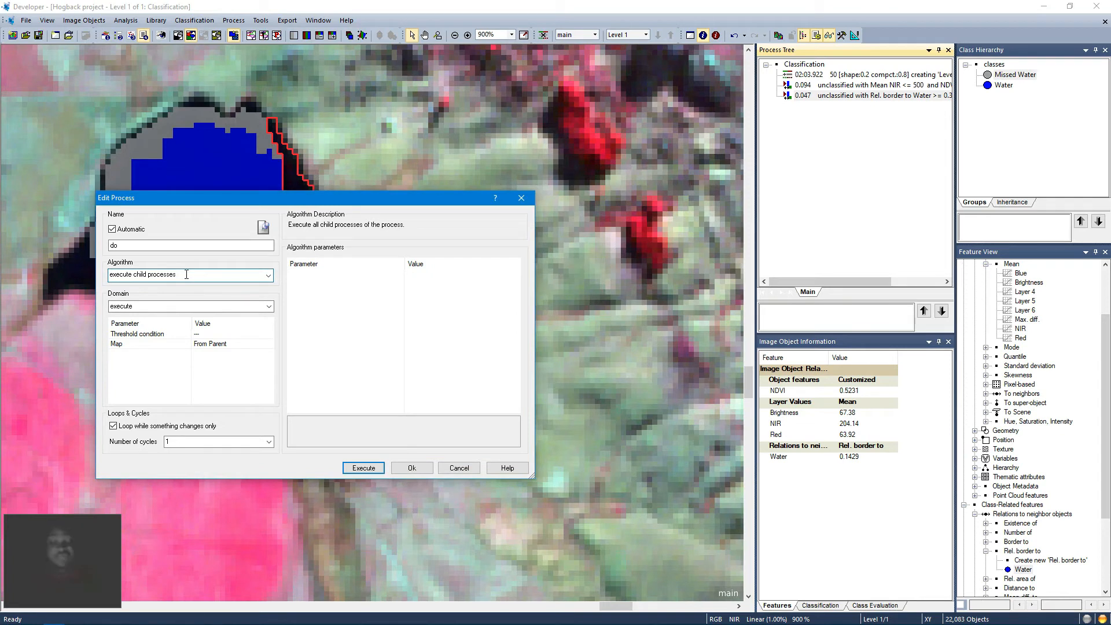
key(BackSpace)
key(BackSpace)
key(BackSpace)
key(BackSpace)
key(BackSpace)
key(BackSpace)
key(BackSpace)
key(BackSpace)
key(BackSpace)
key(BackSpace)
key(BackSpace)
key(BackSpace)
key(BackSpace)
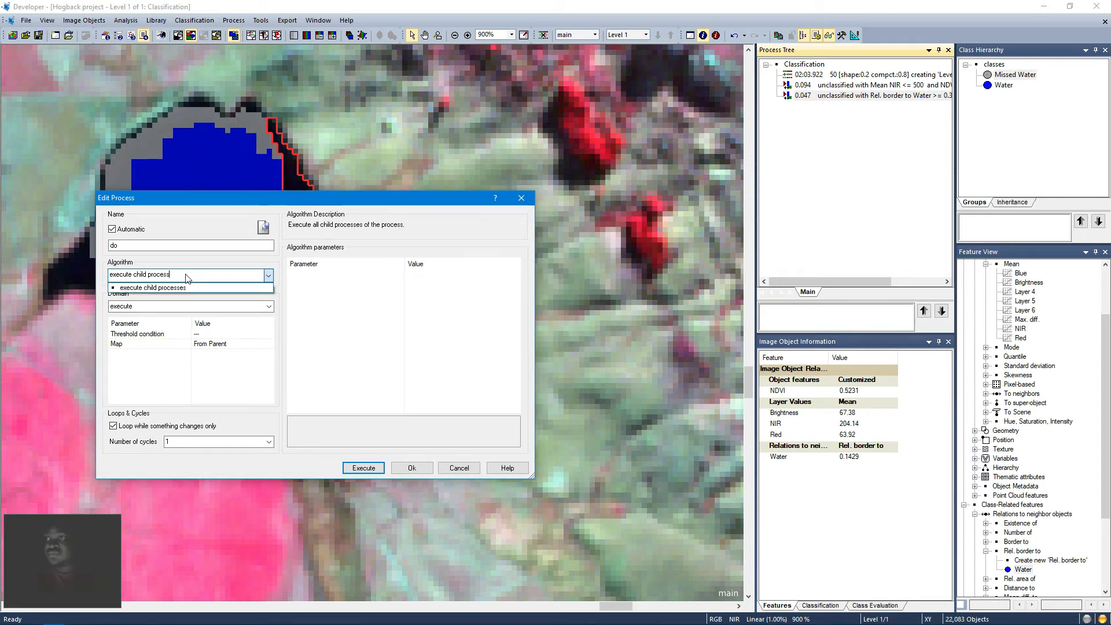
key(BackSpace)
key(BackSpace)
key(BackSpace)
key(BackSpace)
key(BackSpace)
key(BackSpace)
key(BackSpace)
key(BackSpace)
key(BackSpace)
key(BackSpace)
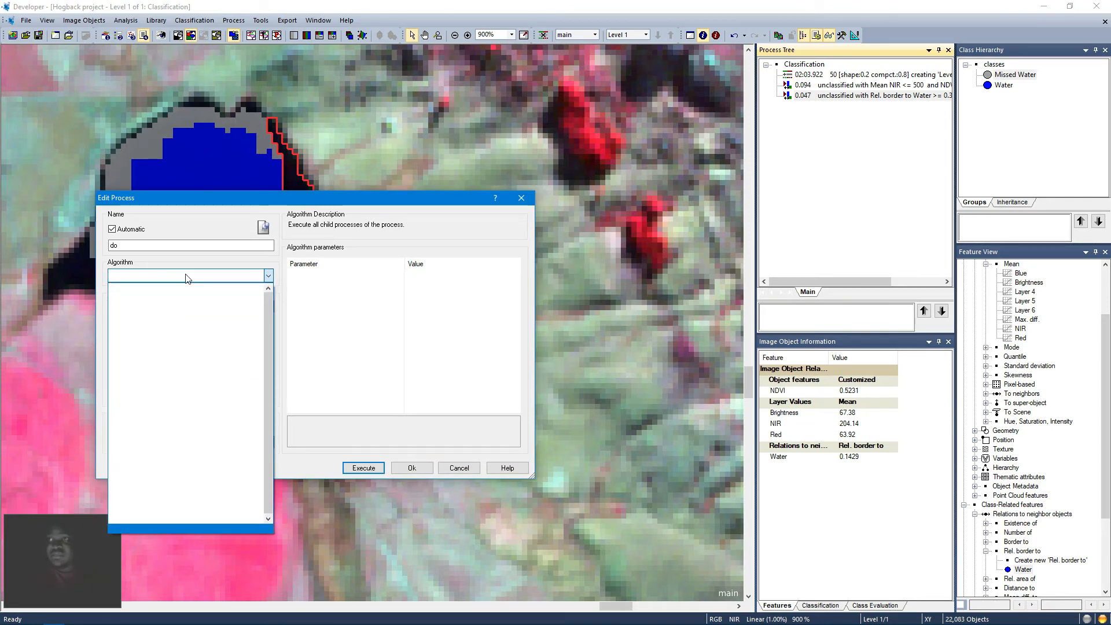
text(grow region)
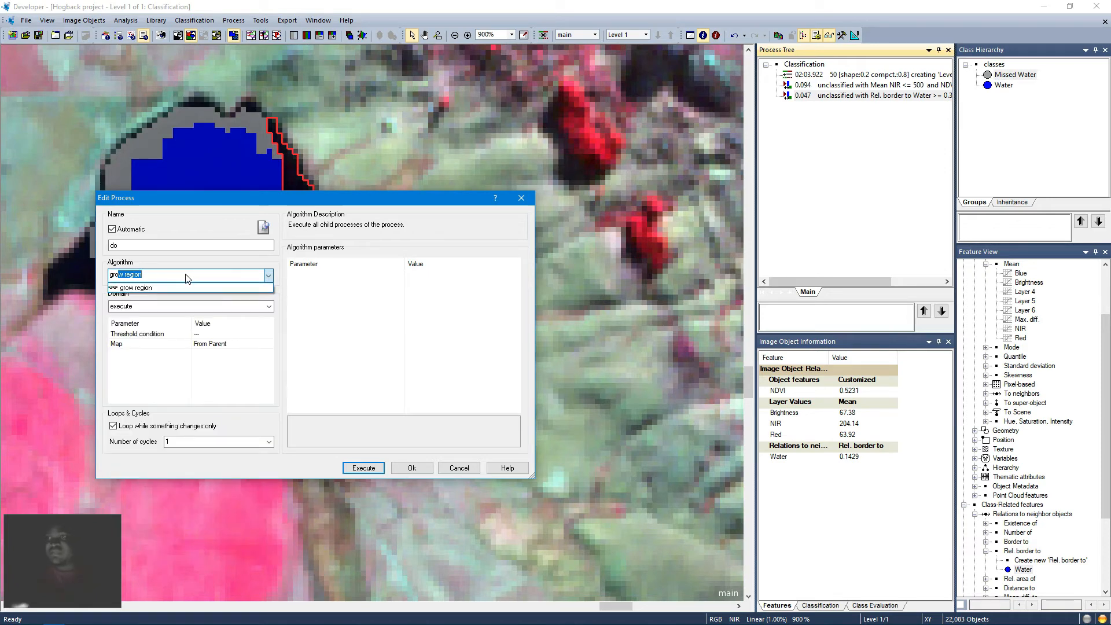
click(183, 286)
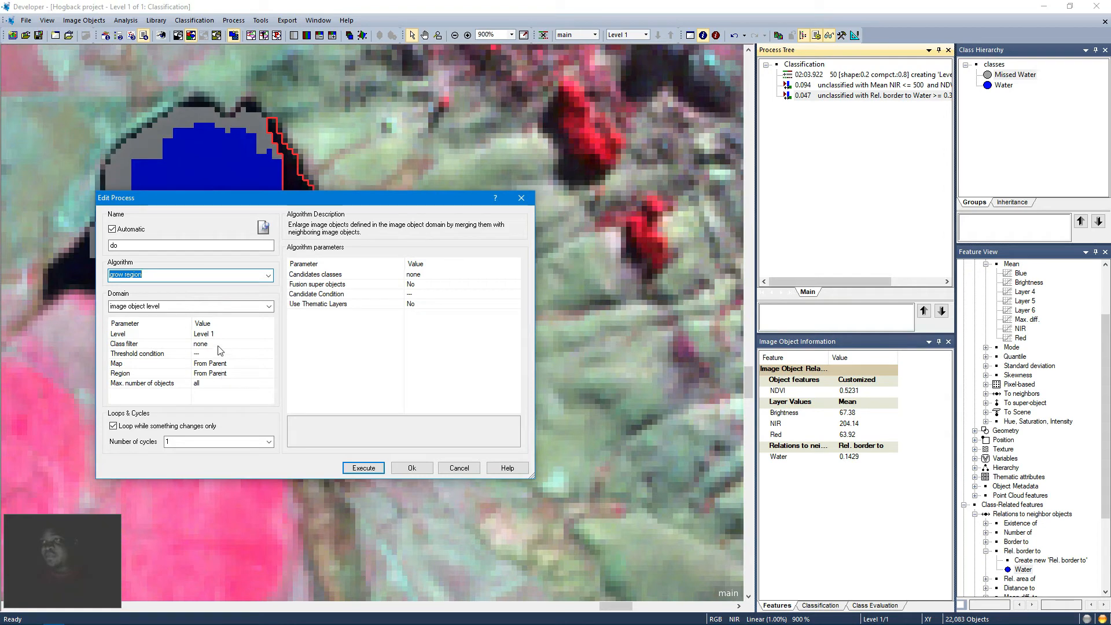
Step: Set the grow region process's class filter to Water
click(206, 344)
click(269, 346)
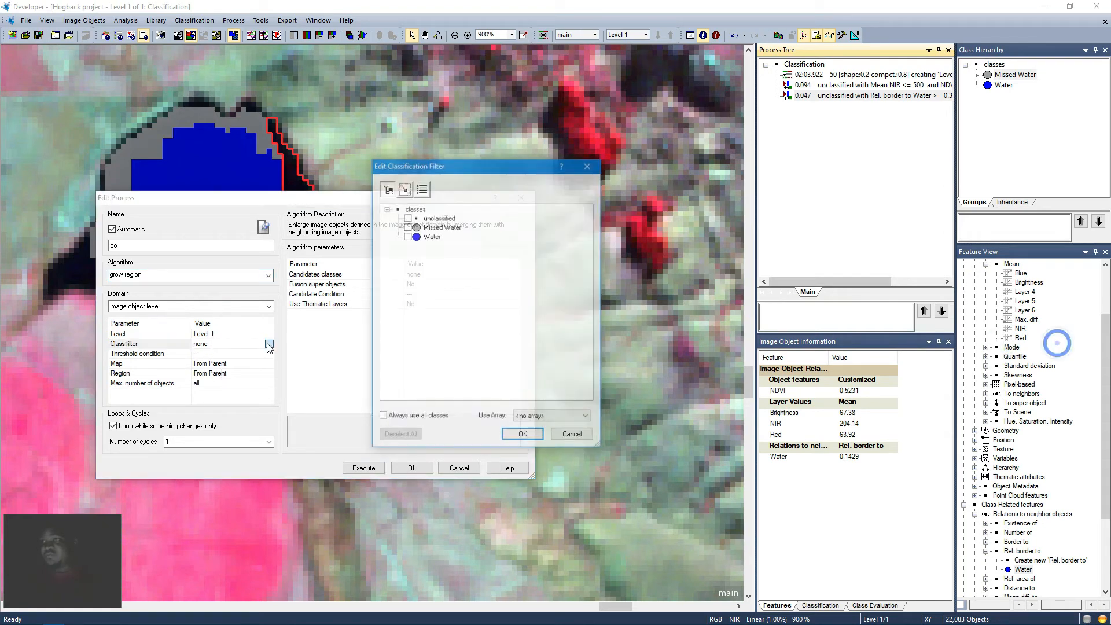
click(407, 236)
click(522, 435)
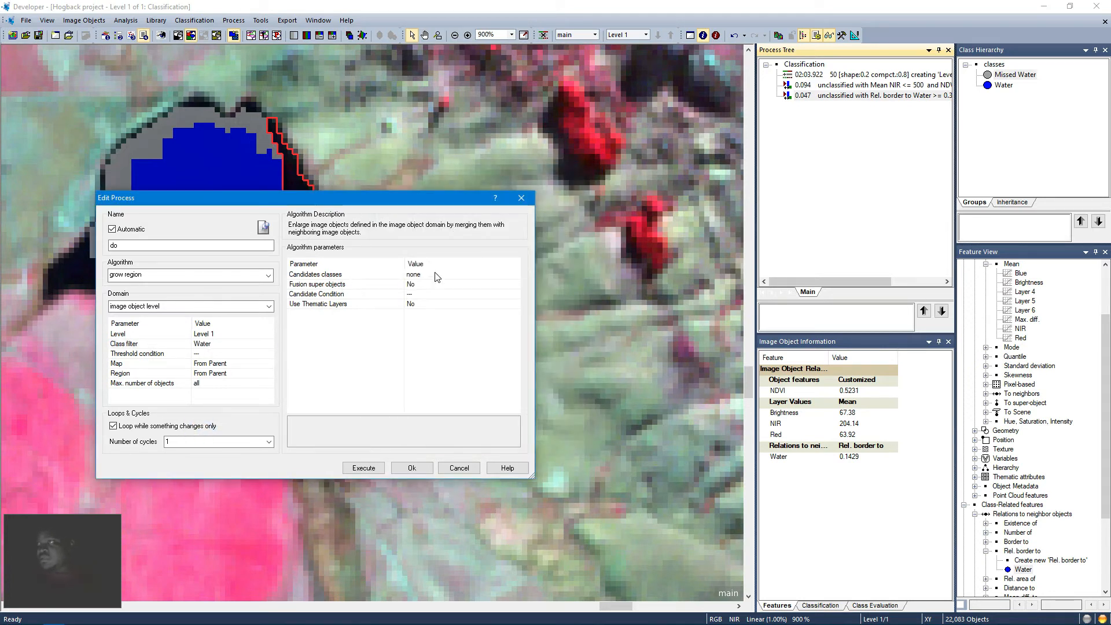
Step: Set the grow region candidate classes to Missed Water and run the process
click(477, 277)
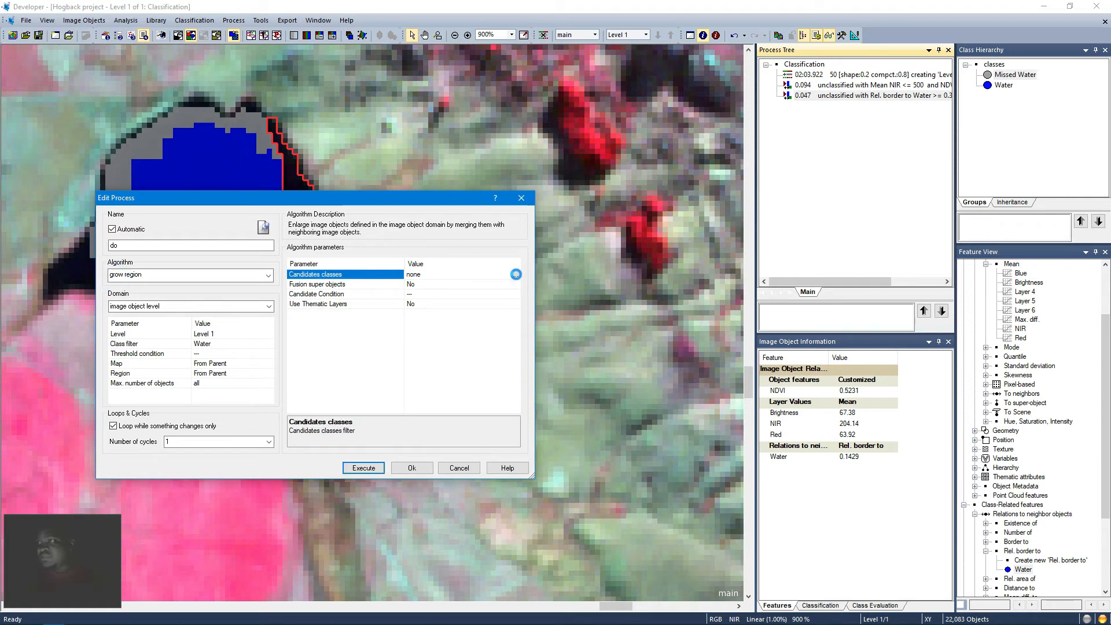
click(515, 274)
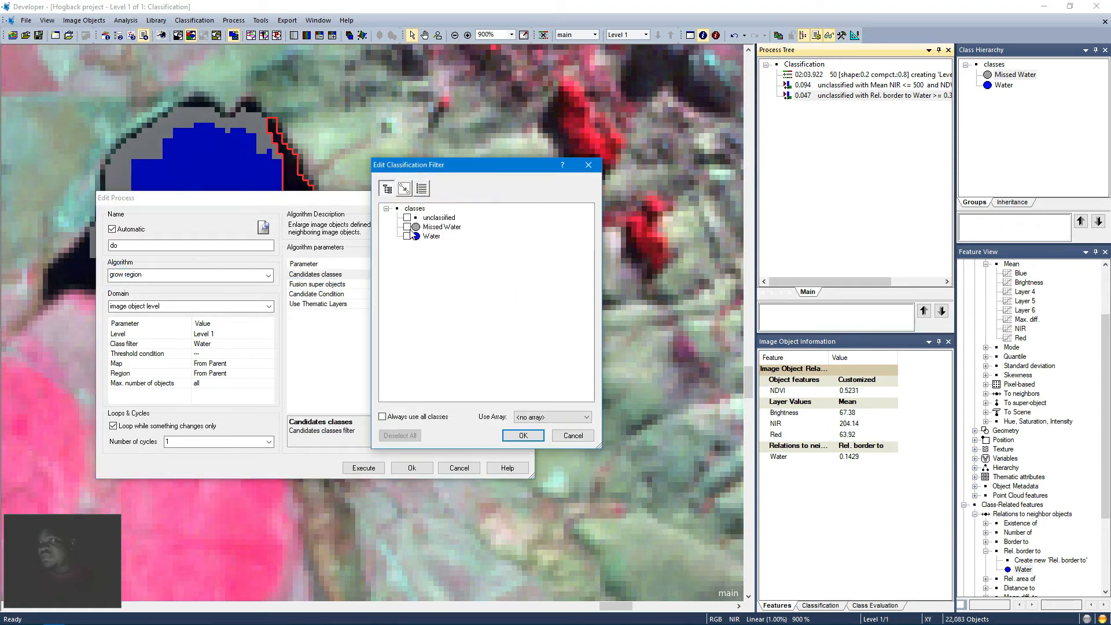
click(406, 227)
click(526, 434)
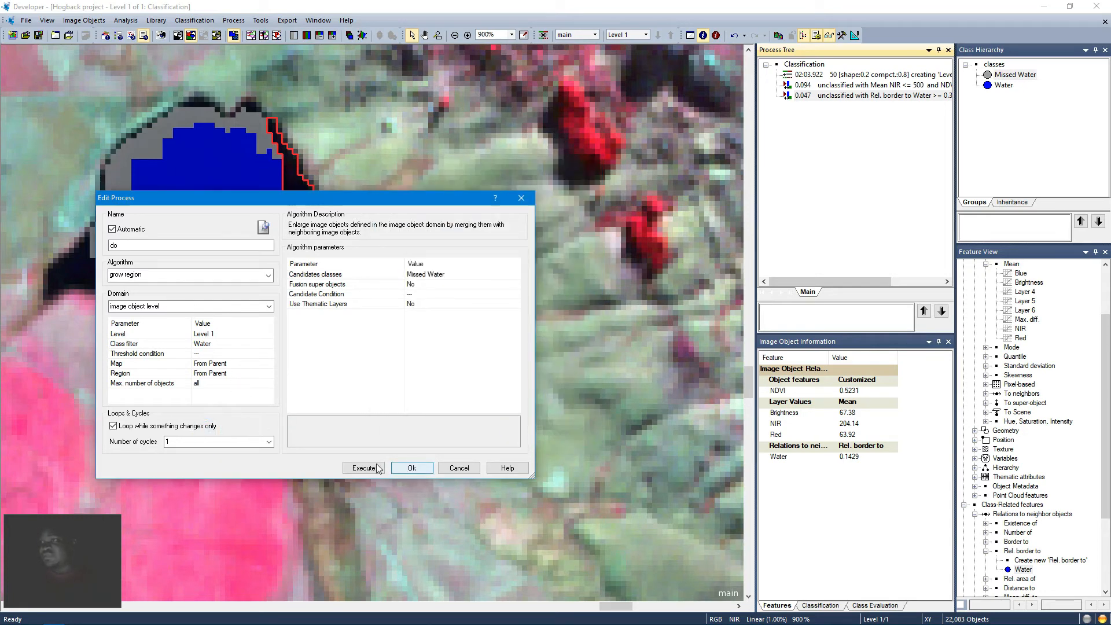
click(403, 469)
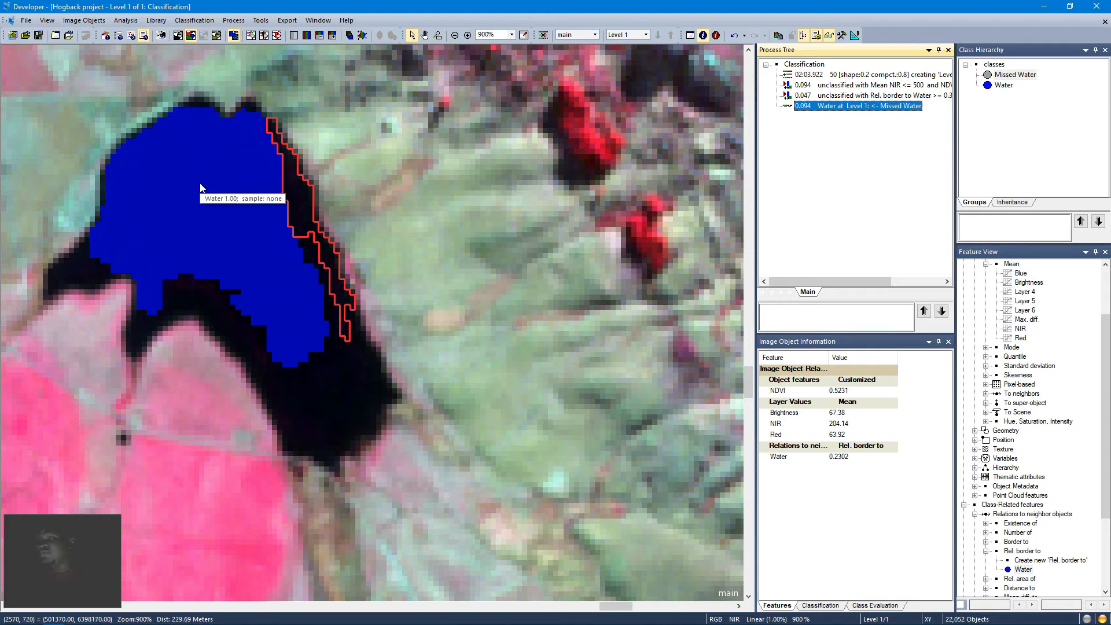
Step: Zoom out to the whole scene and zoom into the western lake to check the grown Water region
click(524, 35)
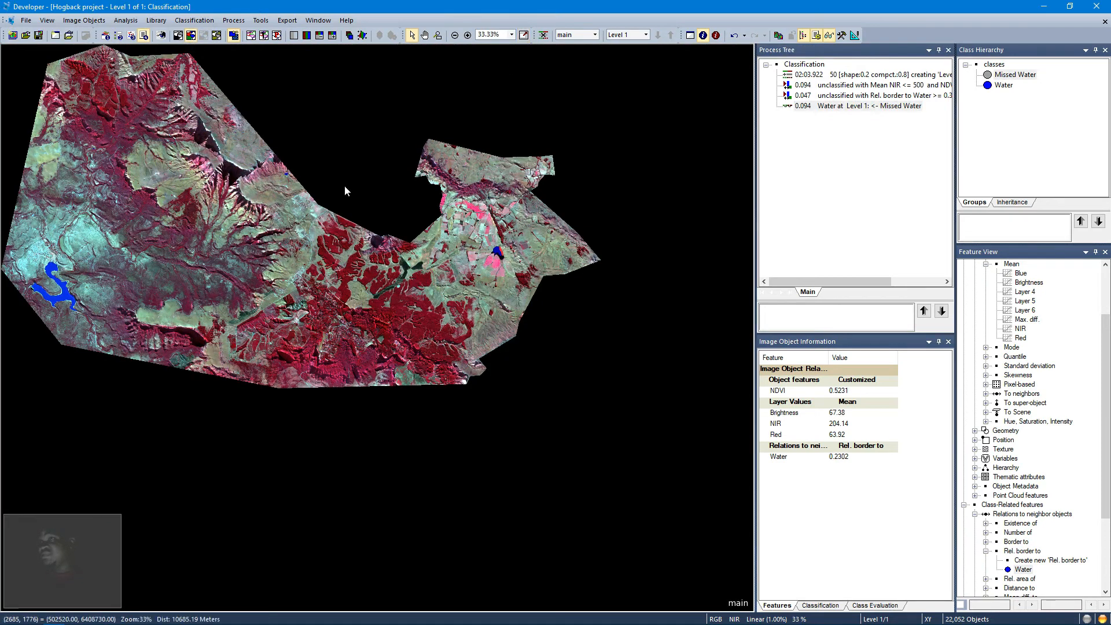
click(437, 35)
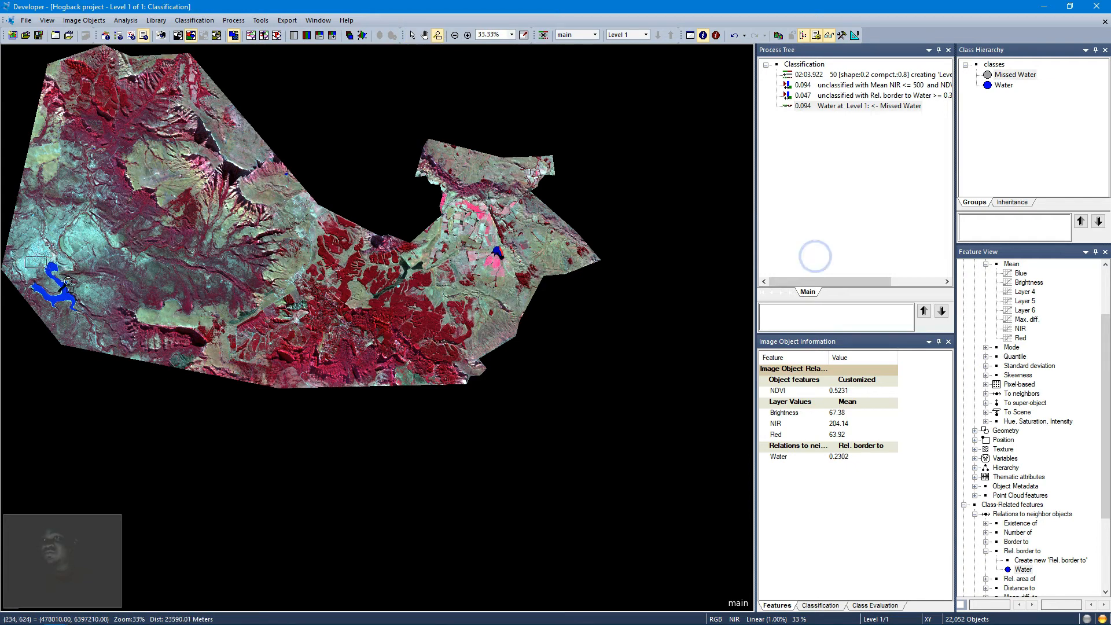
drag(68, 281, 84, 315)
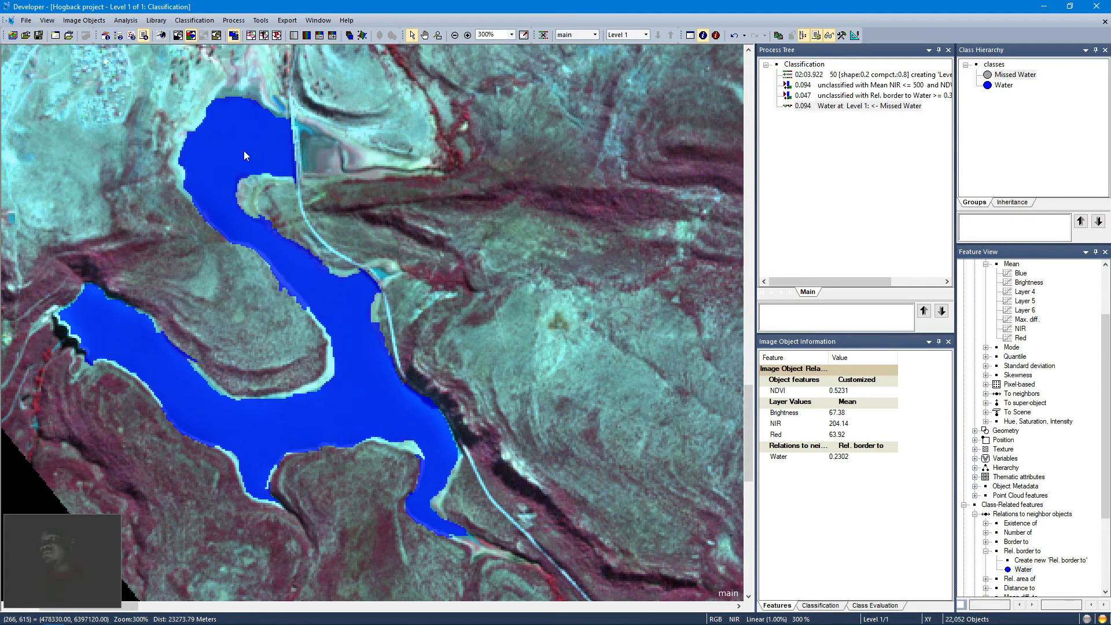
Step: Zoom into the small eastern lake and select the remaining shoreline objects to inspect their features
click(521, 36)
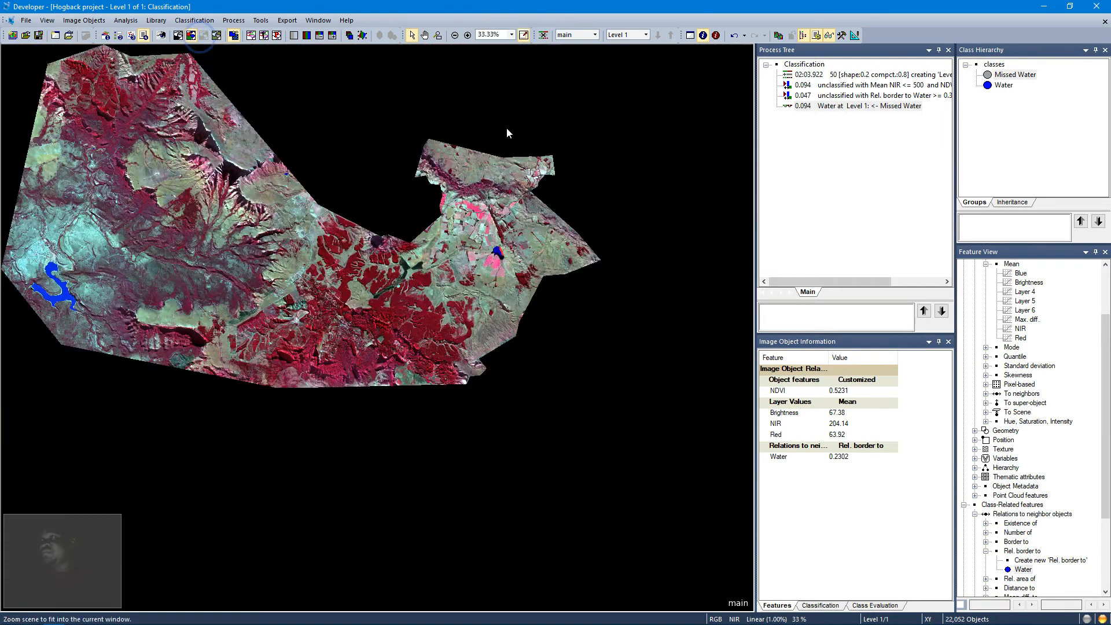
click(439, 36)
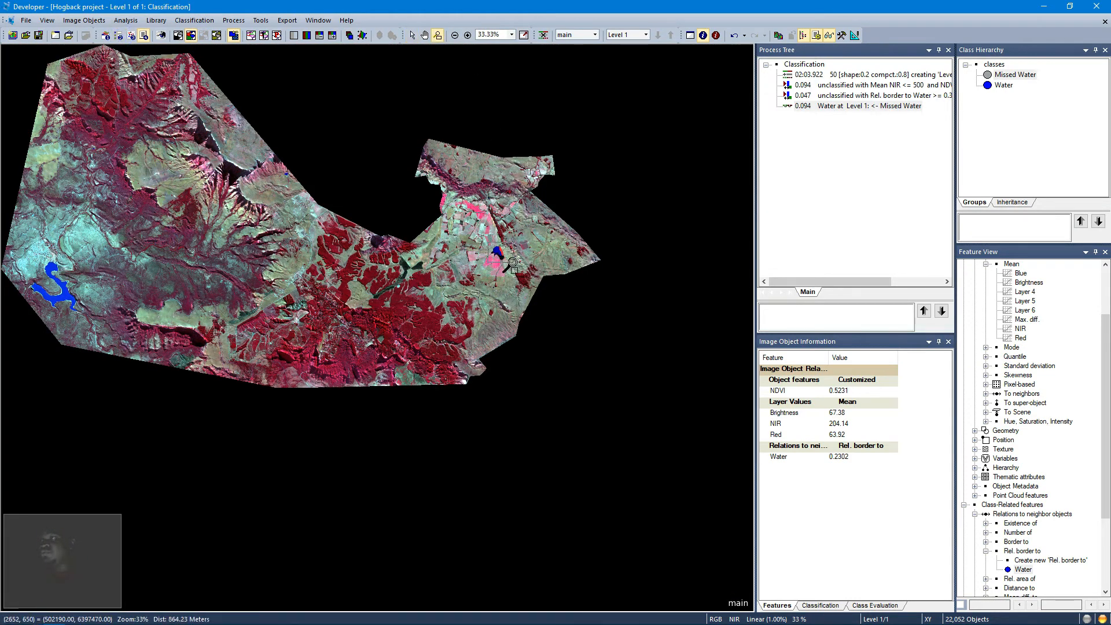
drag(488, 243, 515, 264)
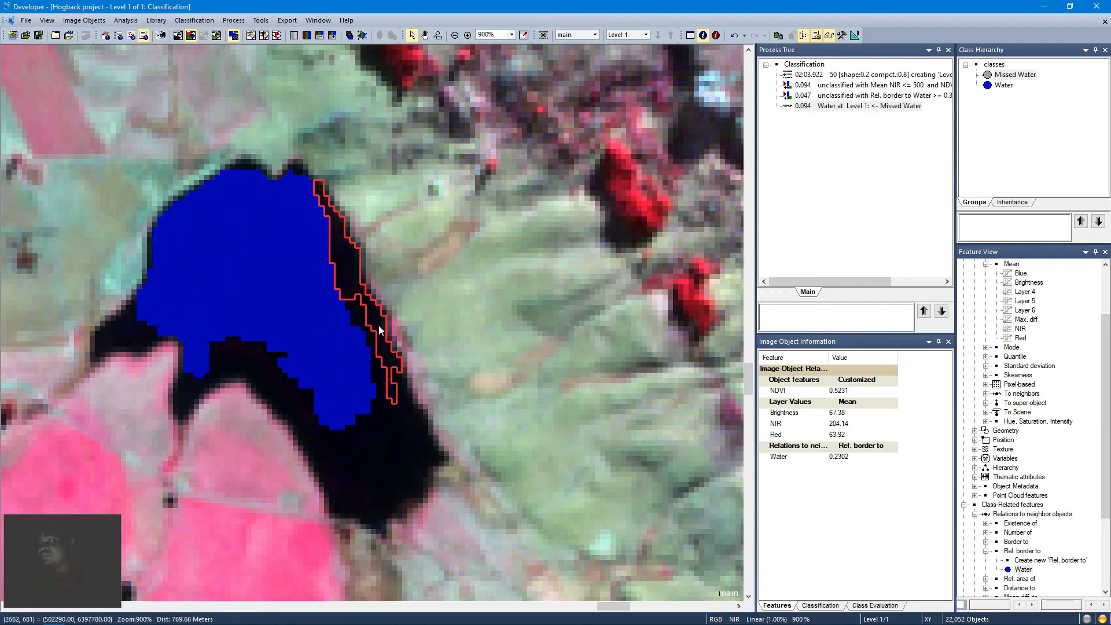
click(382, 432)
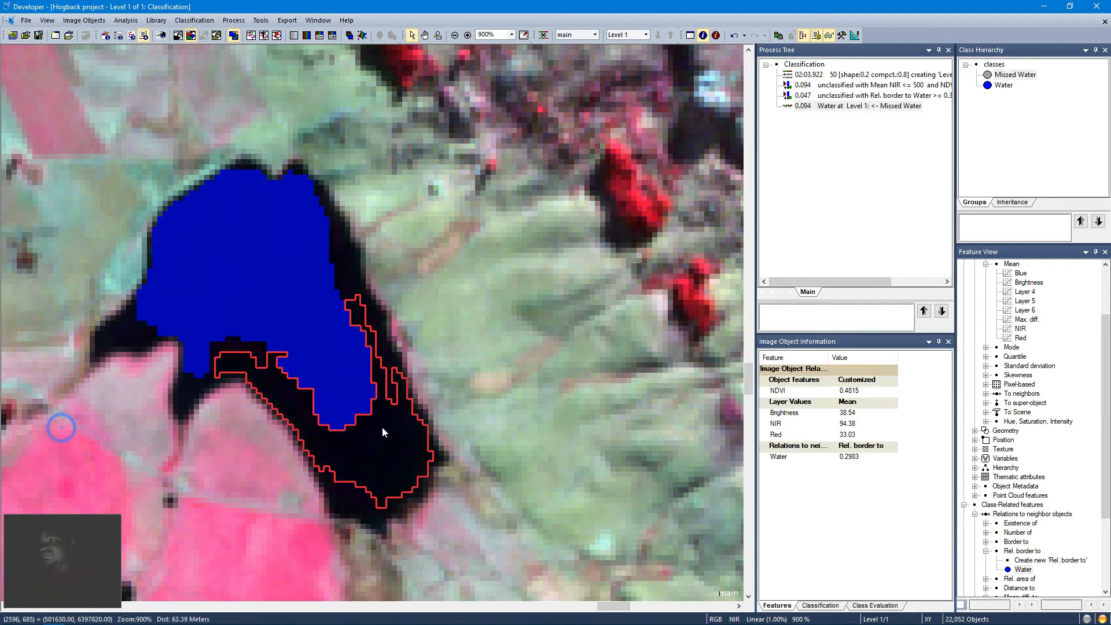
click(236, 364)
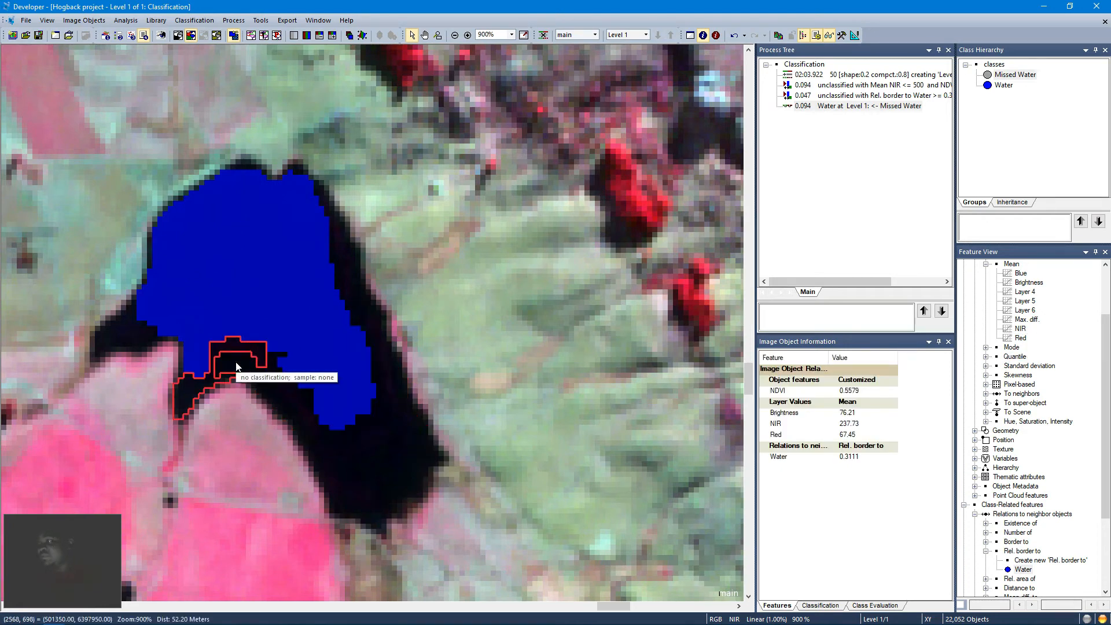
click(157, 338)
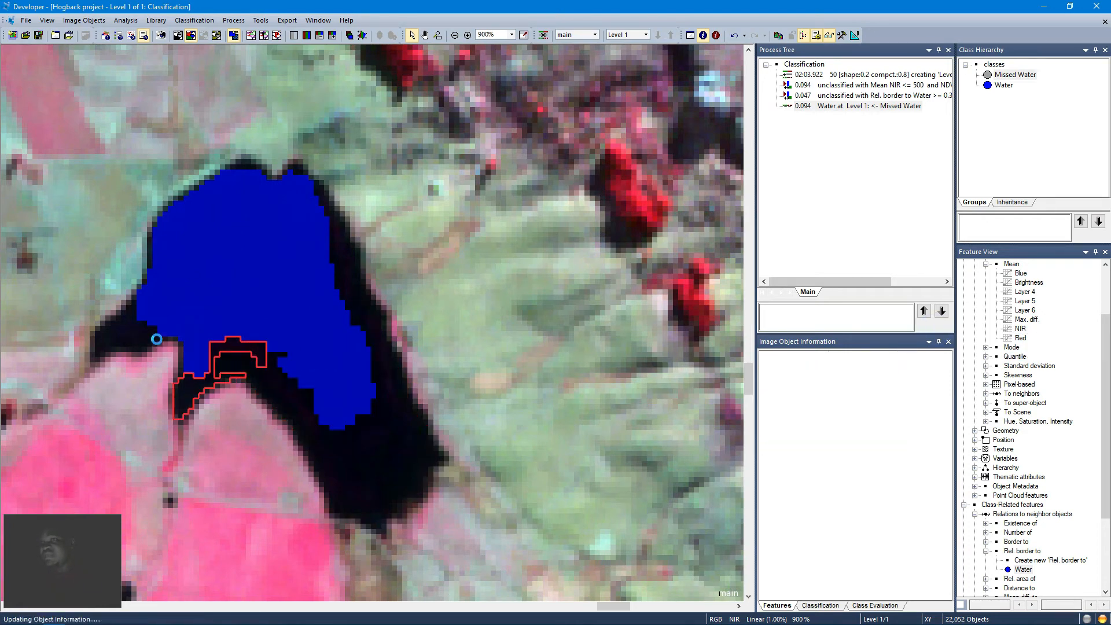
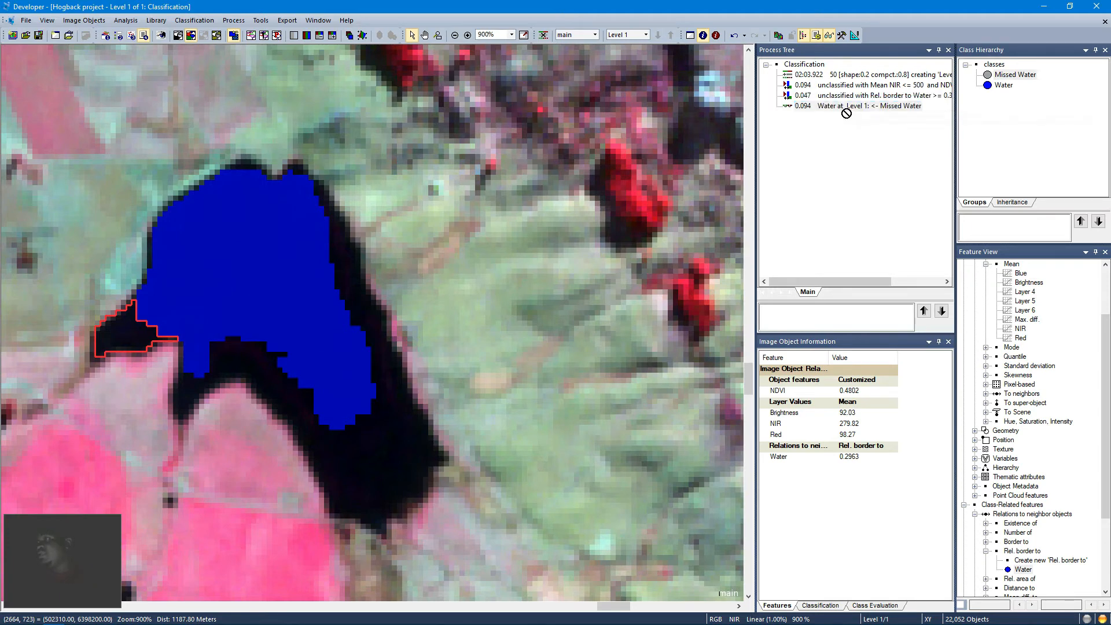
Step: Copy the Rel. border to Water classification process and paste a duplicate at the end of the process tree
right_click(833, 97)
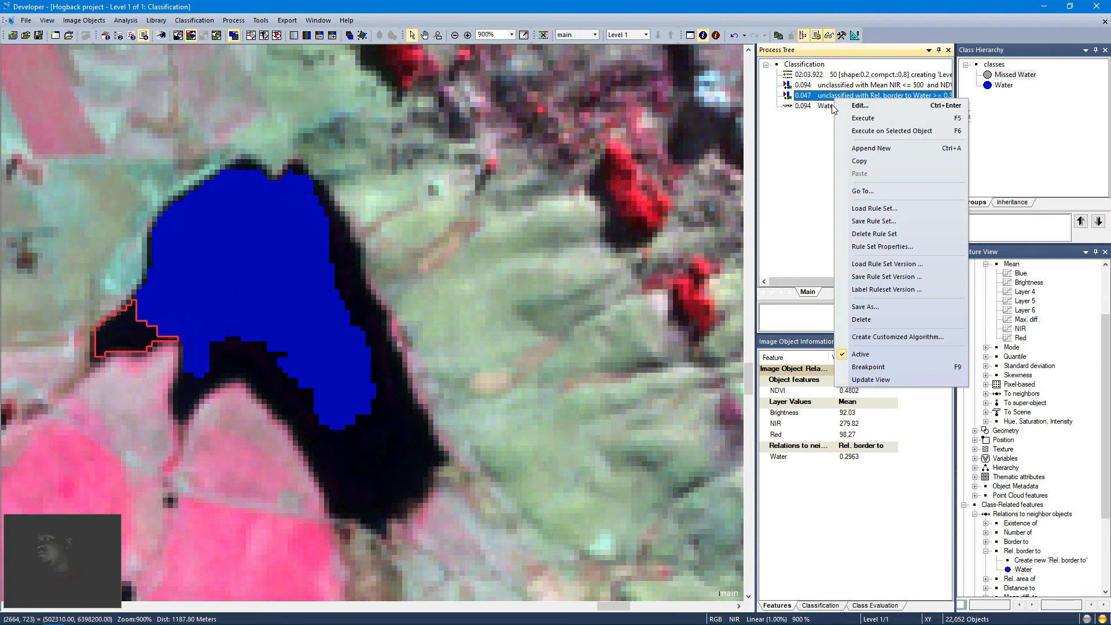
click(859, 161)
right_click(835, 111)
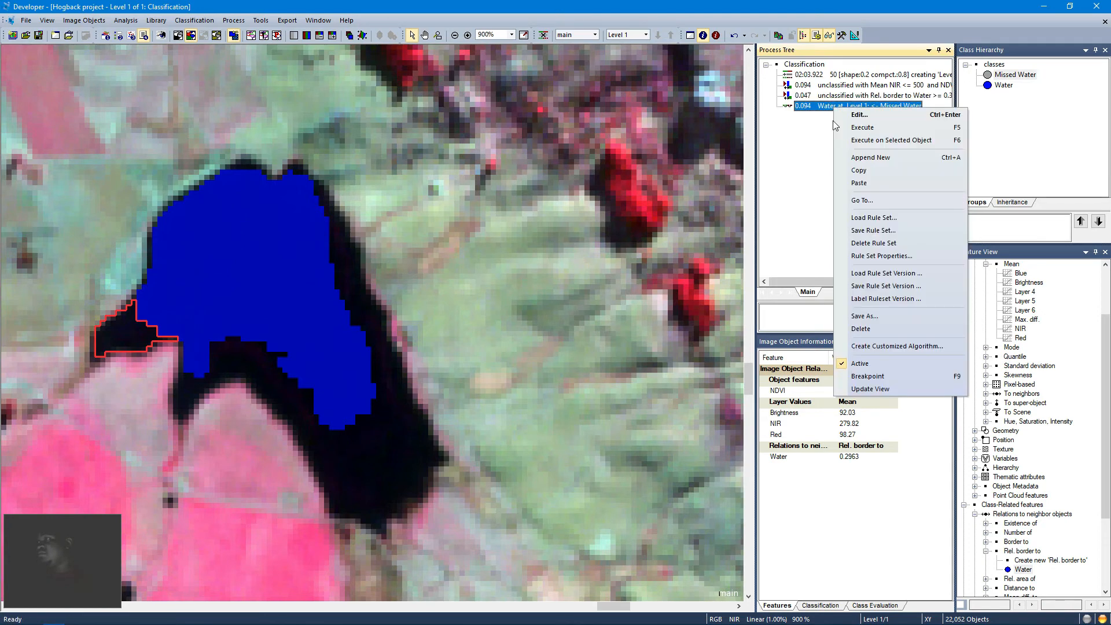
click(852, 183)
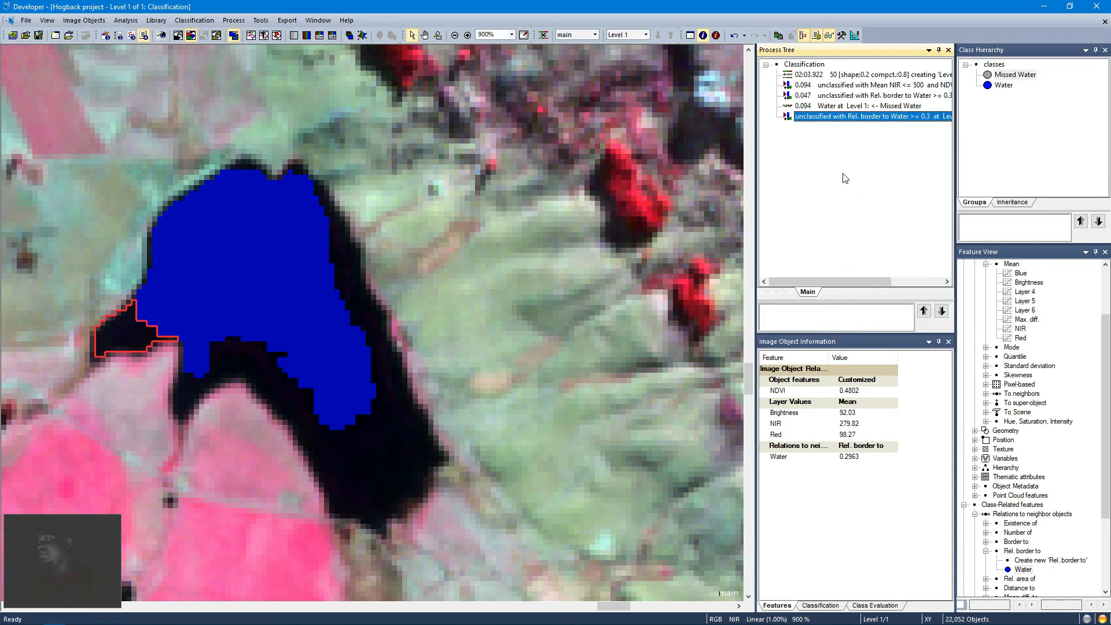
Step: Edit the duplicated process, lowering its Rel. border to Water threshold to >= 0.2, and confirm
right_click(816, 125)
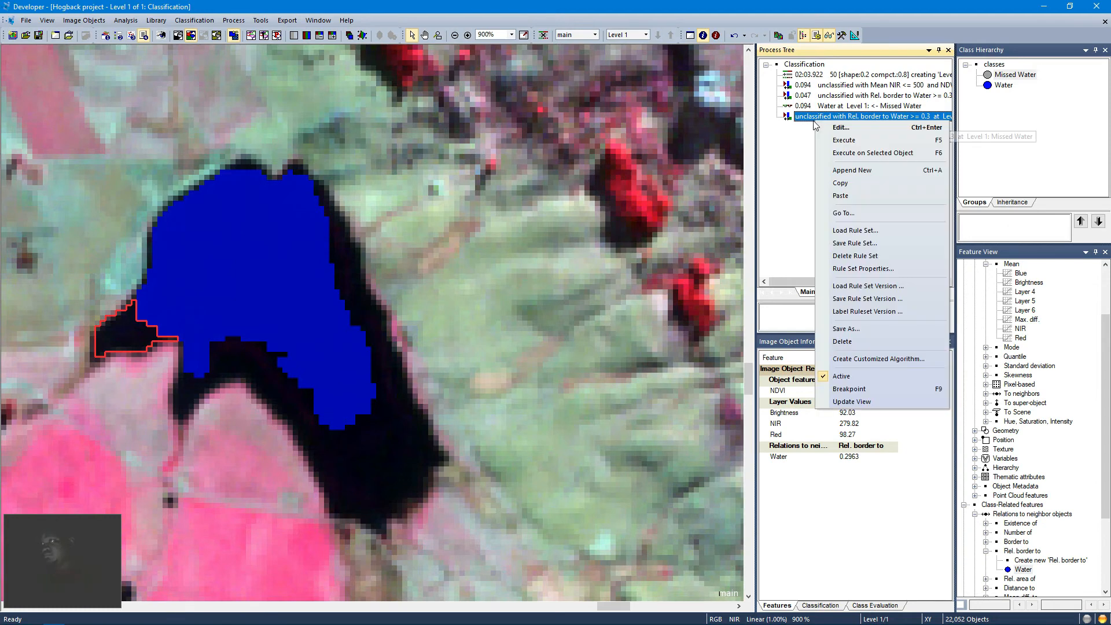
click(826, 137)
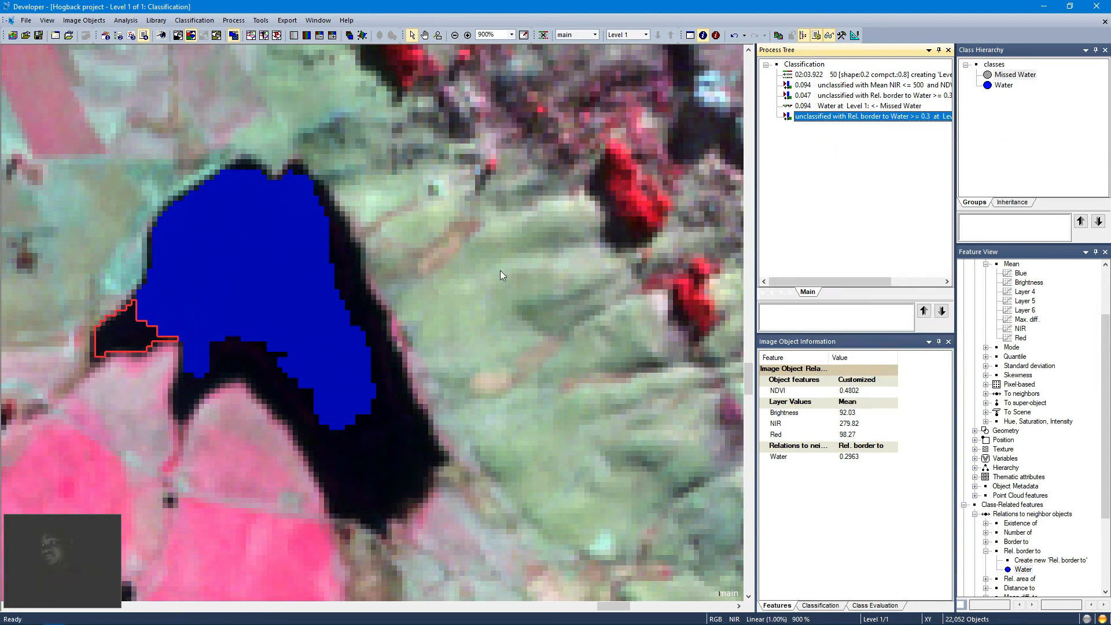
click(258, 353)
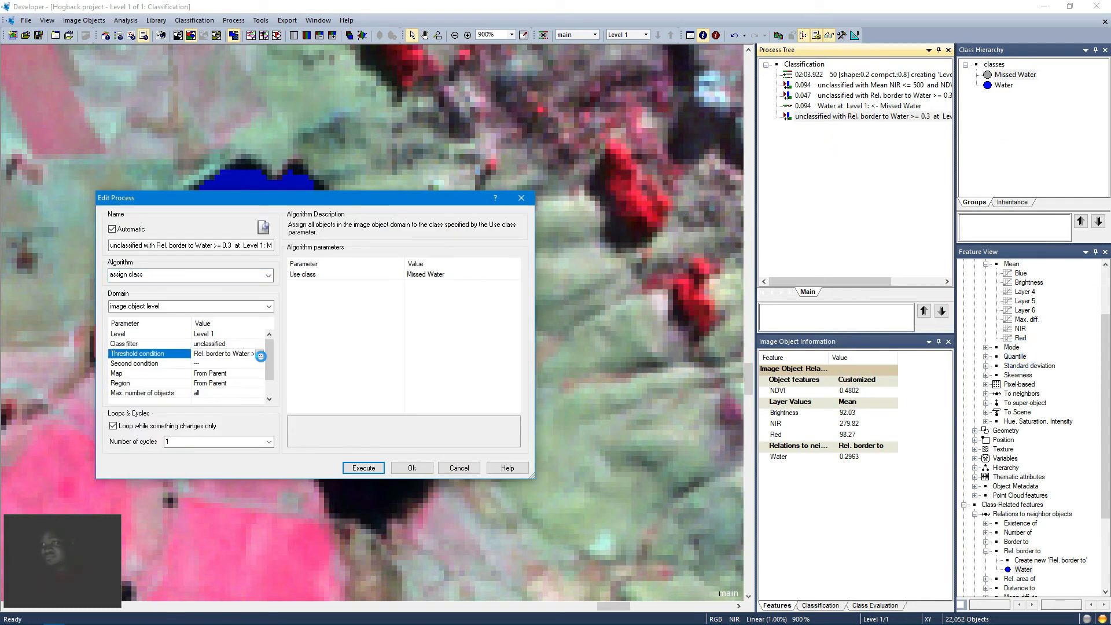
click(259, 353)
double_click(302, 359)
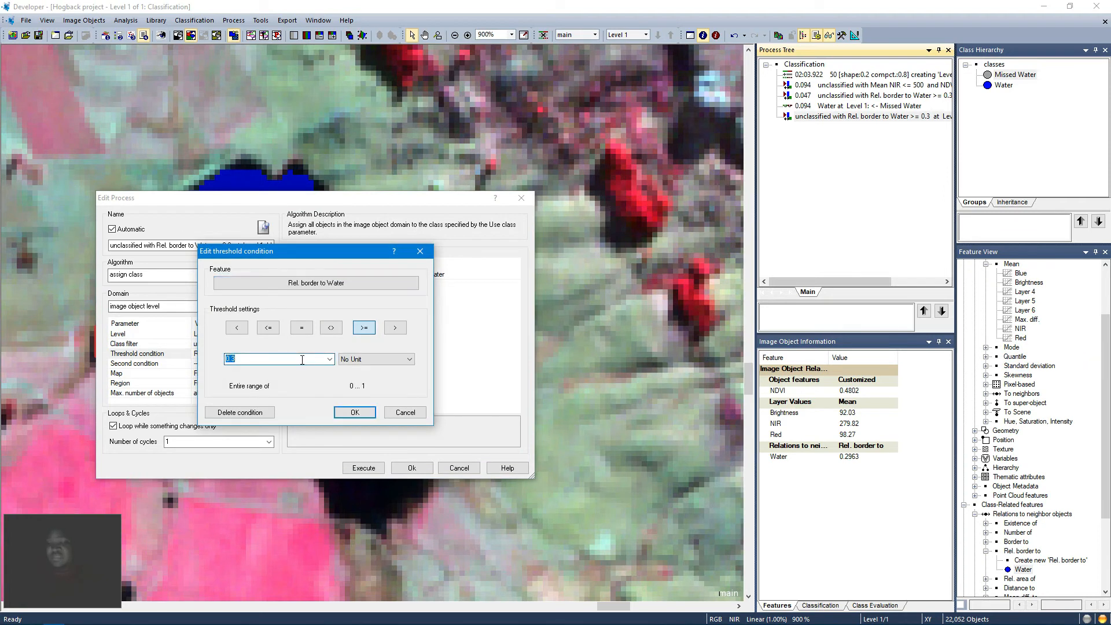
text(2)
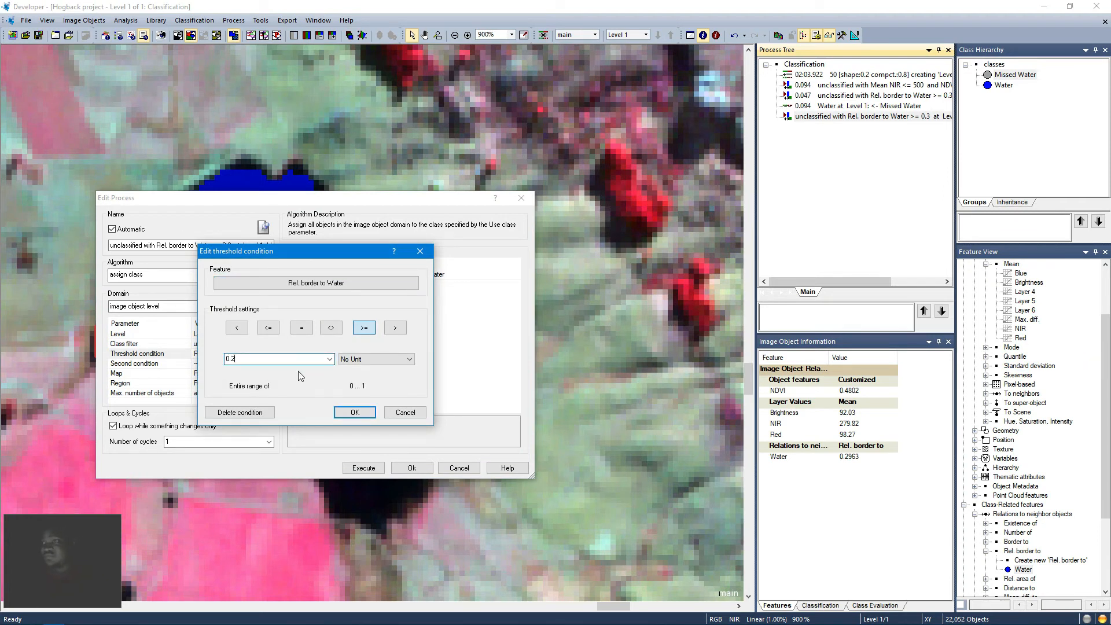
click(349, 415)
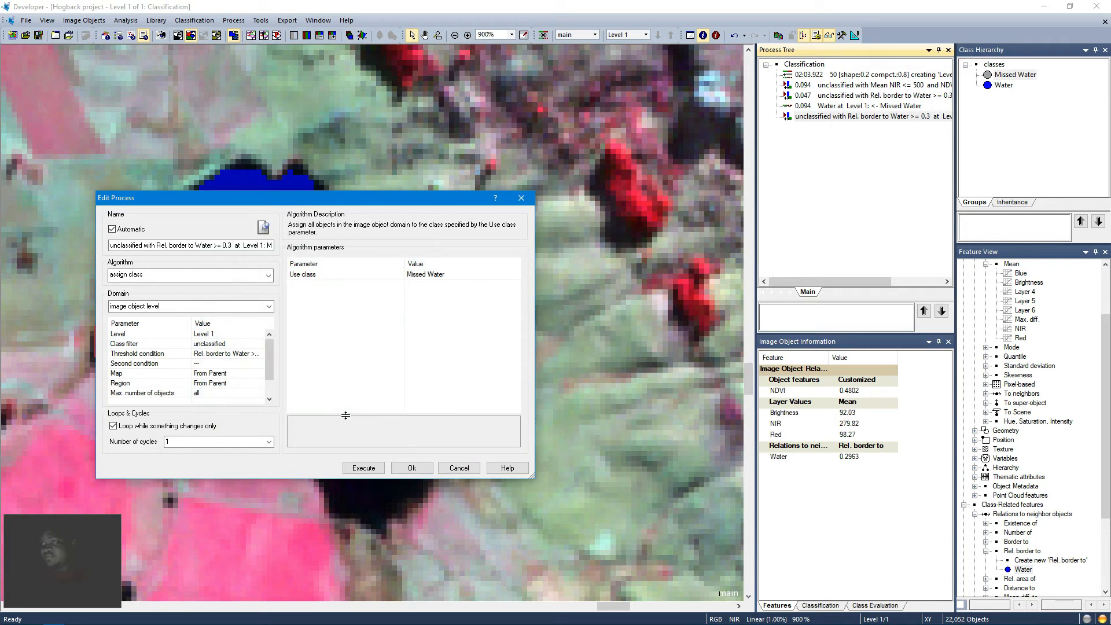
drag(350, 200, 498, 183)
click(559, 451)
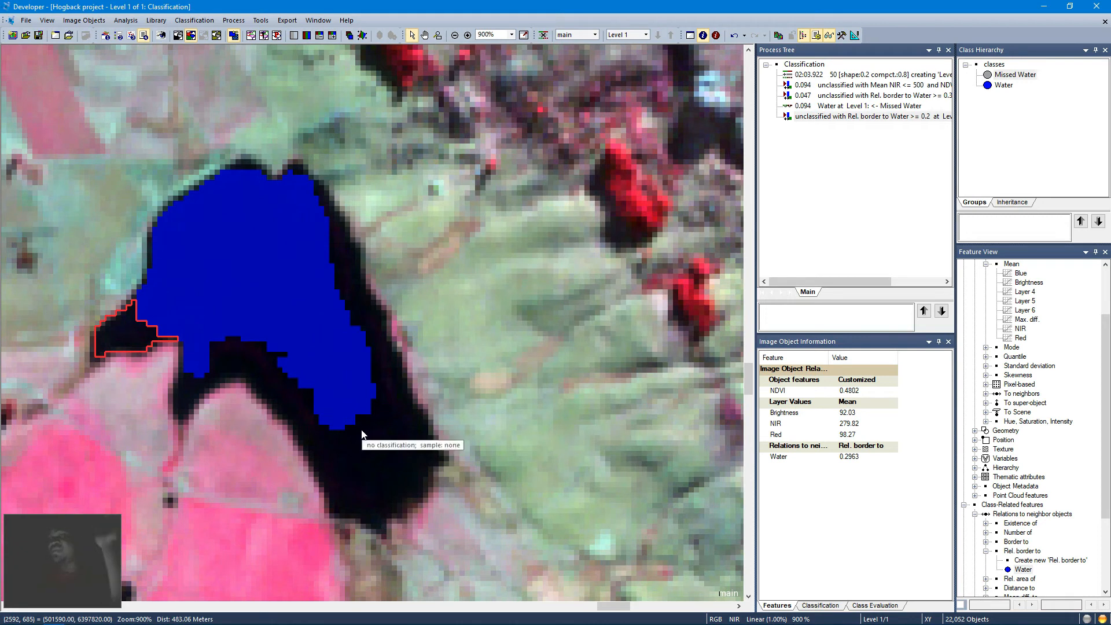
Step: Select the unclassified shoreline objects around the eastern lake to inspect their feature values
click(374, 444)
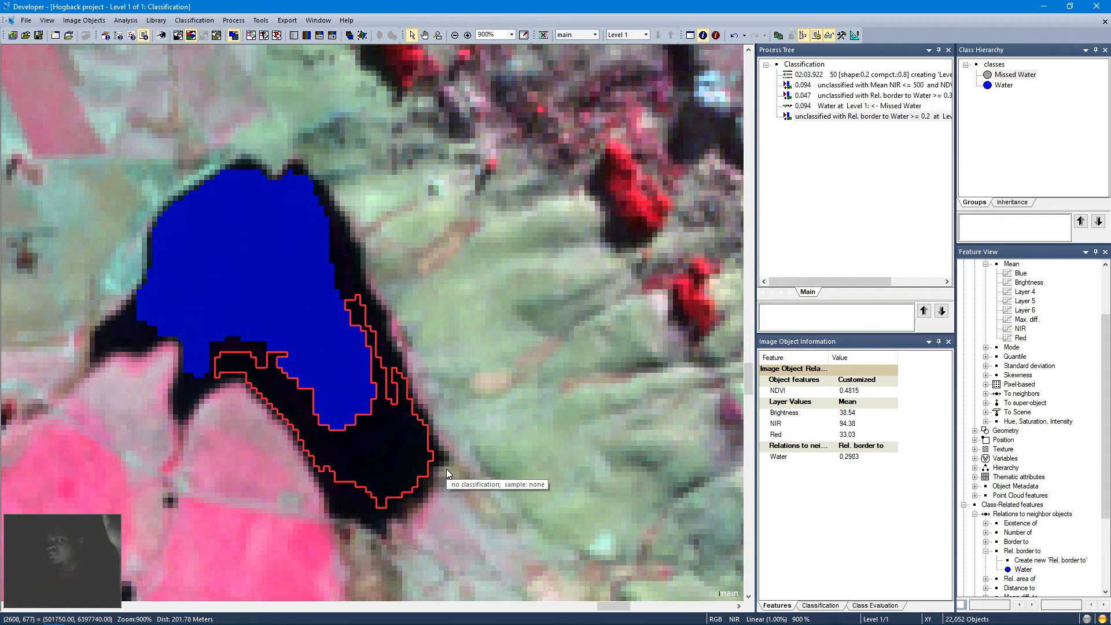
click(359, 272)
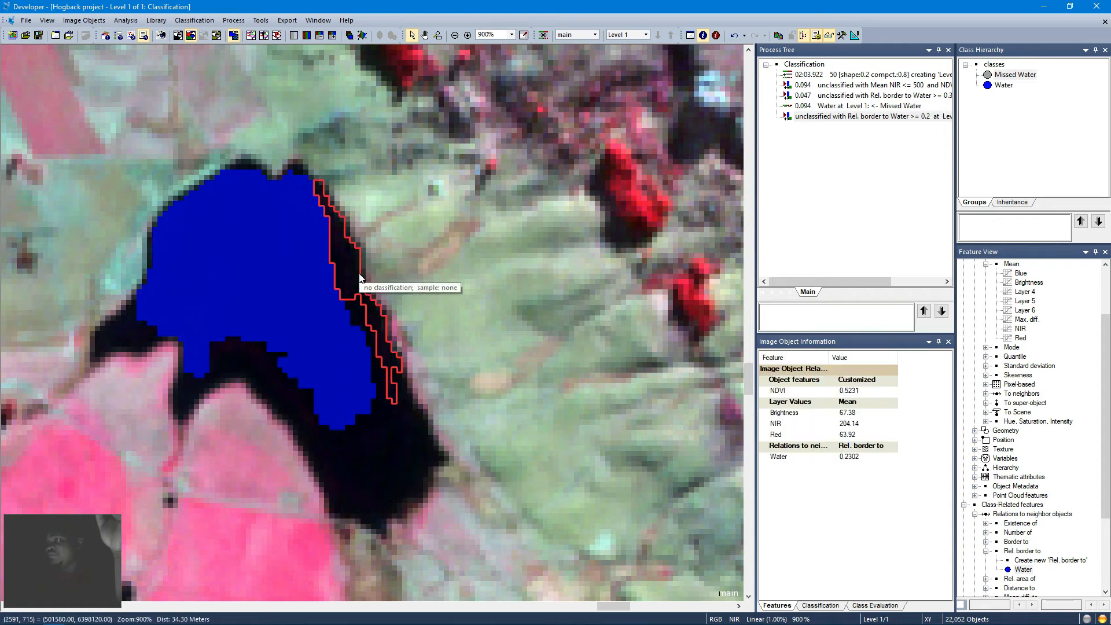
click(221, 363)
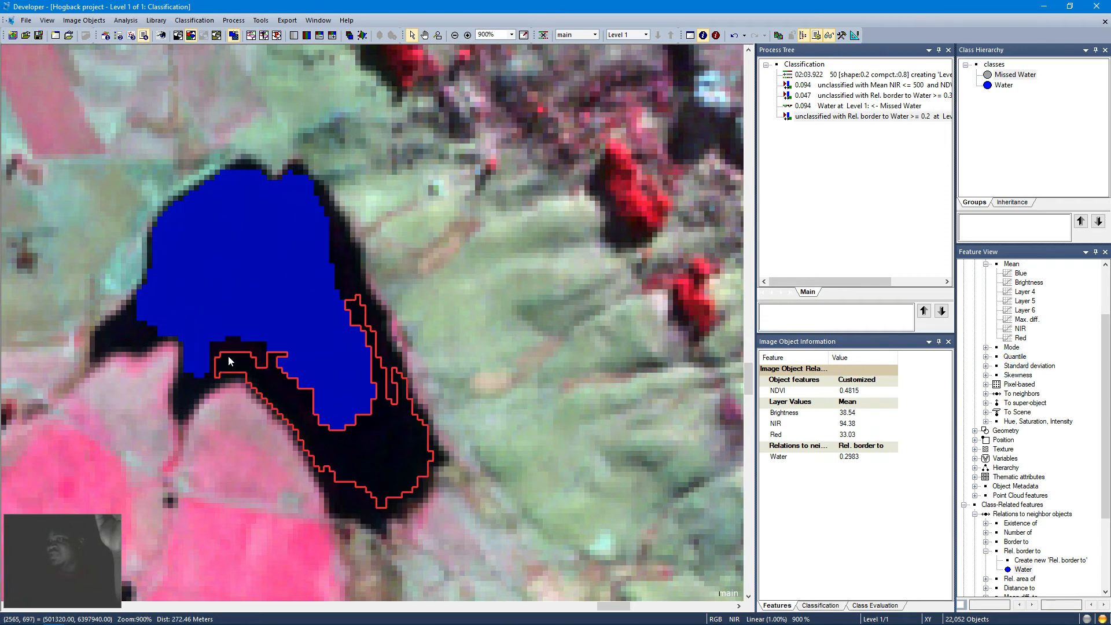
click(231, 349)
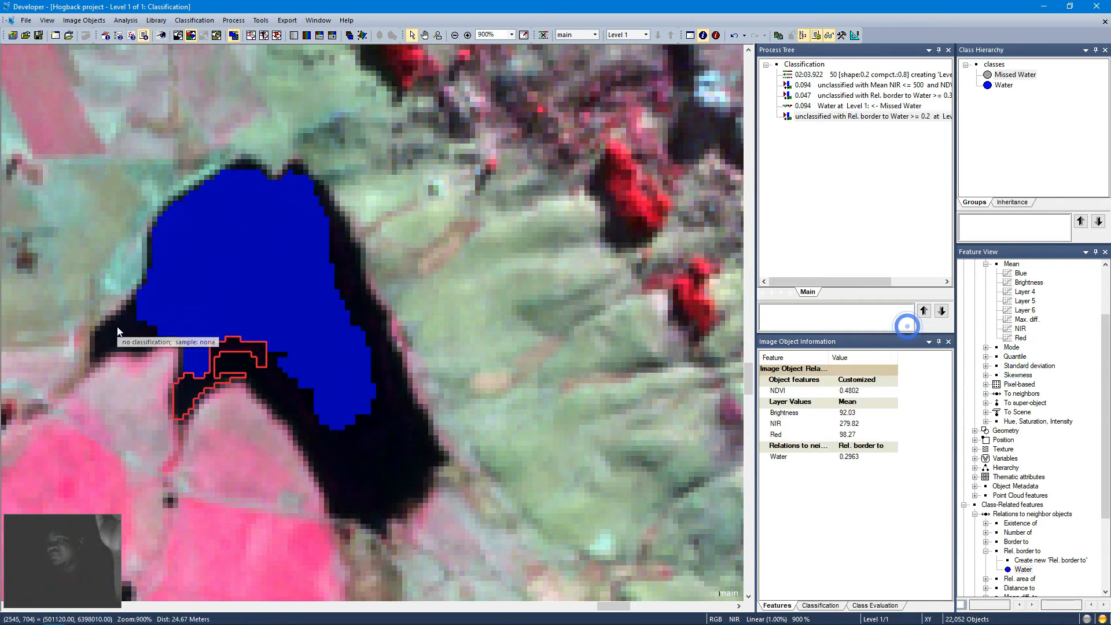
click(138, 335)
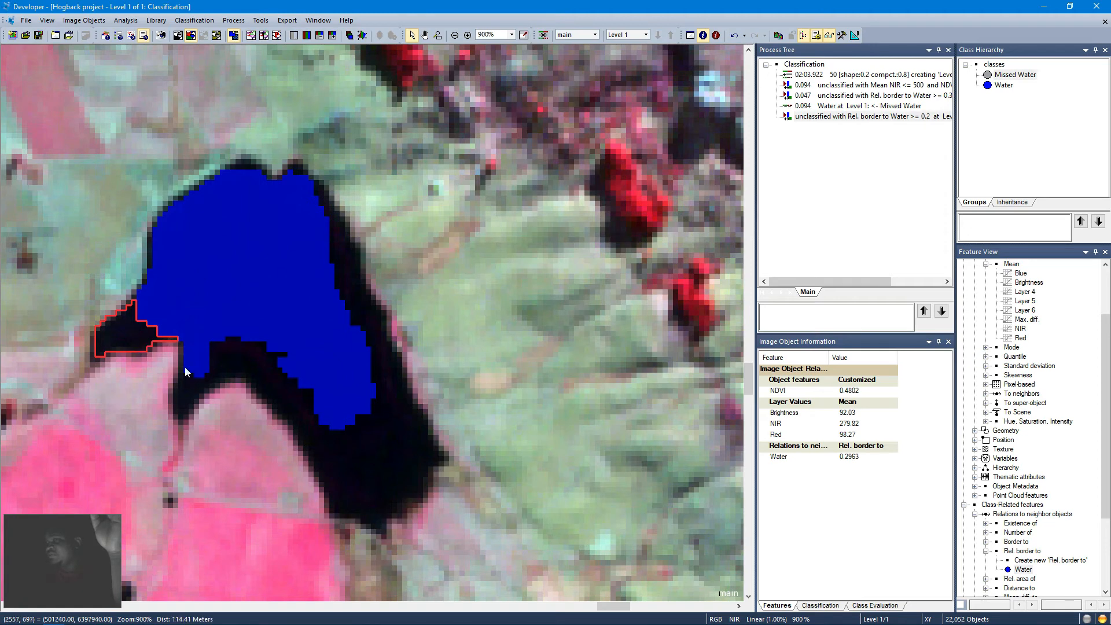
click(195, 384)
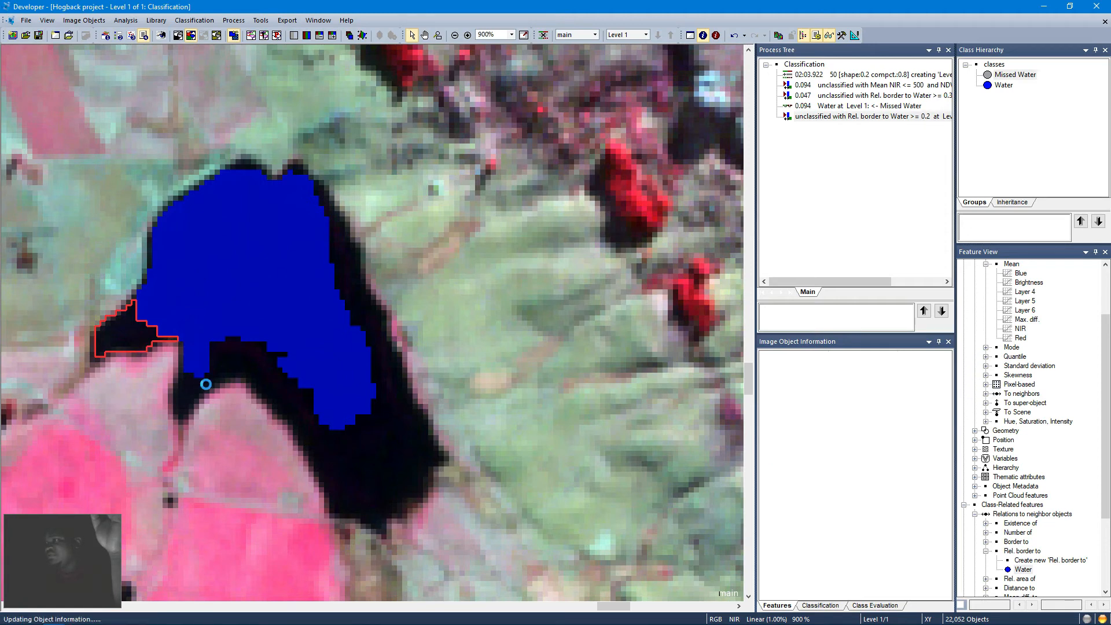
click(264, 386)
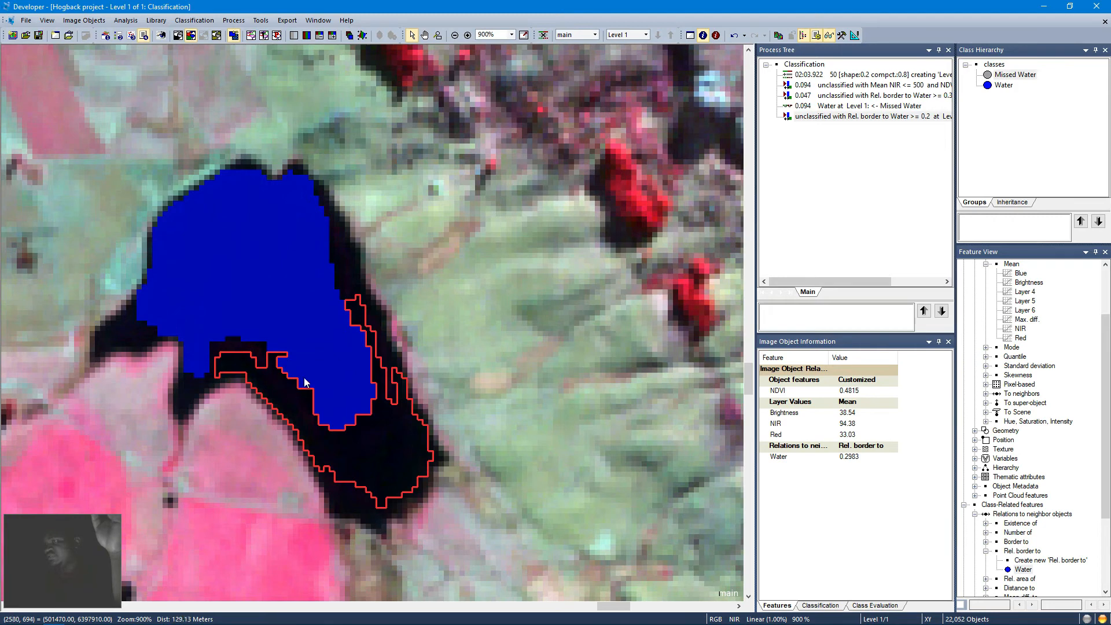
click(337, 271)
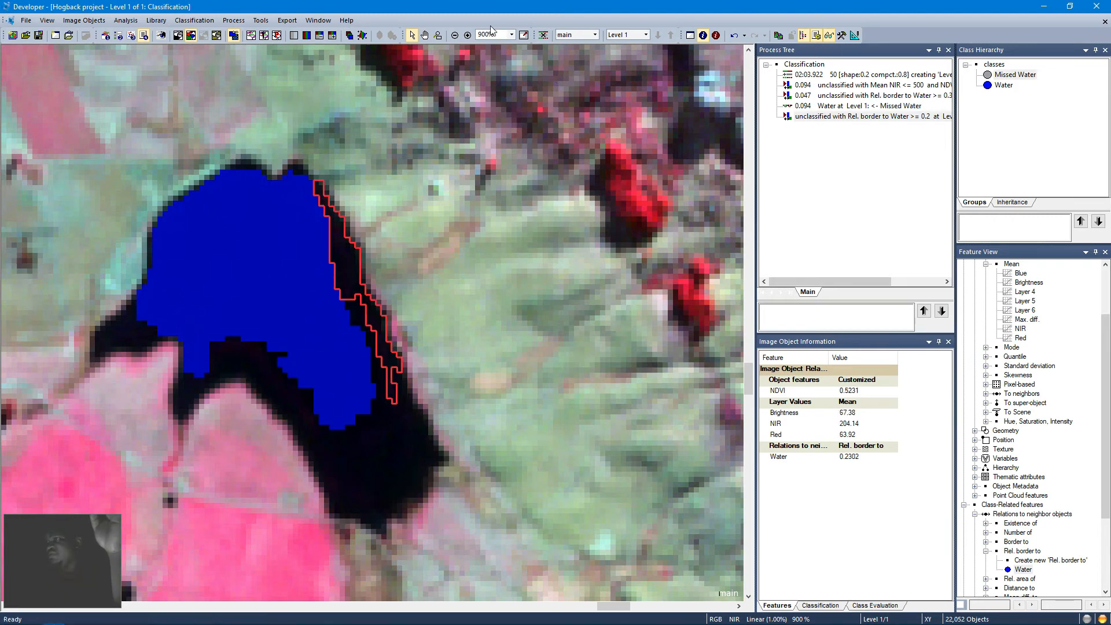
Step: Zoom out to the whole scene, zoom into the western lake, and select shoreline objects to inspect their features
click(523, 36)
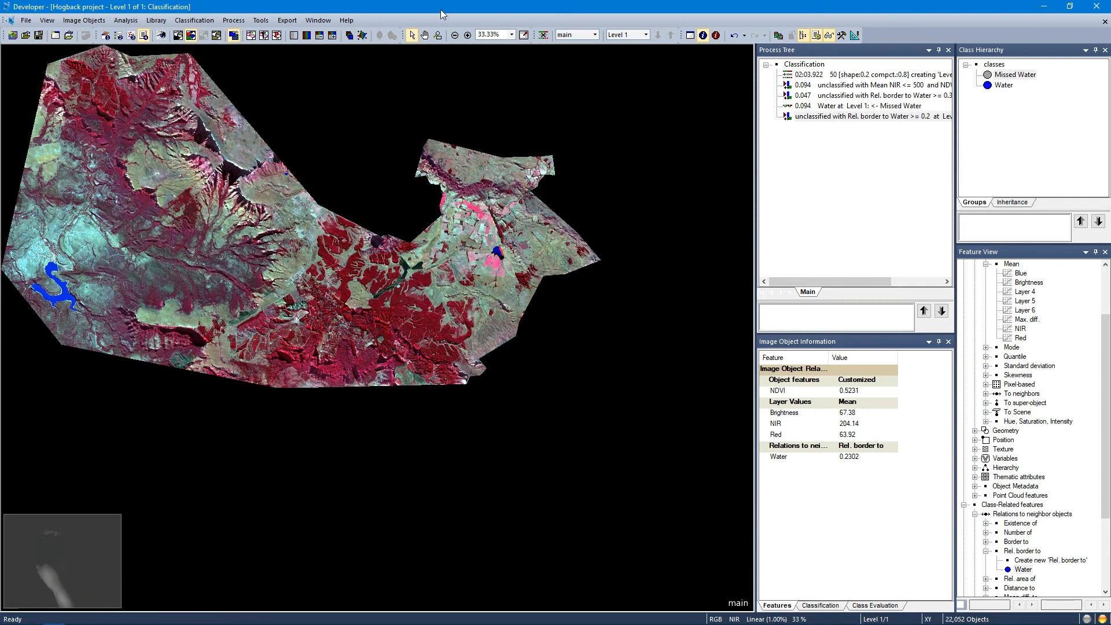
click(438, 34)
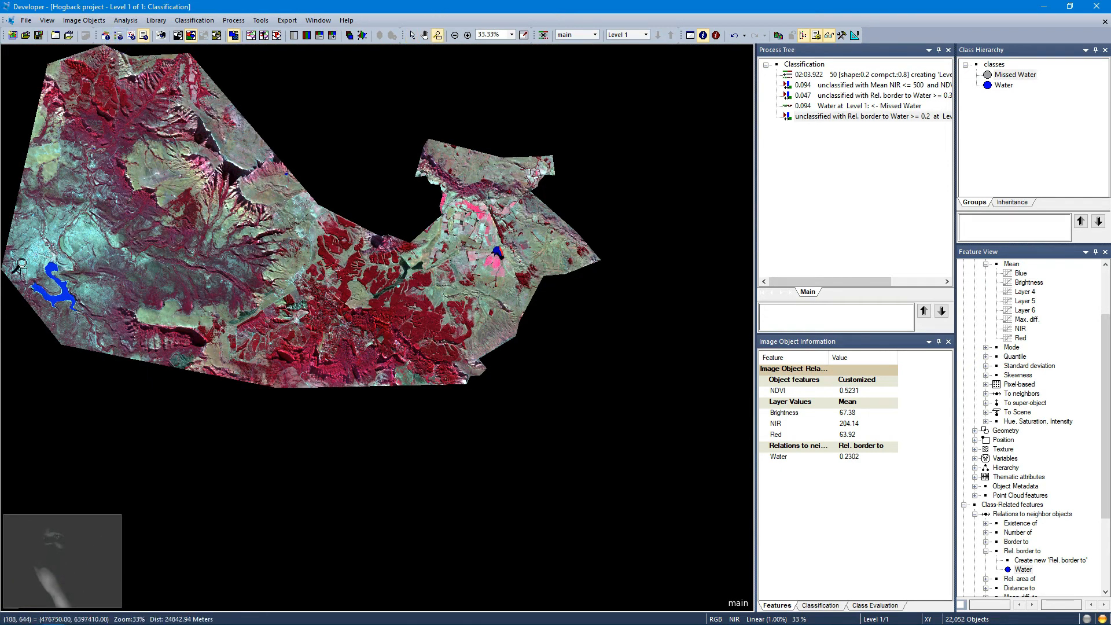
drag(21, 263, 86, 313)
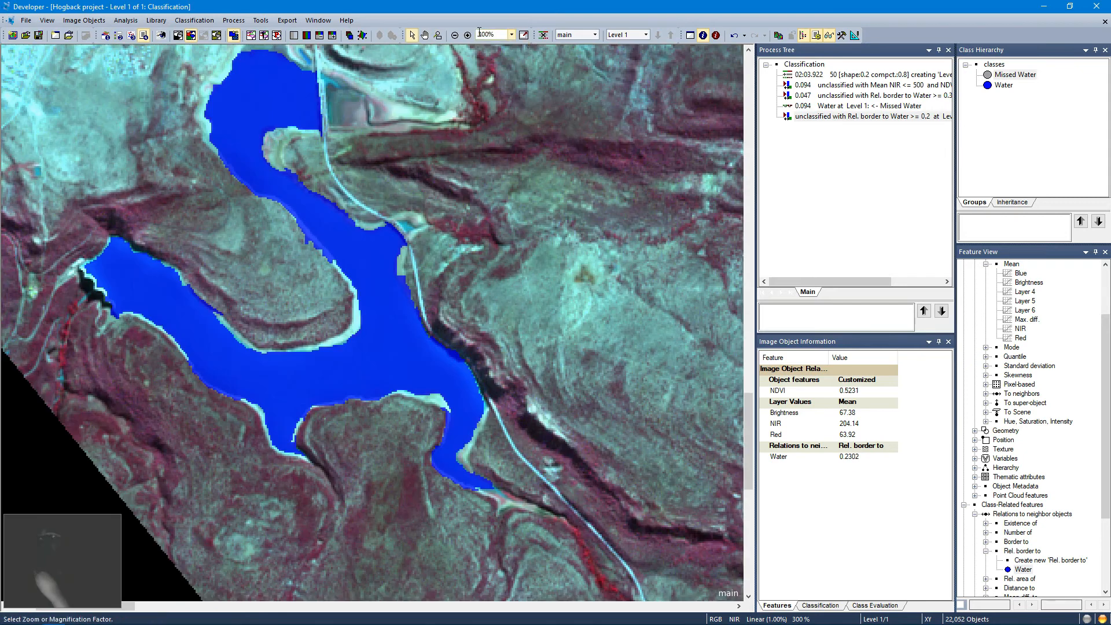
click(416, 37)
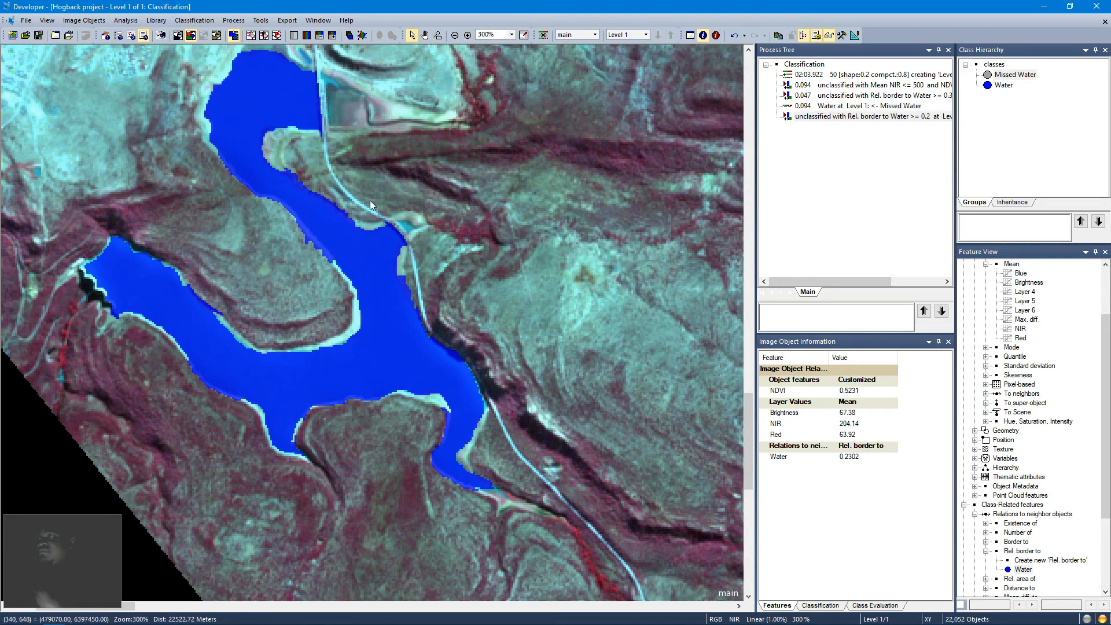
click(399, 265)
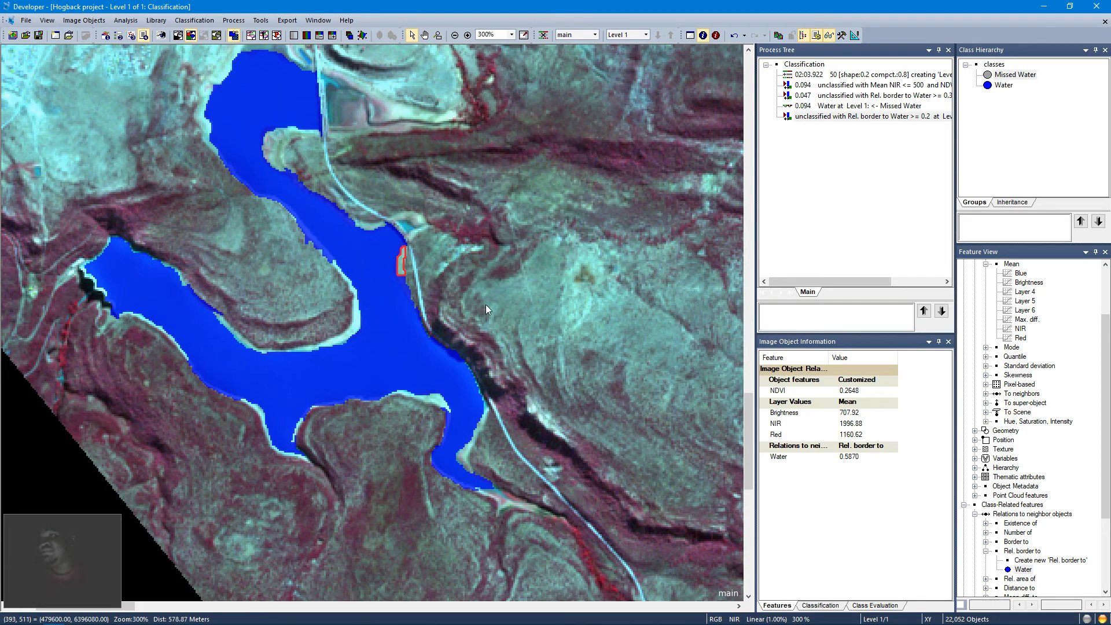
click(356, 320)
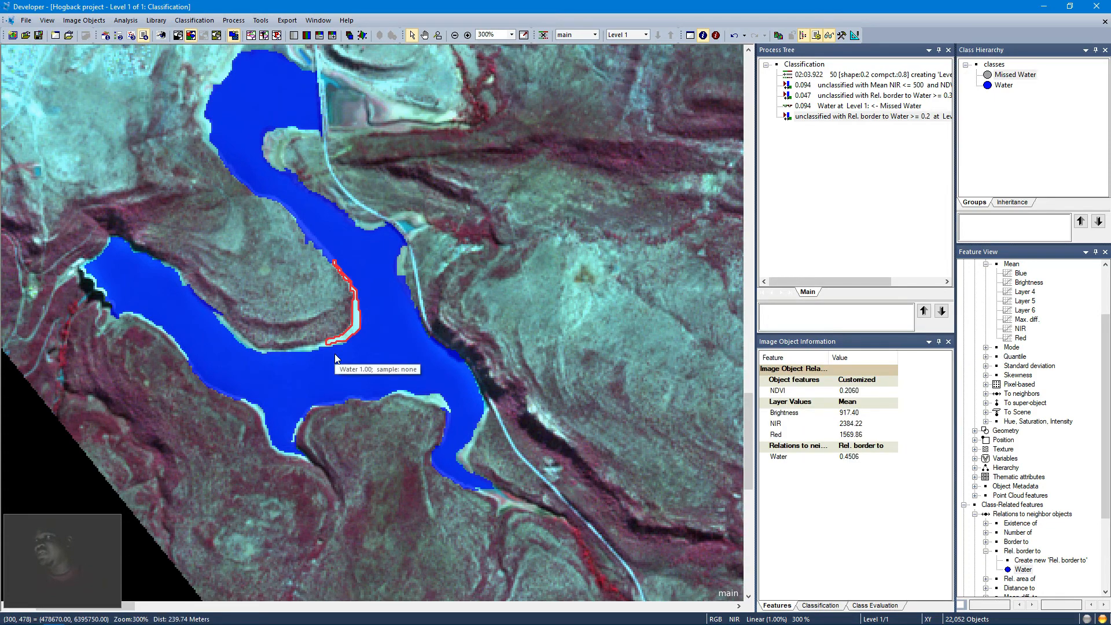
click(435, 398)
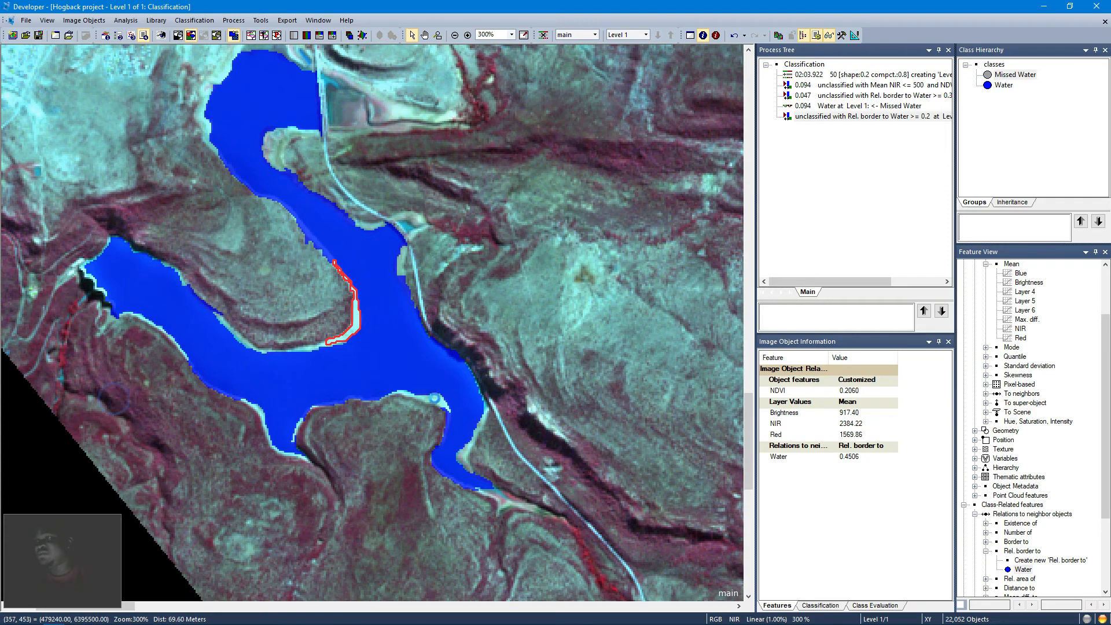
click(467, 453)
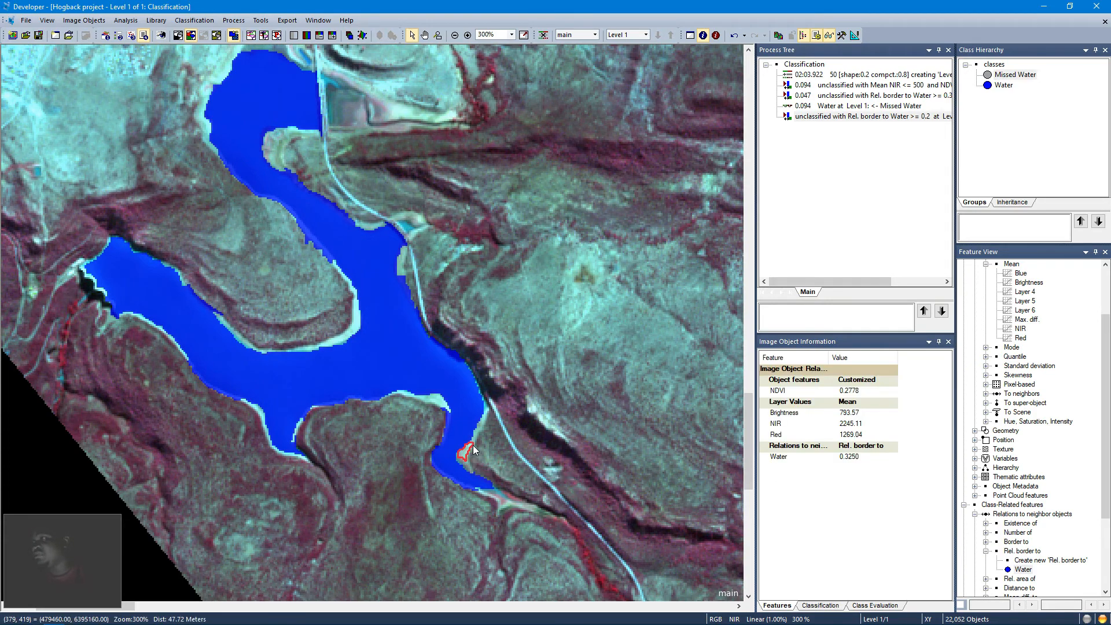
click(478, 425)
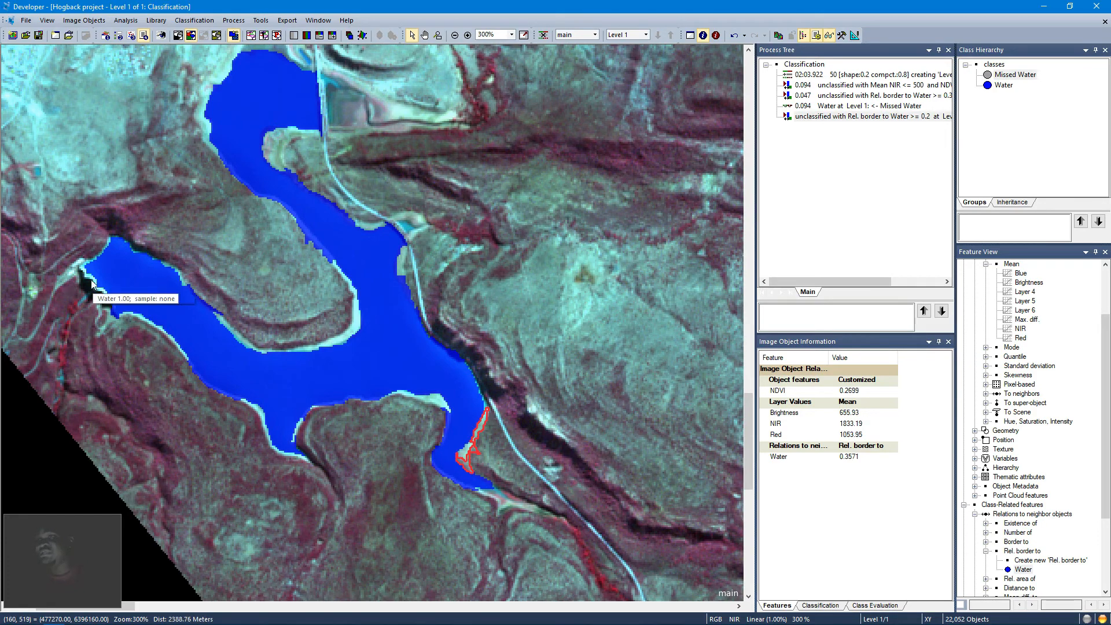
click(111, 307)
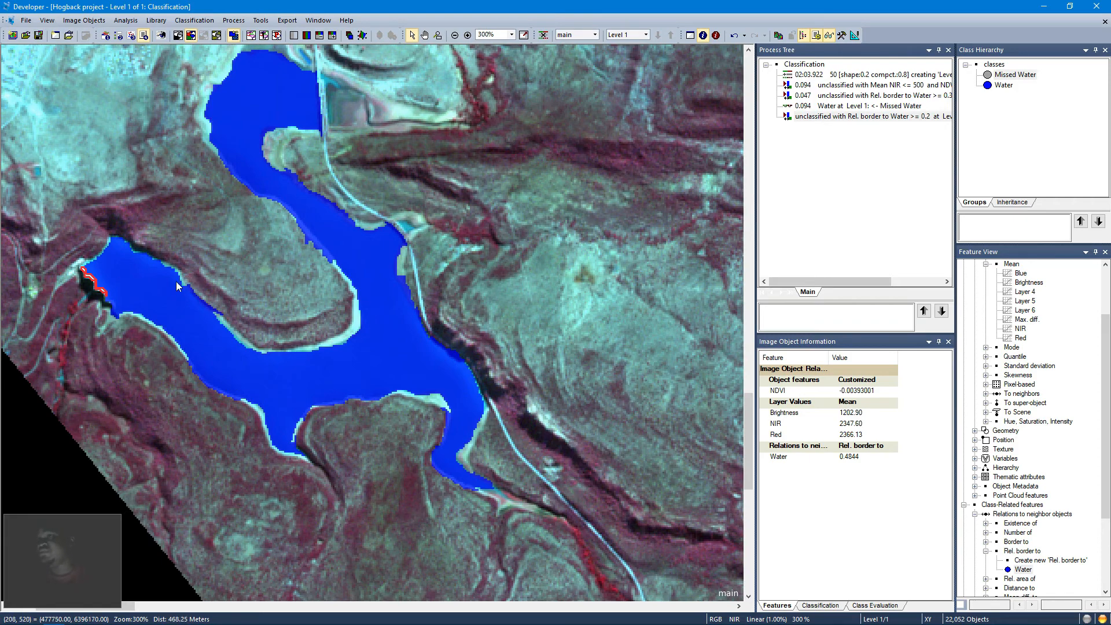
Step: Add a second condition Mean NIR <= 300 to the duplicated Rel. border to Water process and execute it
right_click(829, 118)
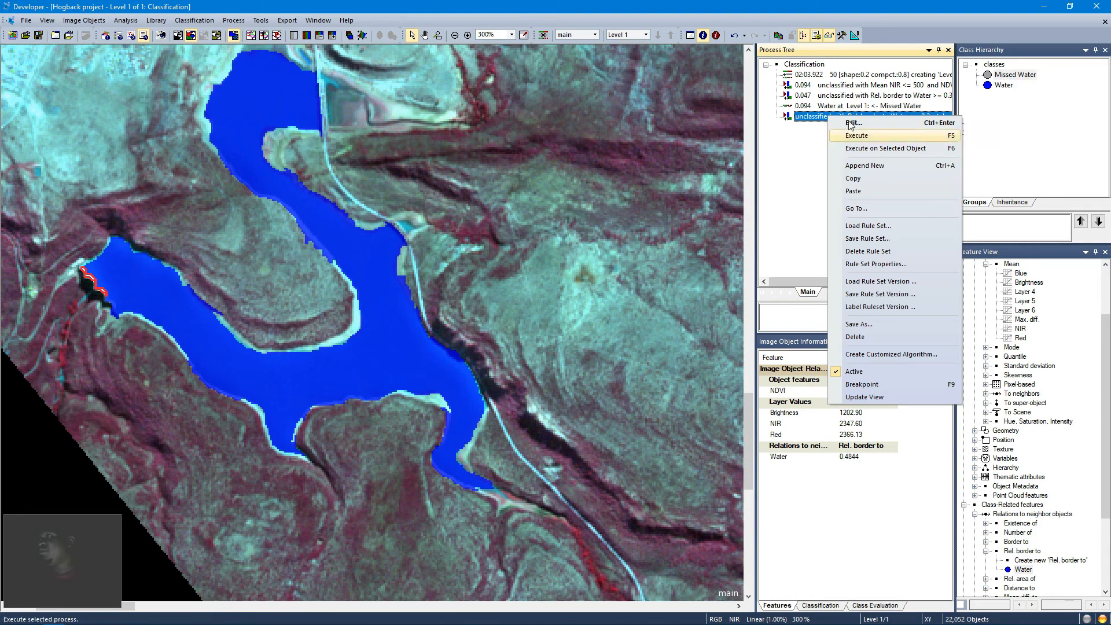
click(846, 136)
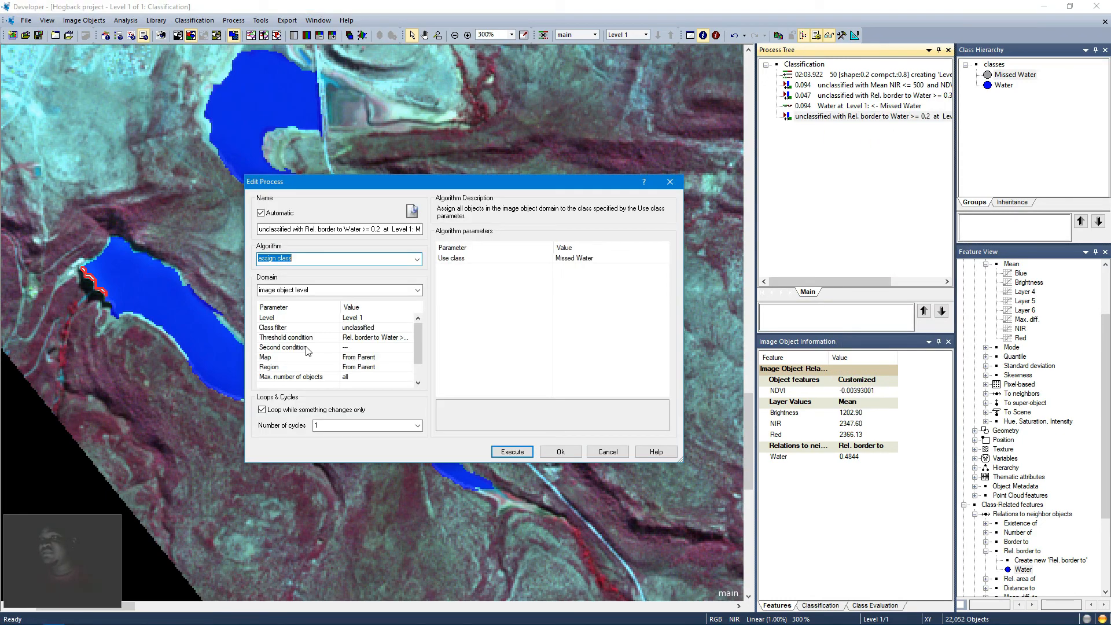
click(410, 349)
click(409, 347)
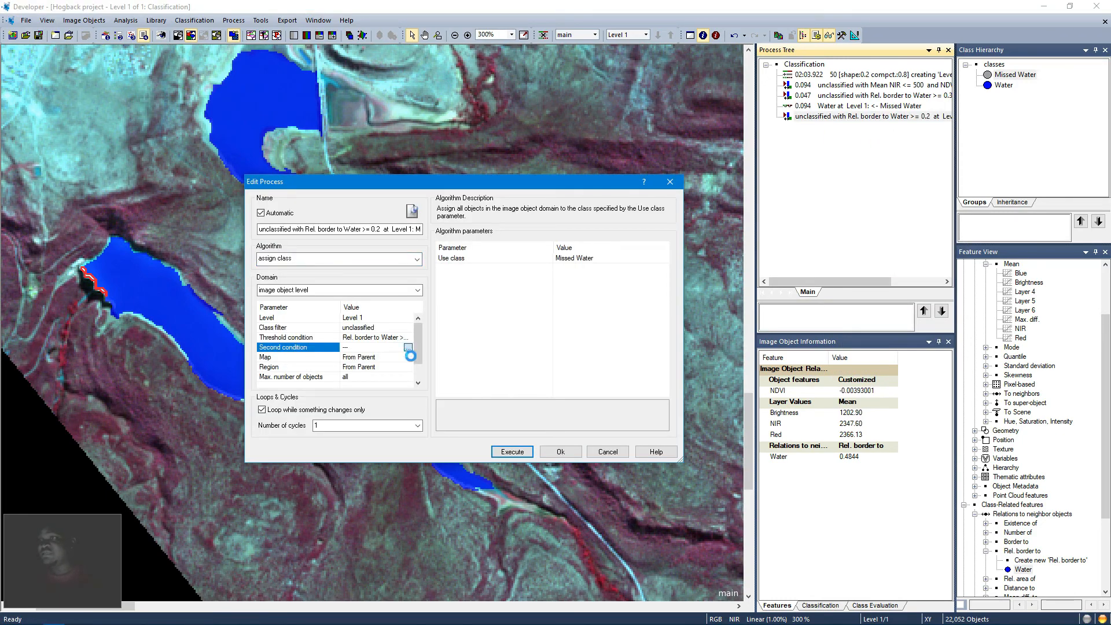
click(723, 273)
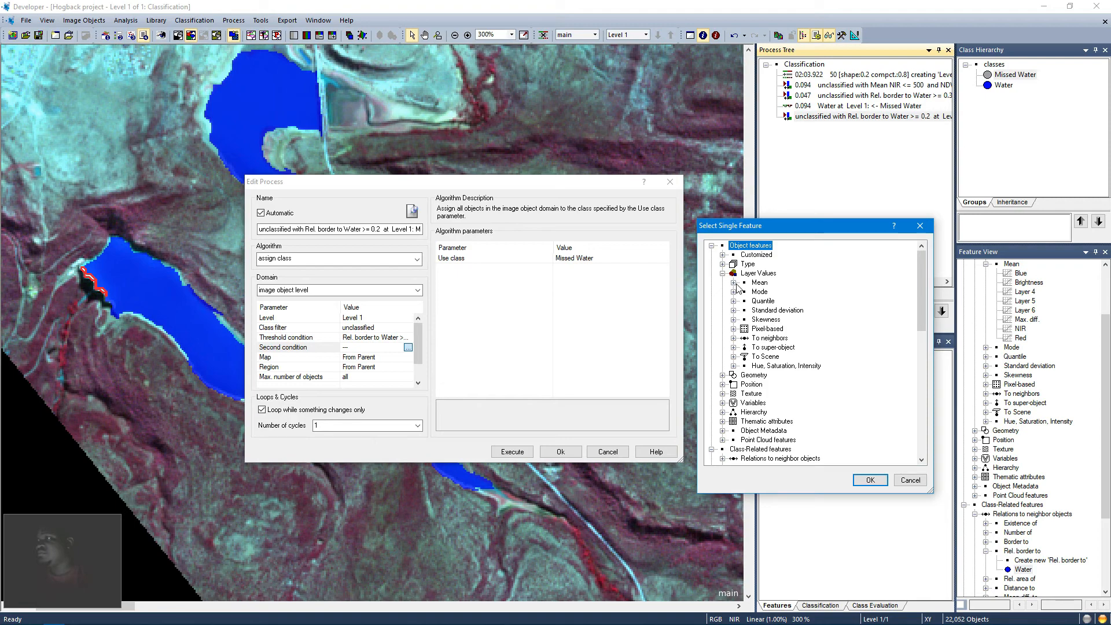
click(733, 283)
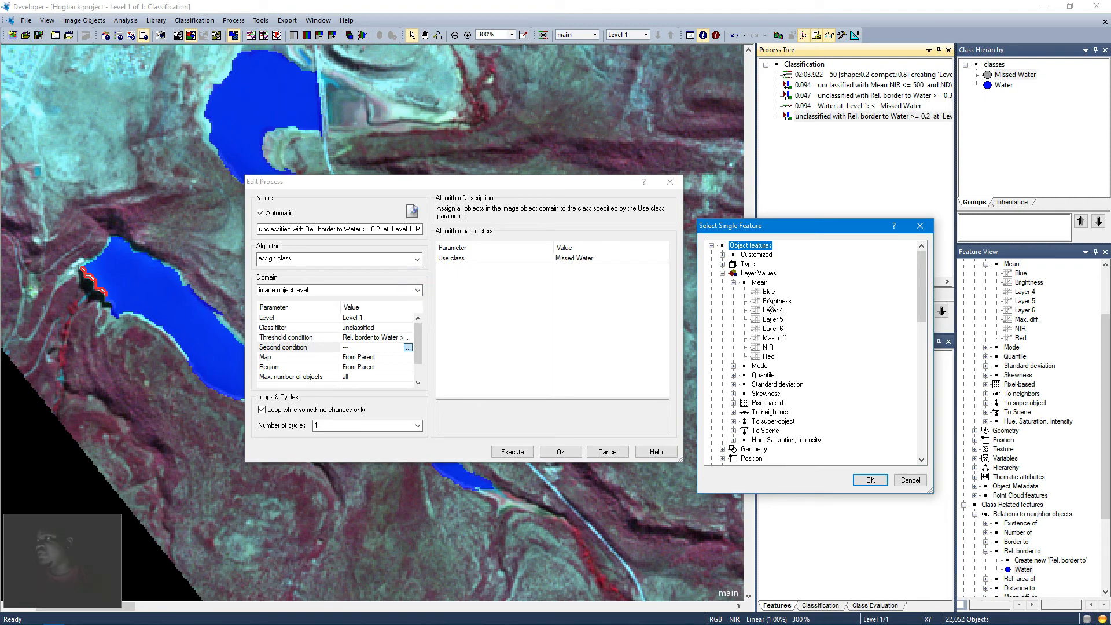
double_click(768, 348)
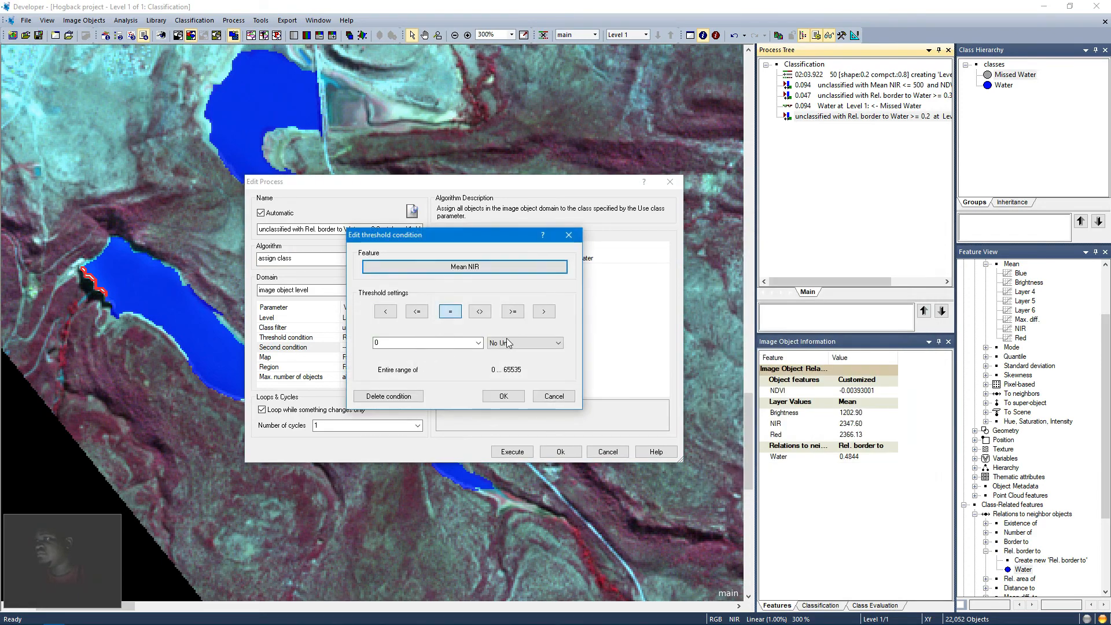
click(419, 312)
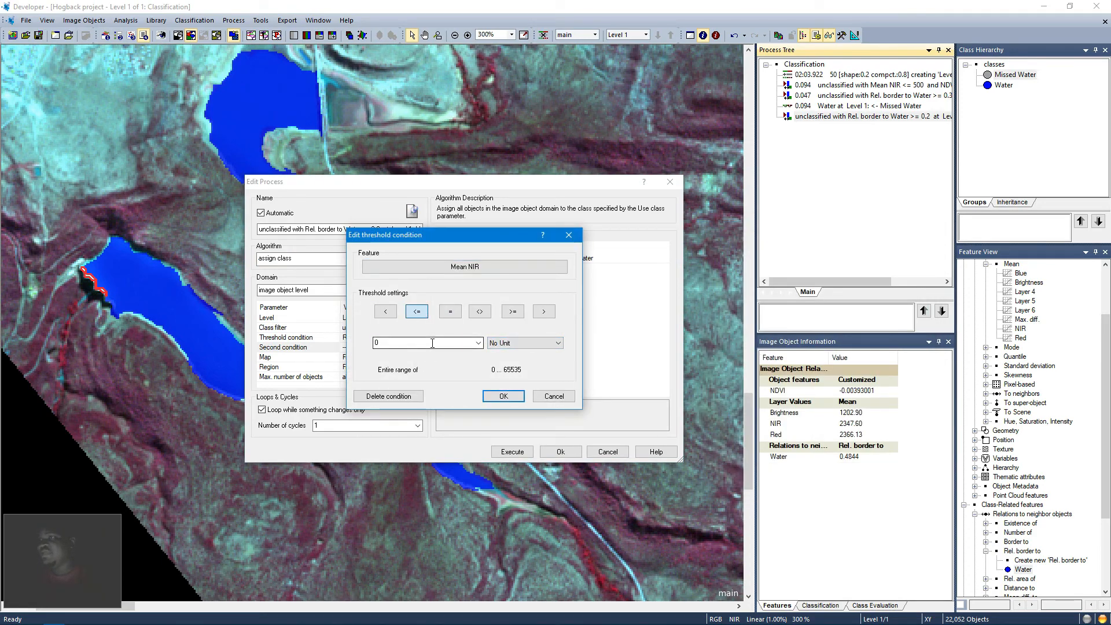
double_click(432, 343)
text(300)
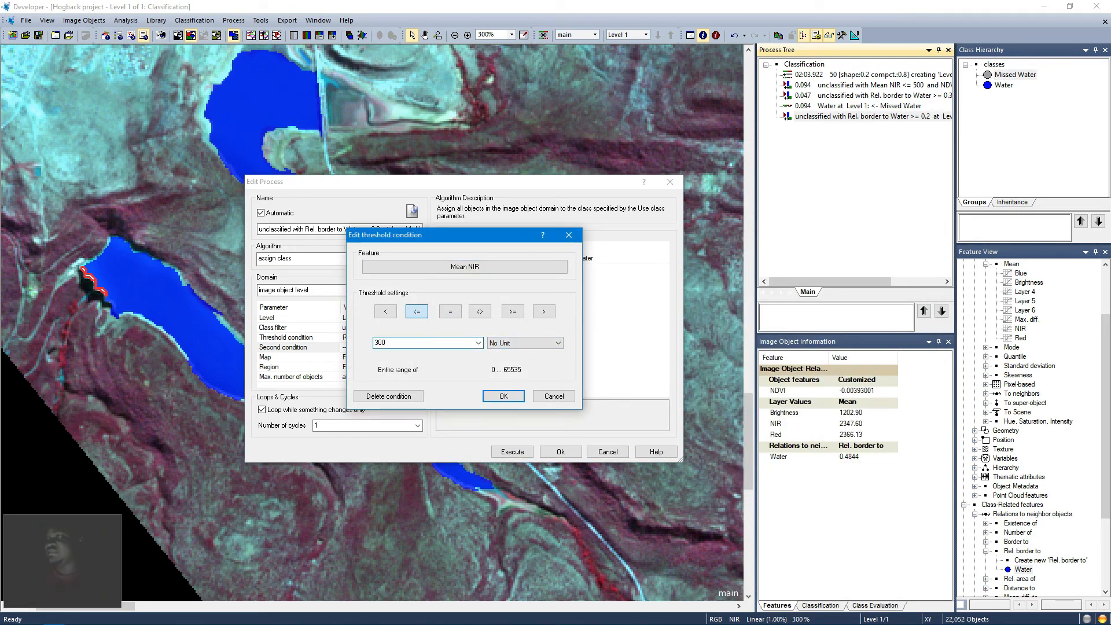
click(501, 398)
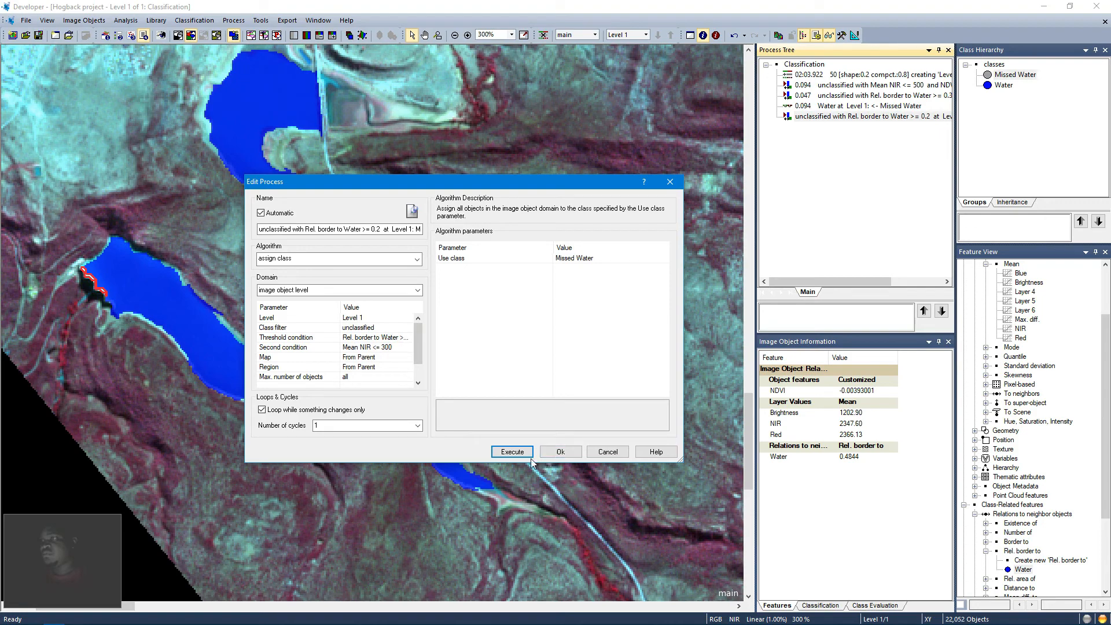
click(512, 452)
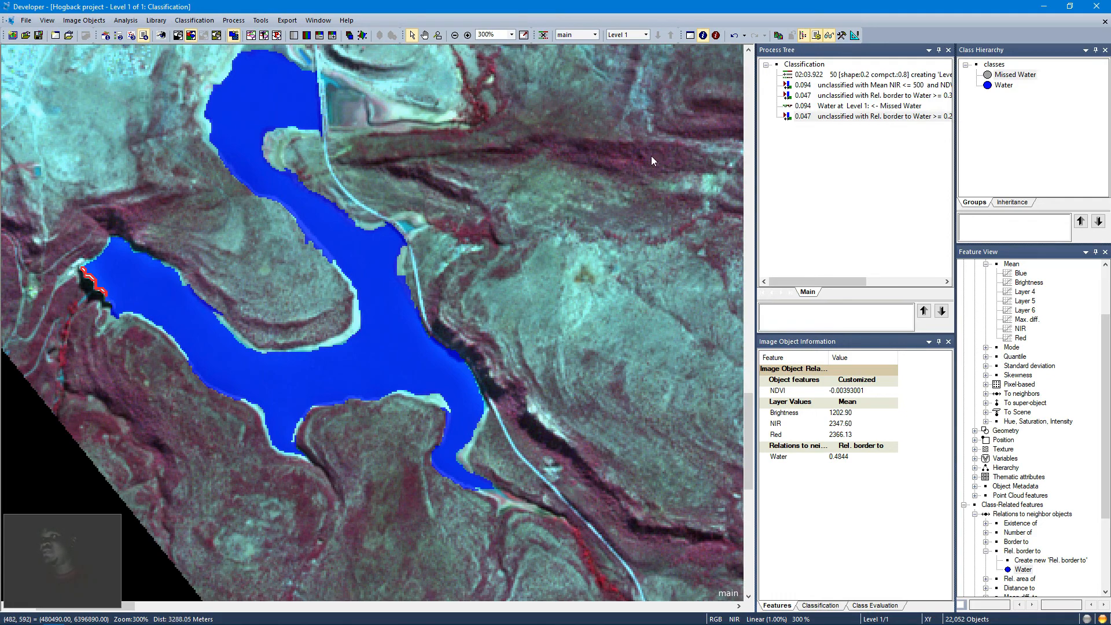
Step: Zoom out to the whole scene, zoom into the small eastern lake, and select a dark shoreline object to inspect it
click(524, 35)
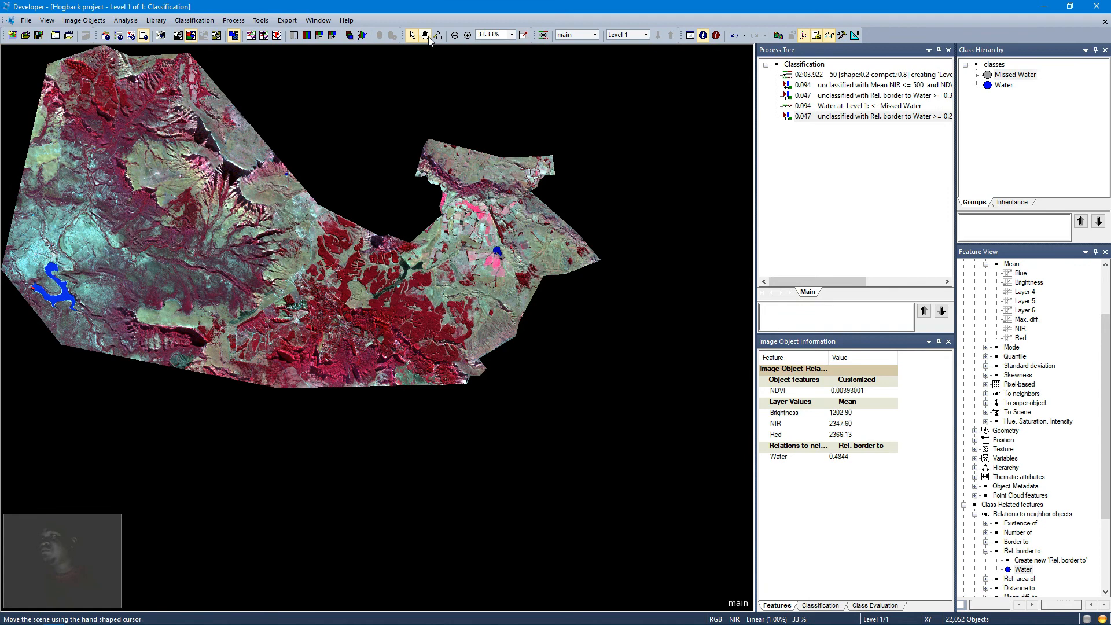
click(438, 35)
drag(494, 242, 508, 265)
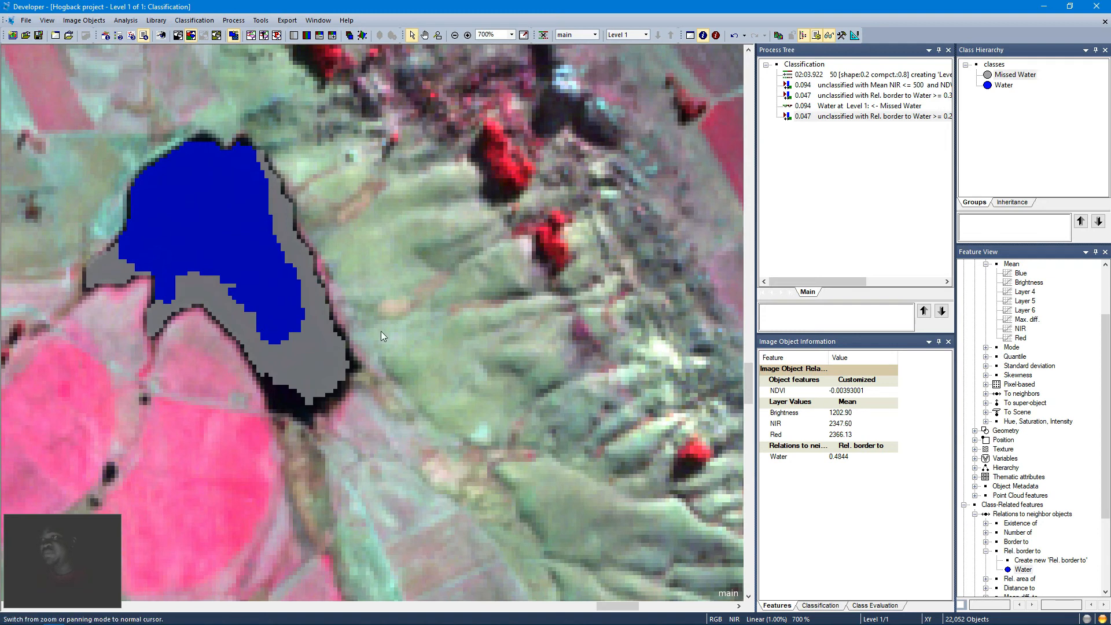
click(306, 409)
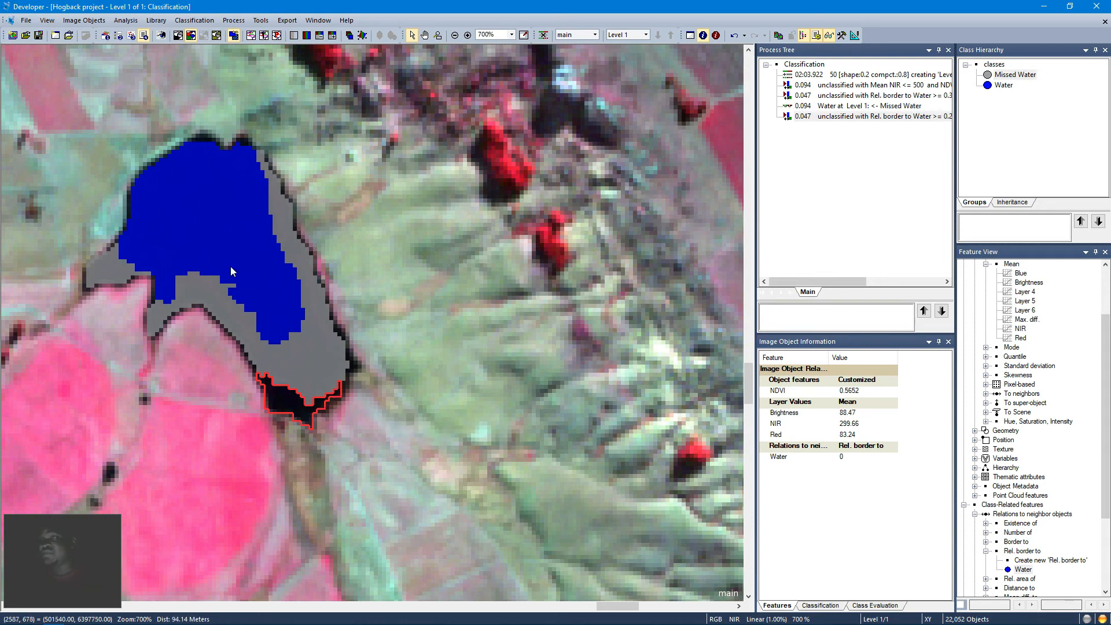
Step: Copy the Water at Level 1: <- Missed Water process, paste it at the end of the tree, and execute it
click(846, 111)
right_click(847, 111)
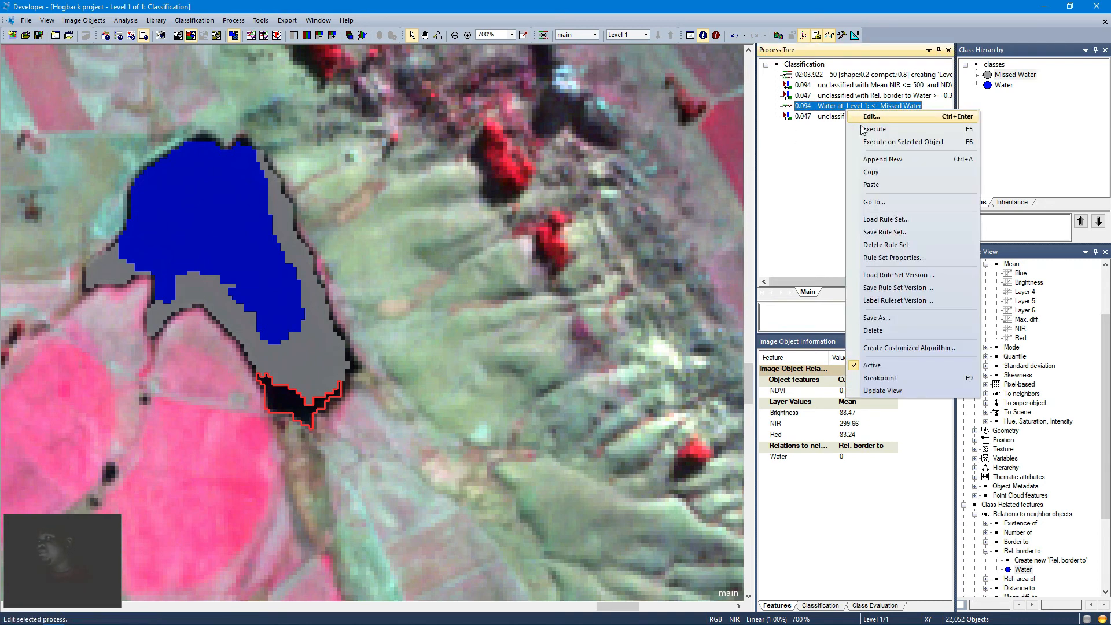
click(845, 118)
right_click(845, 118)
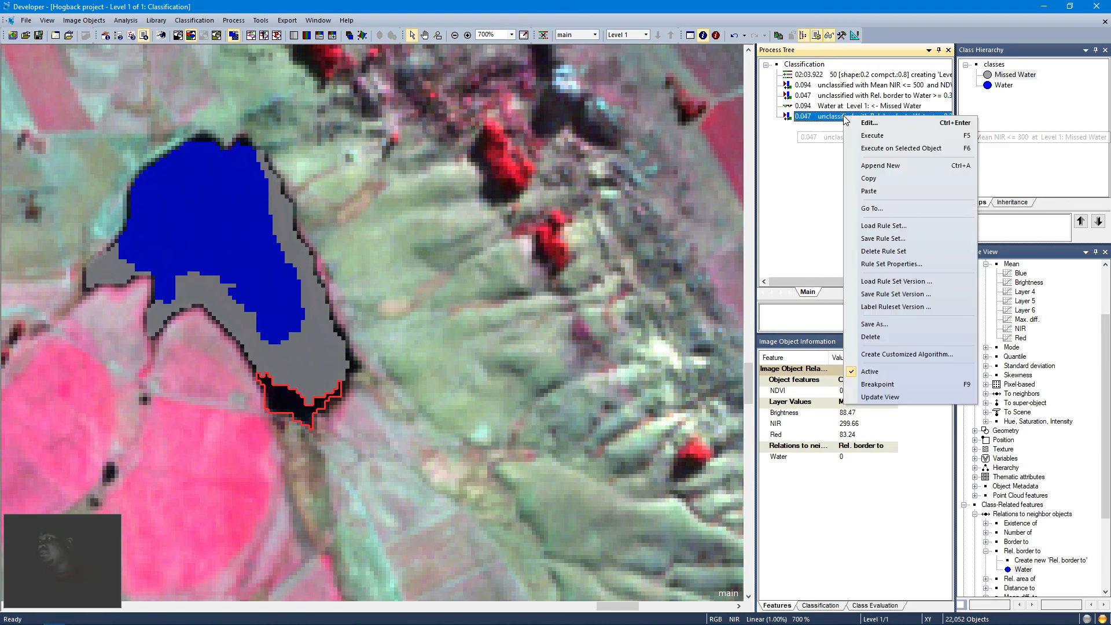
click(867, 190)
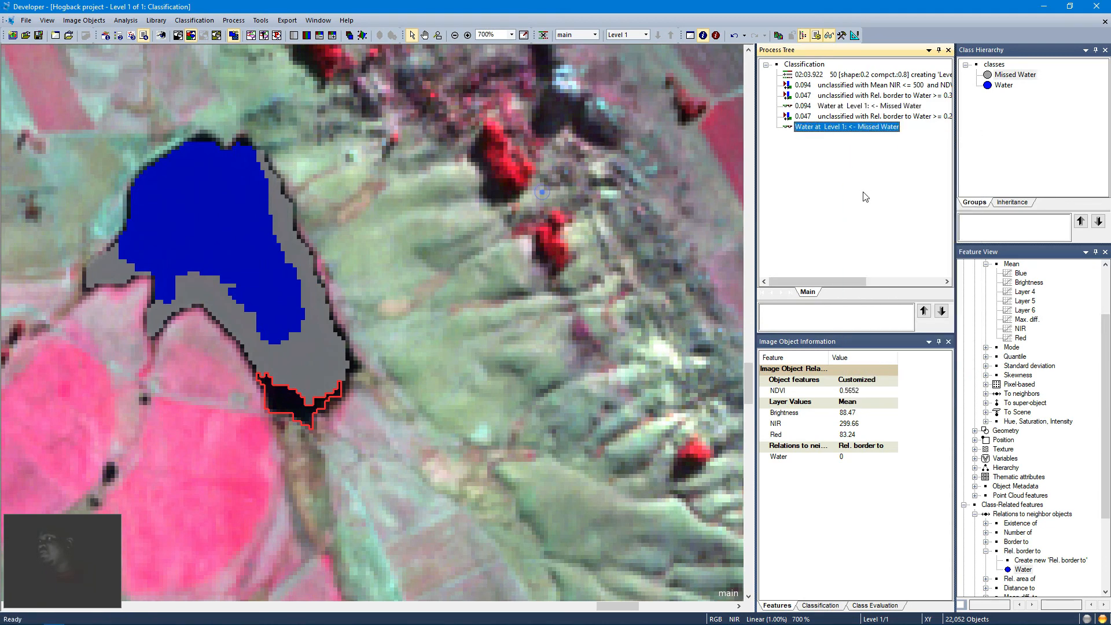
right_click(846, 131)
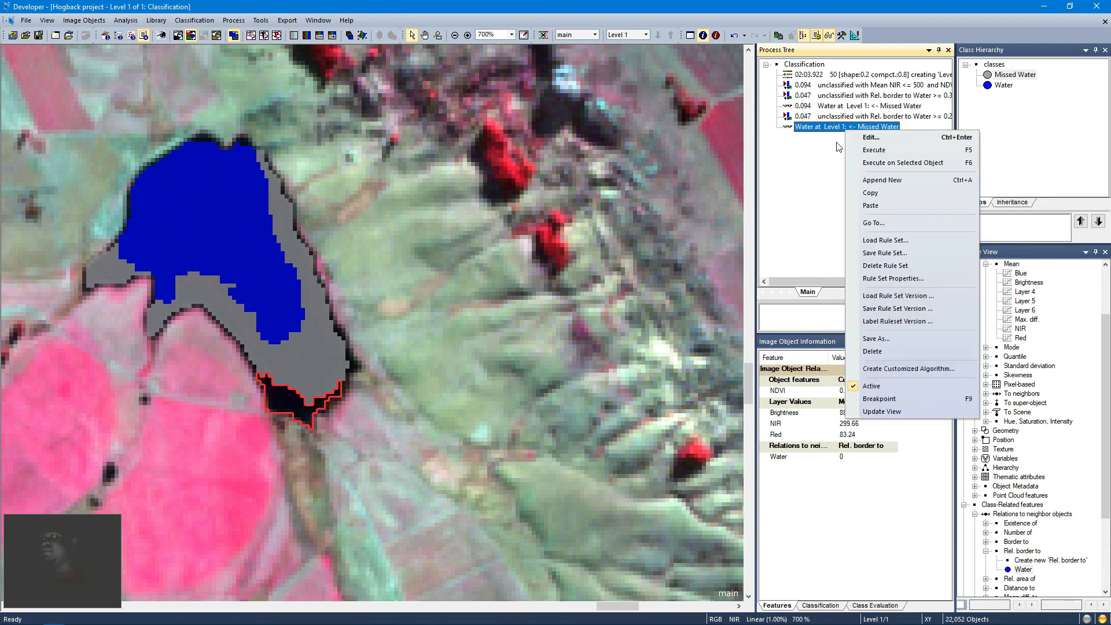
click(862, 151)
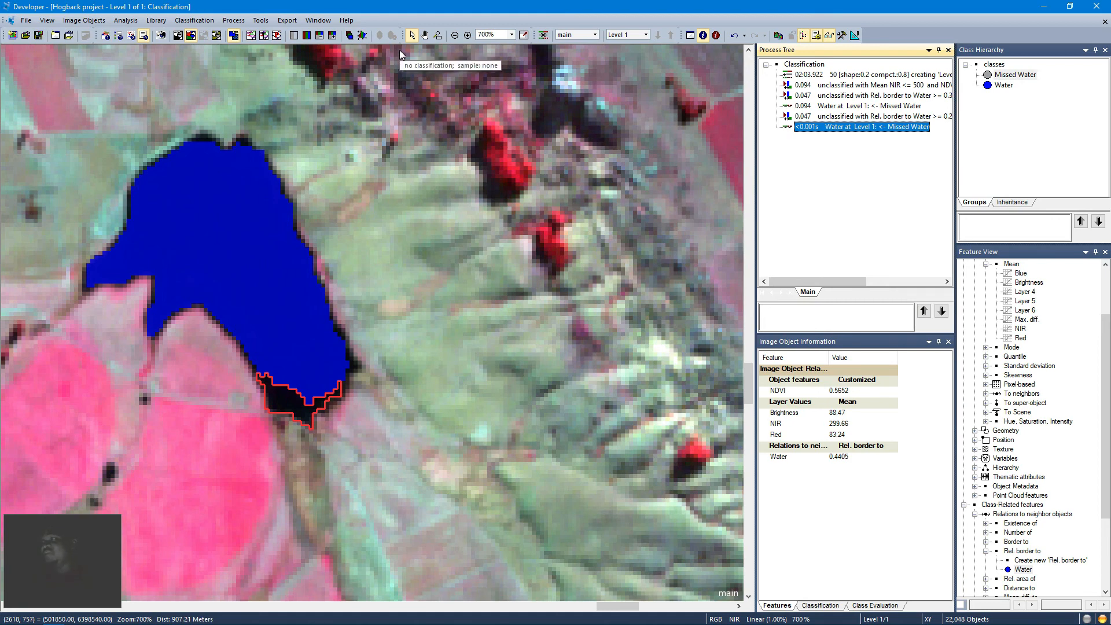
Step: Append a new process after the last one, using the export classification view algorithm
right_click(830, 128)
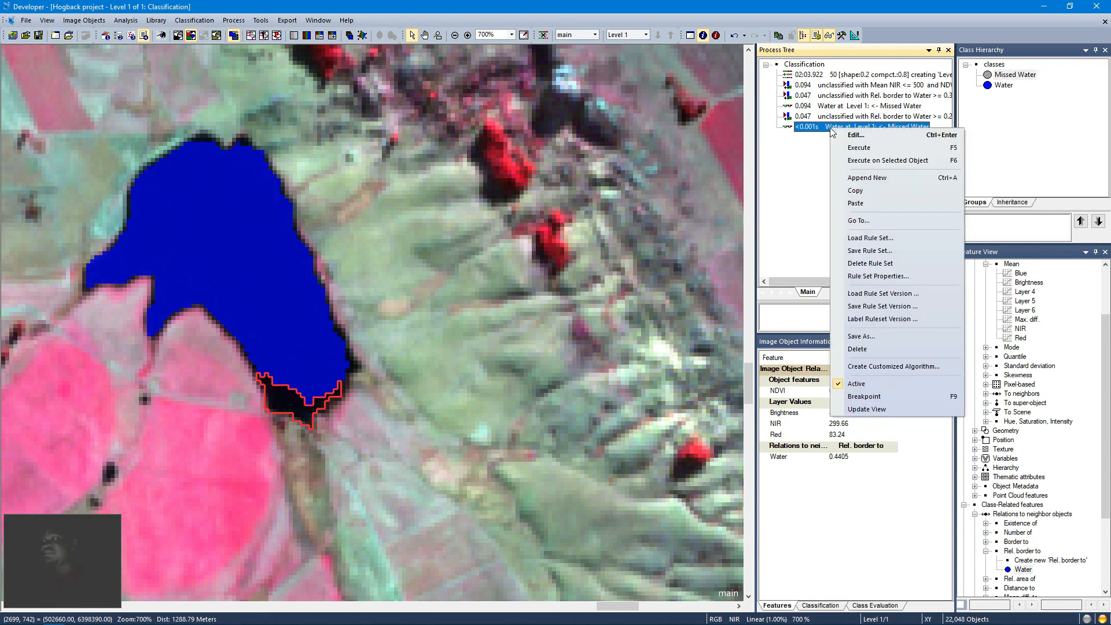
click(863, 178)
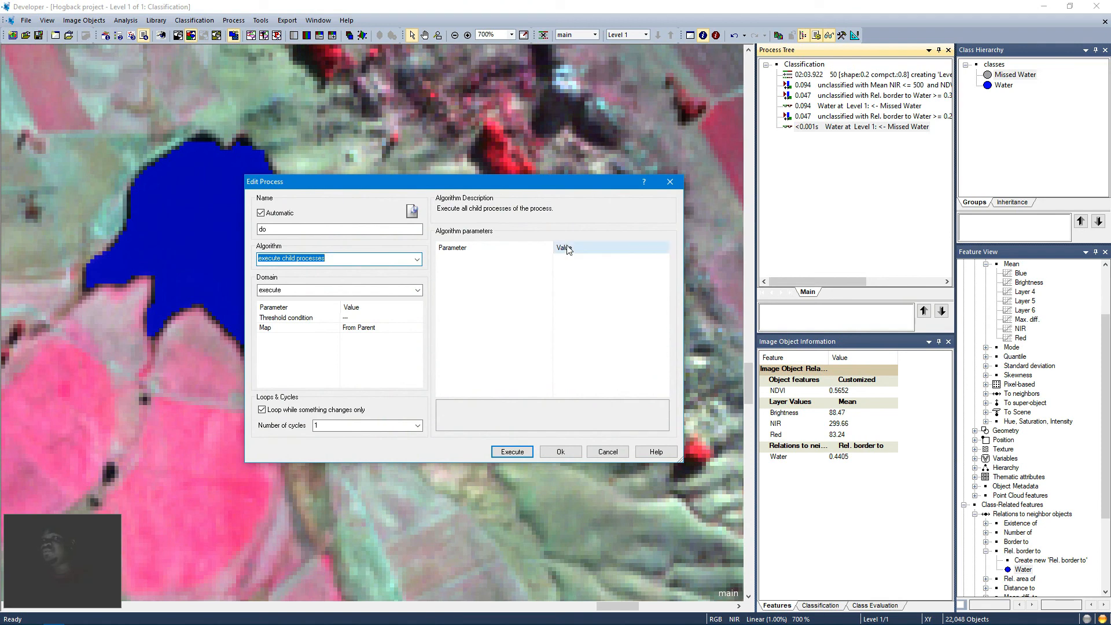
text(ex)
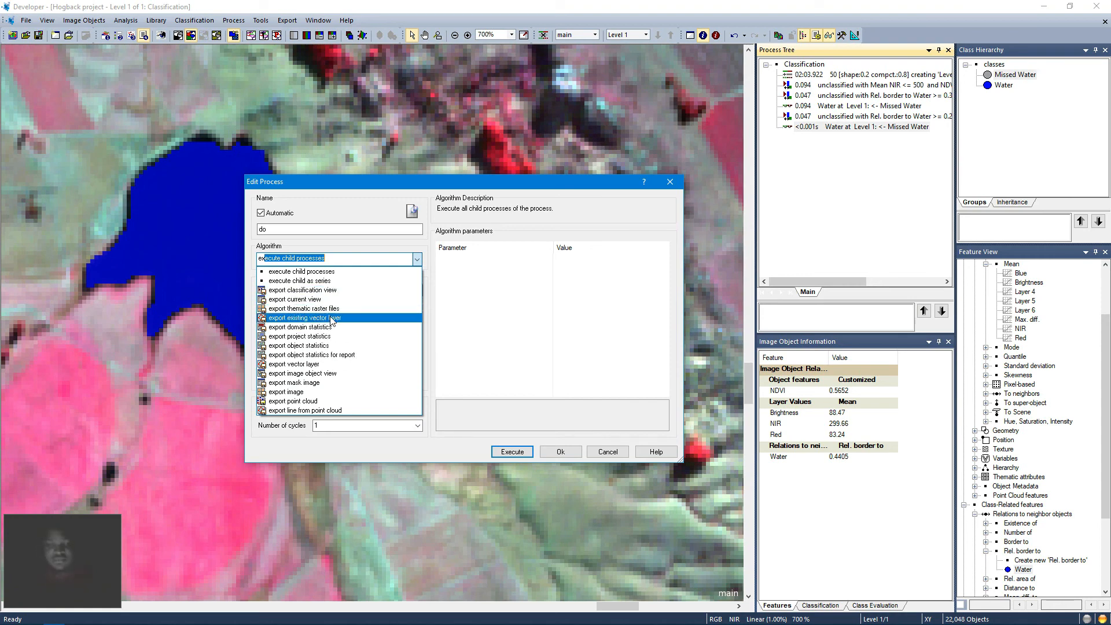
text(por)
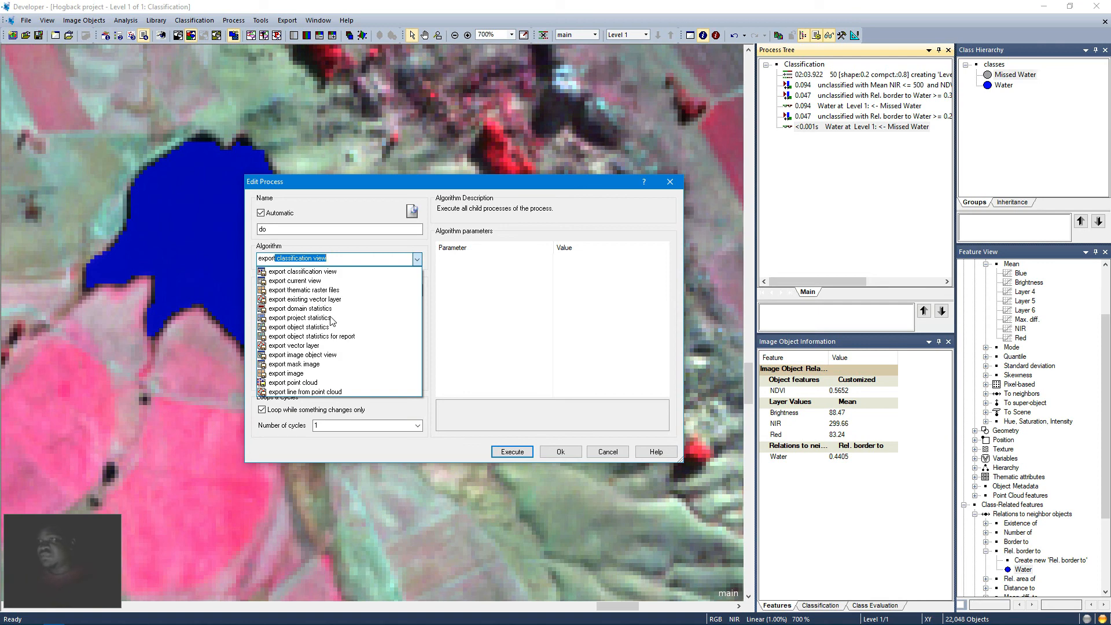
text(t cl)
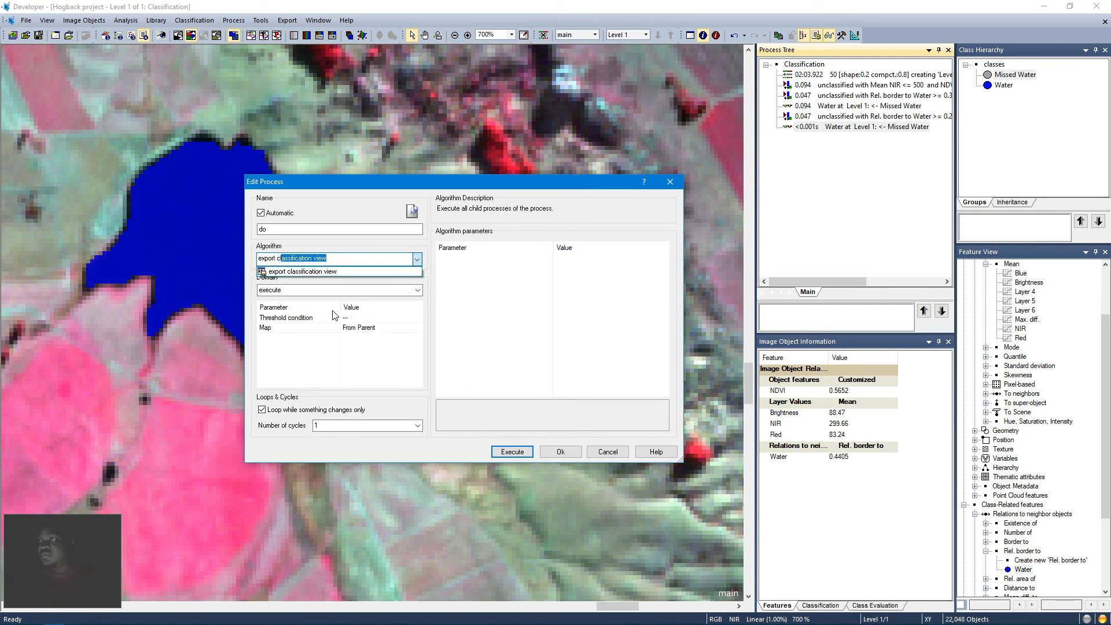
click(315, 272)
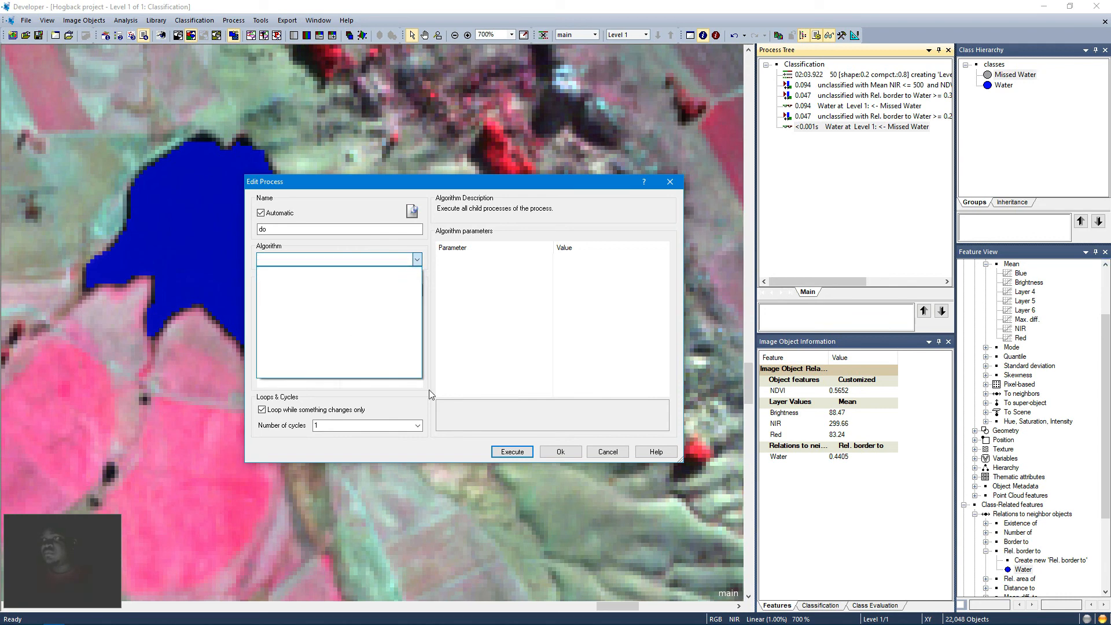
key(Return)
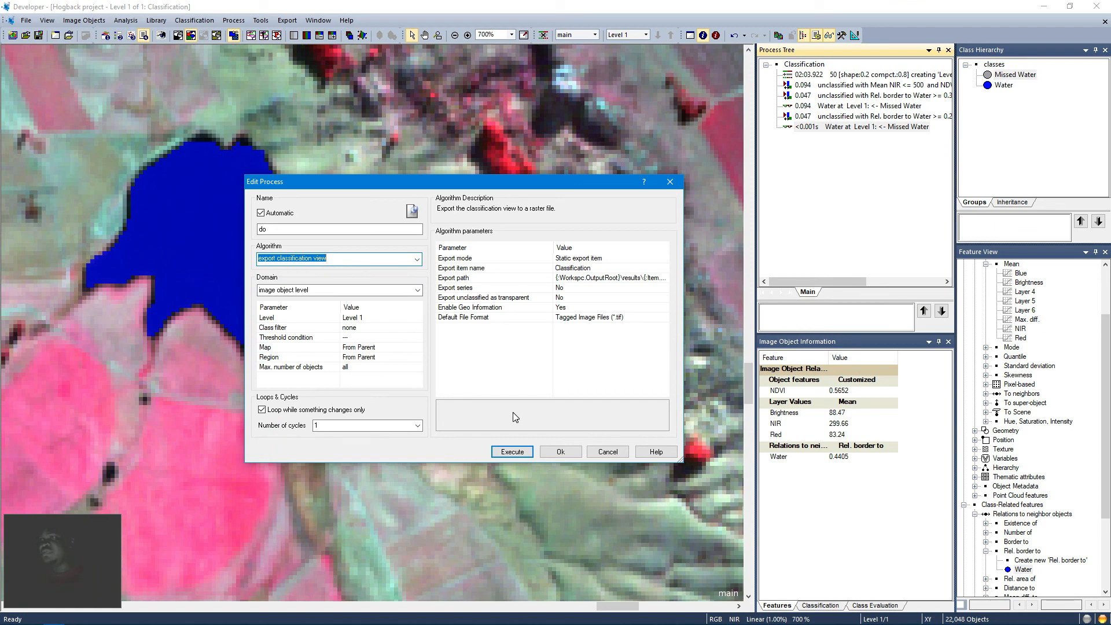
Step: Set the export process's class filter to Water and confirm the process
click(358, 330)
click(418, 337)
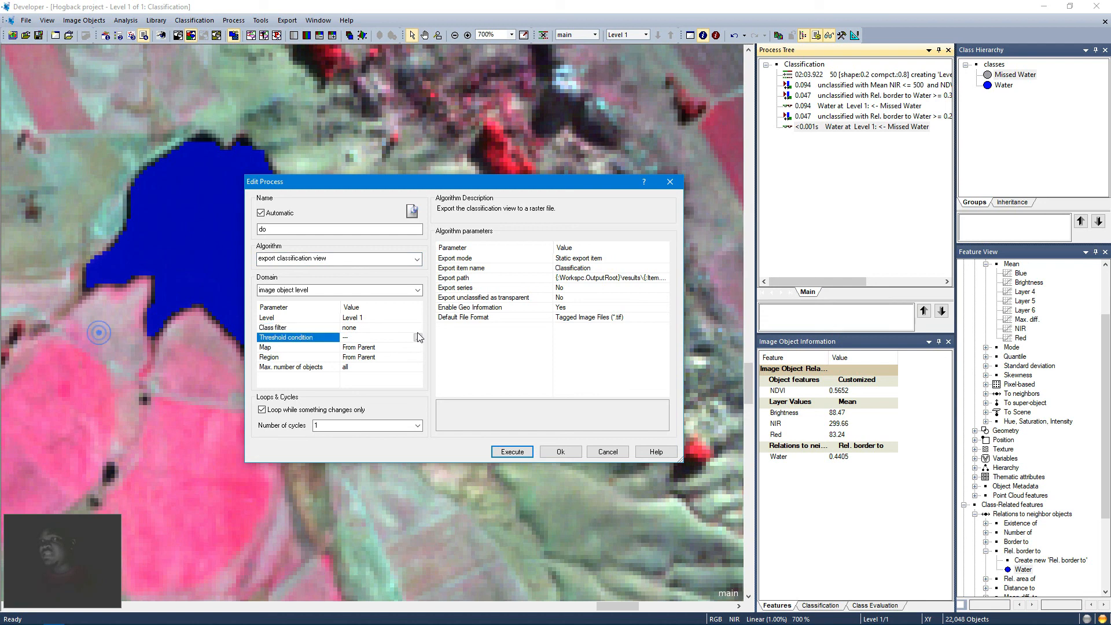
click(359, 327)
click(417, 327)
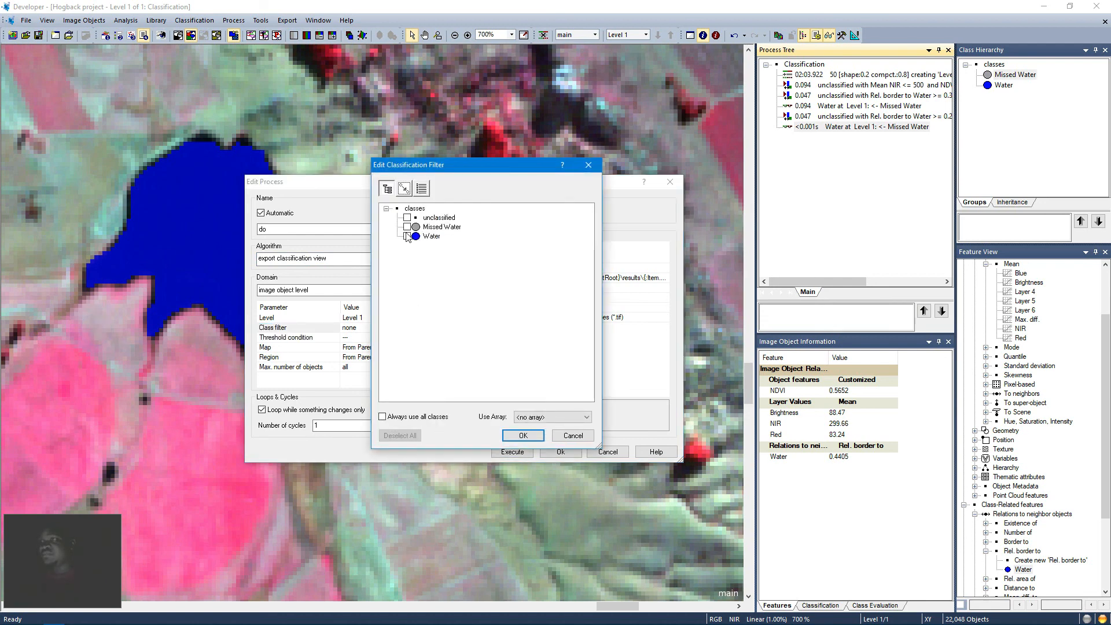
click(407, 236)
click(518, 435)
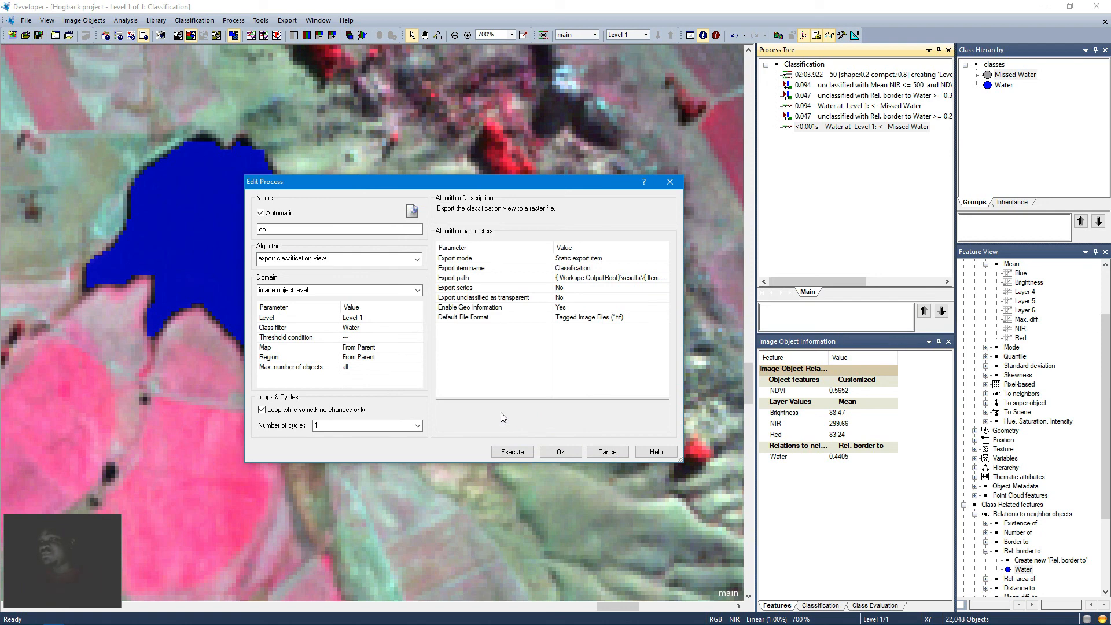
click(560, 452)
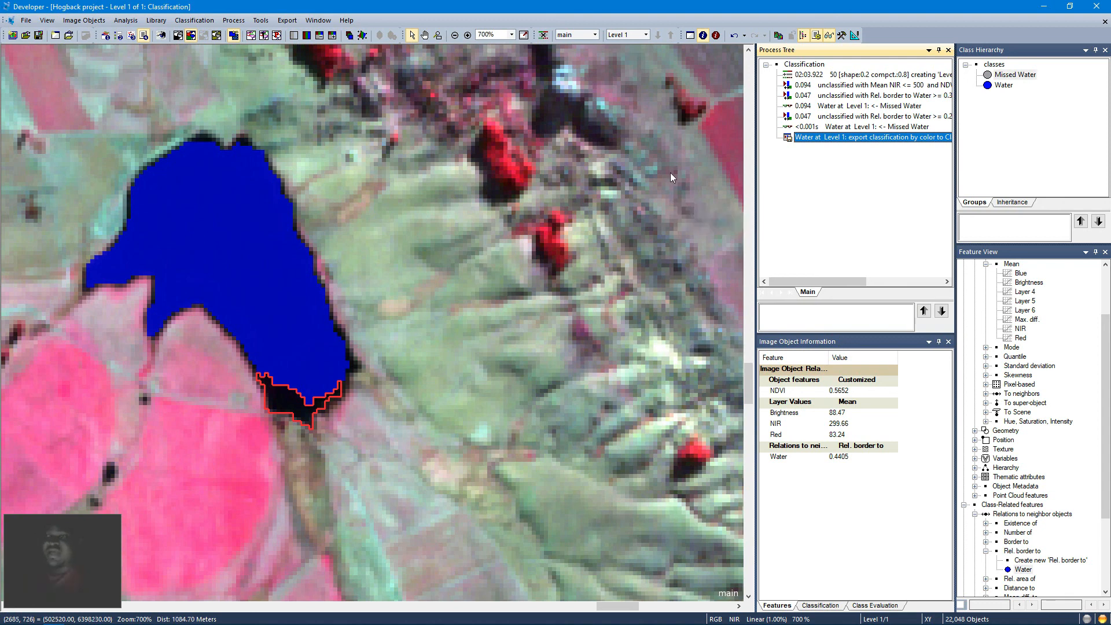
click(0, 15)
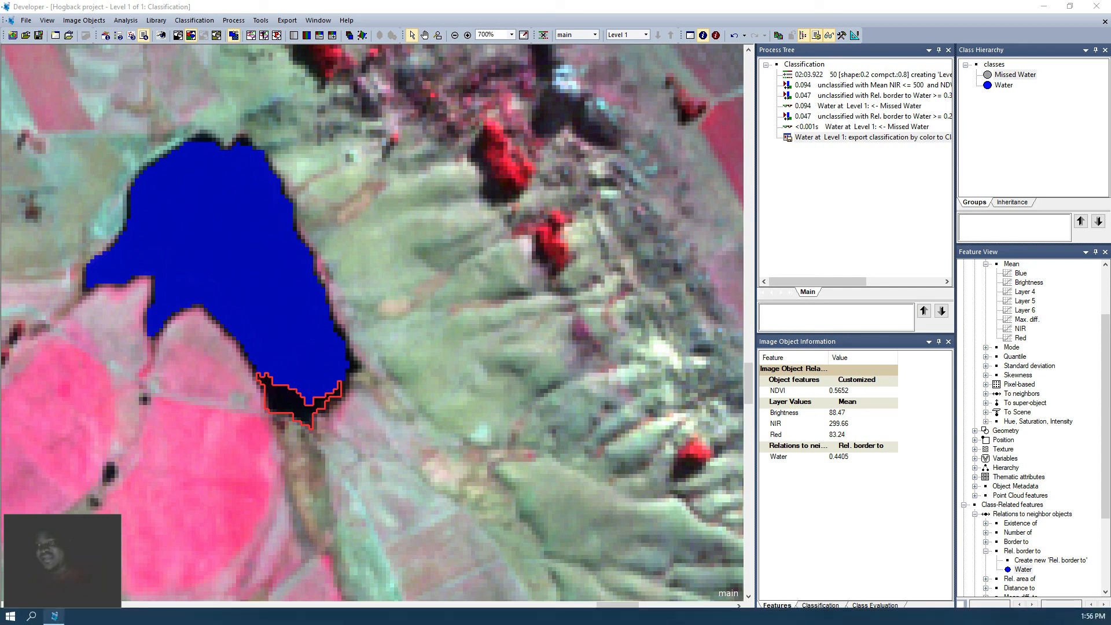
click(53, 617)
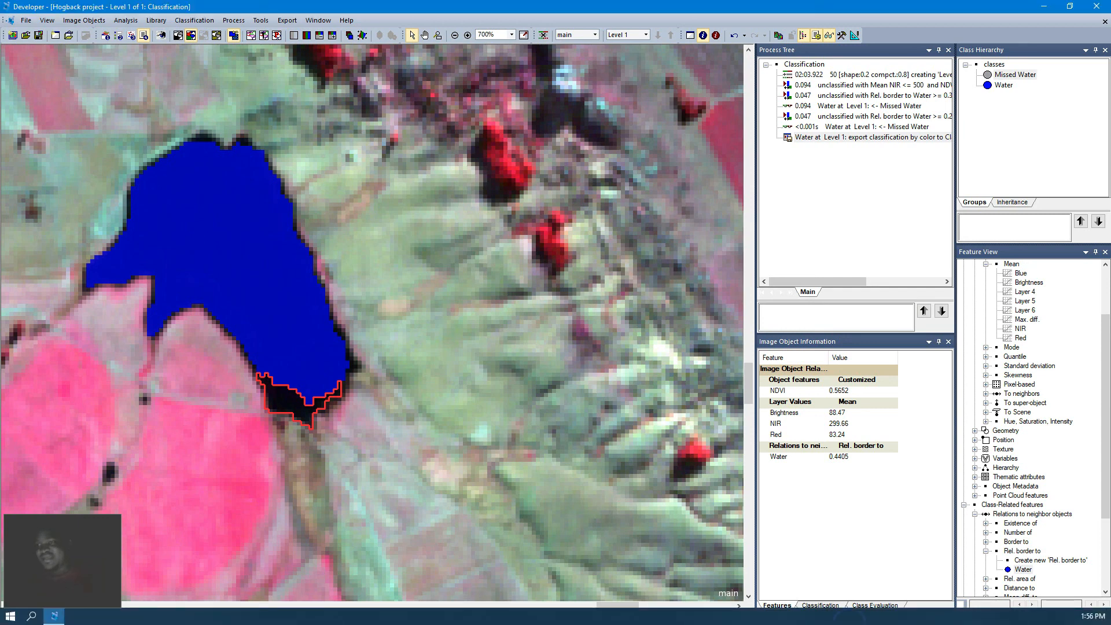
click(1, 435)
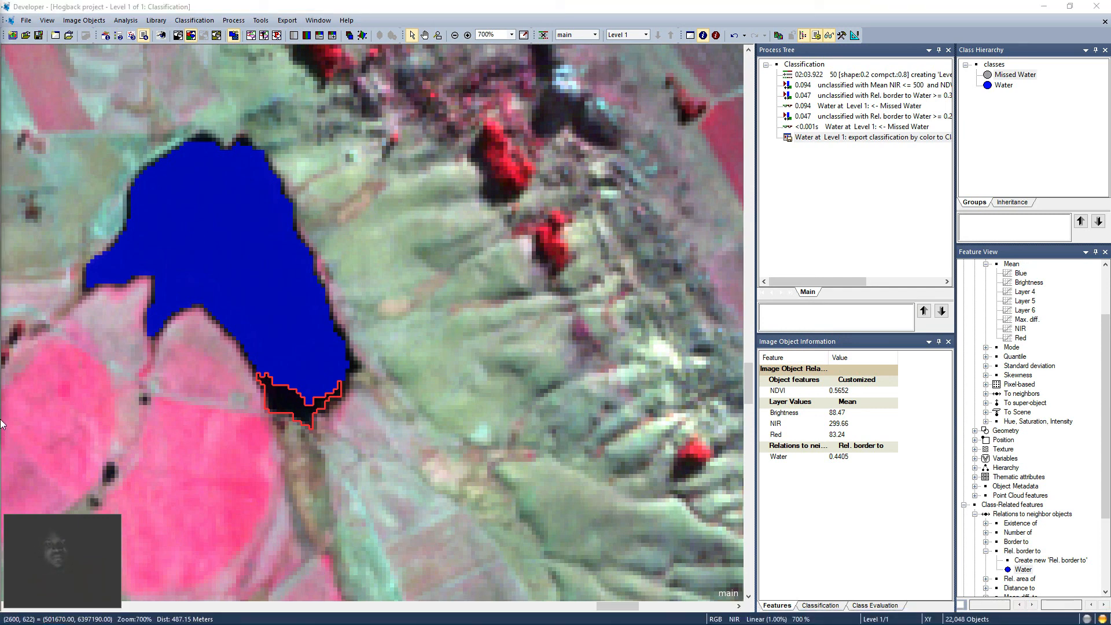